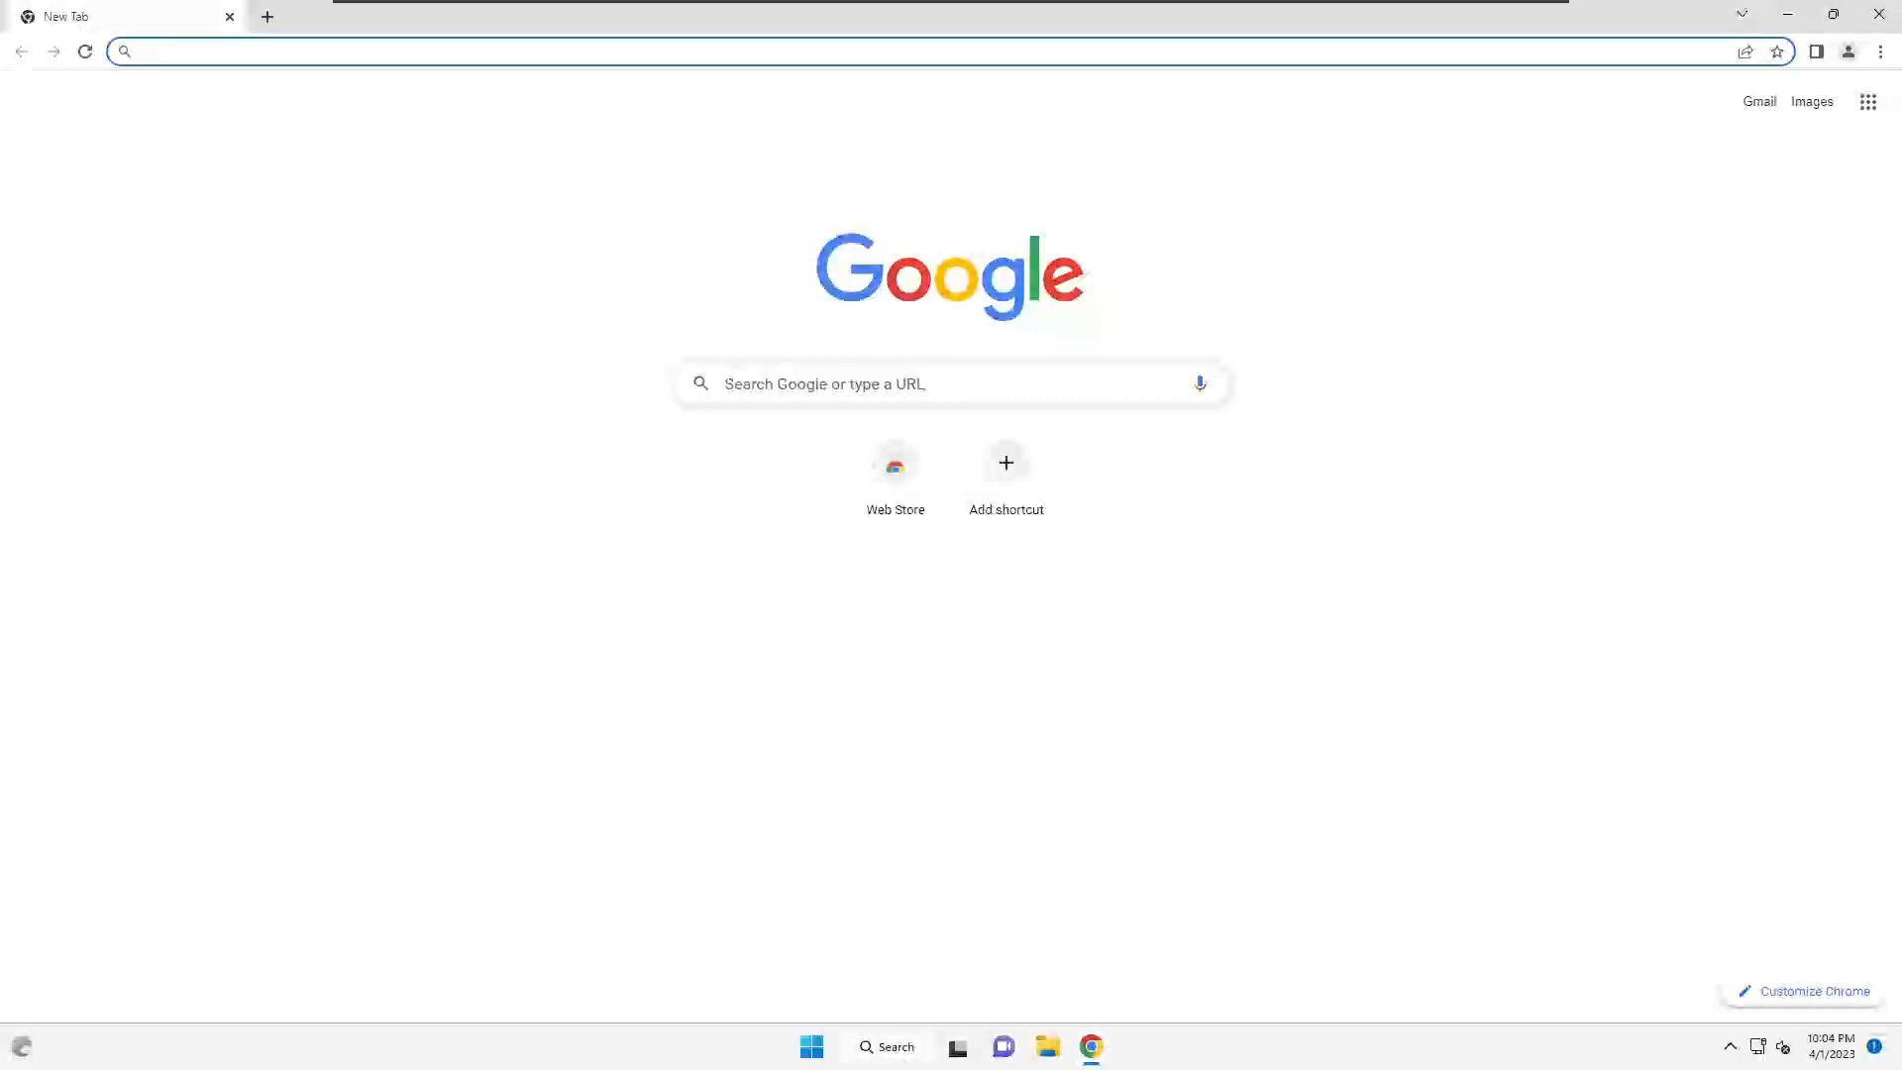
- Run a Google search for 'install flutter'
type("install flutter")
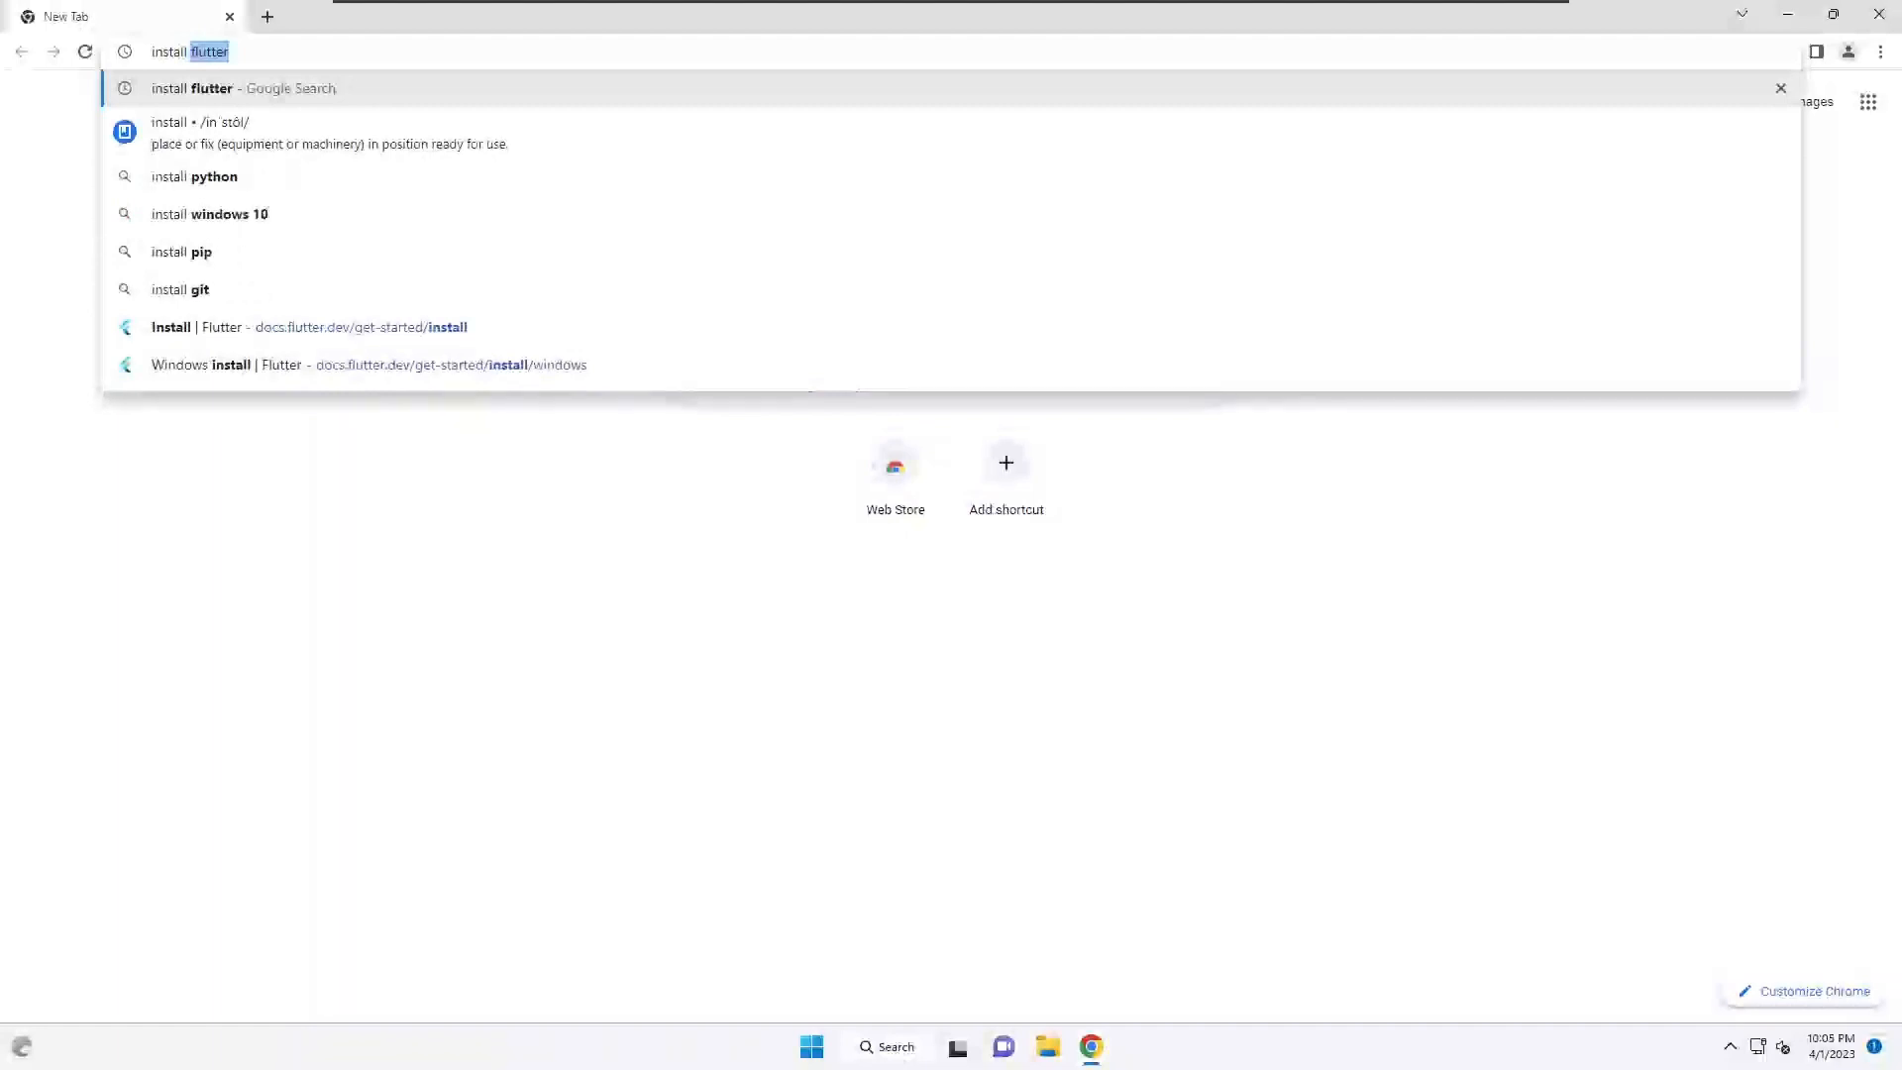
key("Return")
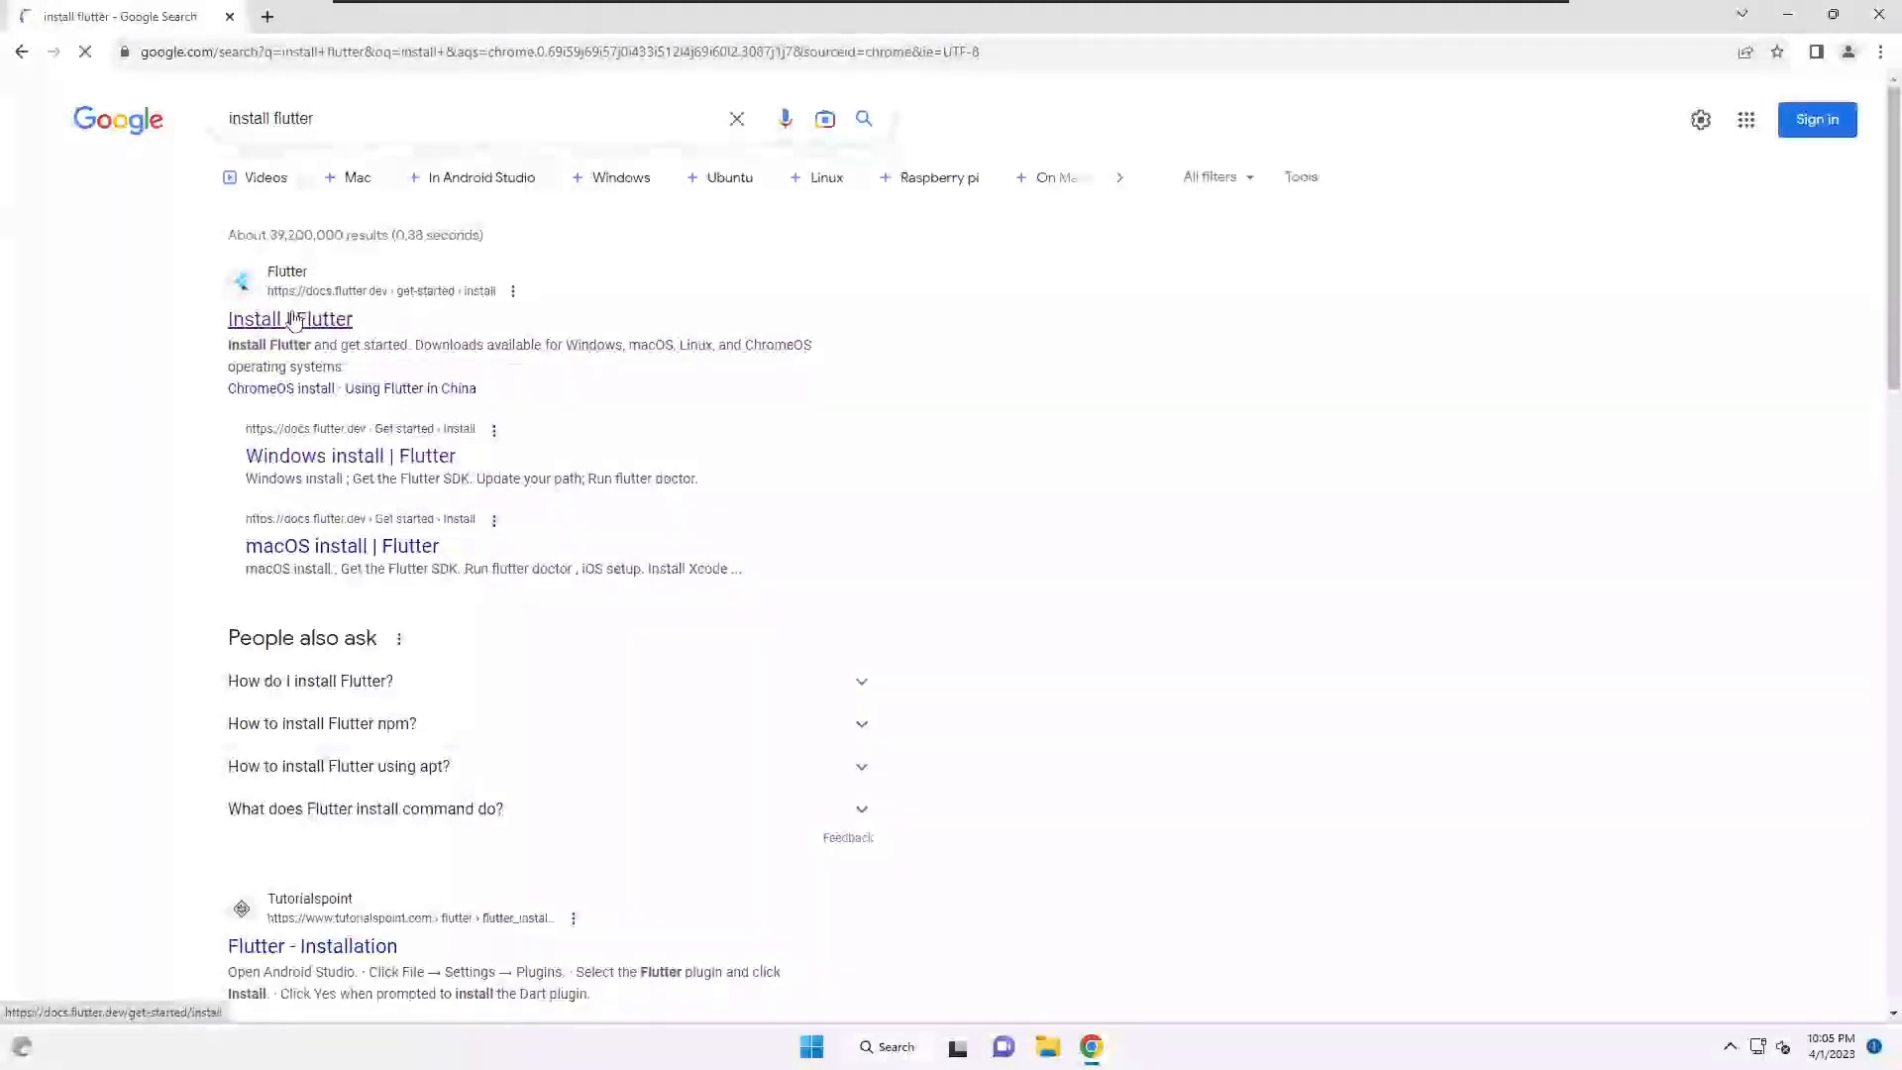
- Open the official Install | Flutter page and its Windows instructions
left_click(293, 319)
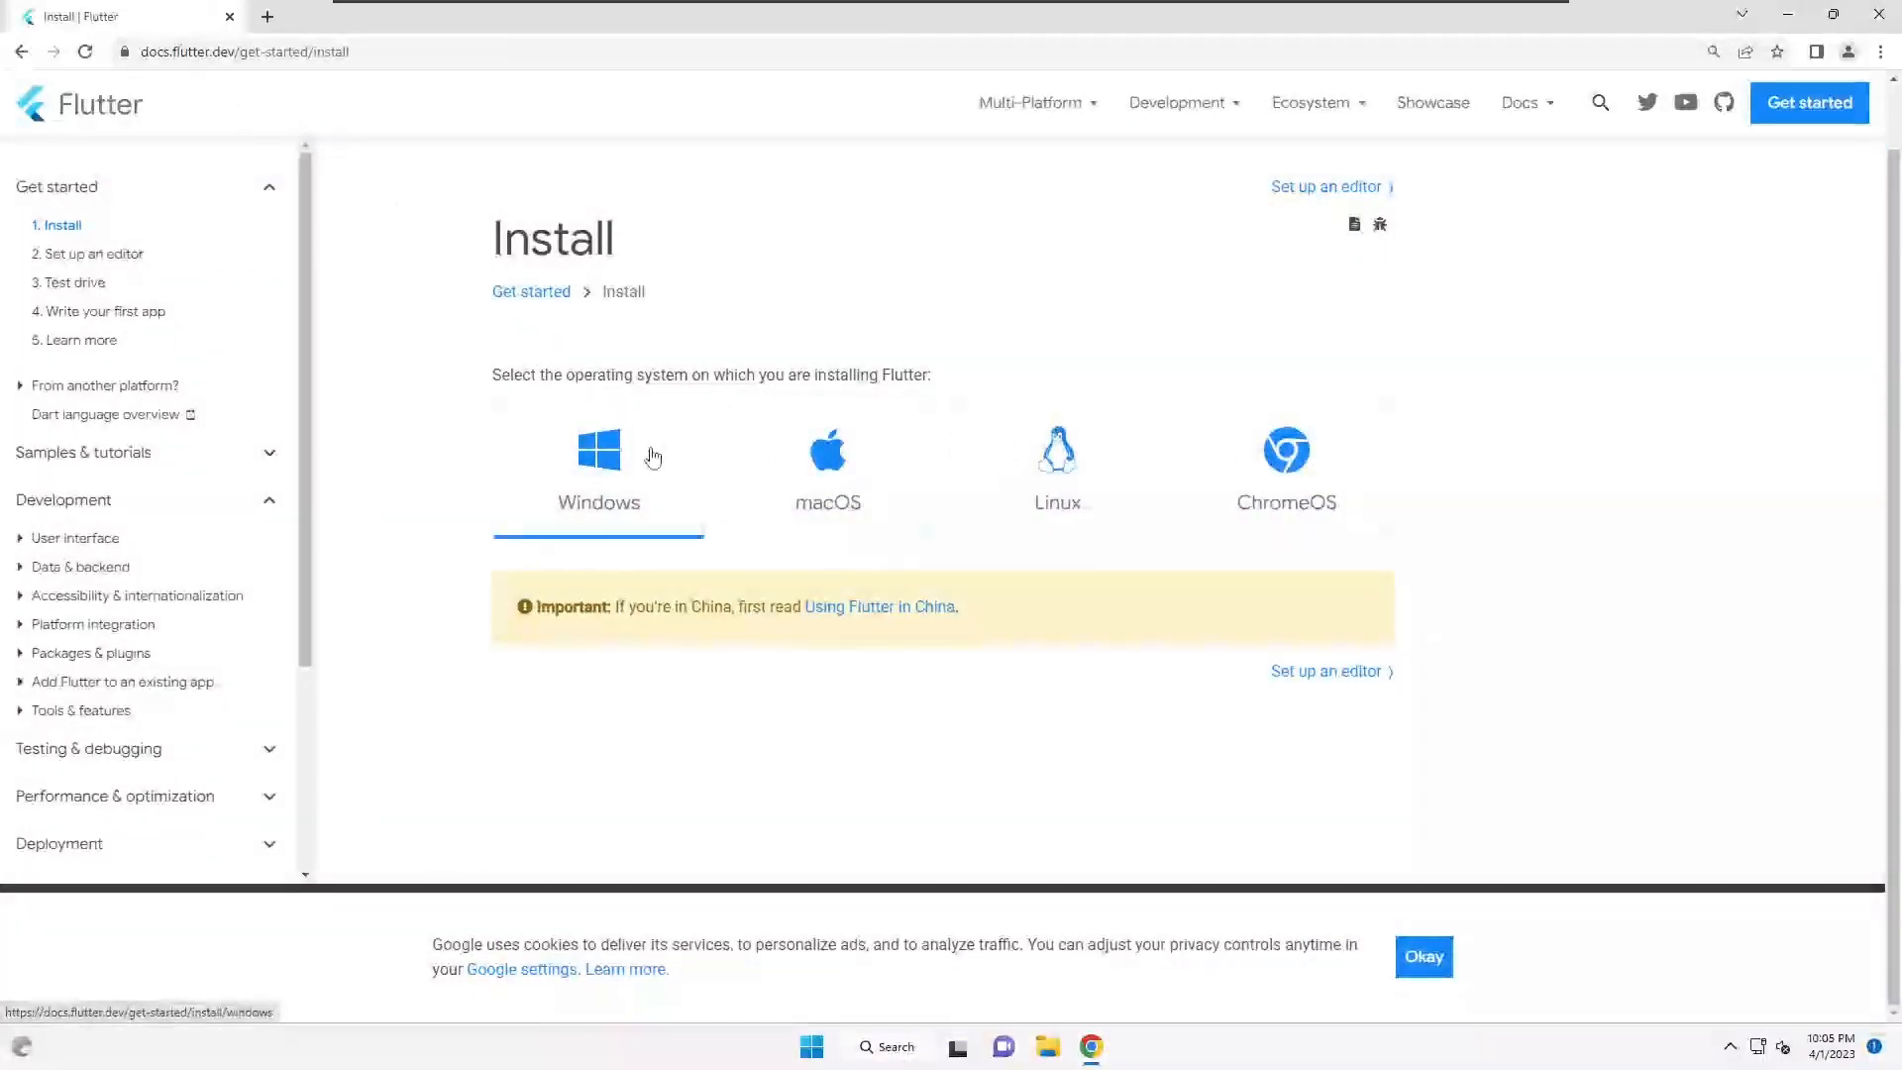
left_click(585, 452)
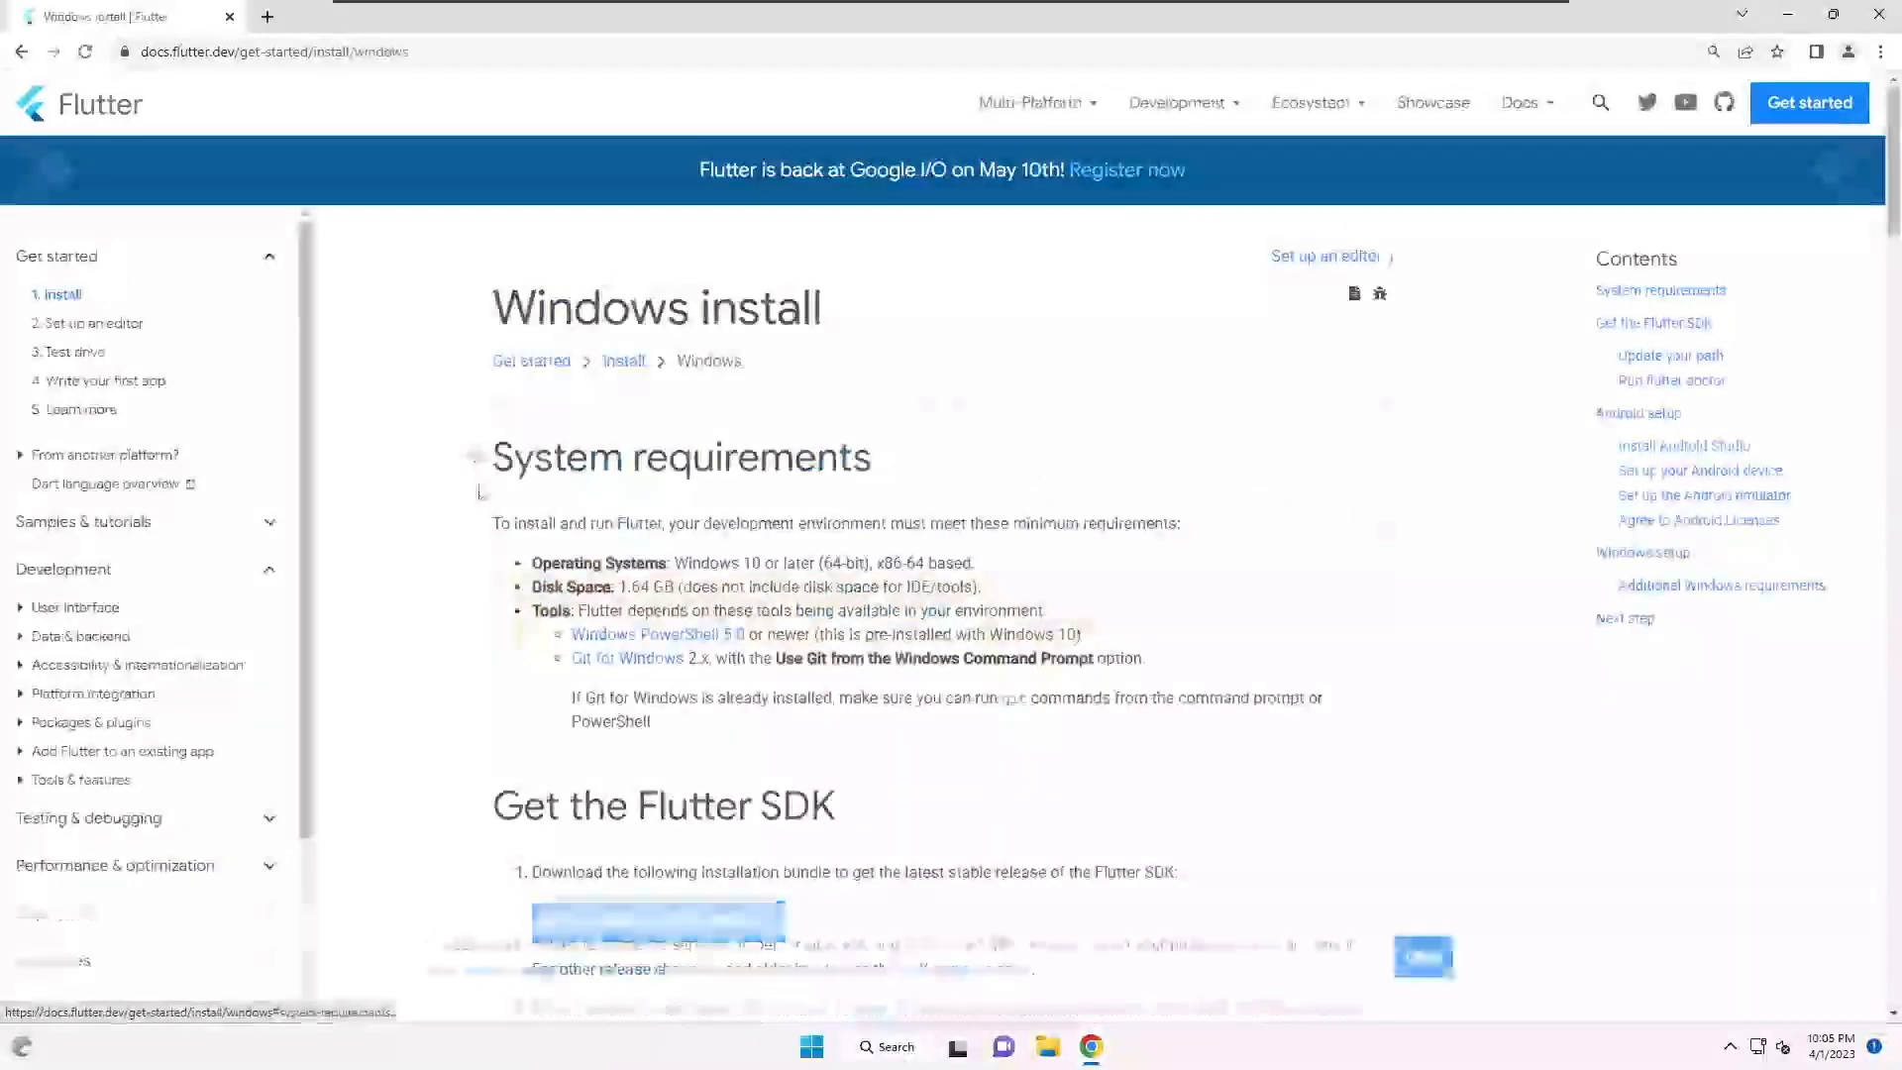
scroll(475, 396, "down", 3)
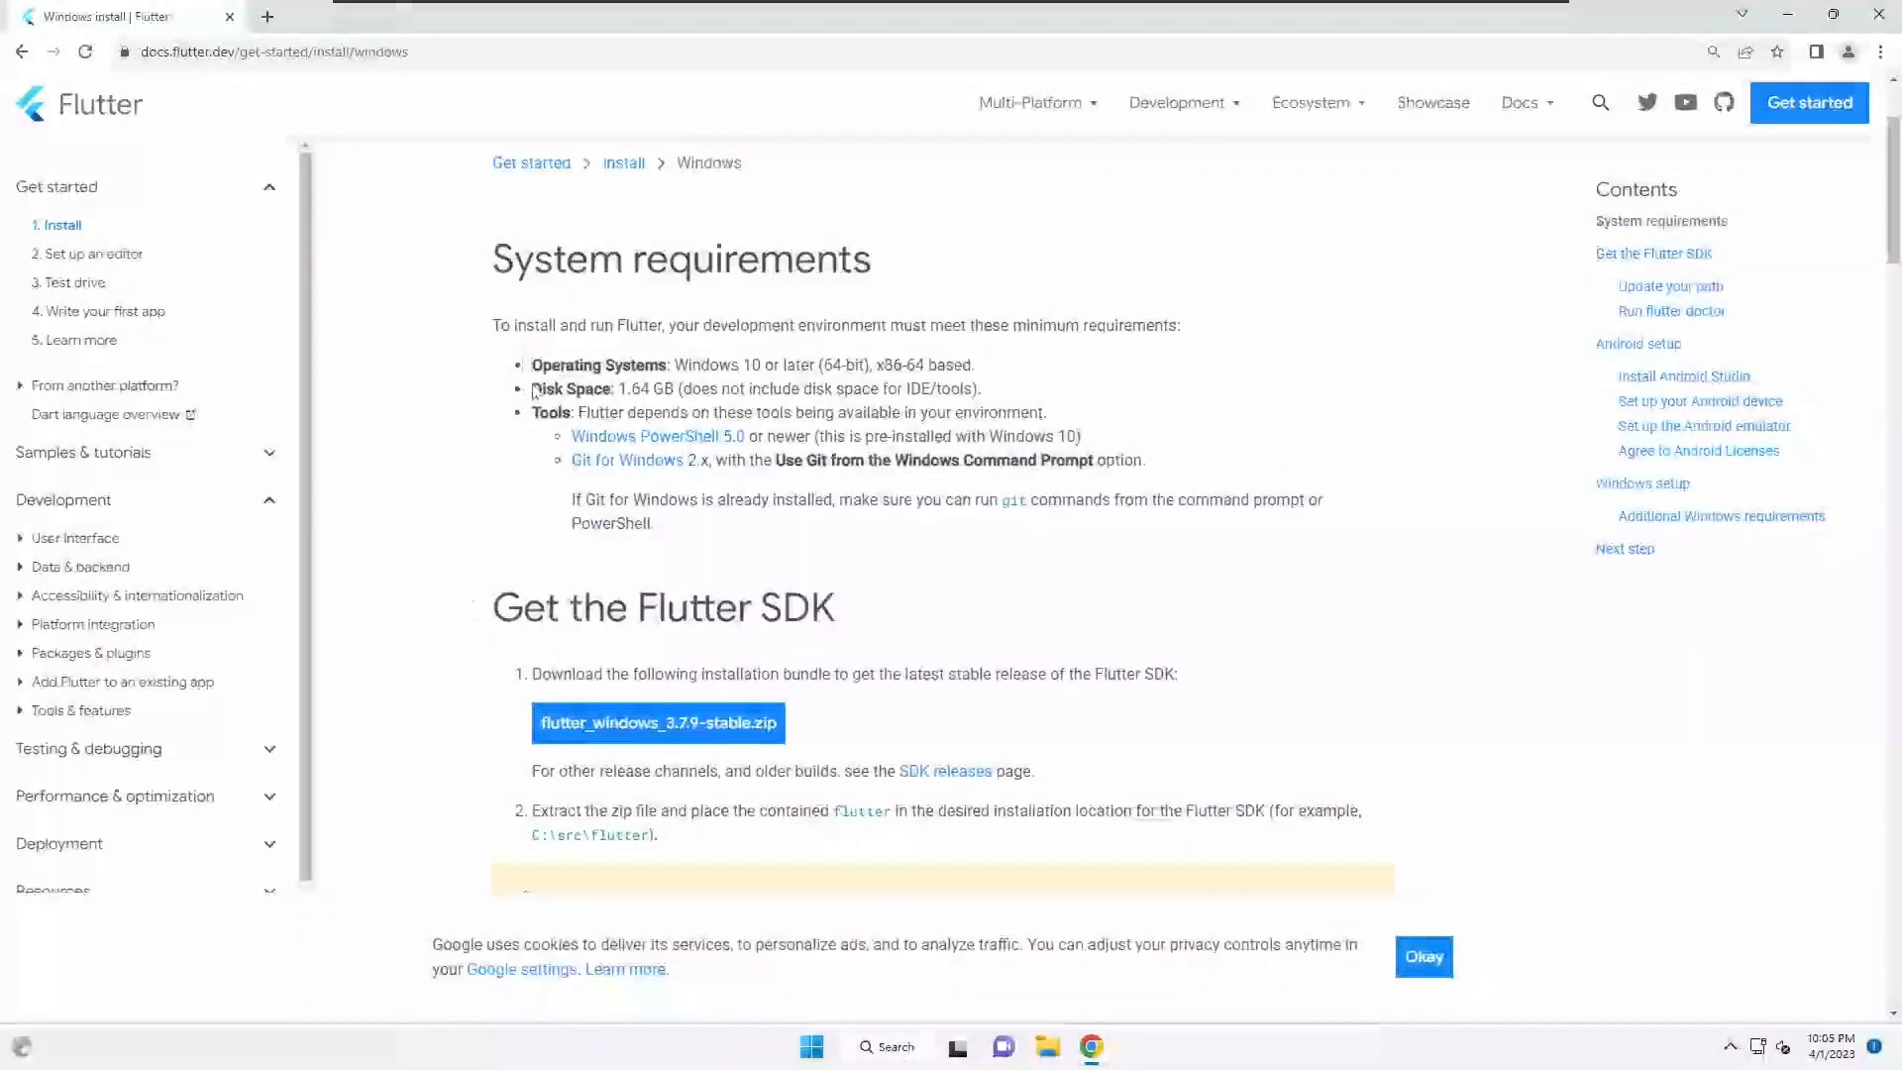
scroll(475, 594, "down", 3)
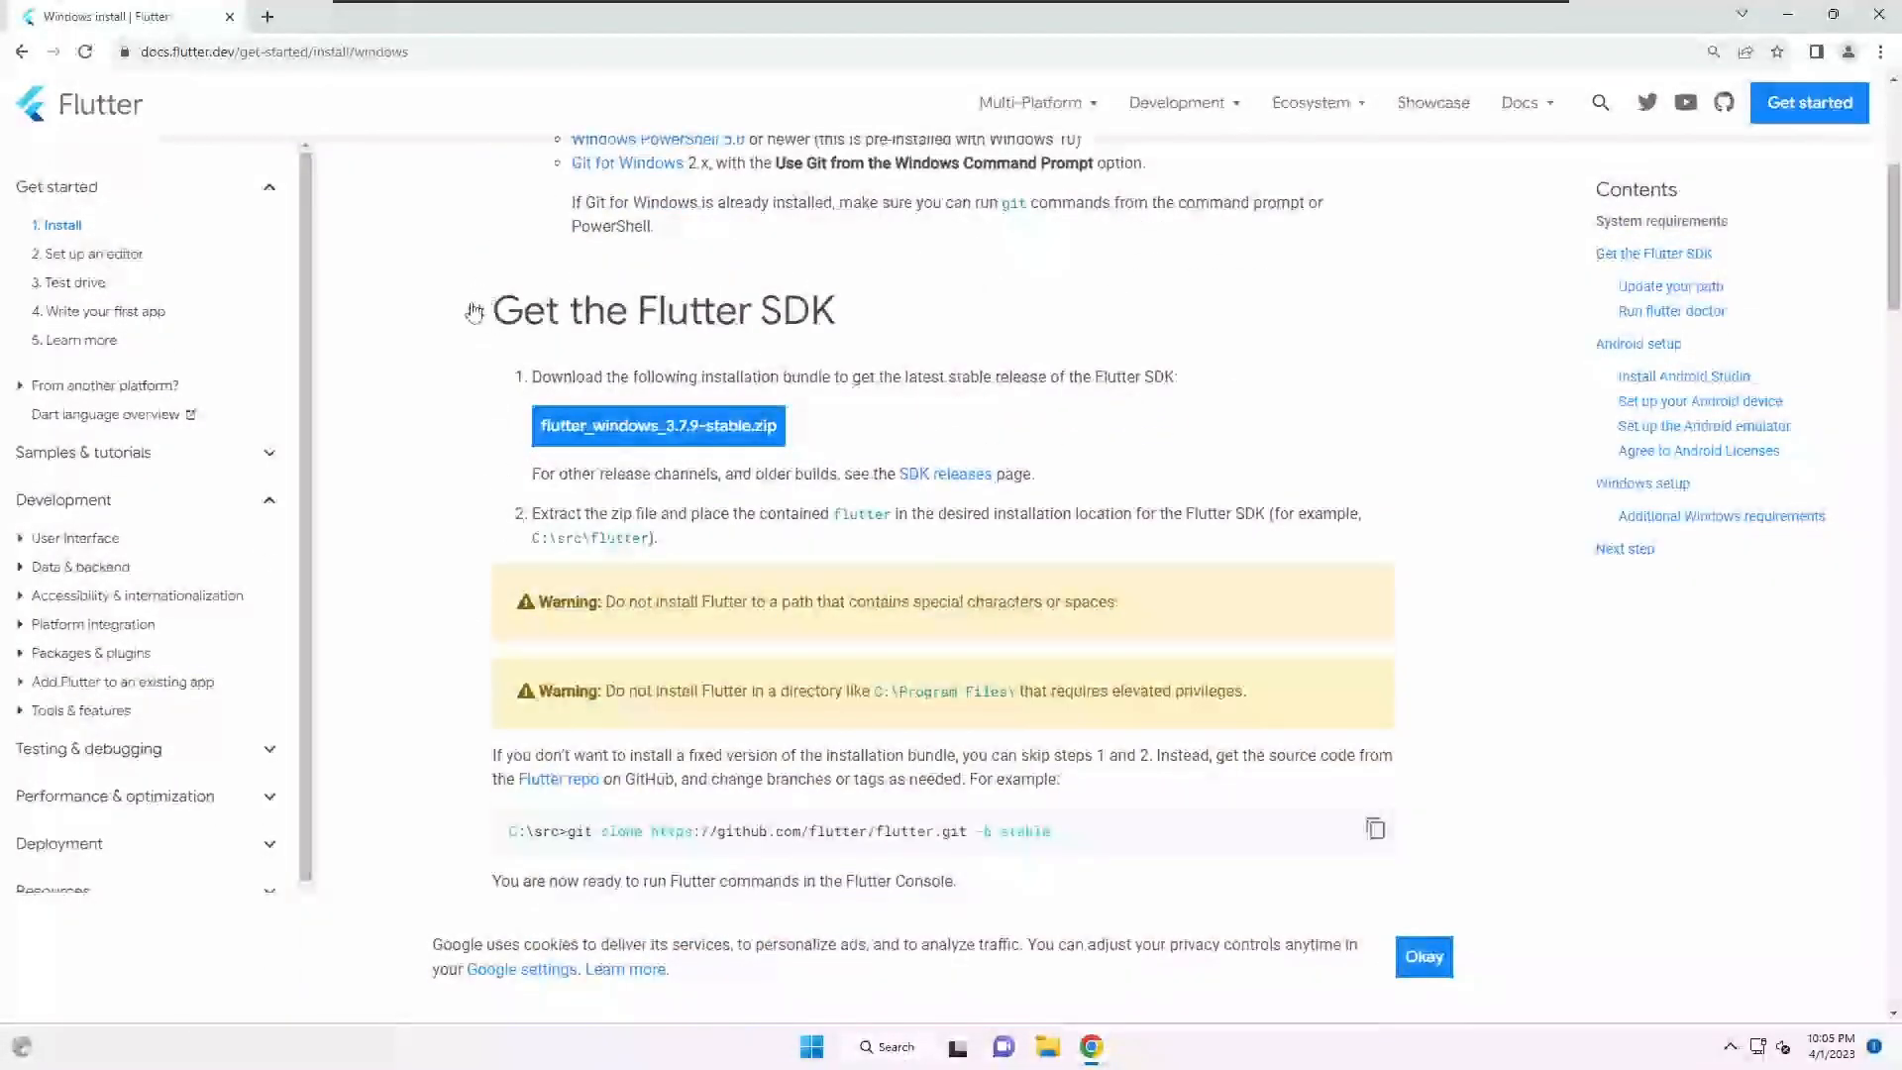
- Download flutter_windows_3.7.9-stable.zip and start a new blank tab
left_click(604, 433)
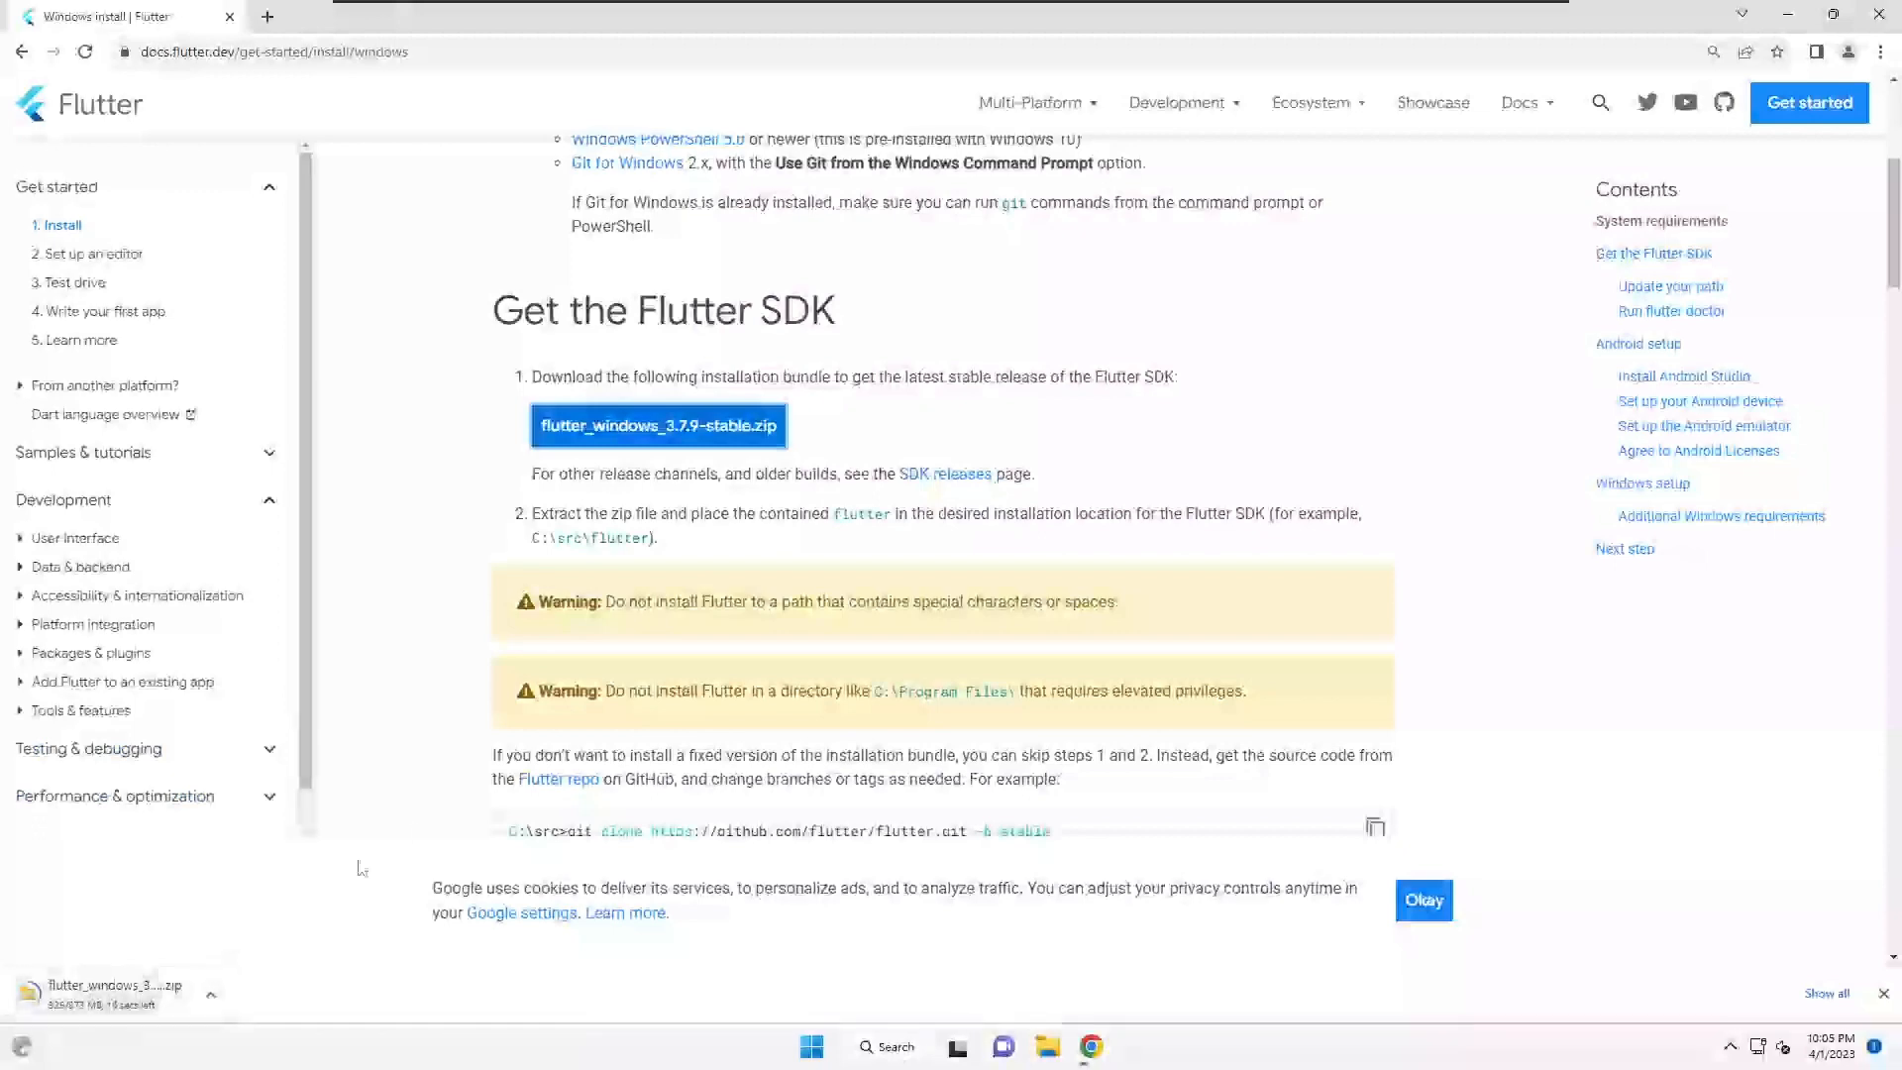
scroll(505, 738, "down", 4)
scroll(437, 561, "up", 3)
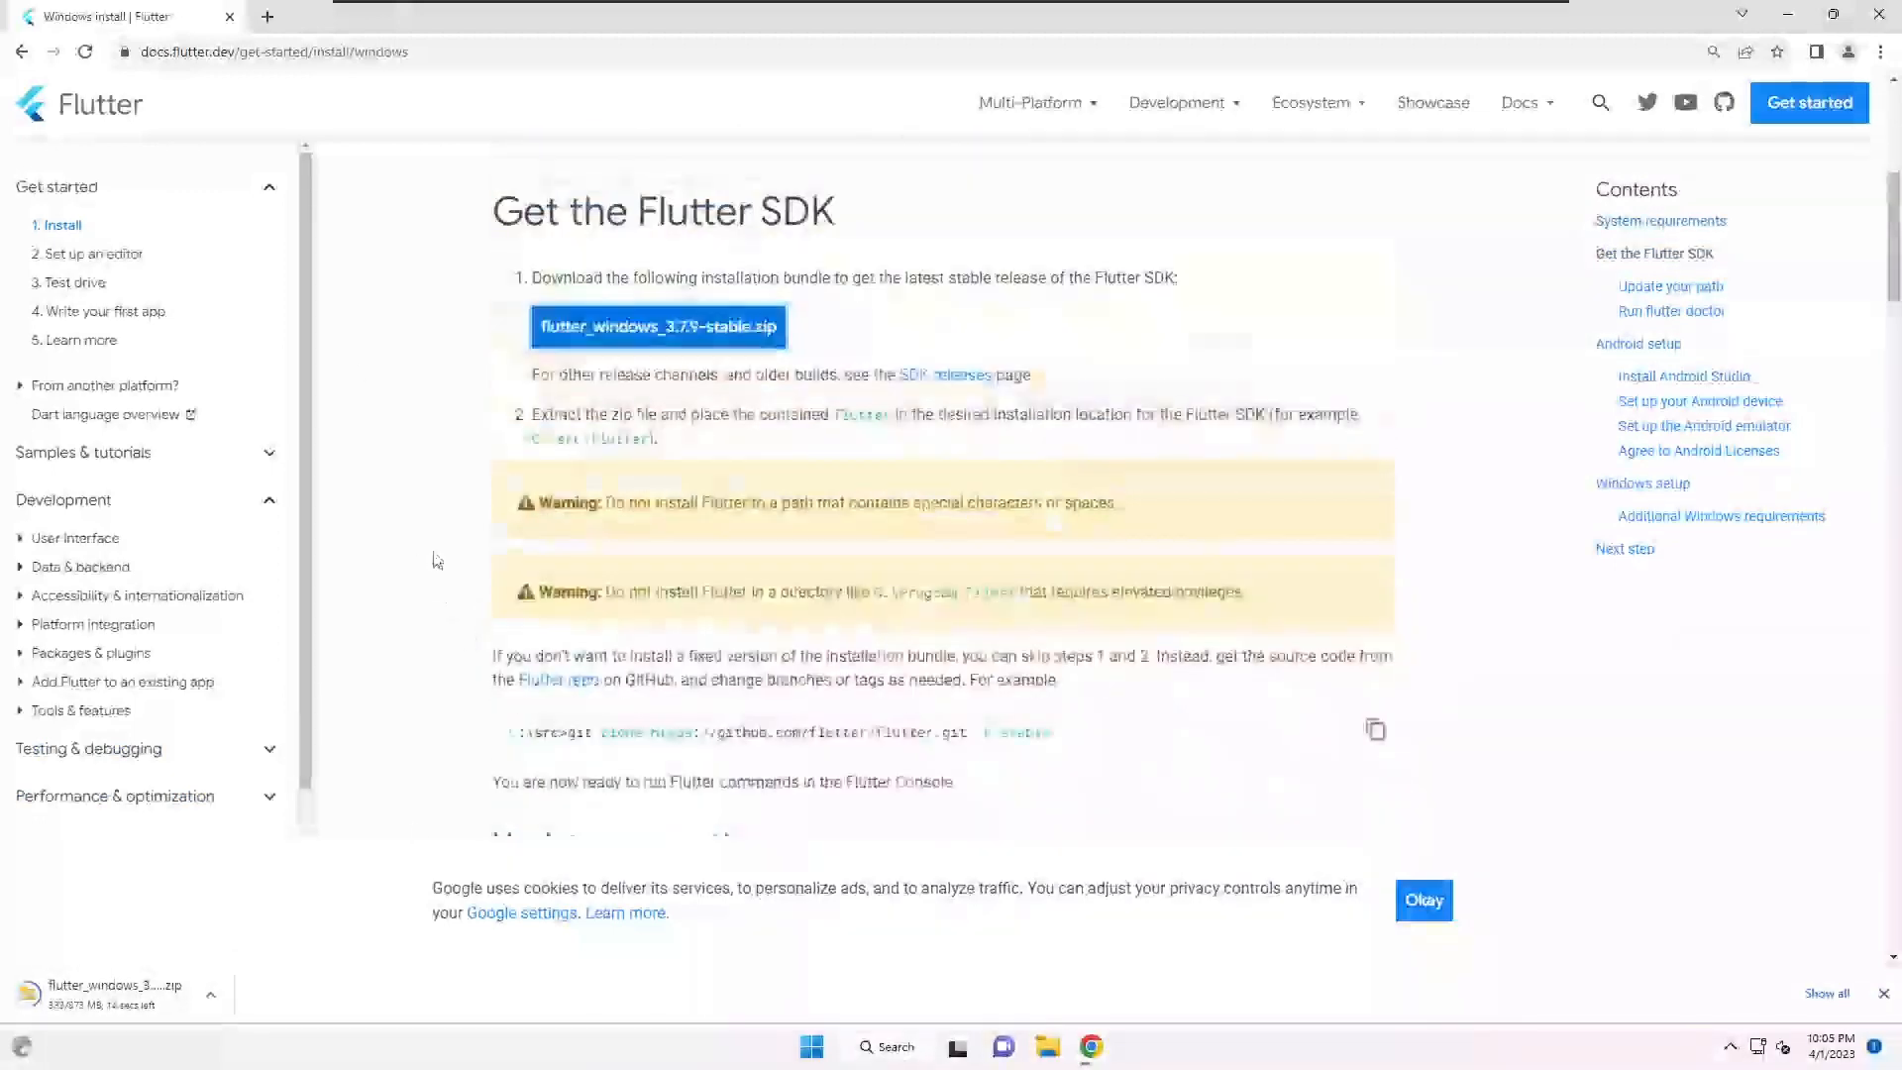
left_click(266, 15)
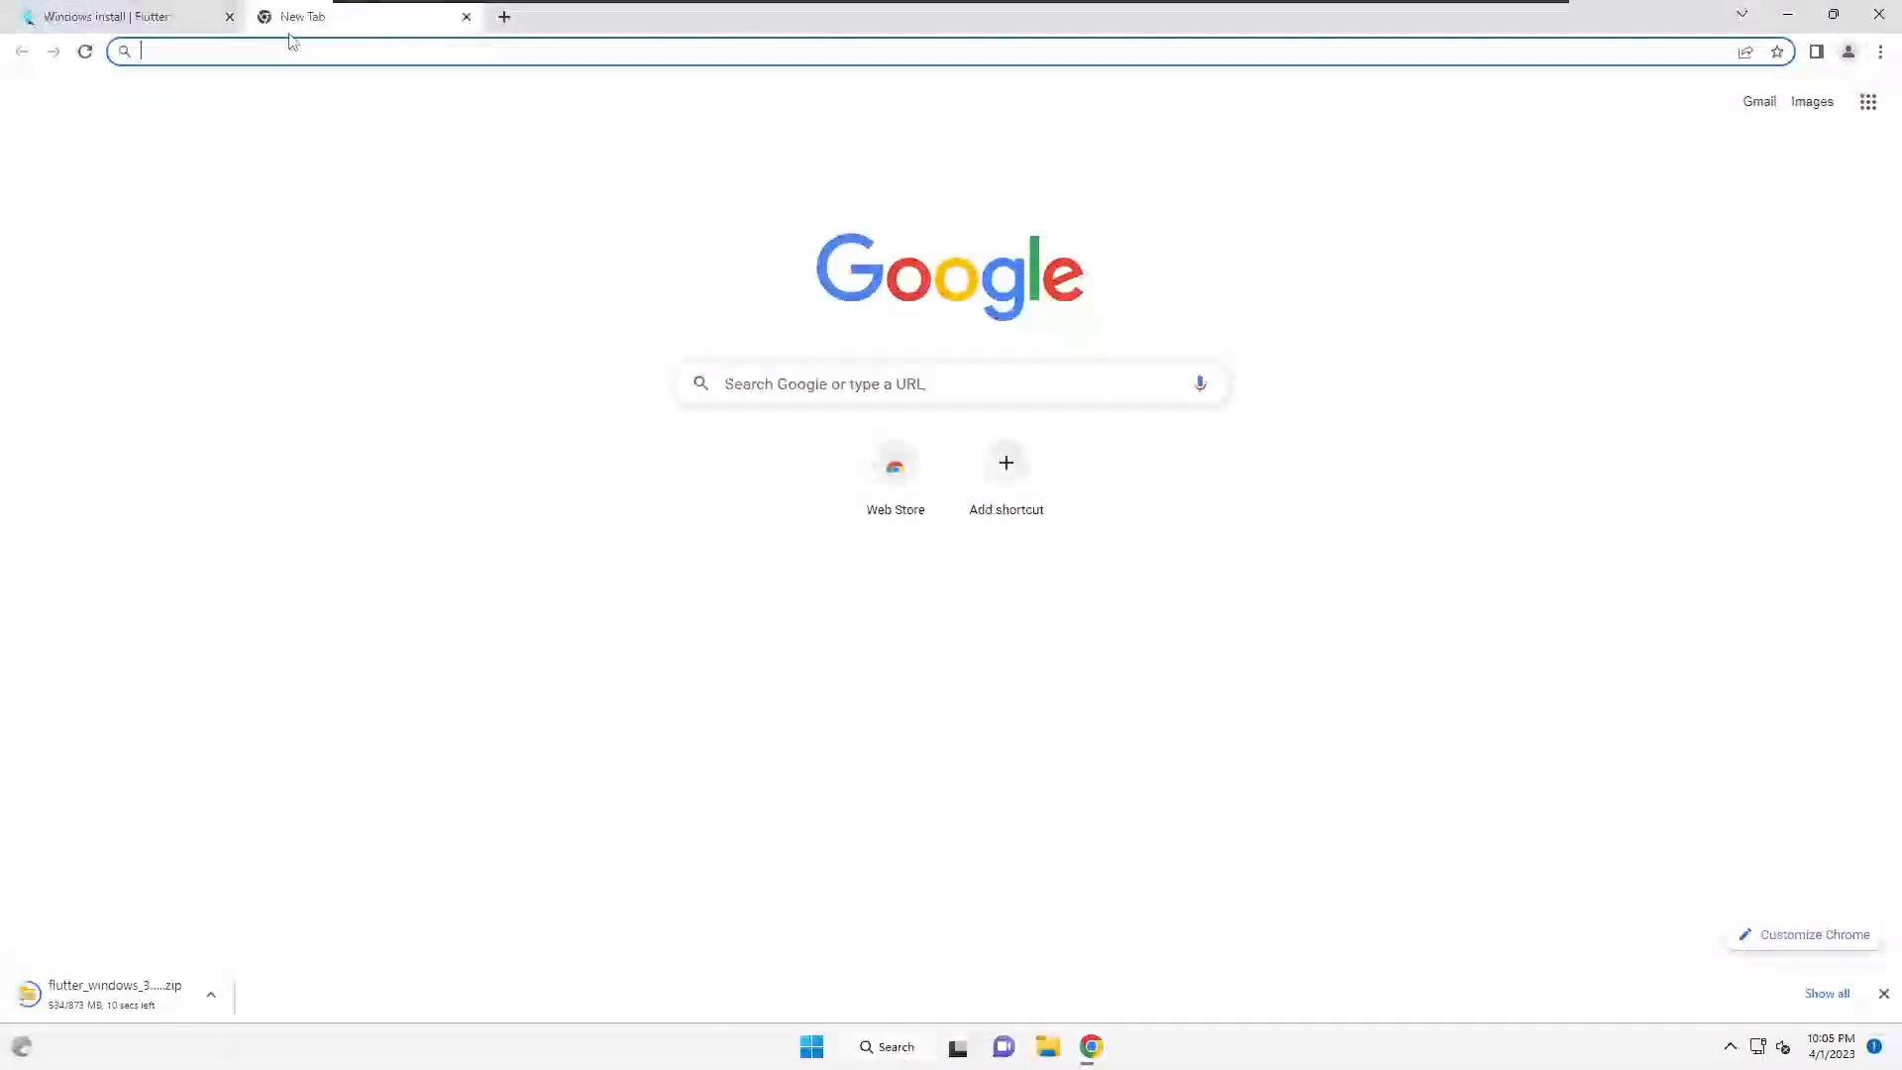
- Search 'install vscode' and open the Visual Studio Code download page
type("install ")
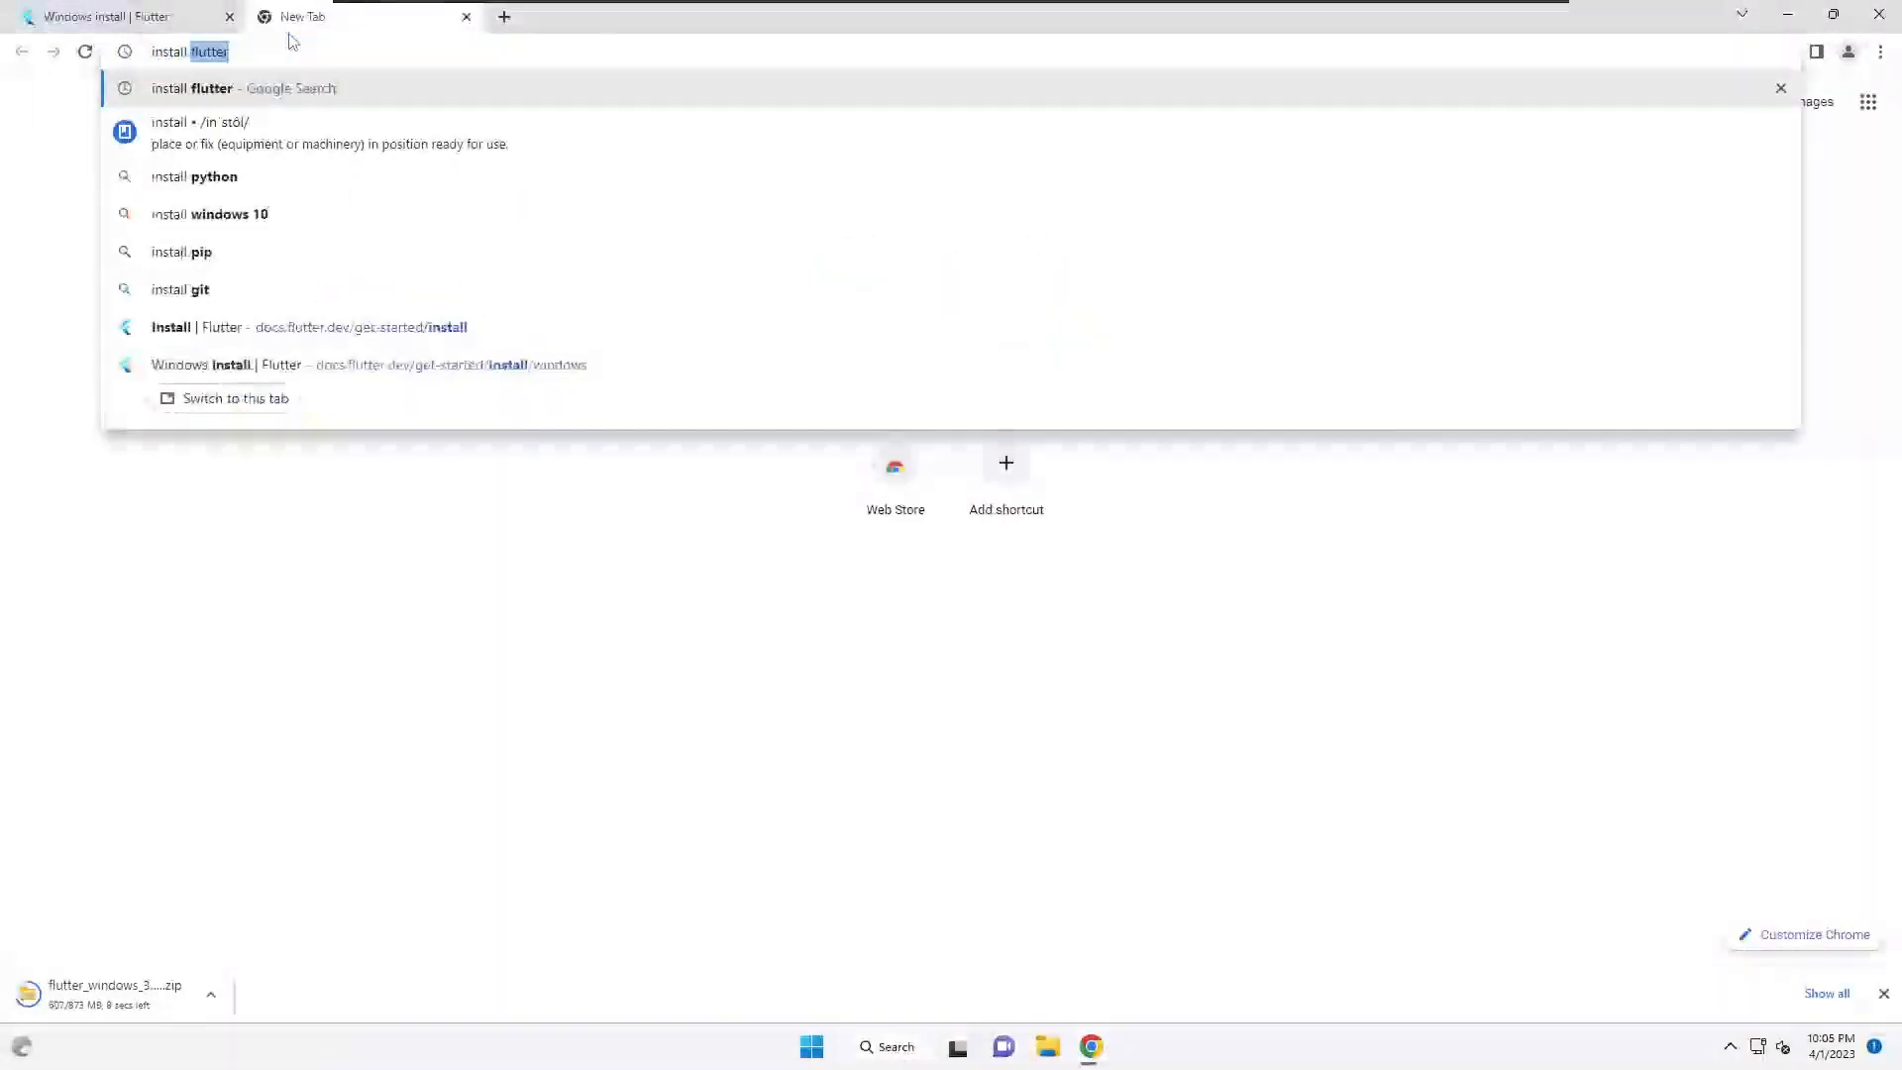
type("vscode")
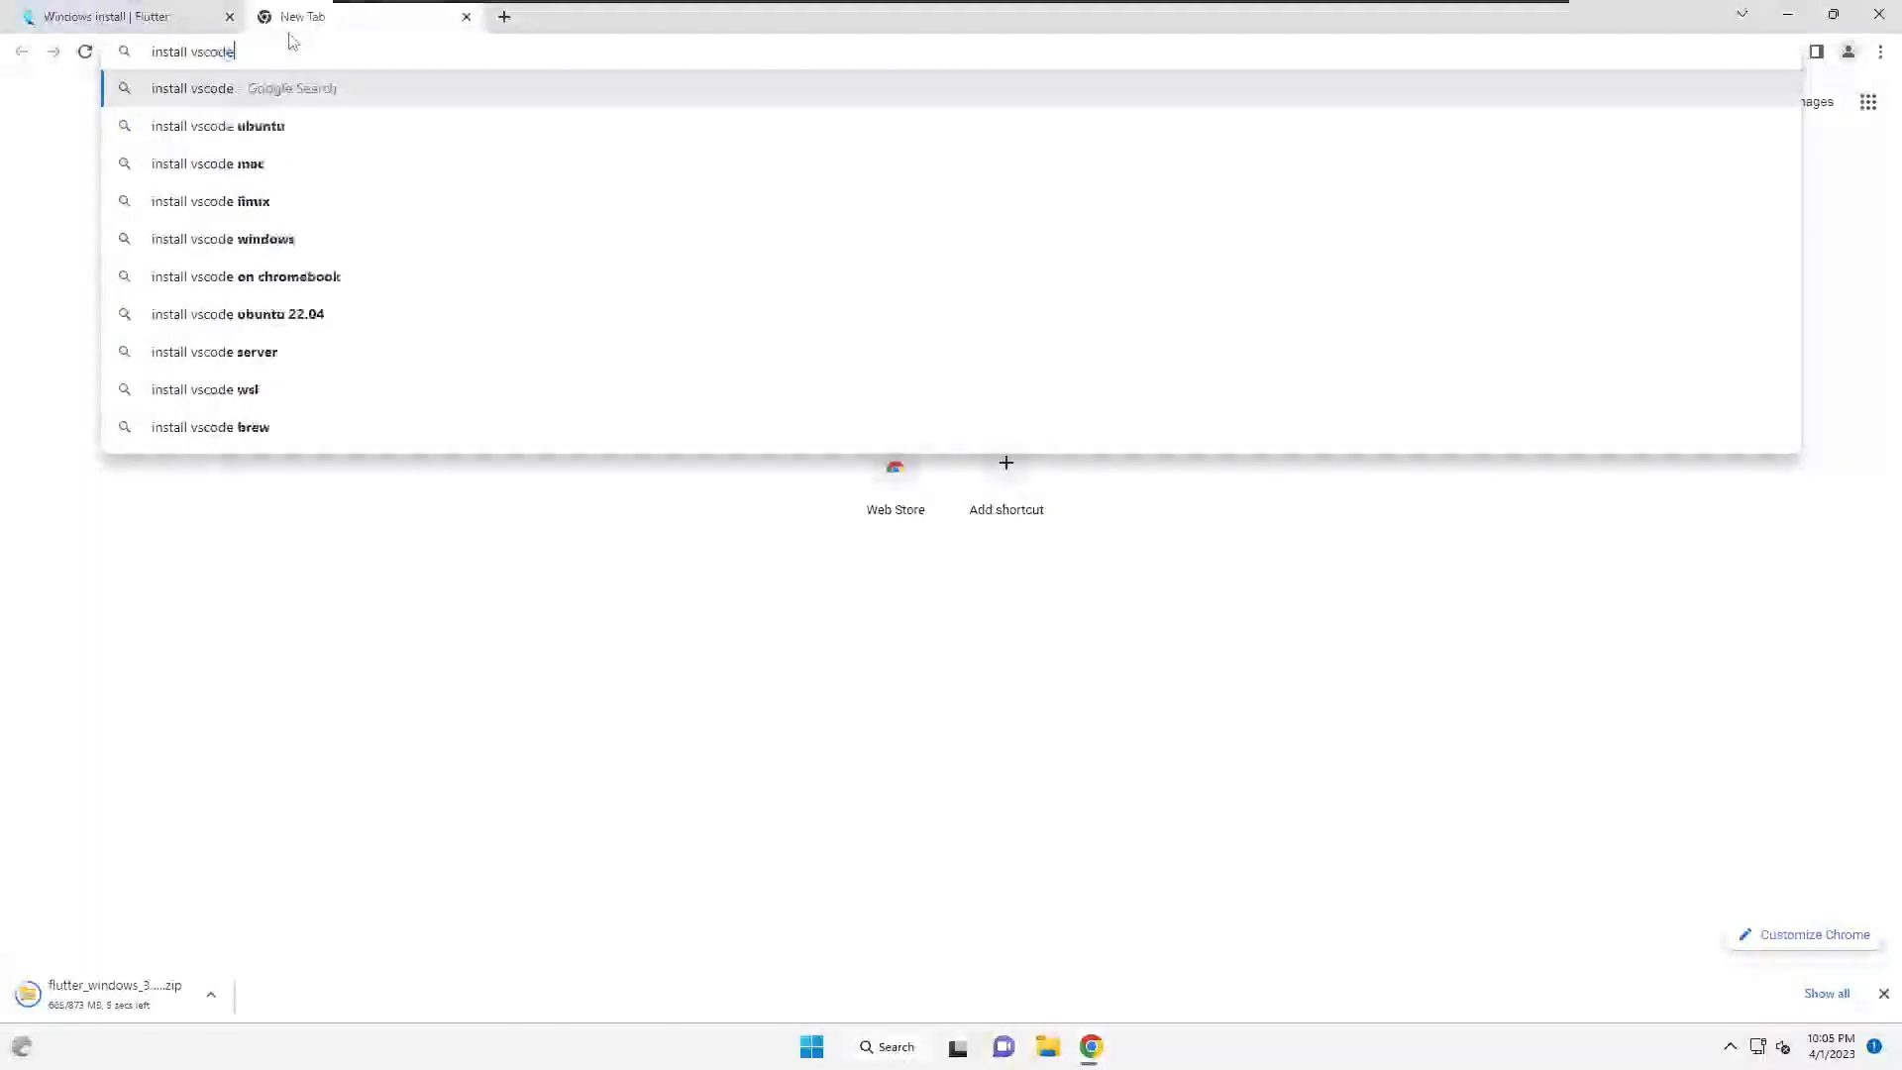
key("Return")
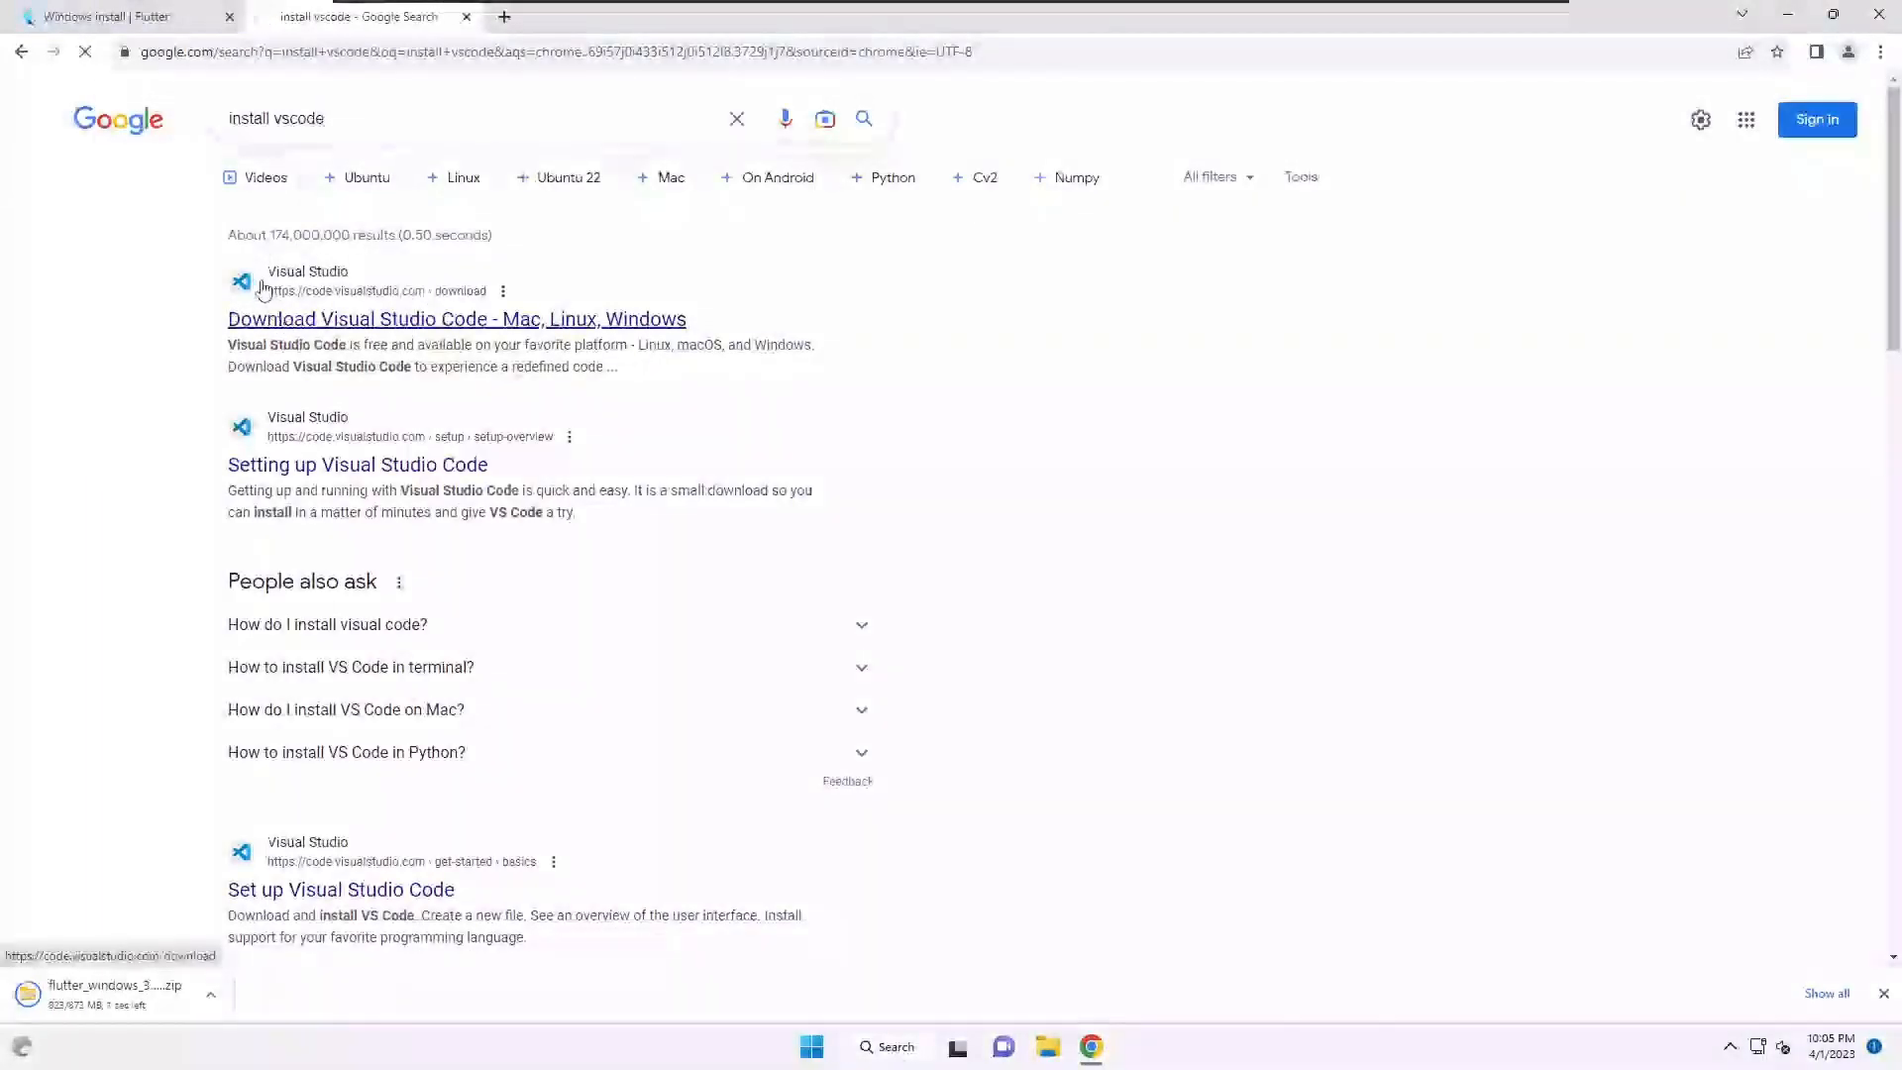
left_click(297, 465)
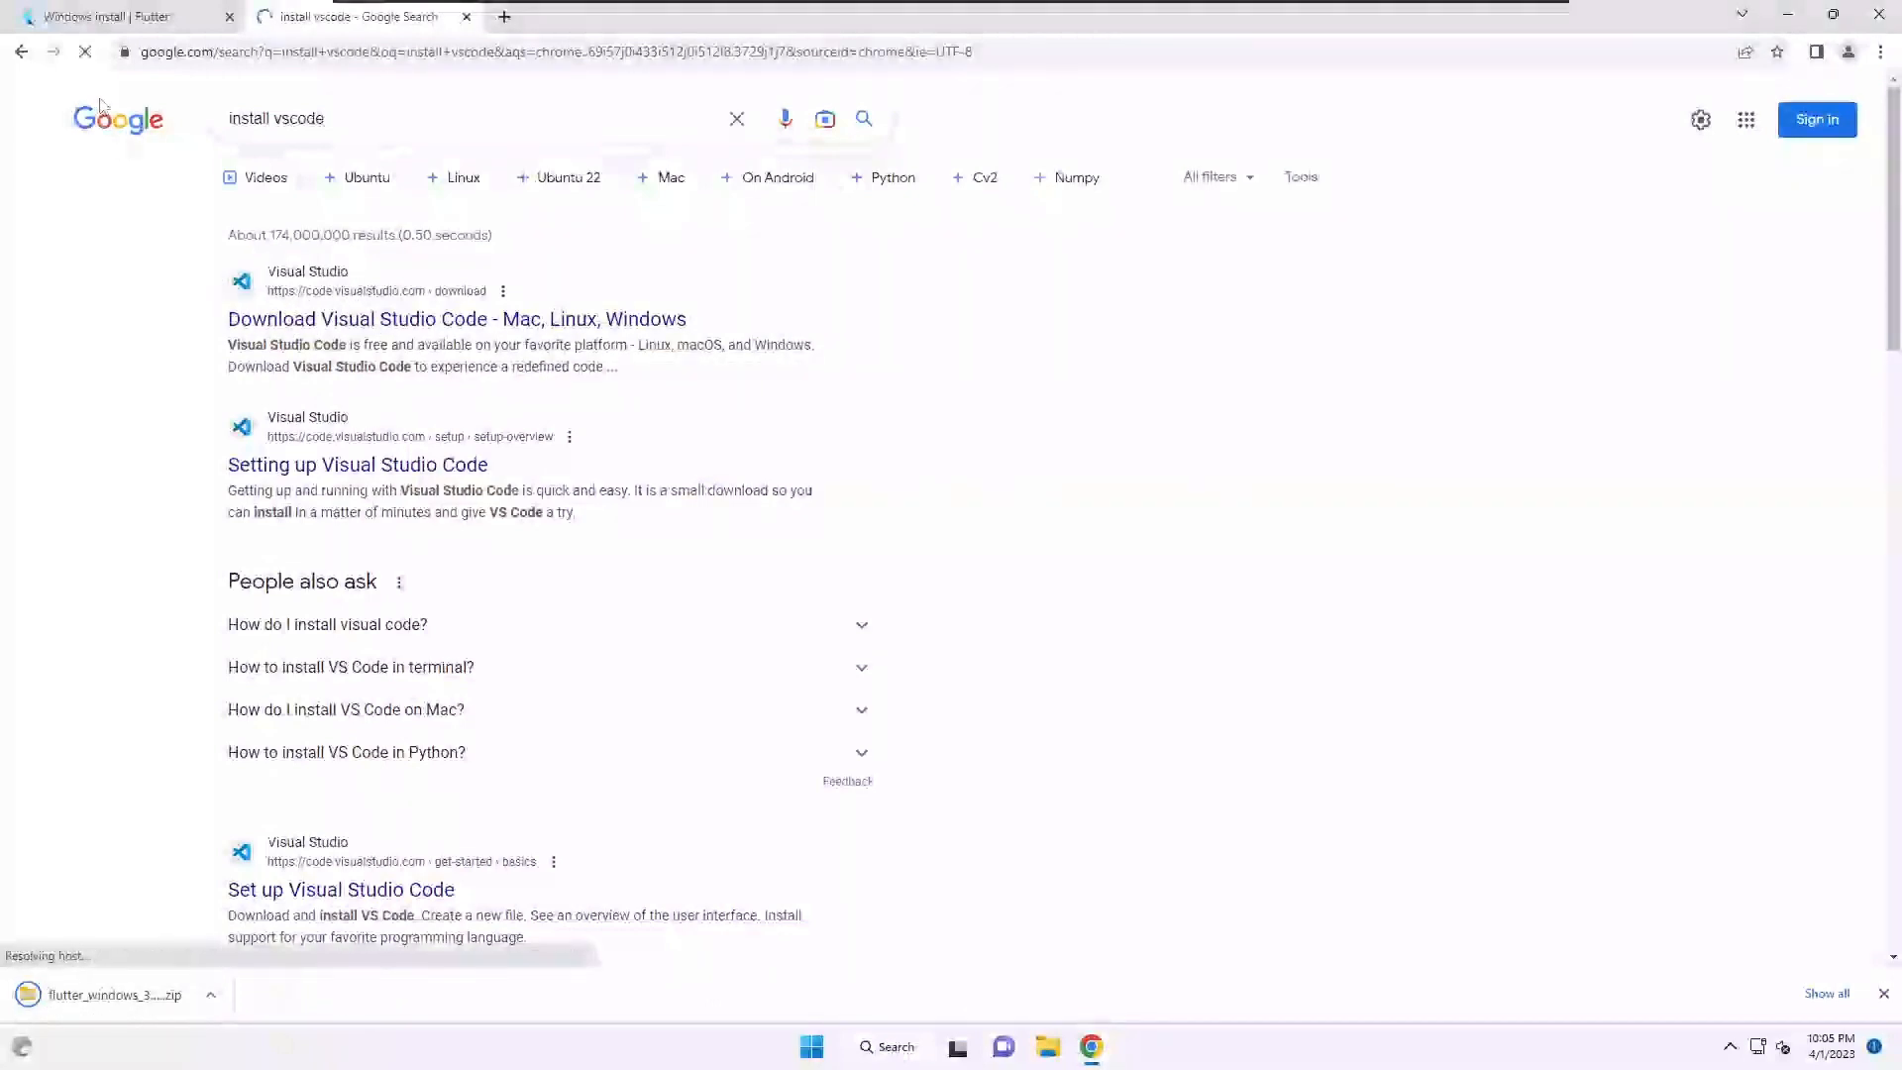
- Download the VS Code Windows installer and launch it from the download bar
left_click(210, 994)
left_click(187, 753)
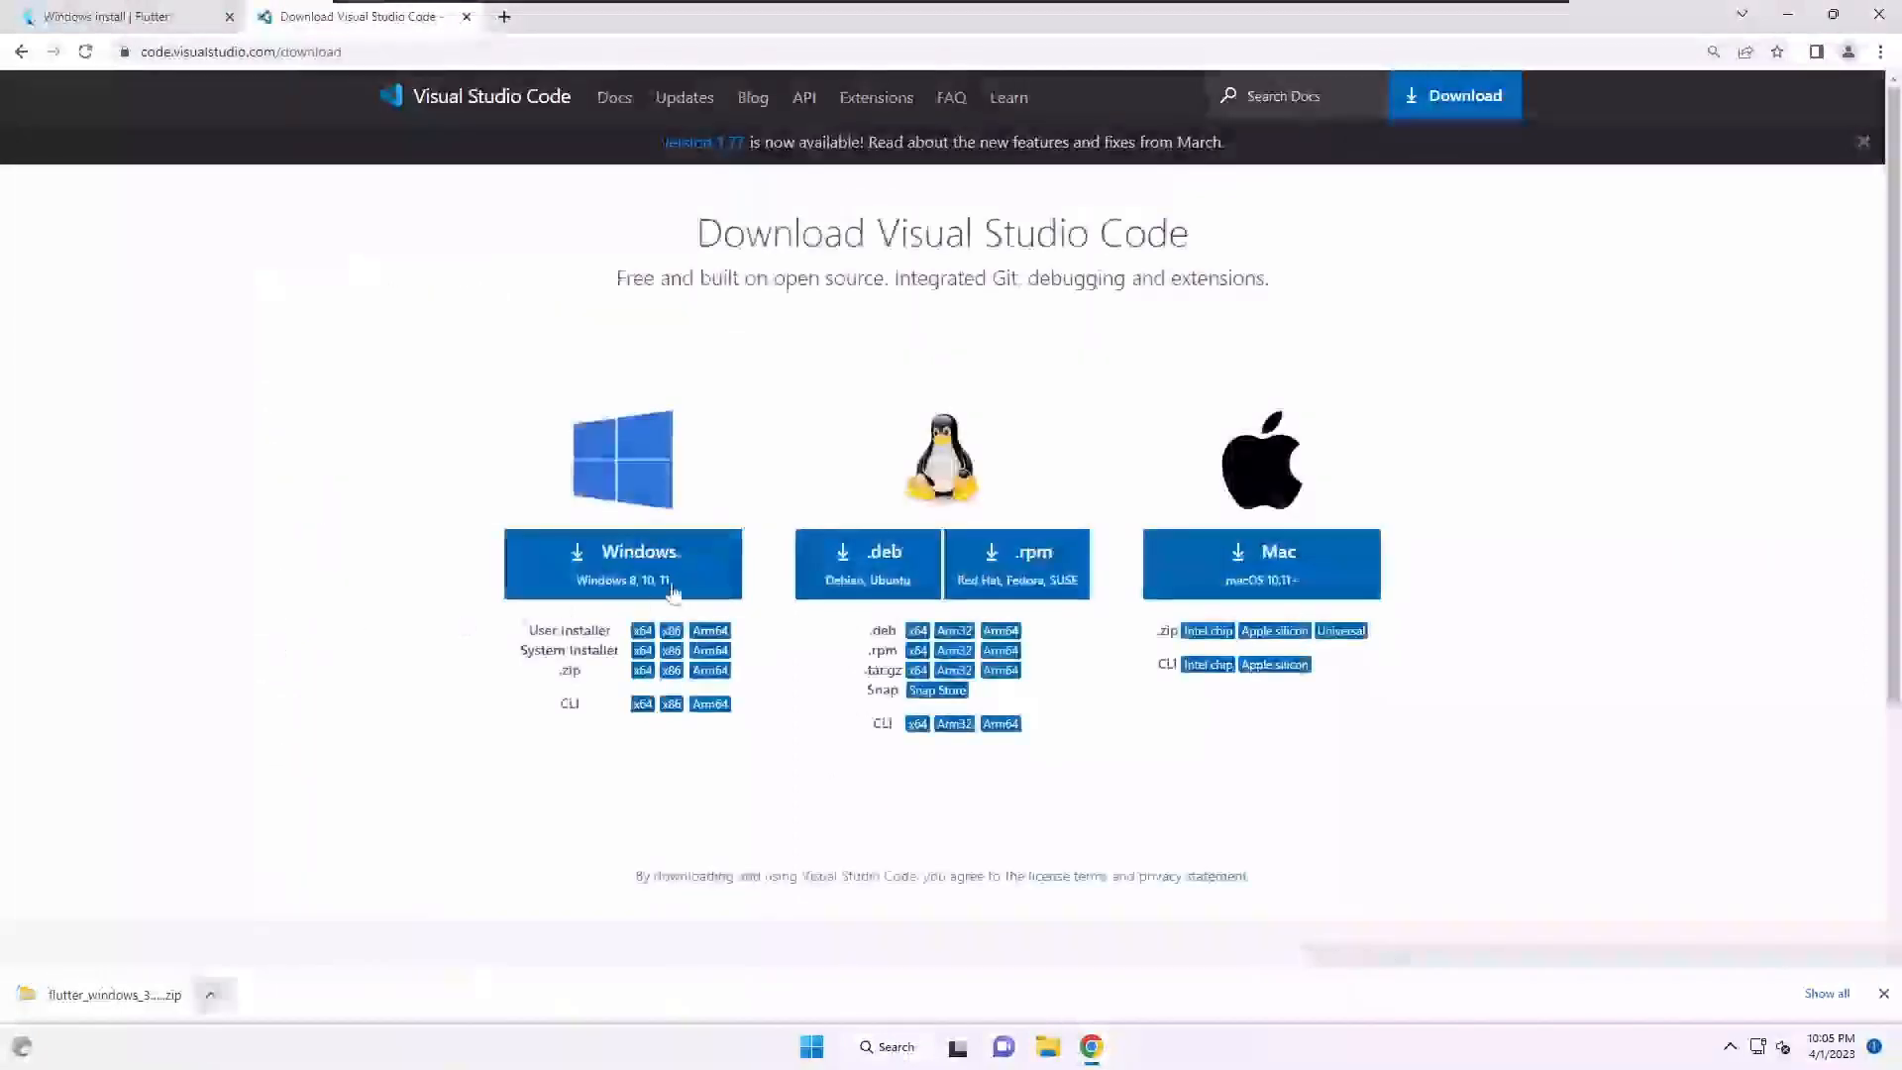
left_click(666, 560)
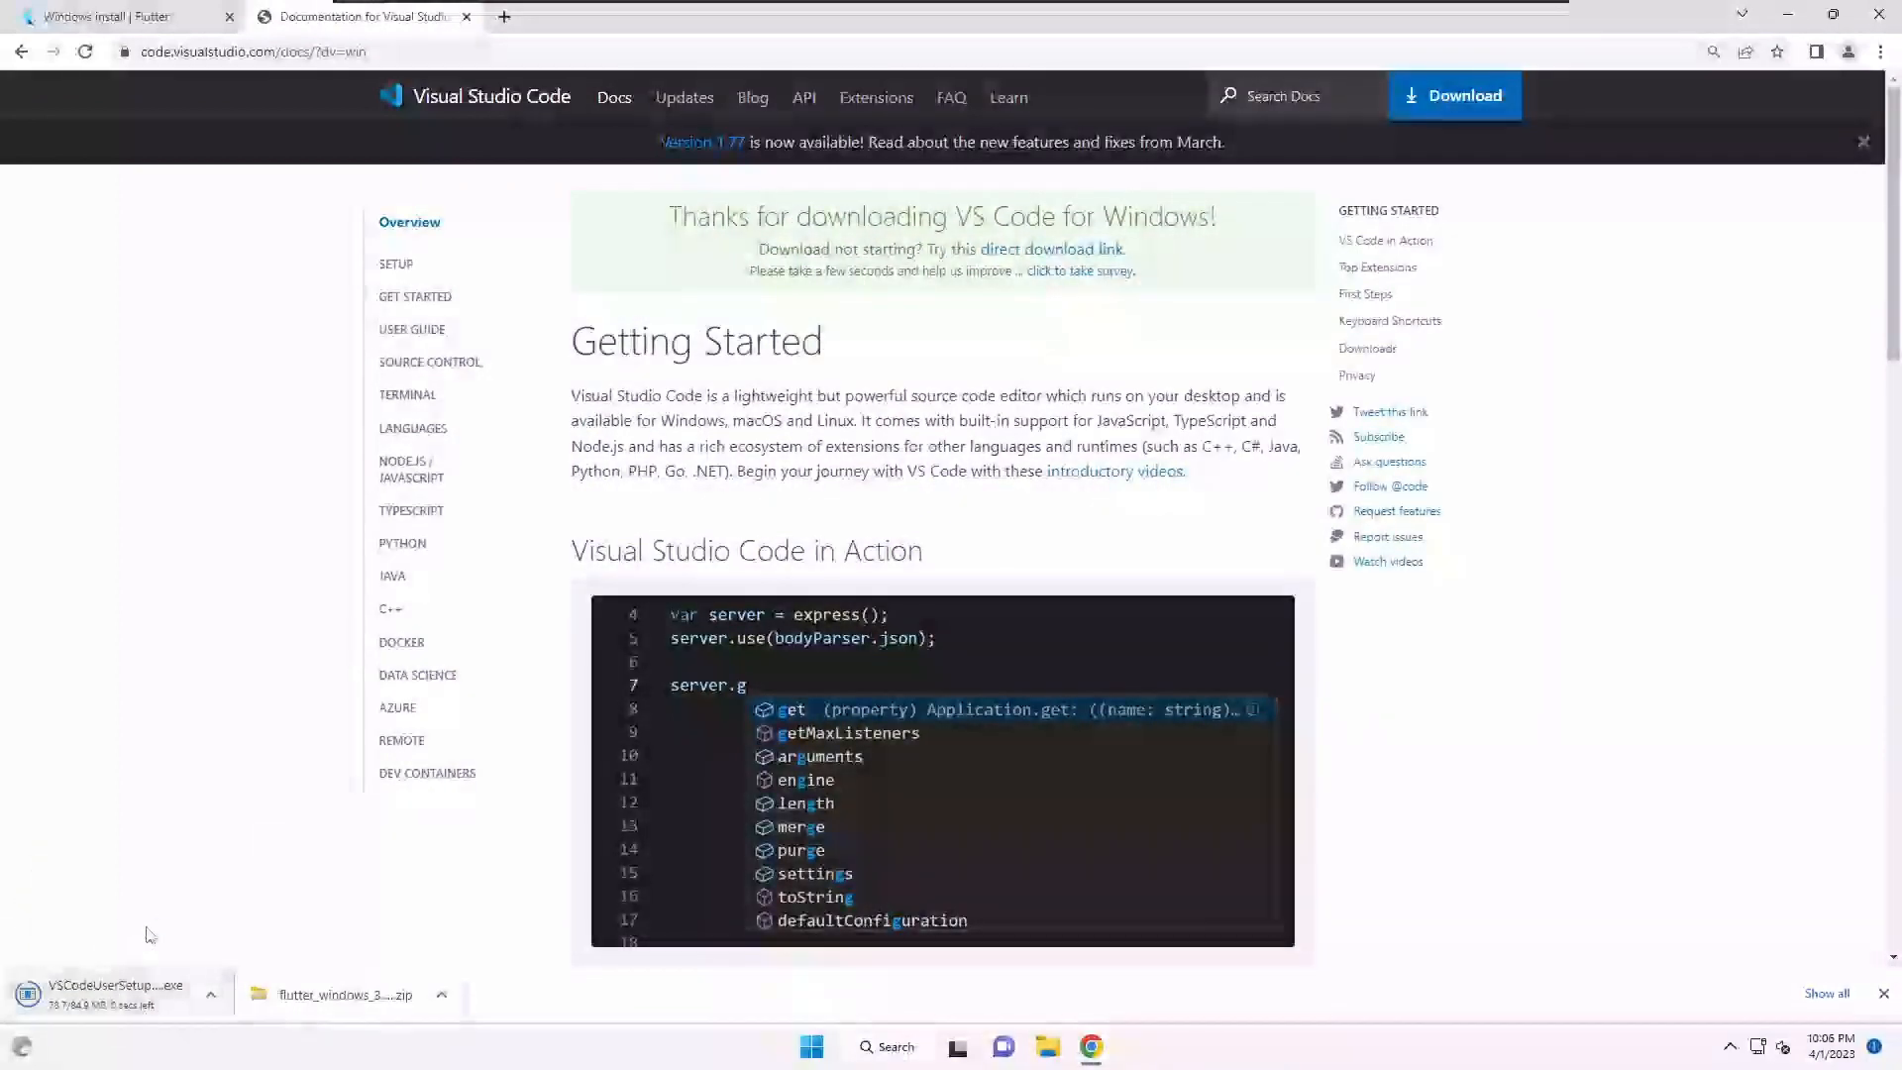
left_click(83, 998)
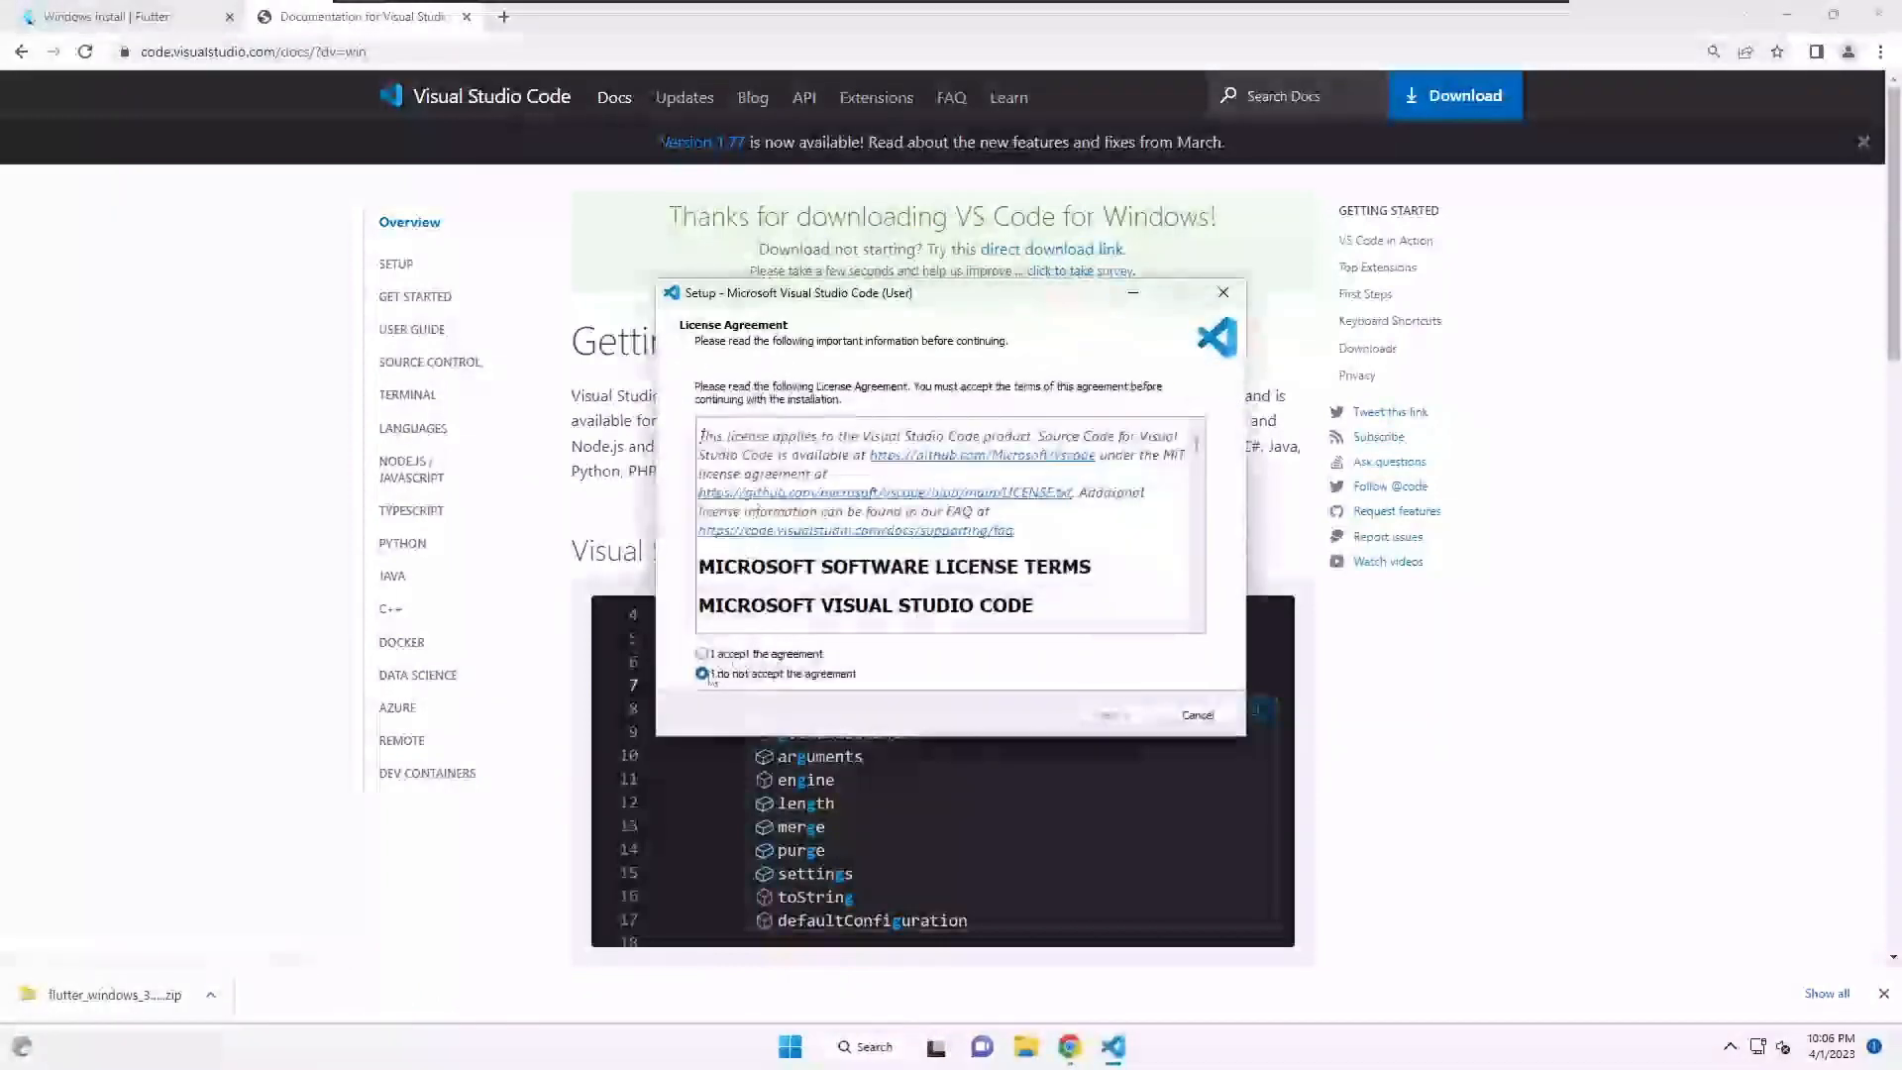
- Accept the VS Code license agreement and continue
left_click(703, 654)
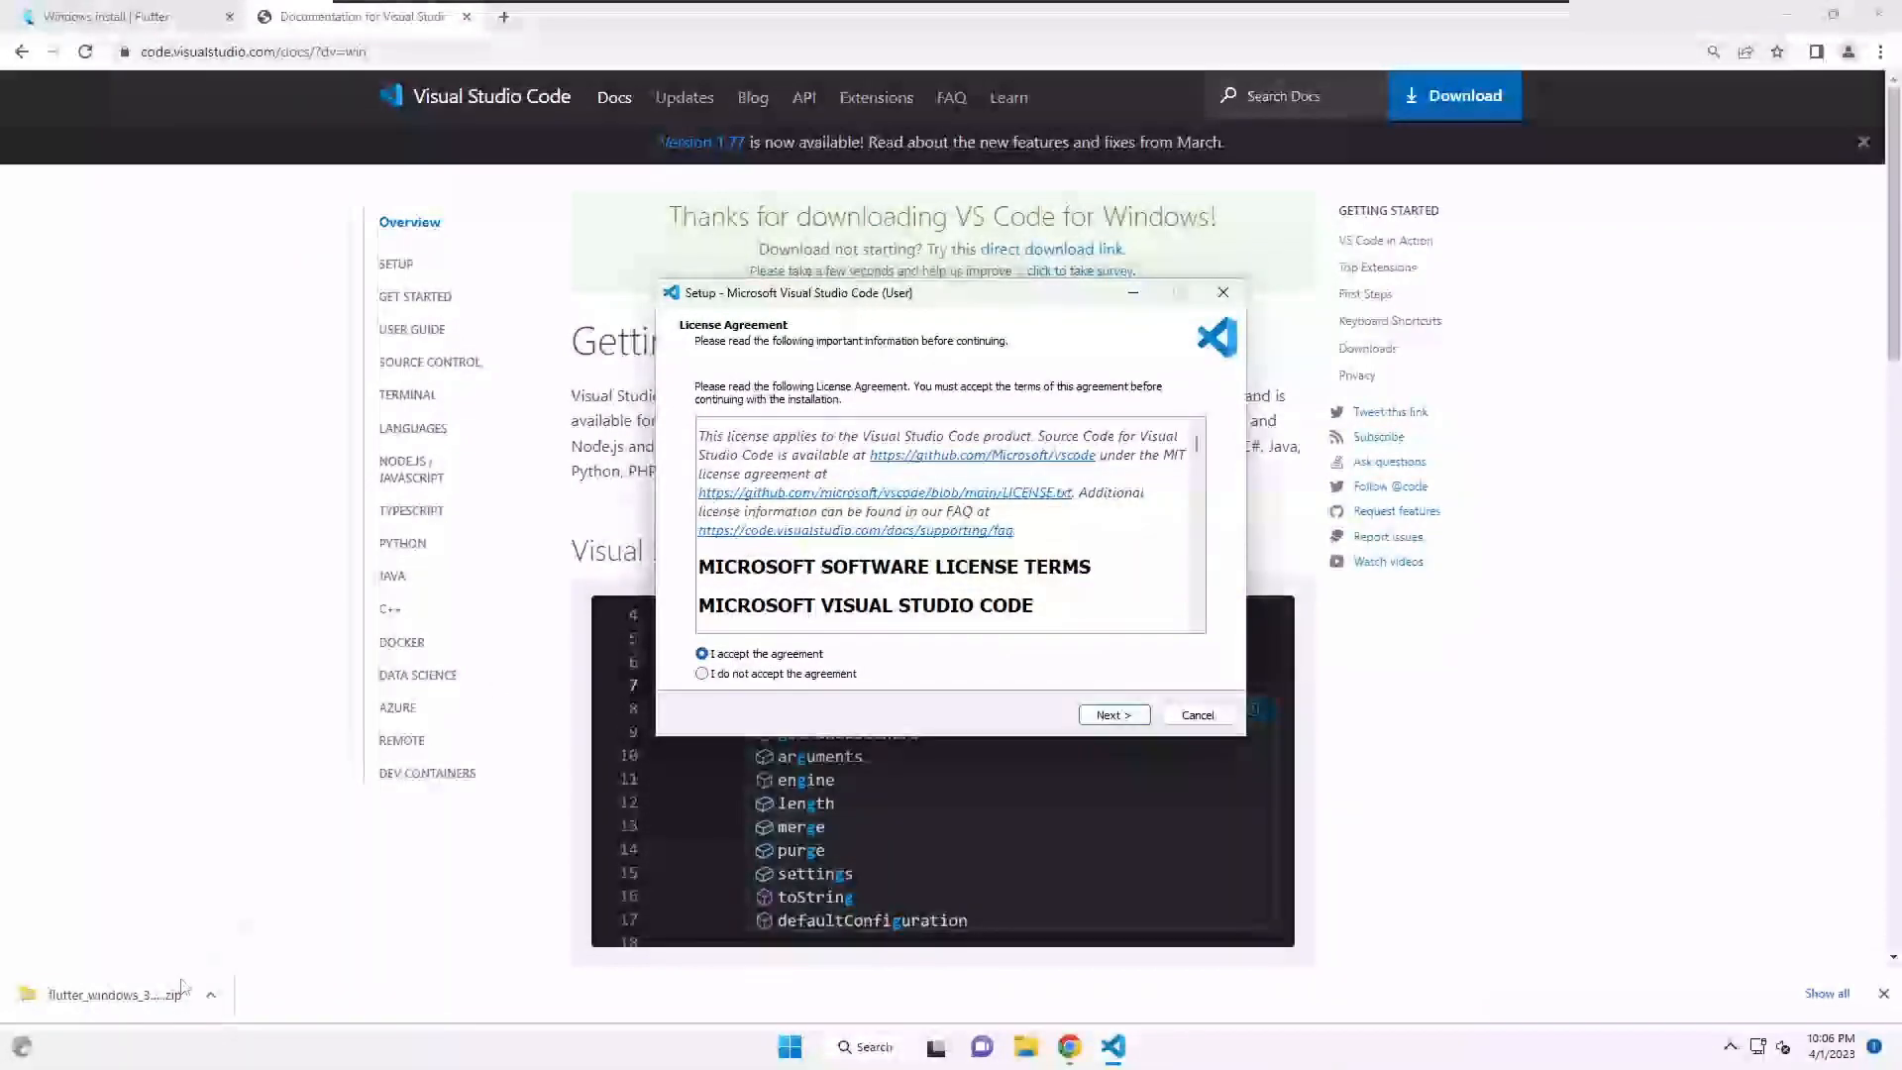
scroll(959, 482, "down", 1)
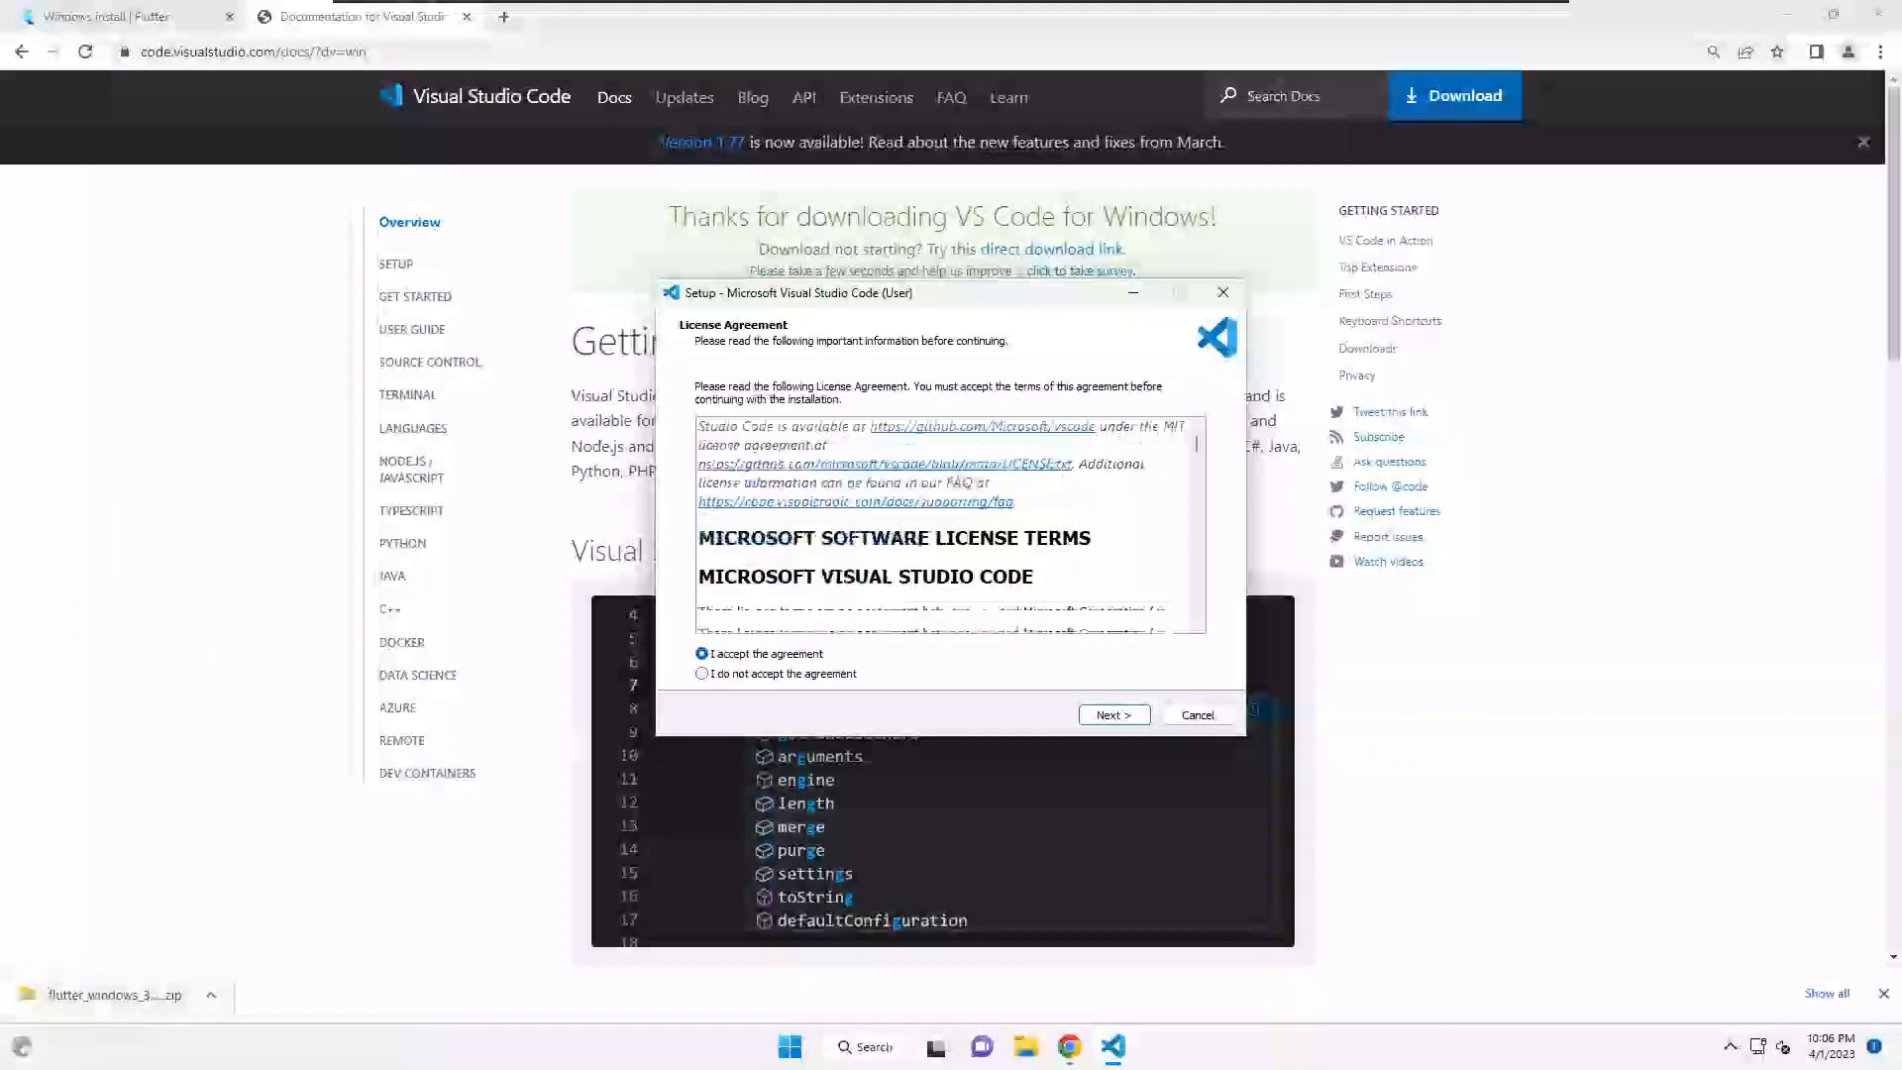
scroll(959, 481, "down", 6)
left_click(1113, 714)
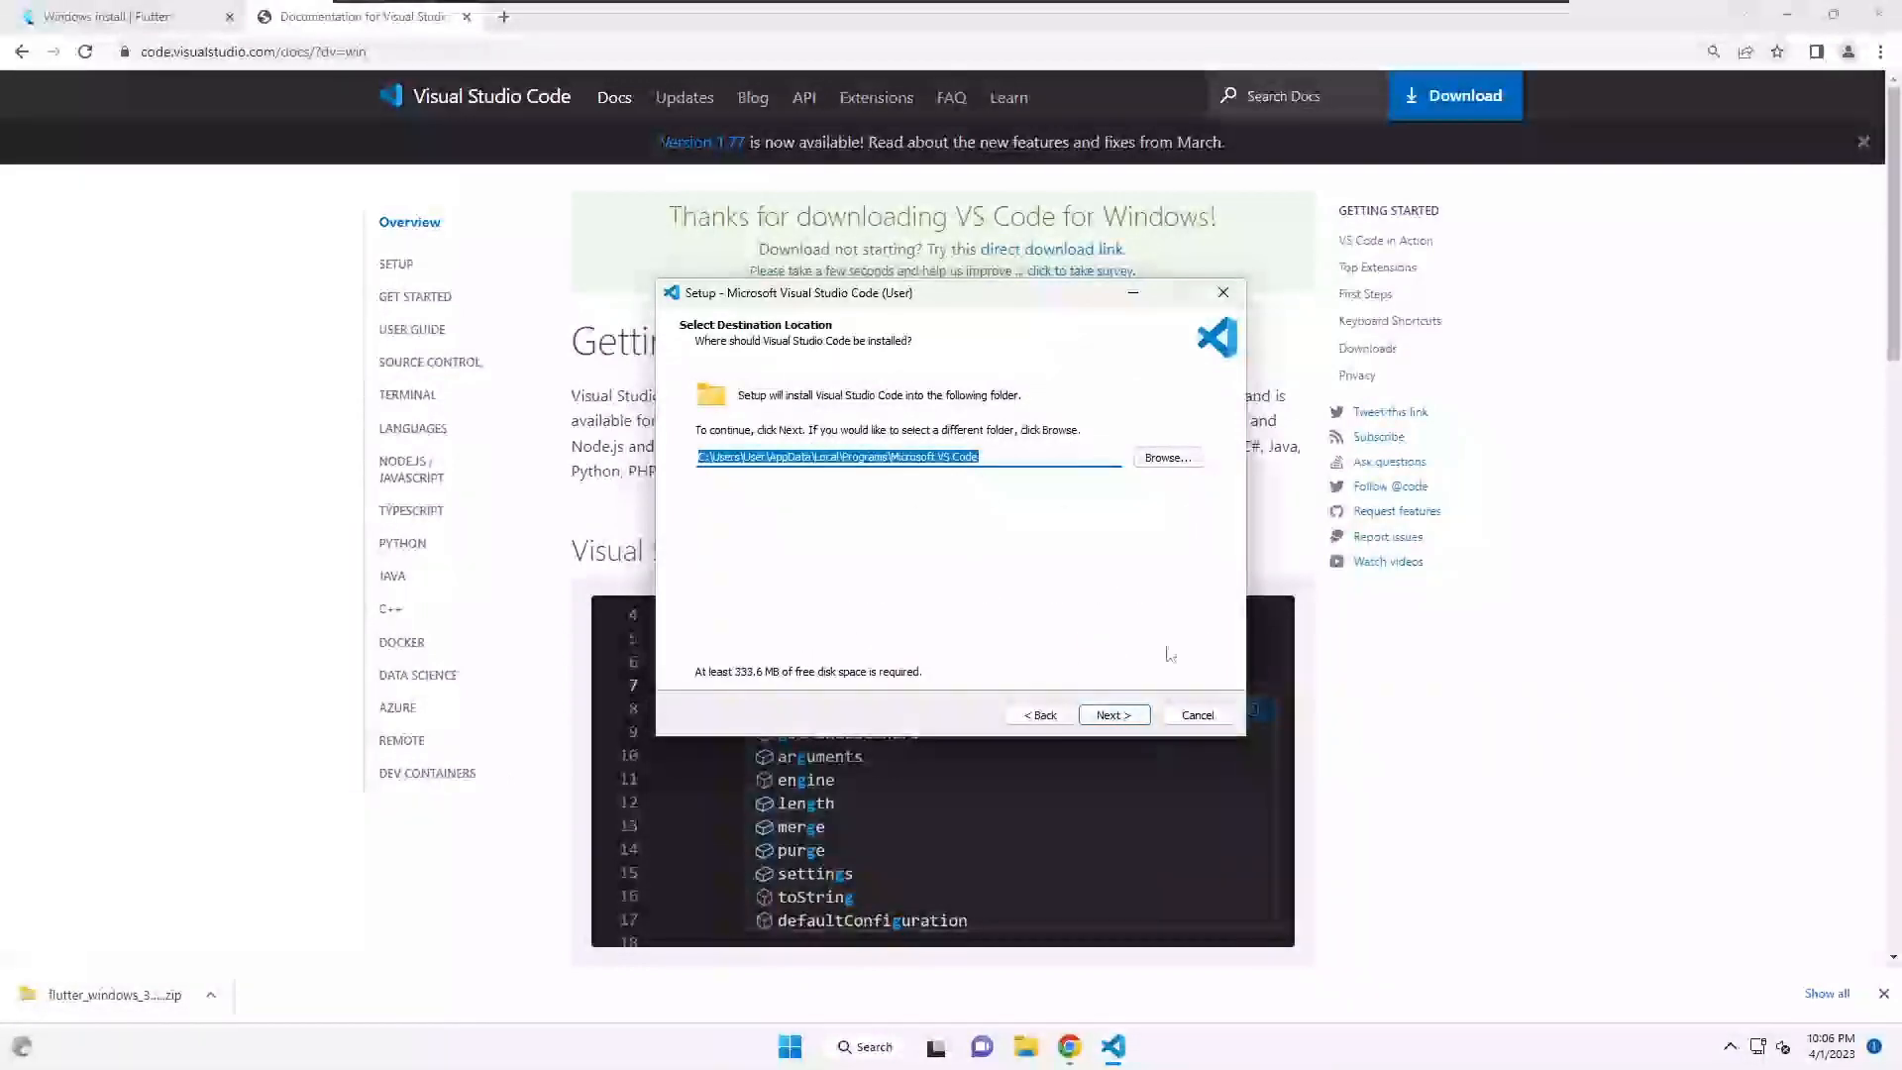
- Keep the default location, Start Menu folder and tasks, install, and finish setup
left_click(1120, 716)
left_click(1125, 716)
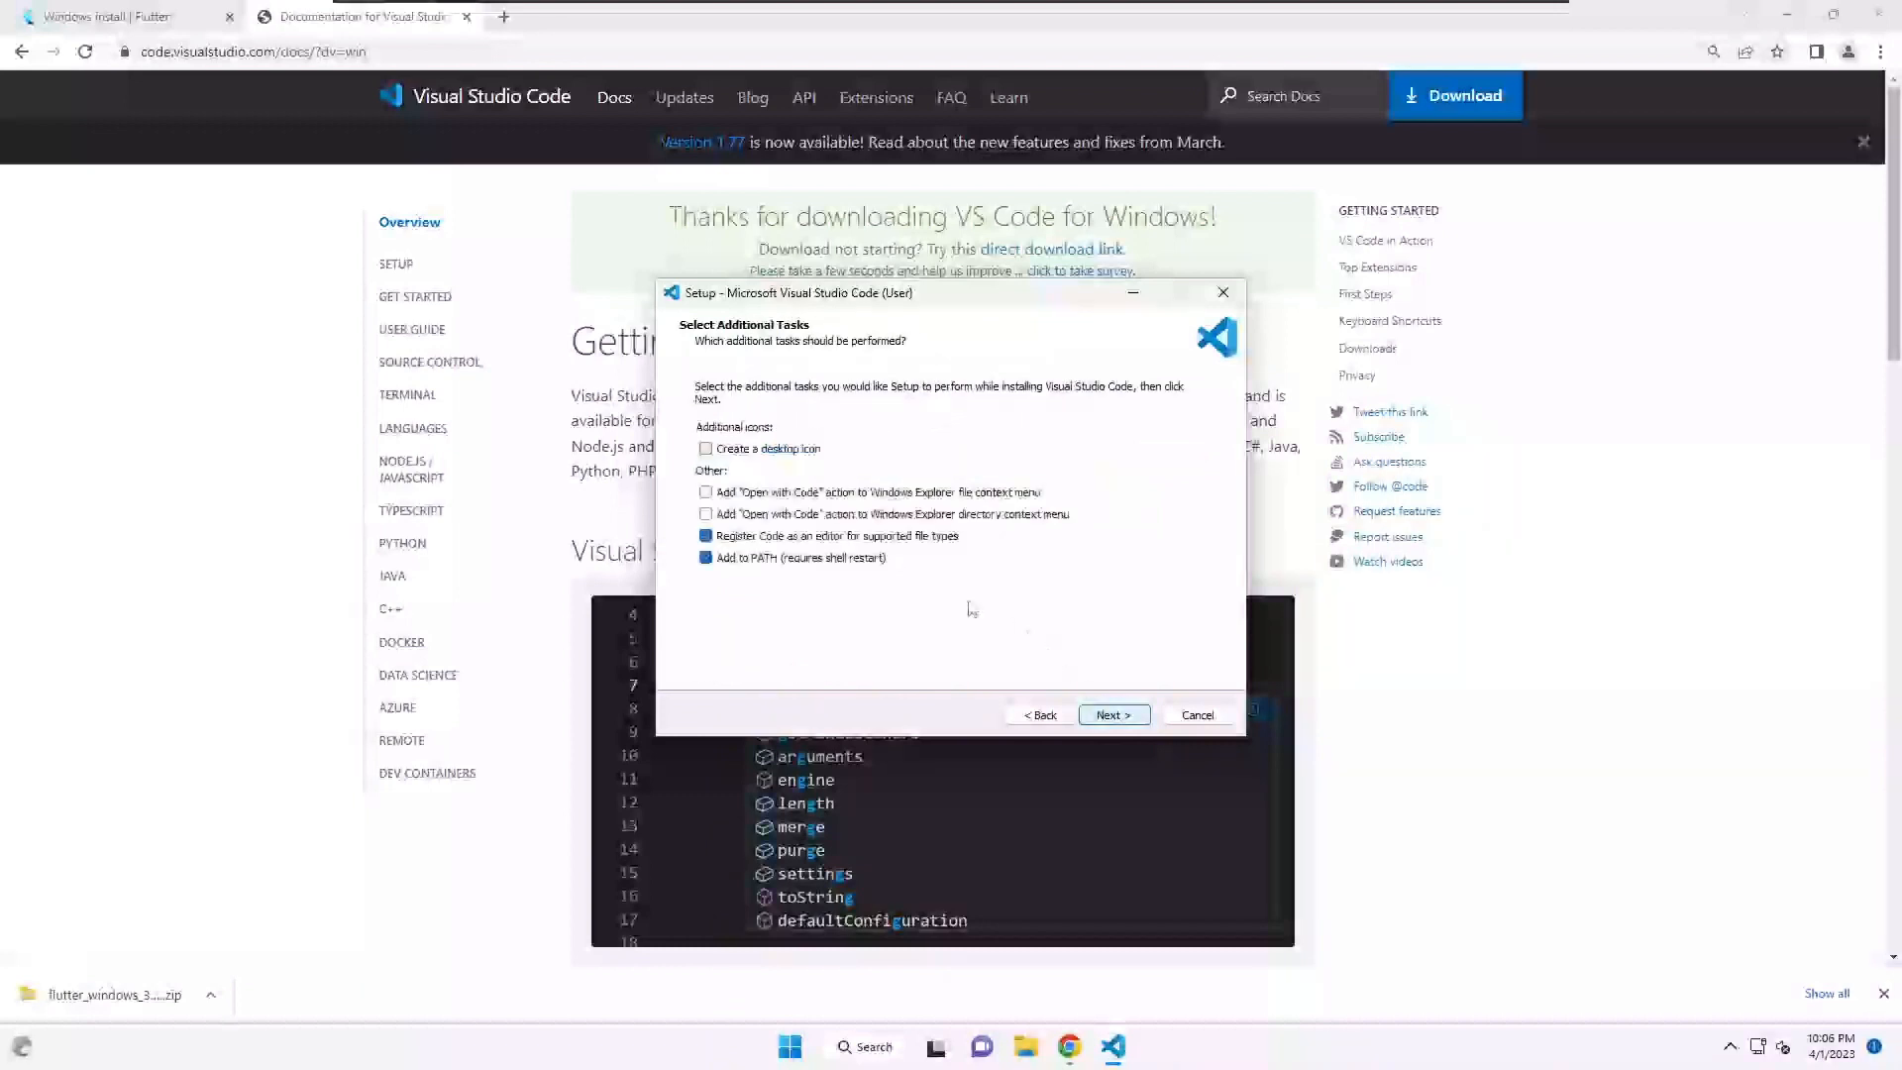
left_click(1108, 716)
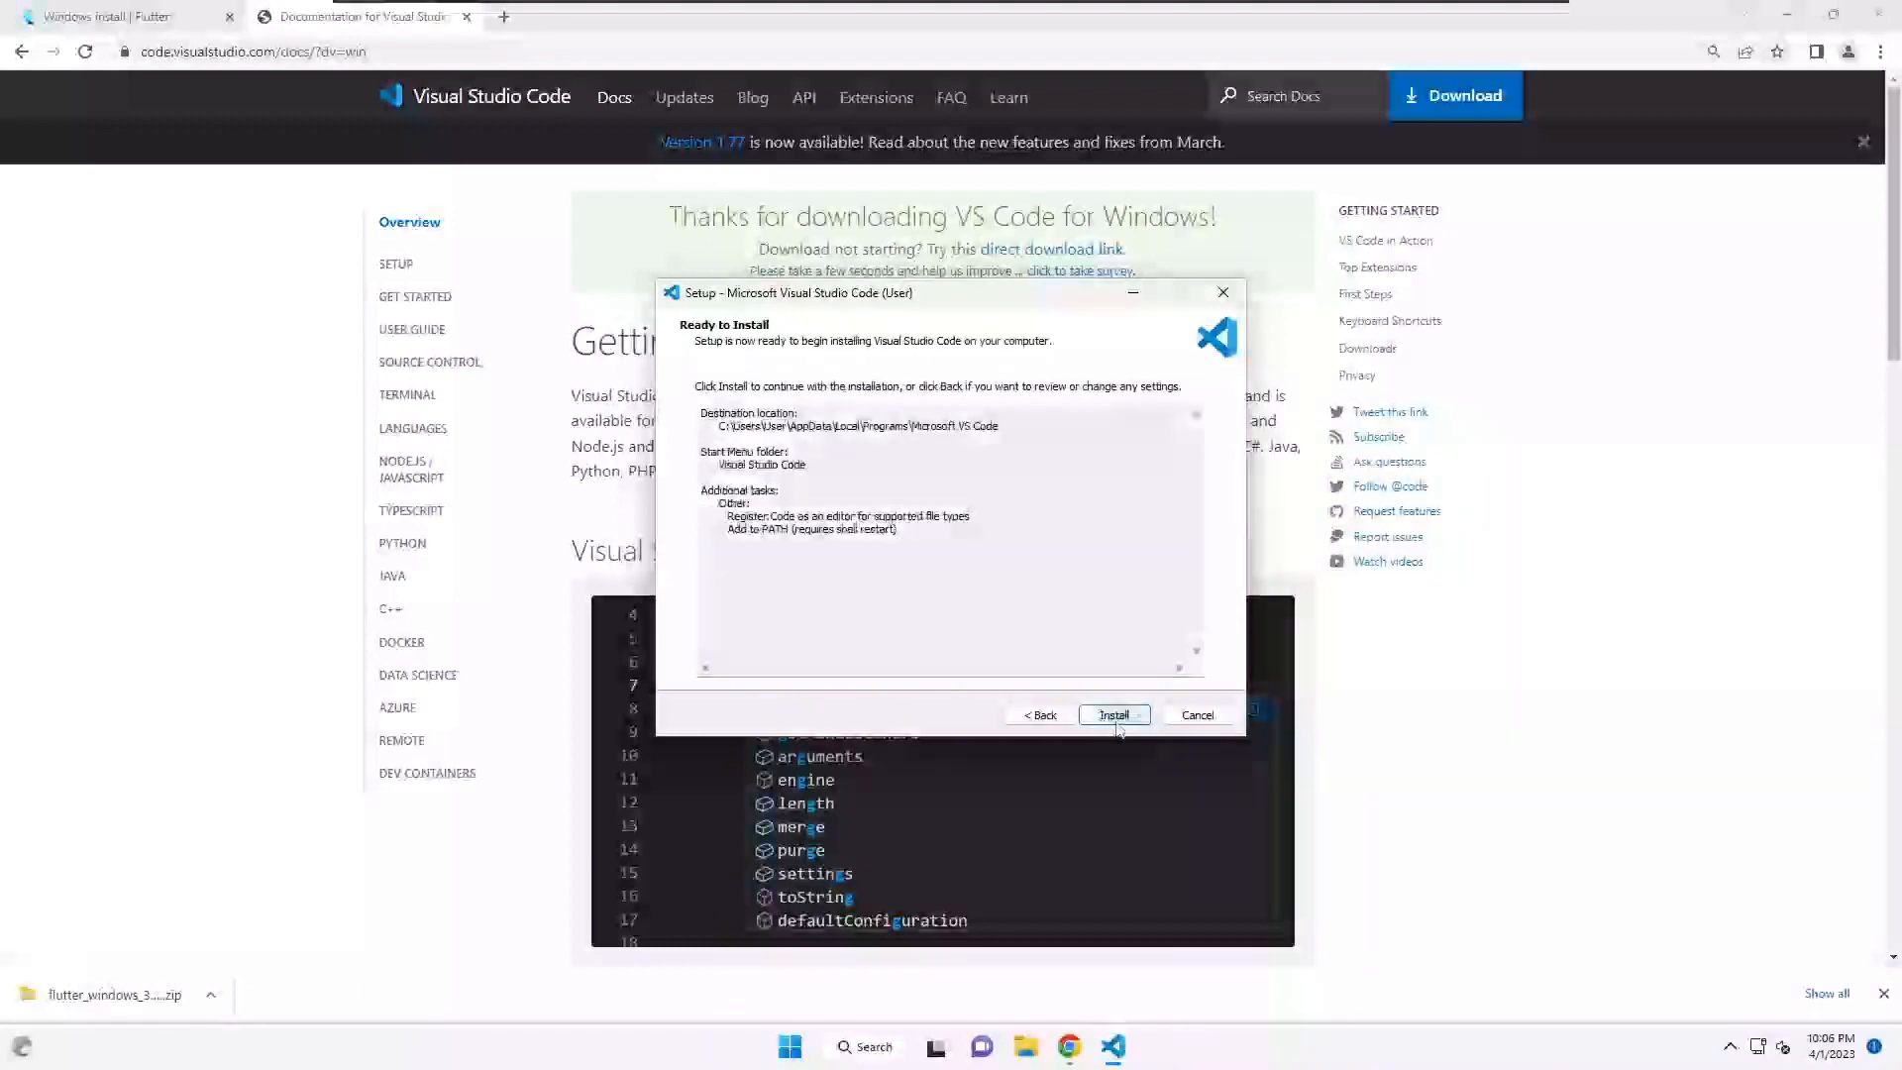
left_click(1113, 717)
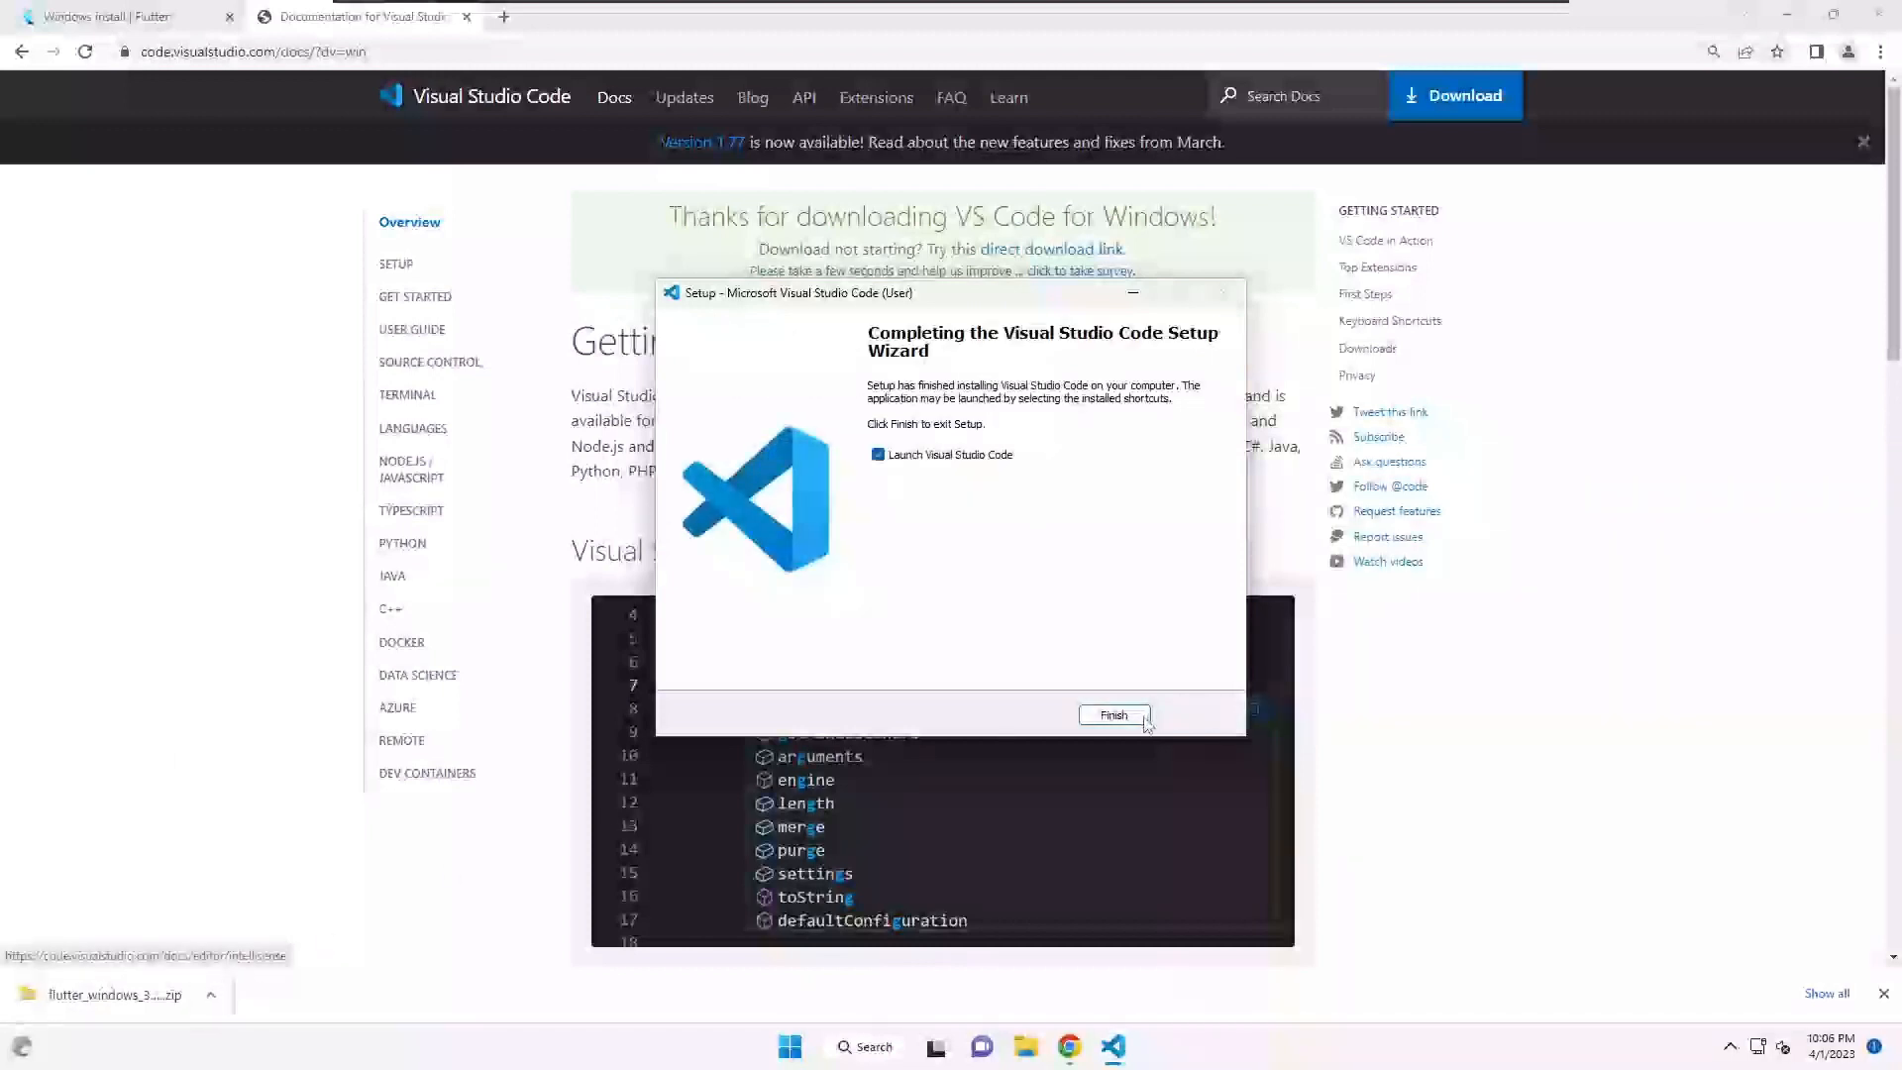
left_click(1113, 715)
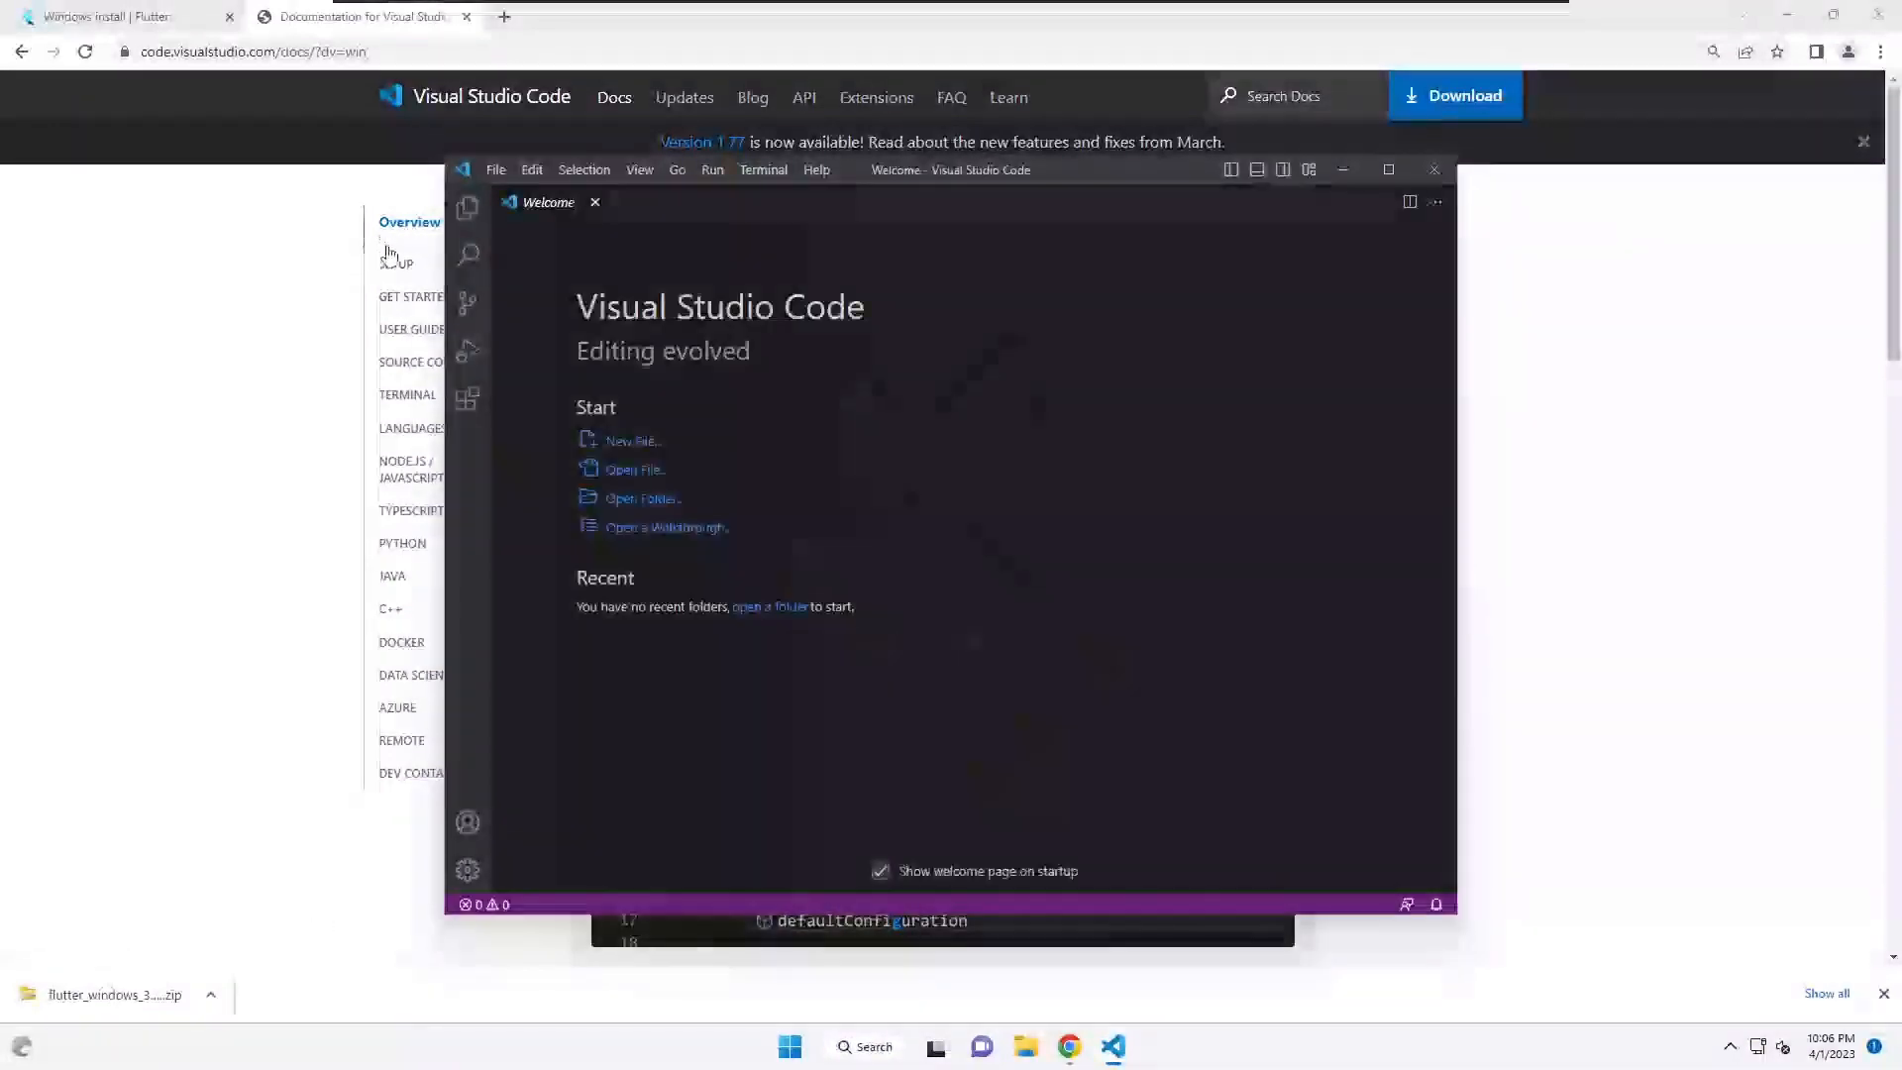
- Search the Extensions view for 'flutter' and install the Flutter extension
left_click(469, 402)
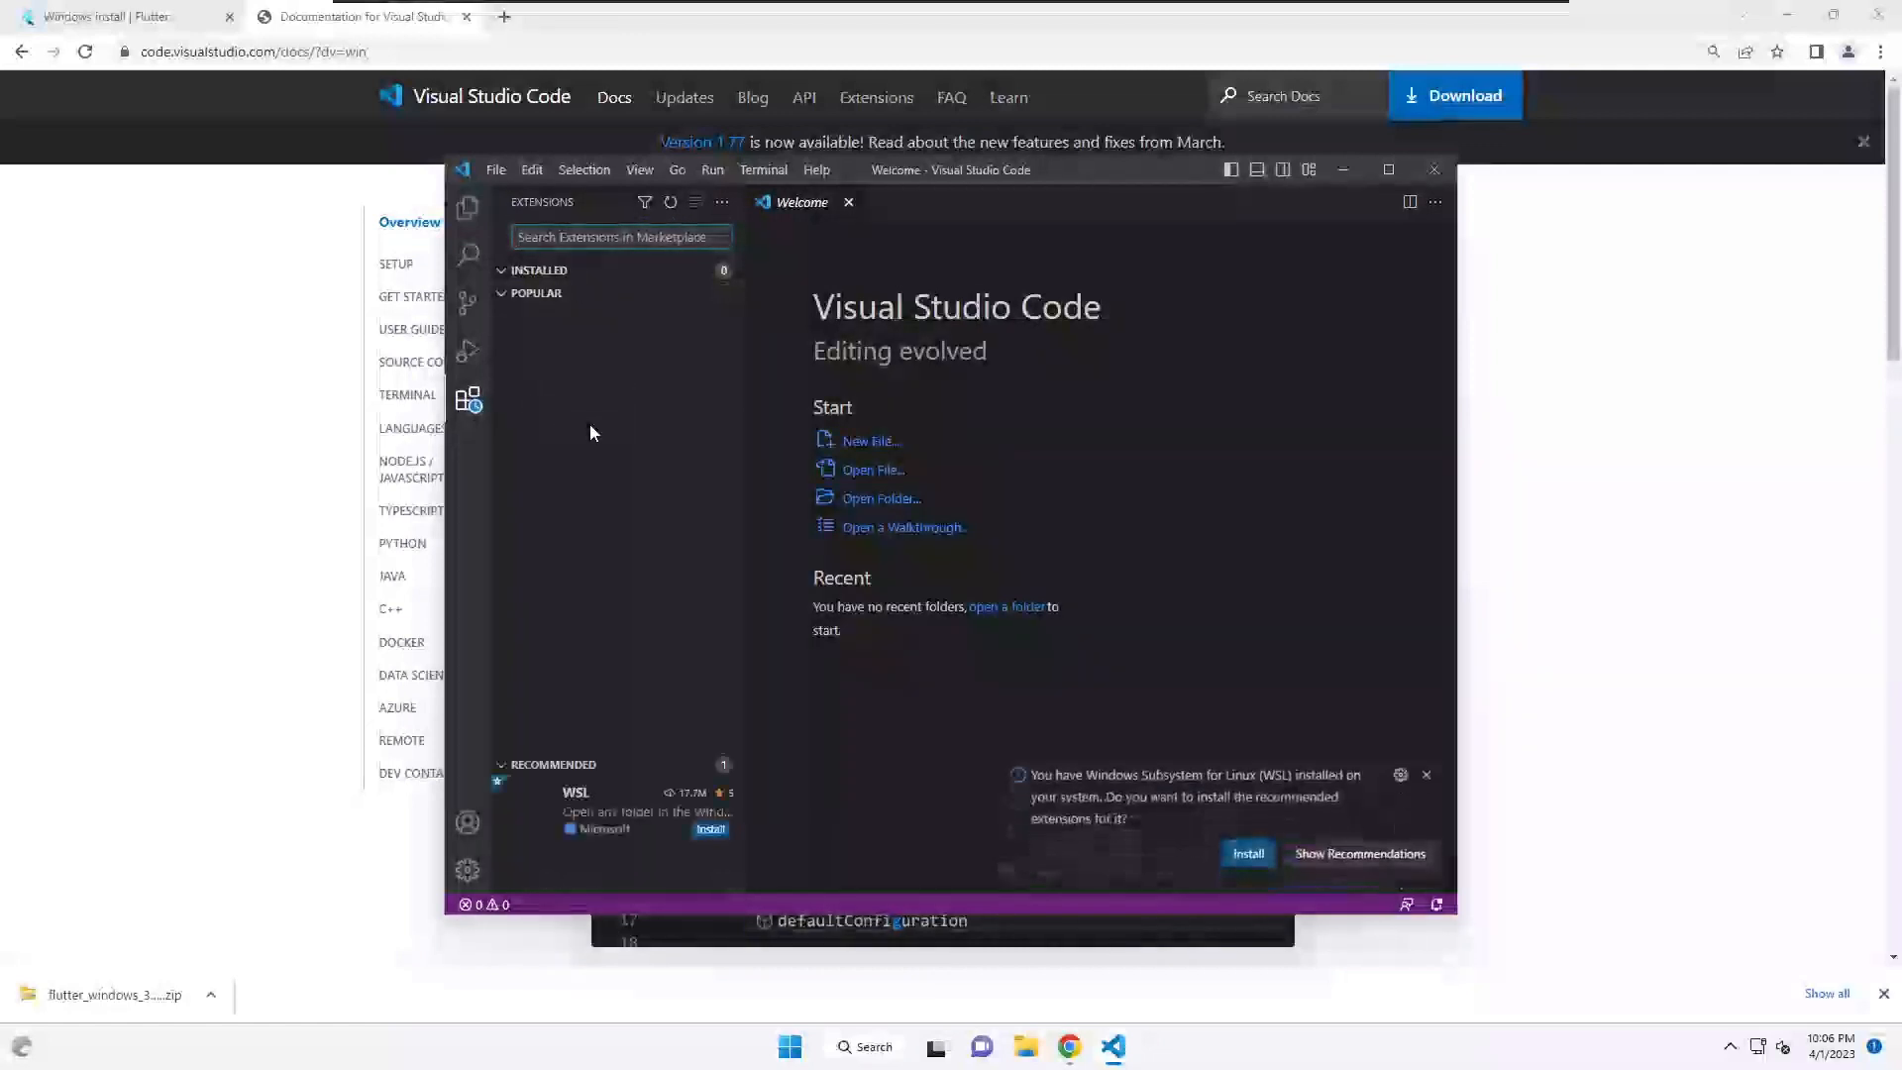
mouse_move(593, 433)
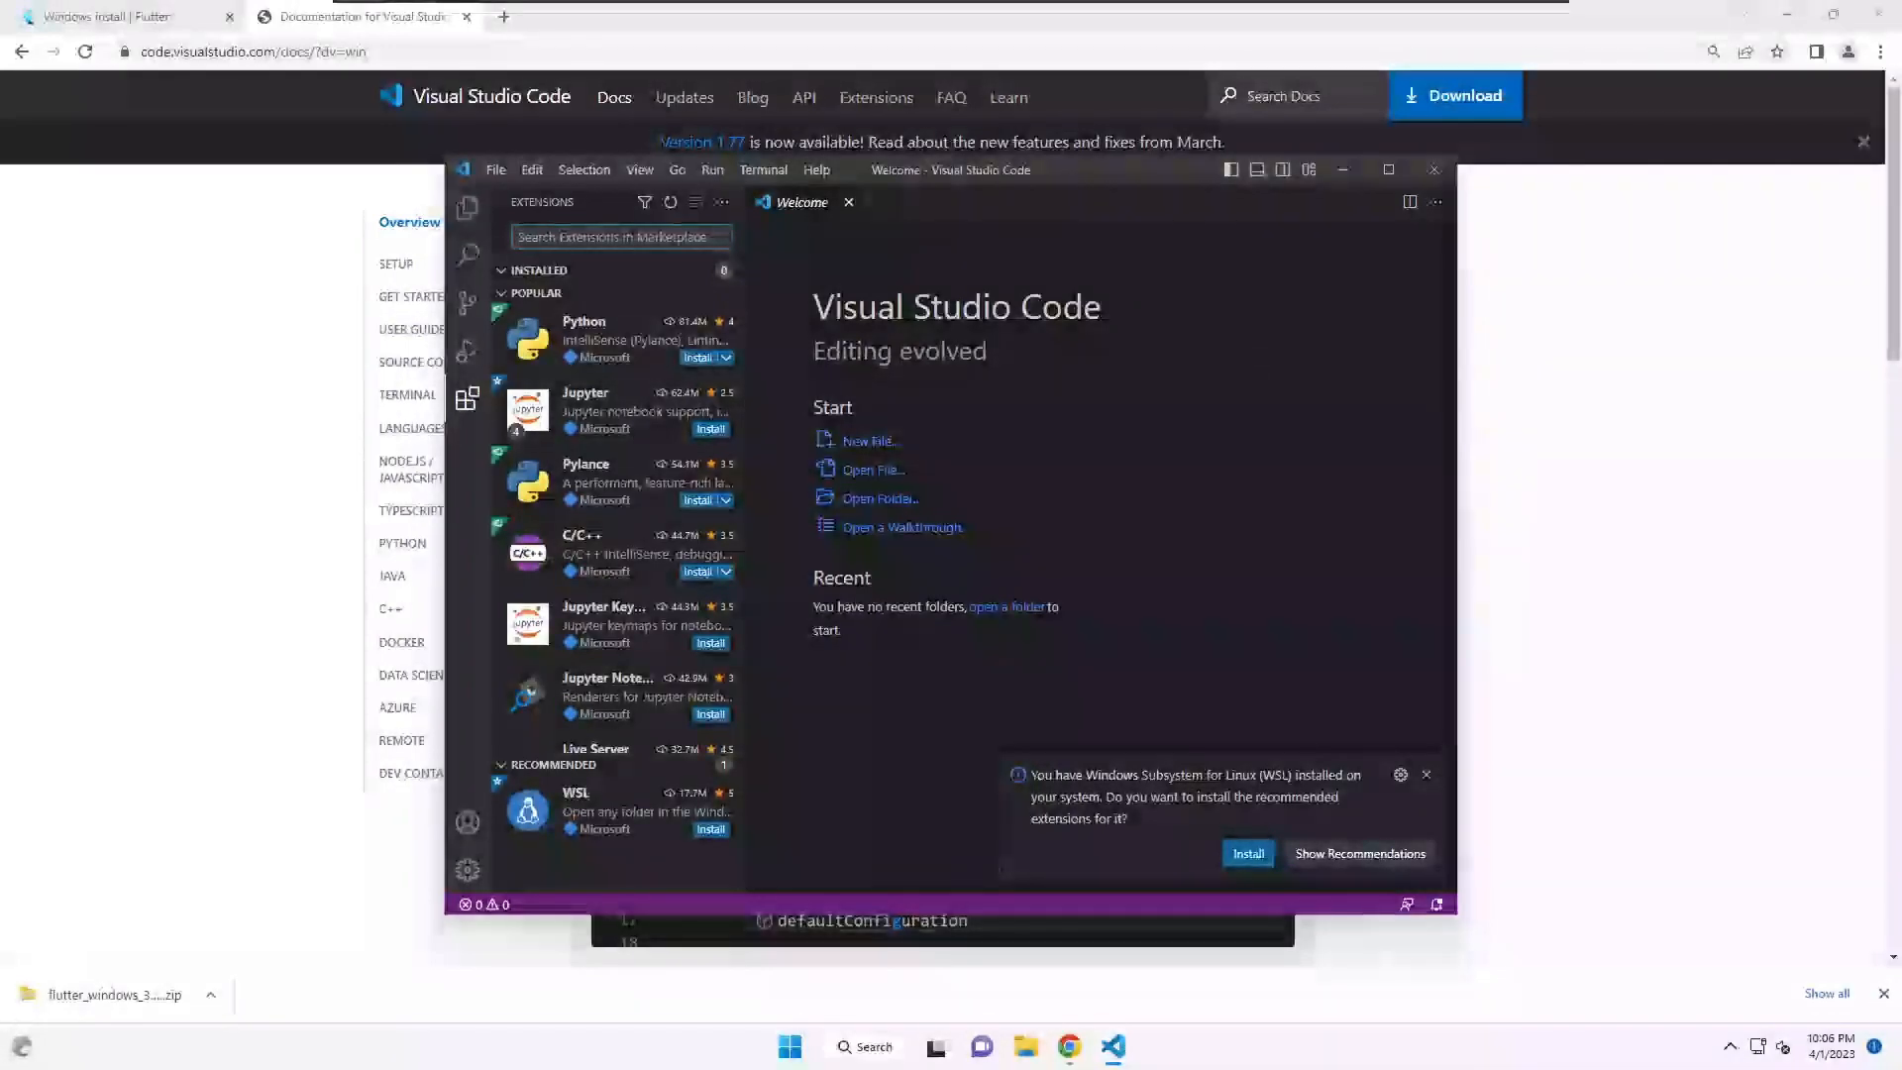
type("flutter")
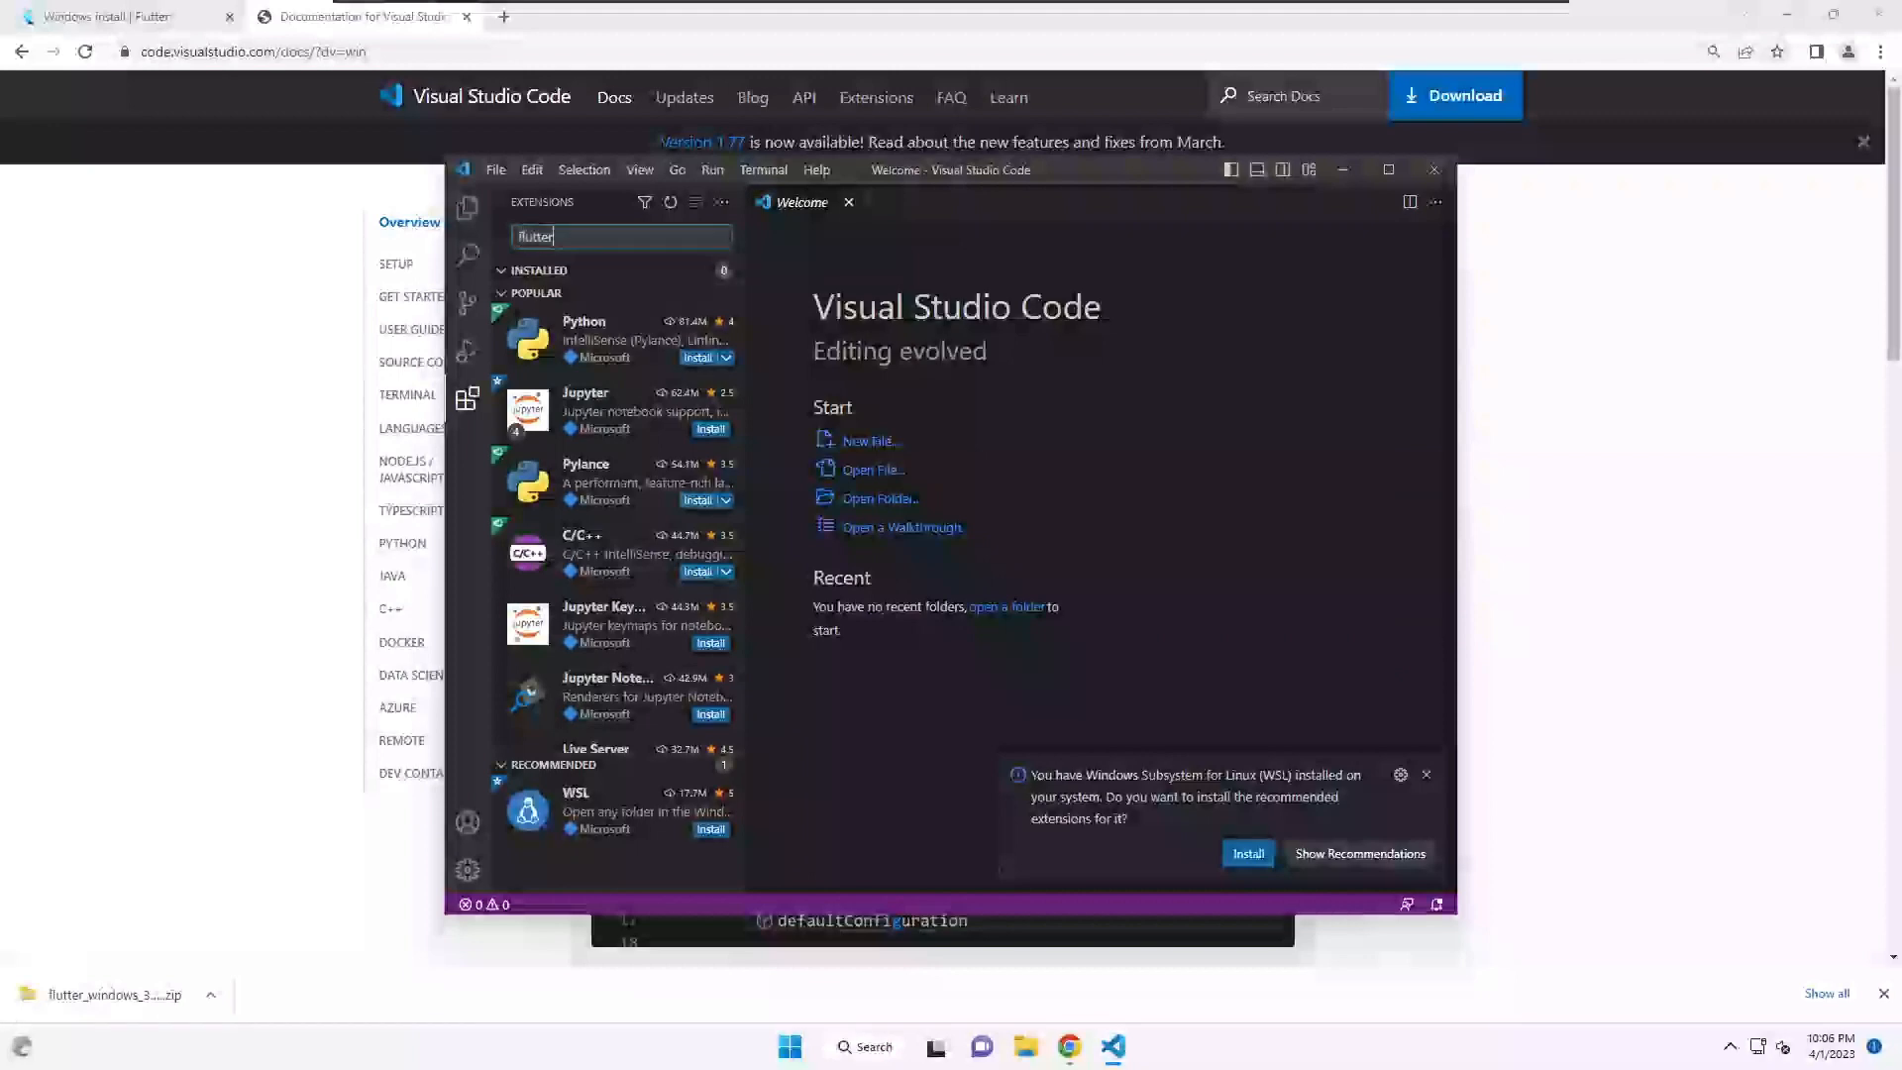
left_click(469, 401)
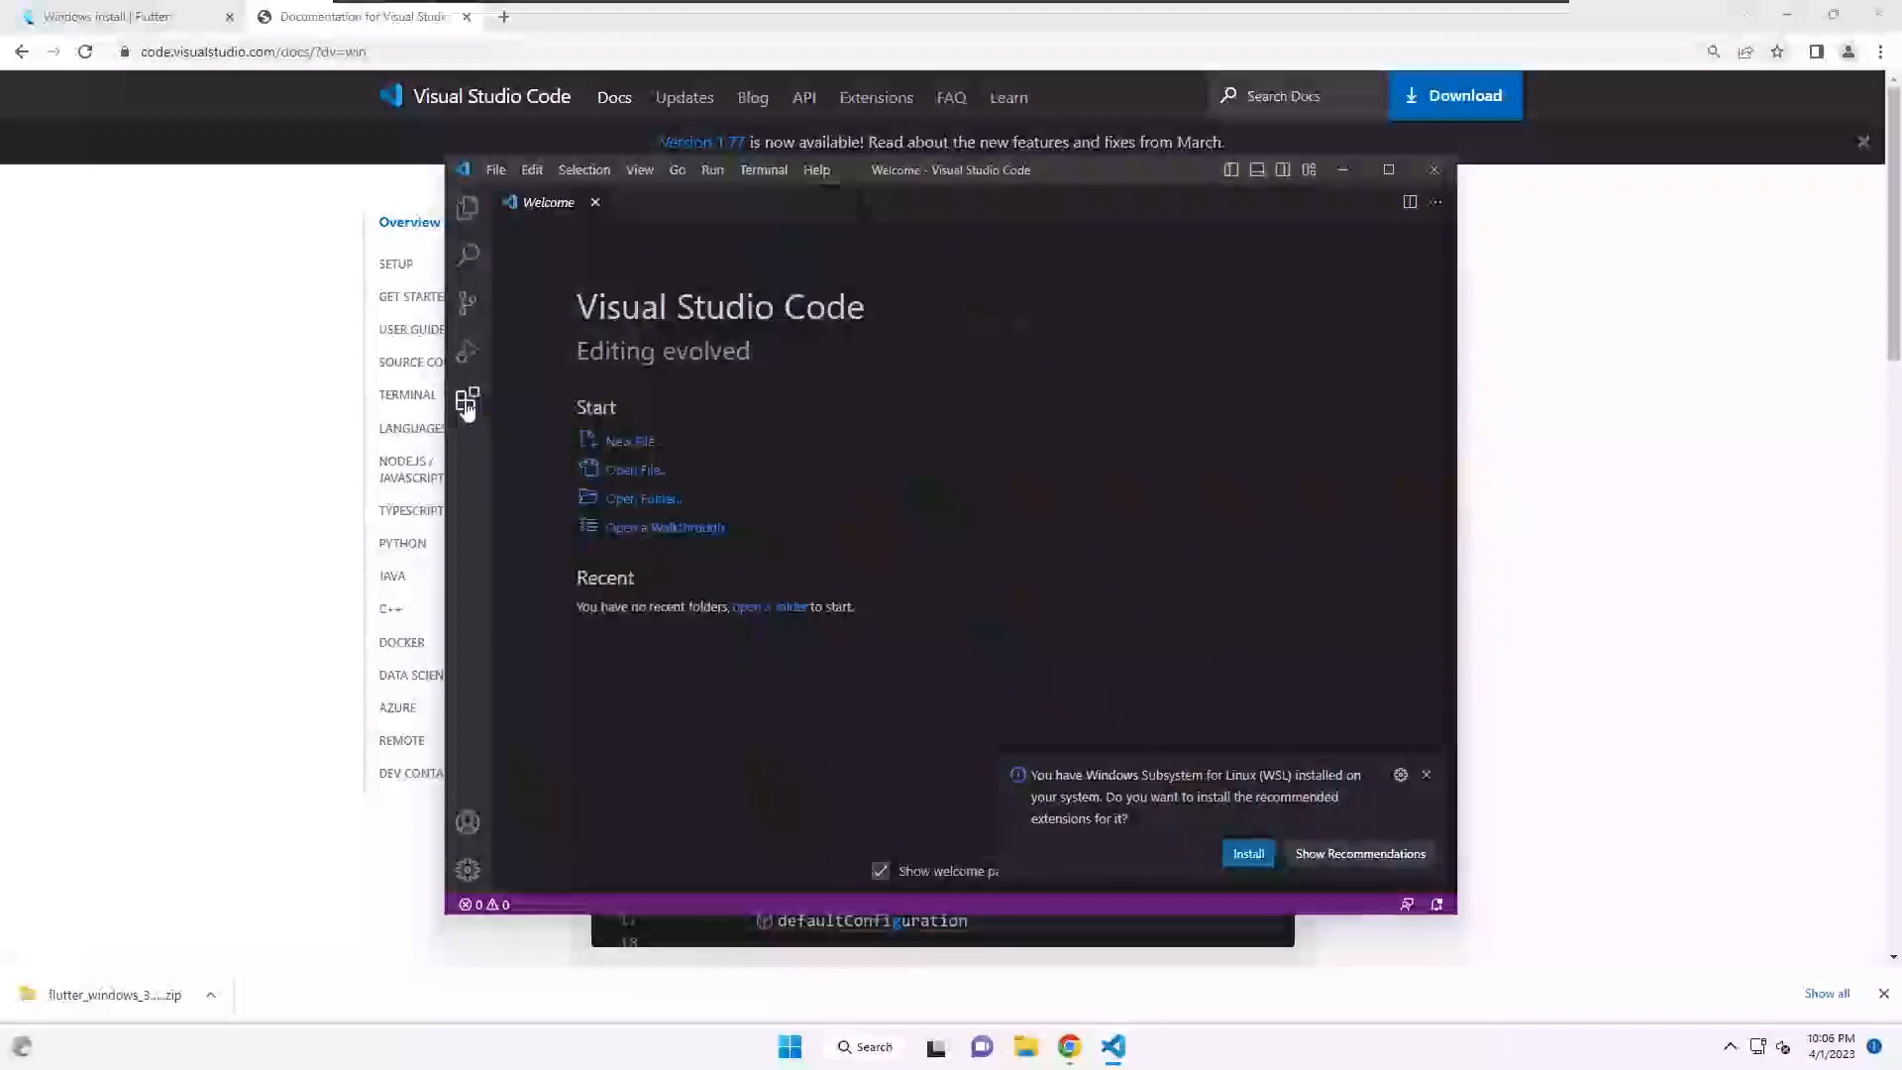
left_click(467, 398)
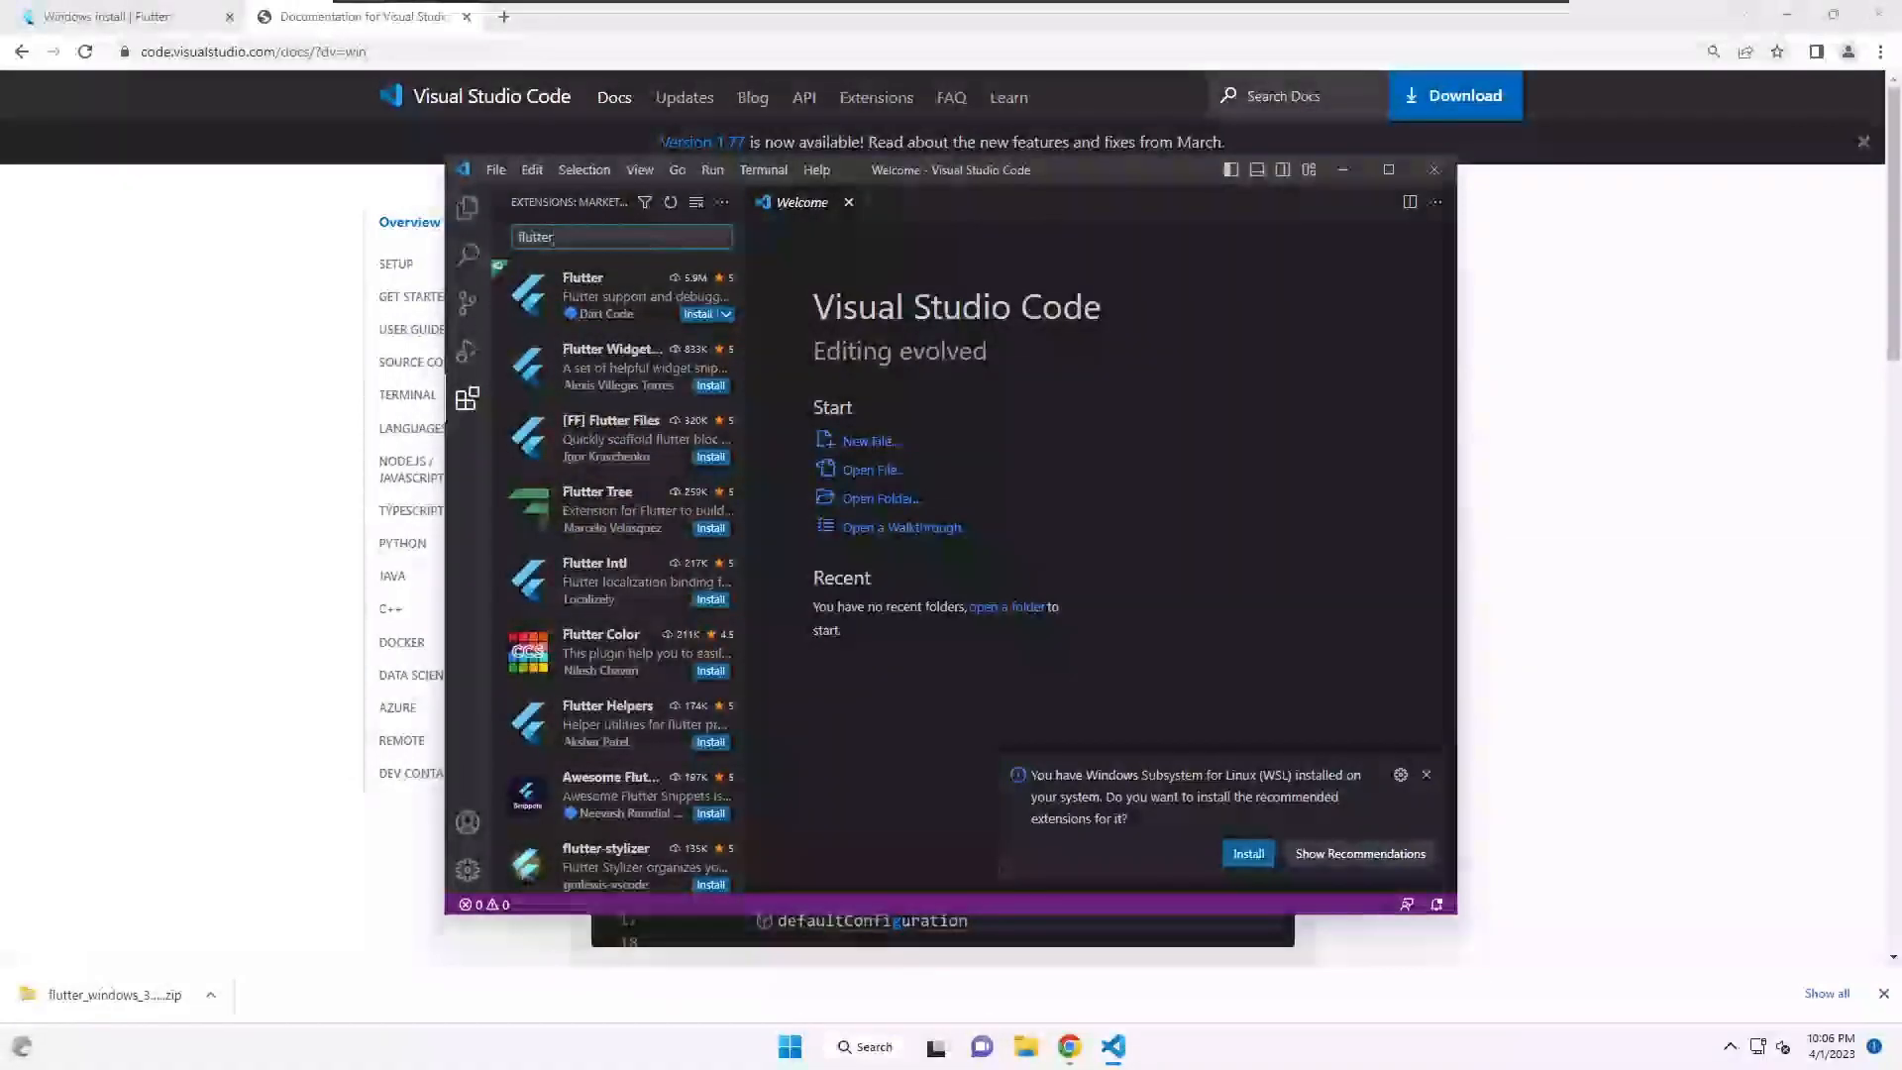
mouse_move(607, 317)
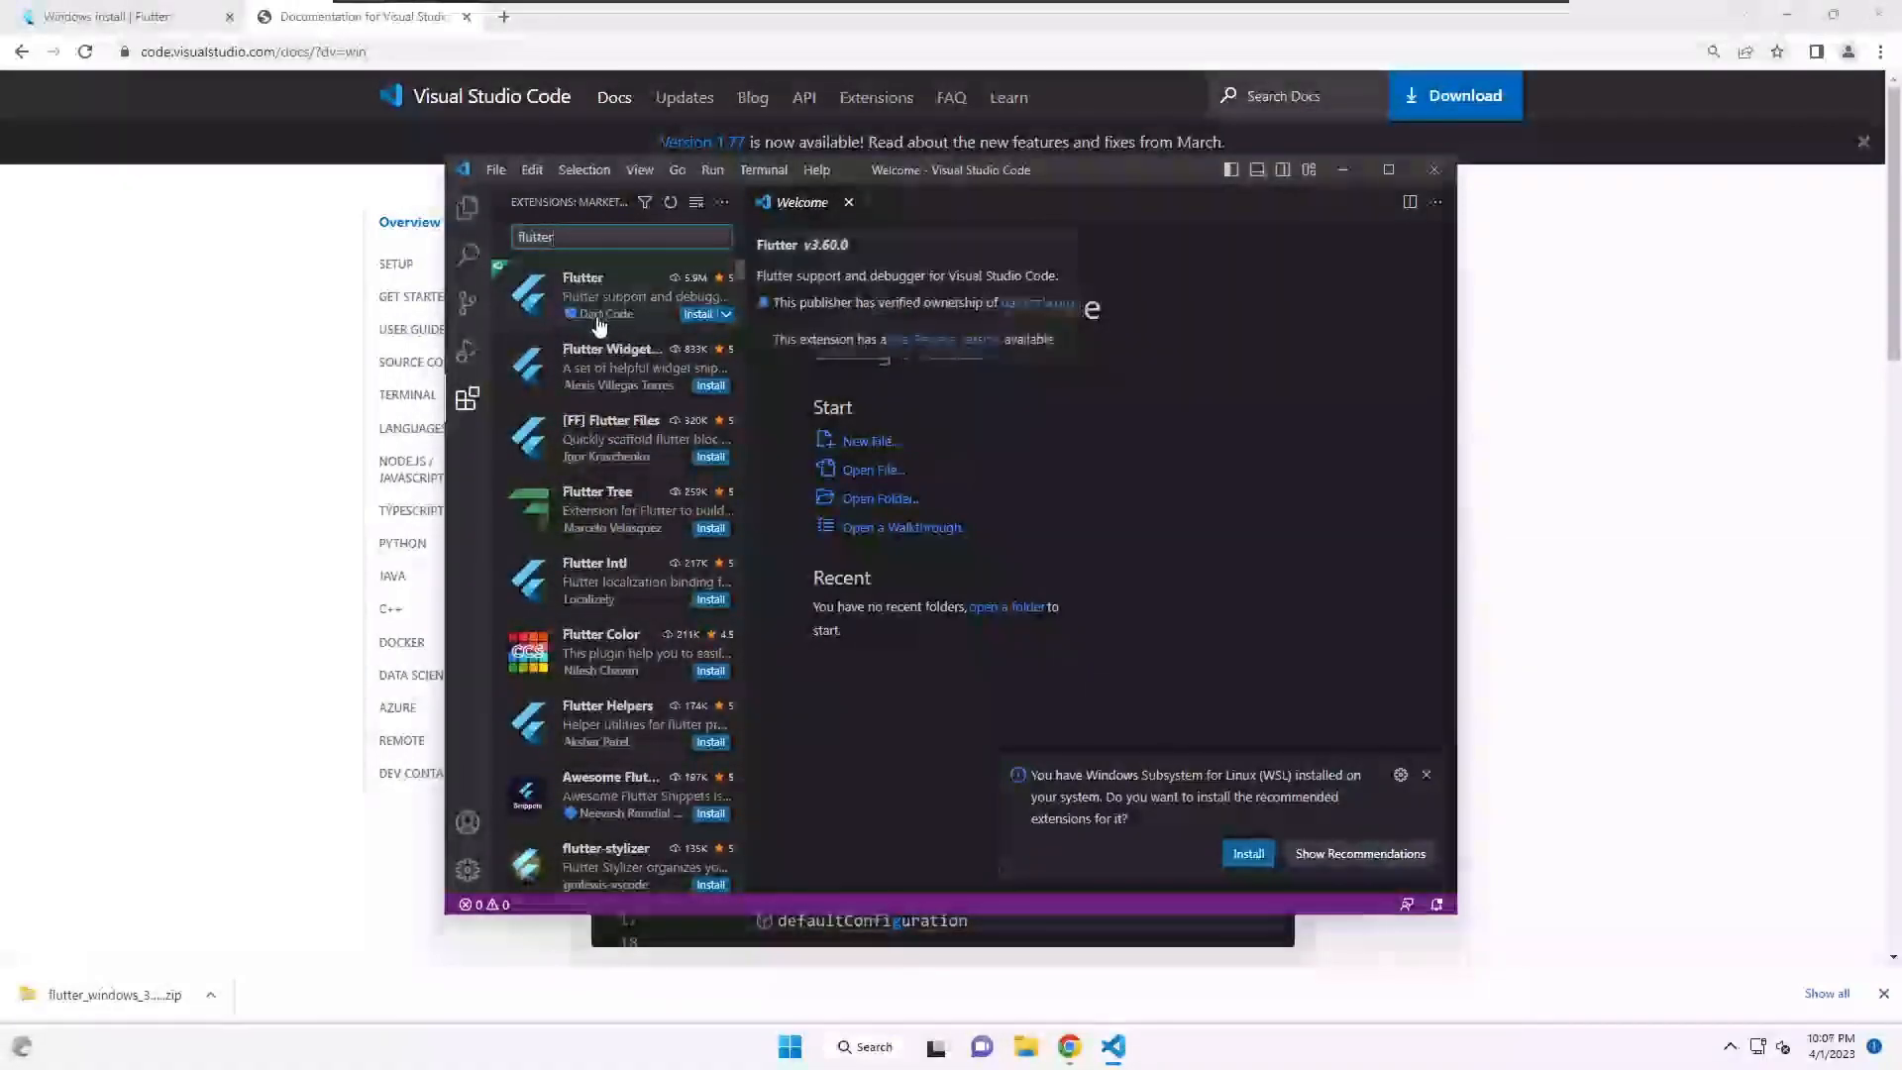
left_click(609, 307)
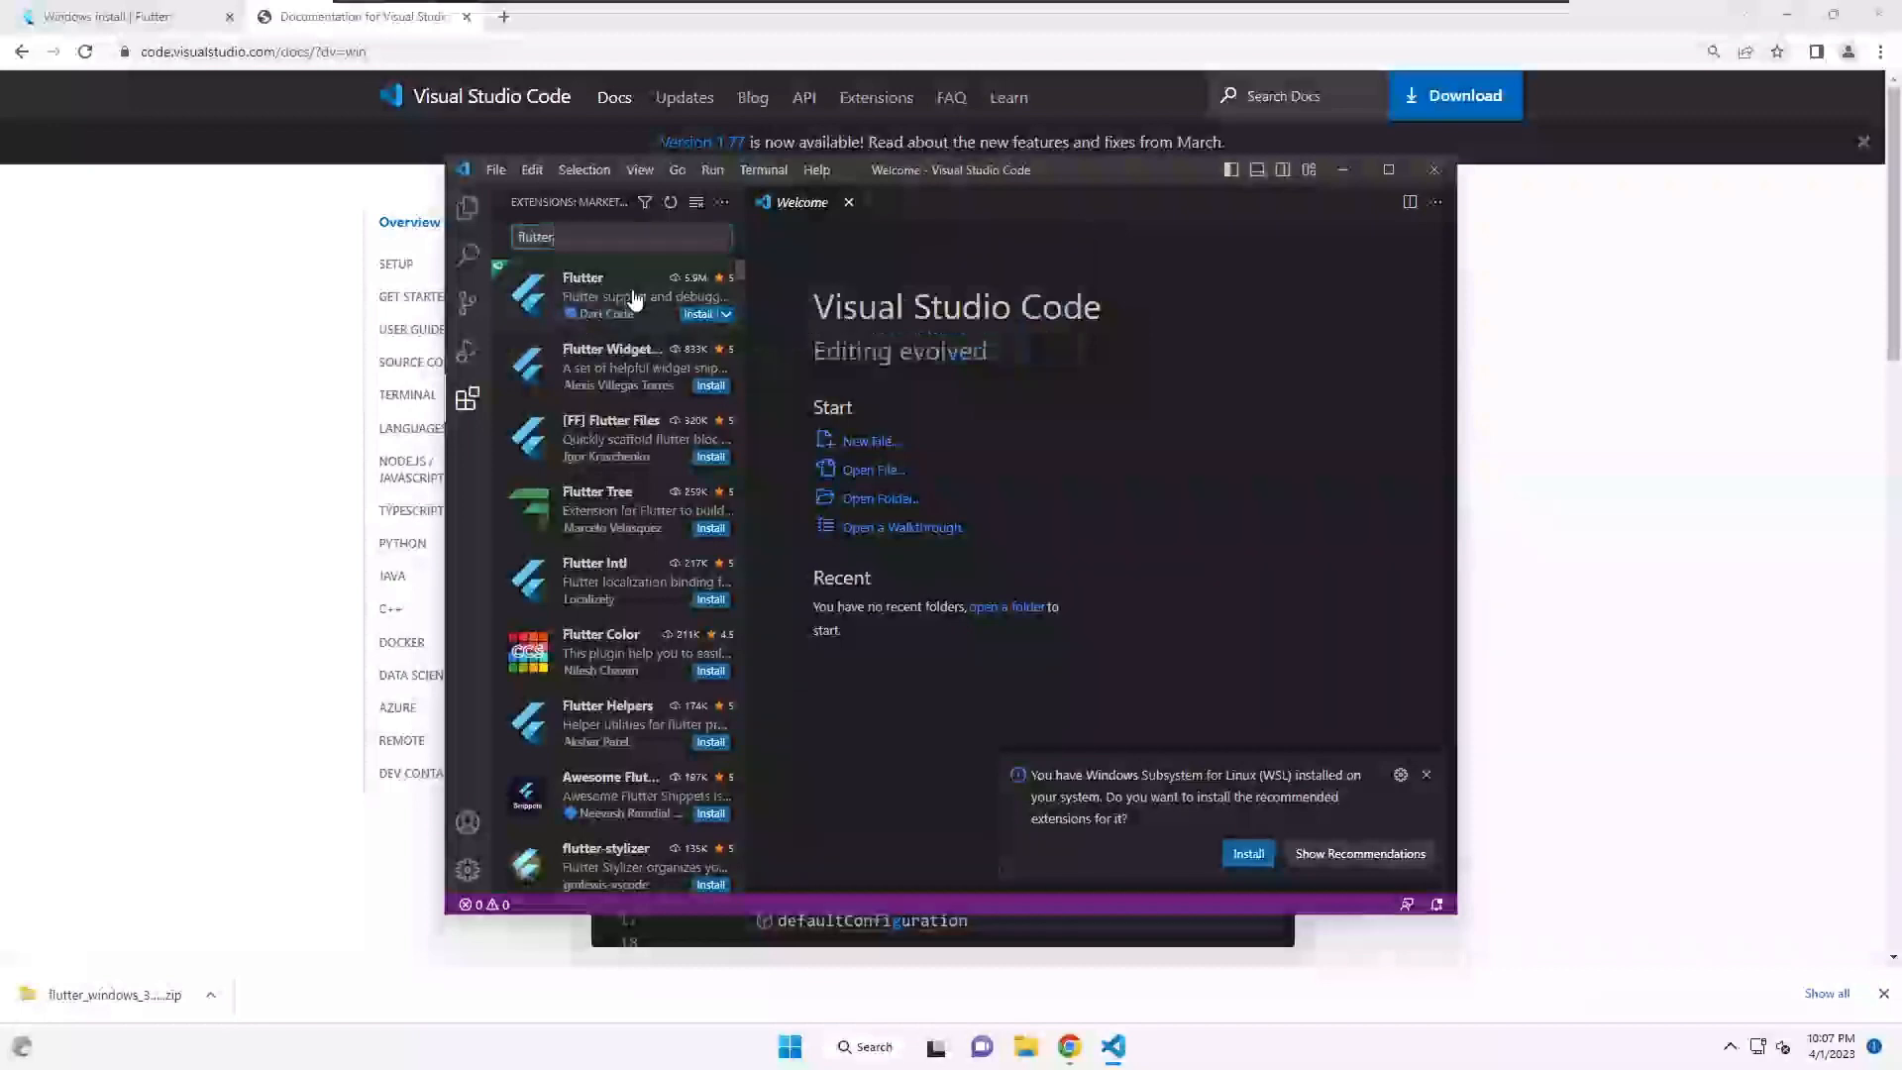
left_click(1008, 347)
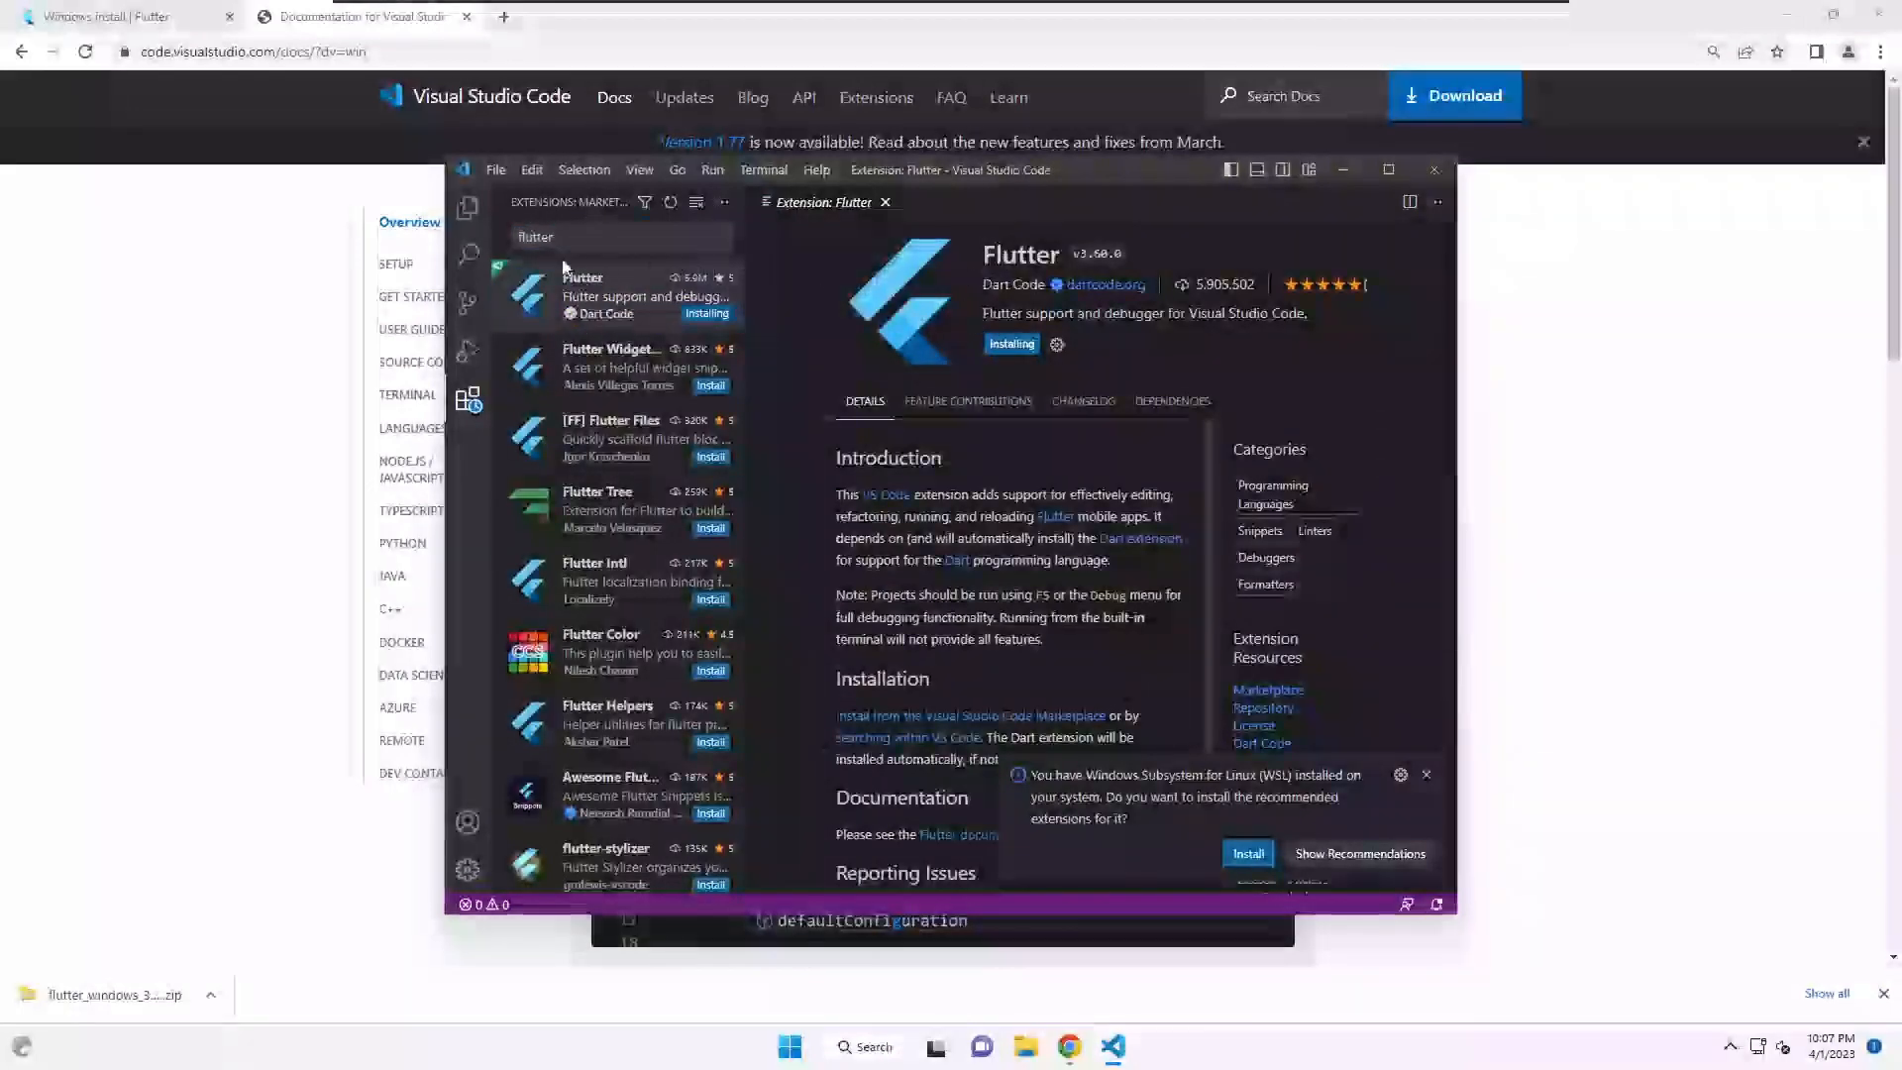
- Search for 'dart' and open the Dart extension's details
type("r")
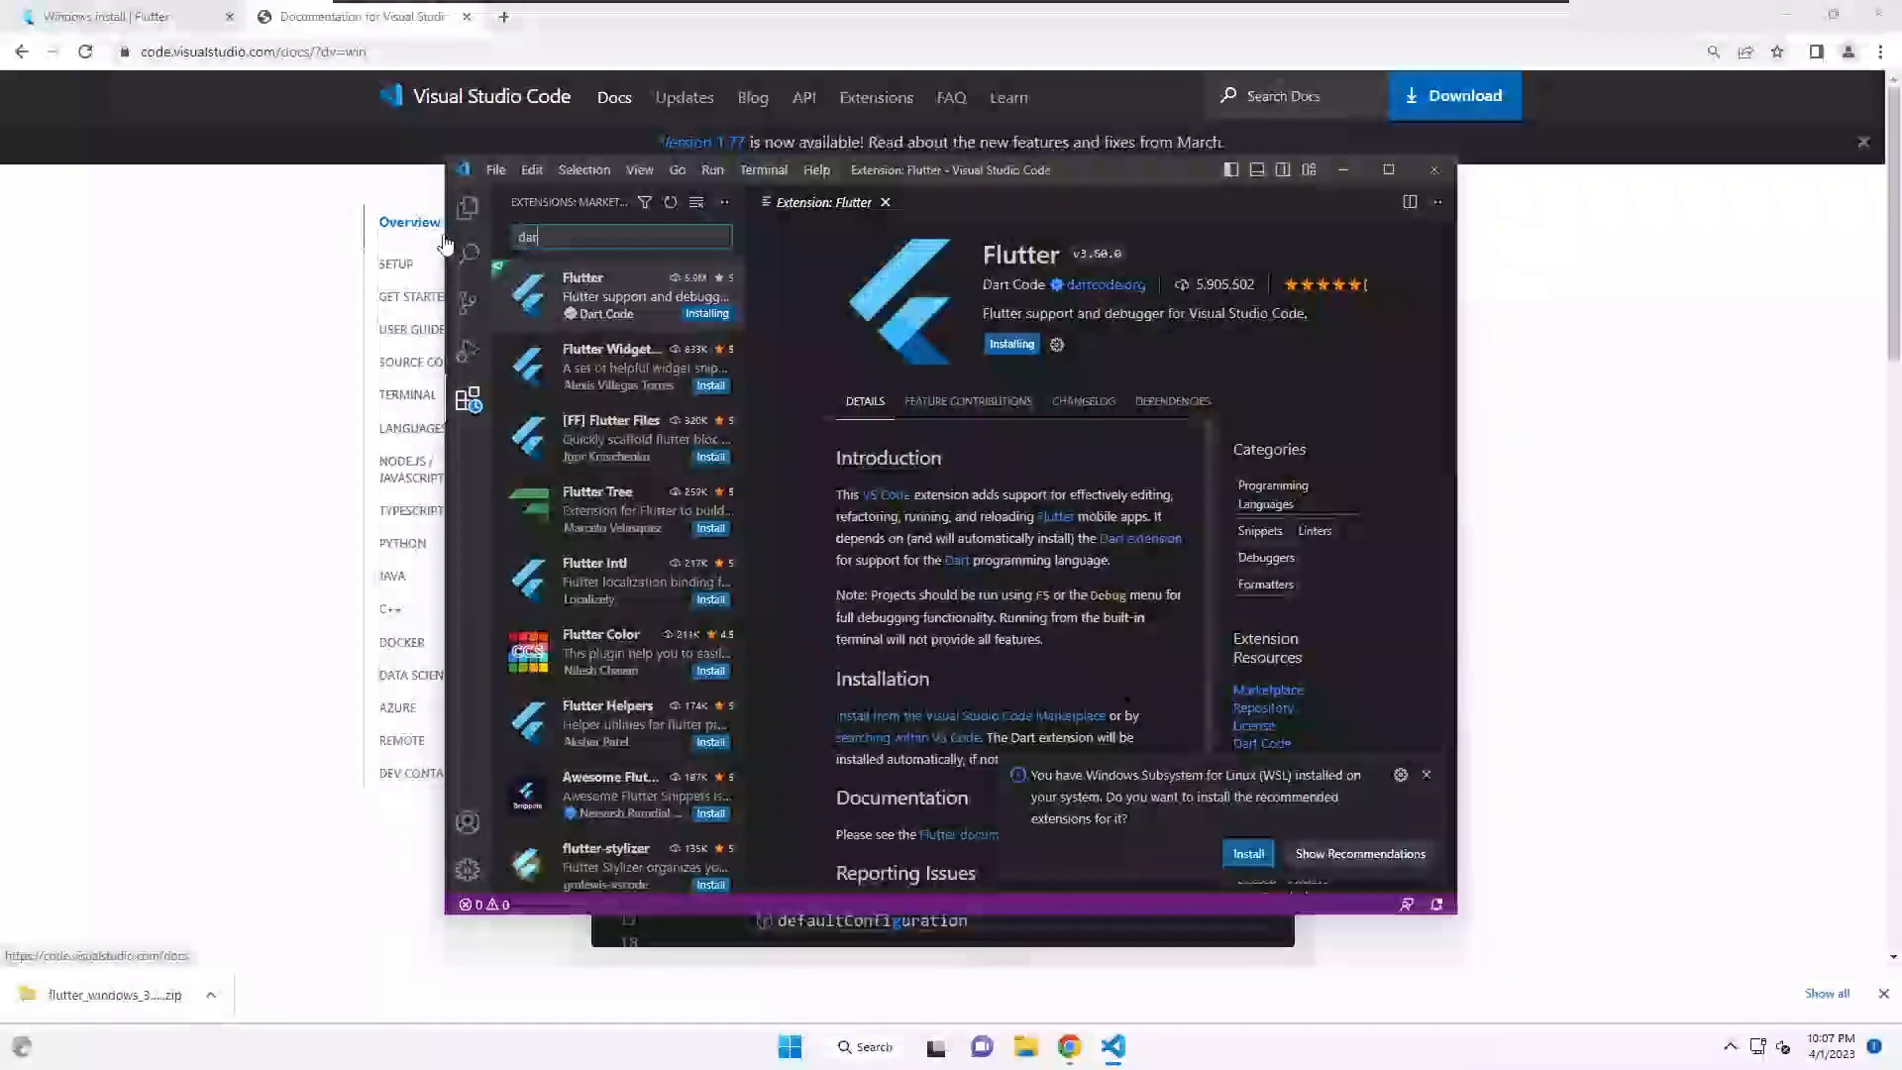
type("t")
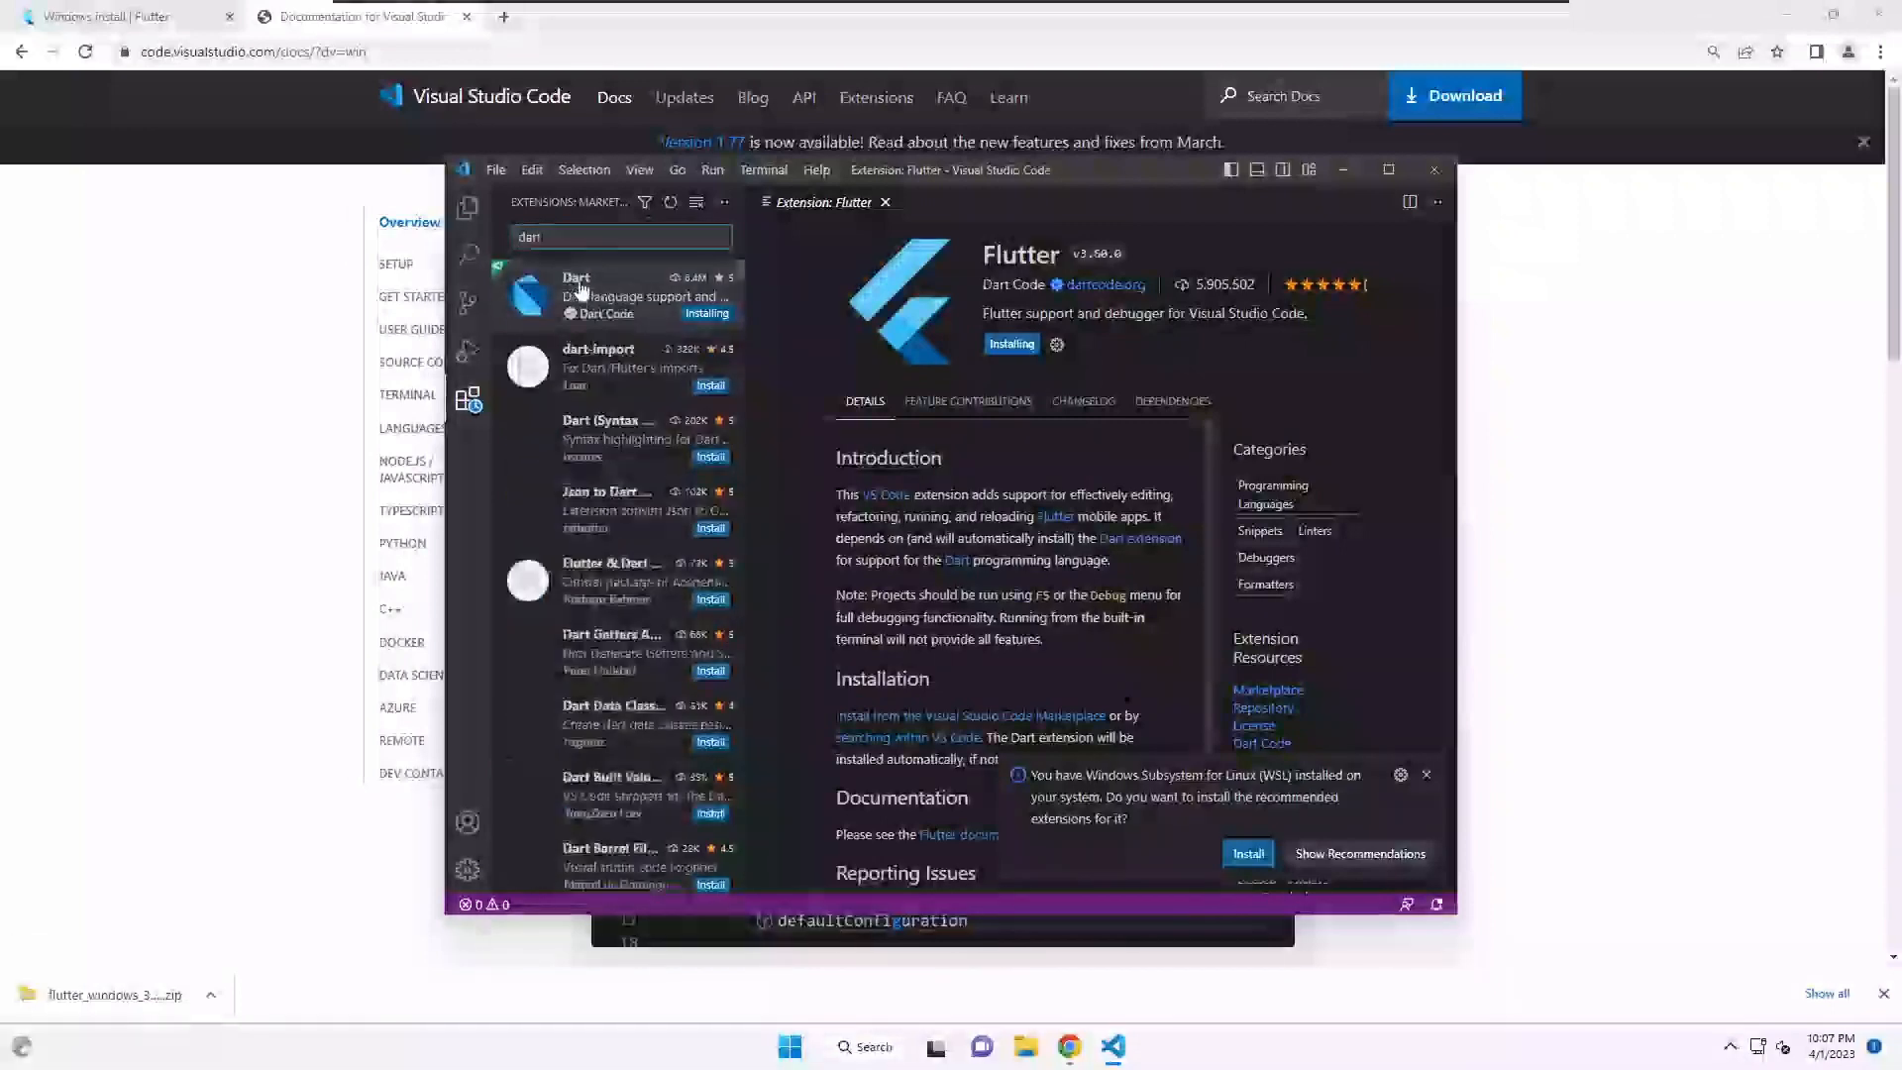
left_click(688, 313)
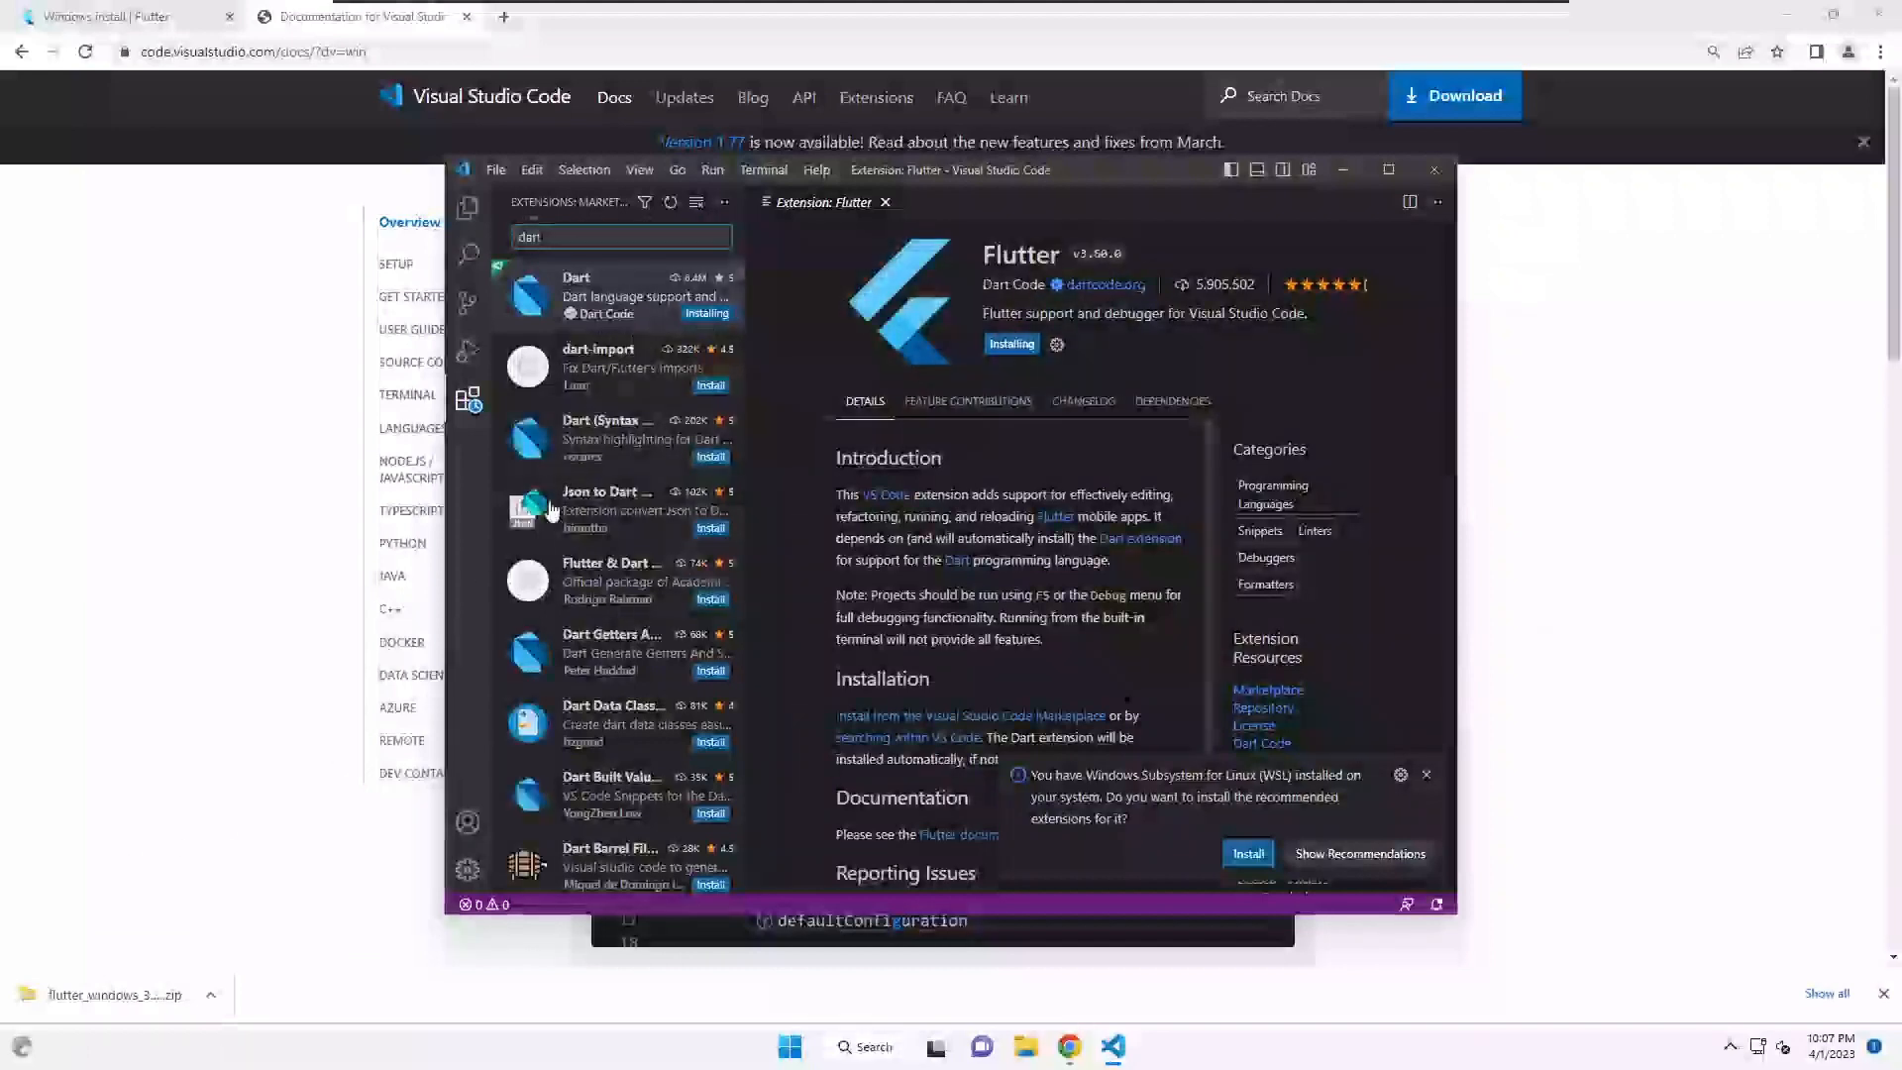
left_click(210, 995)
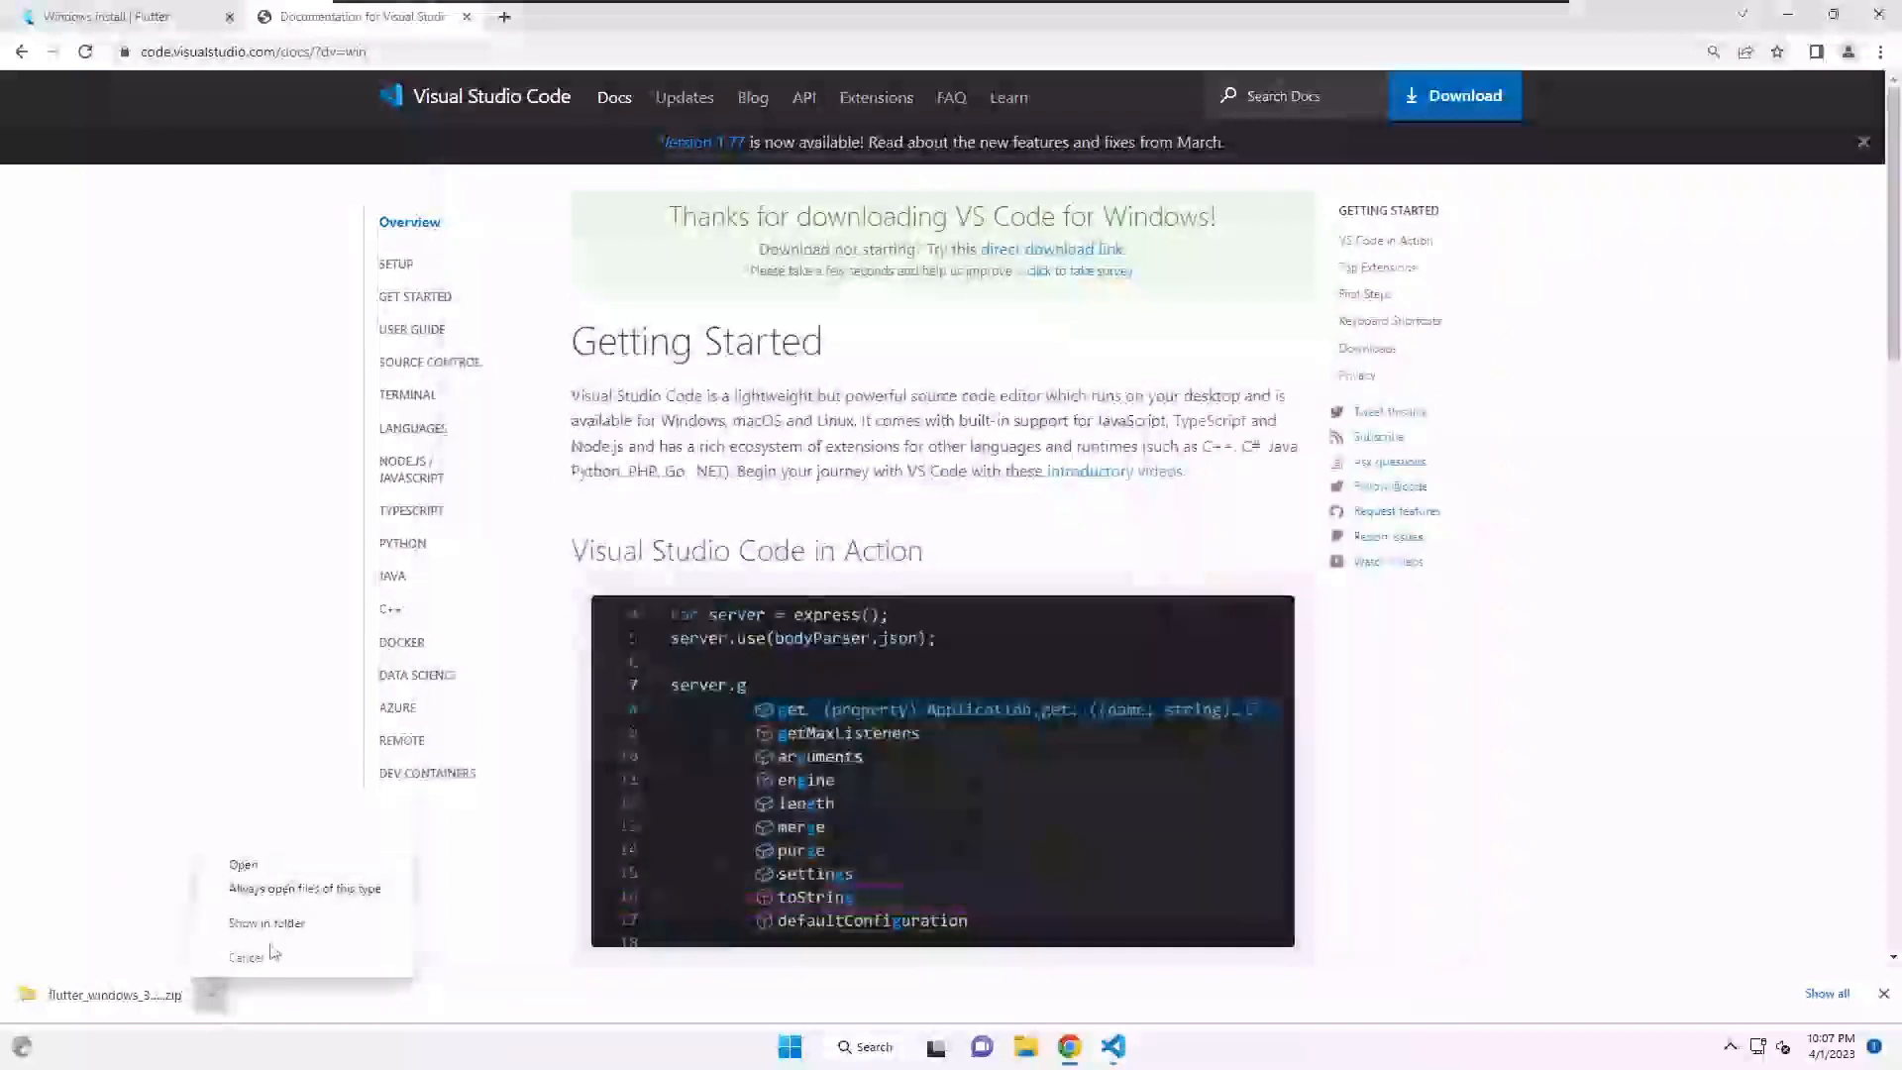
- Start Extract All on the flutter zip and browse to the Windows (C:) drive
left_click(263, 926)
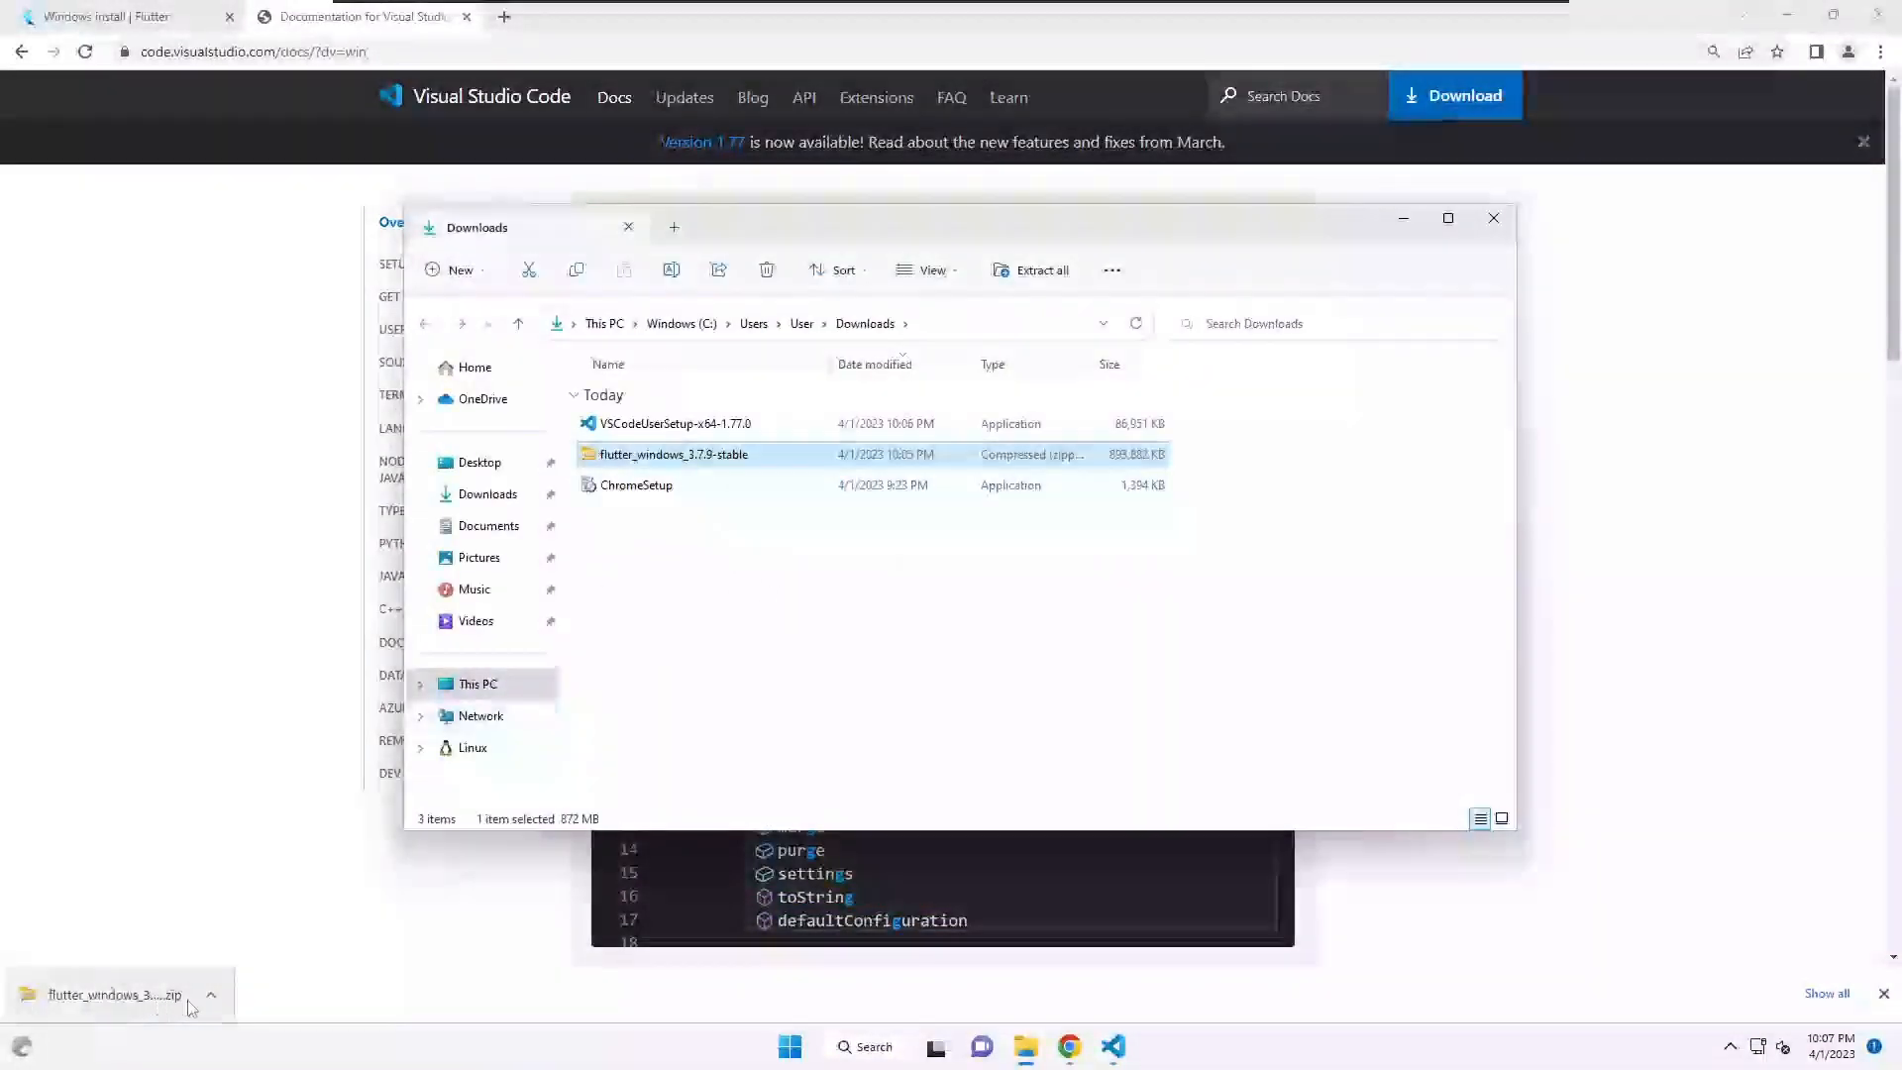
right_click(666, 456)
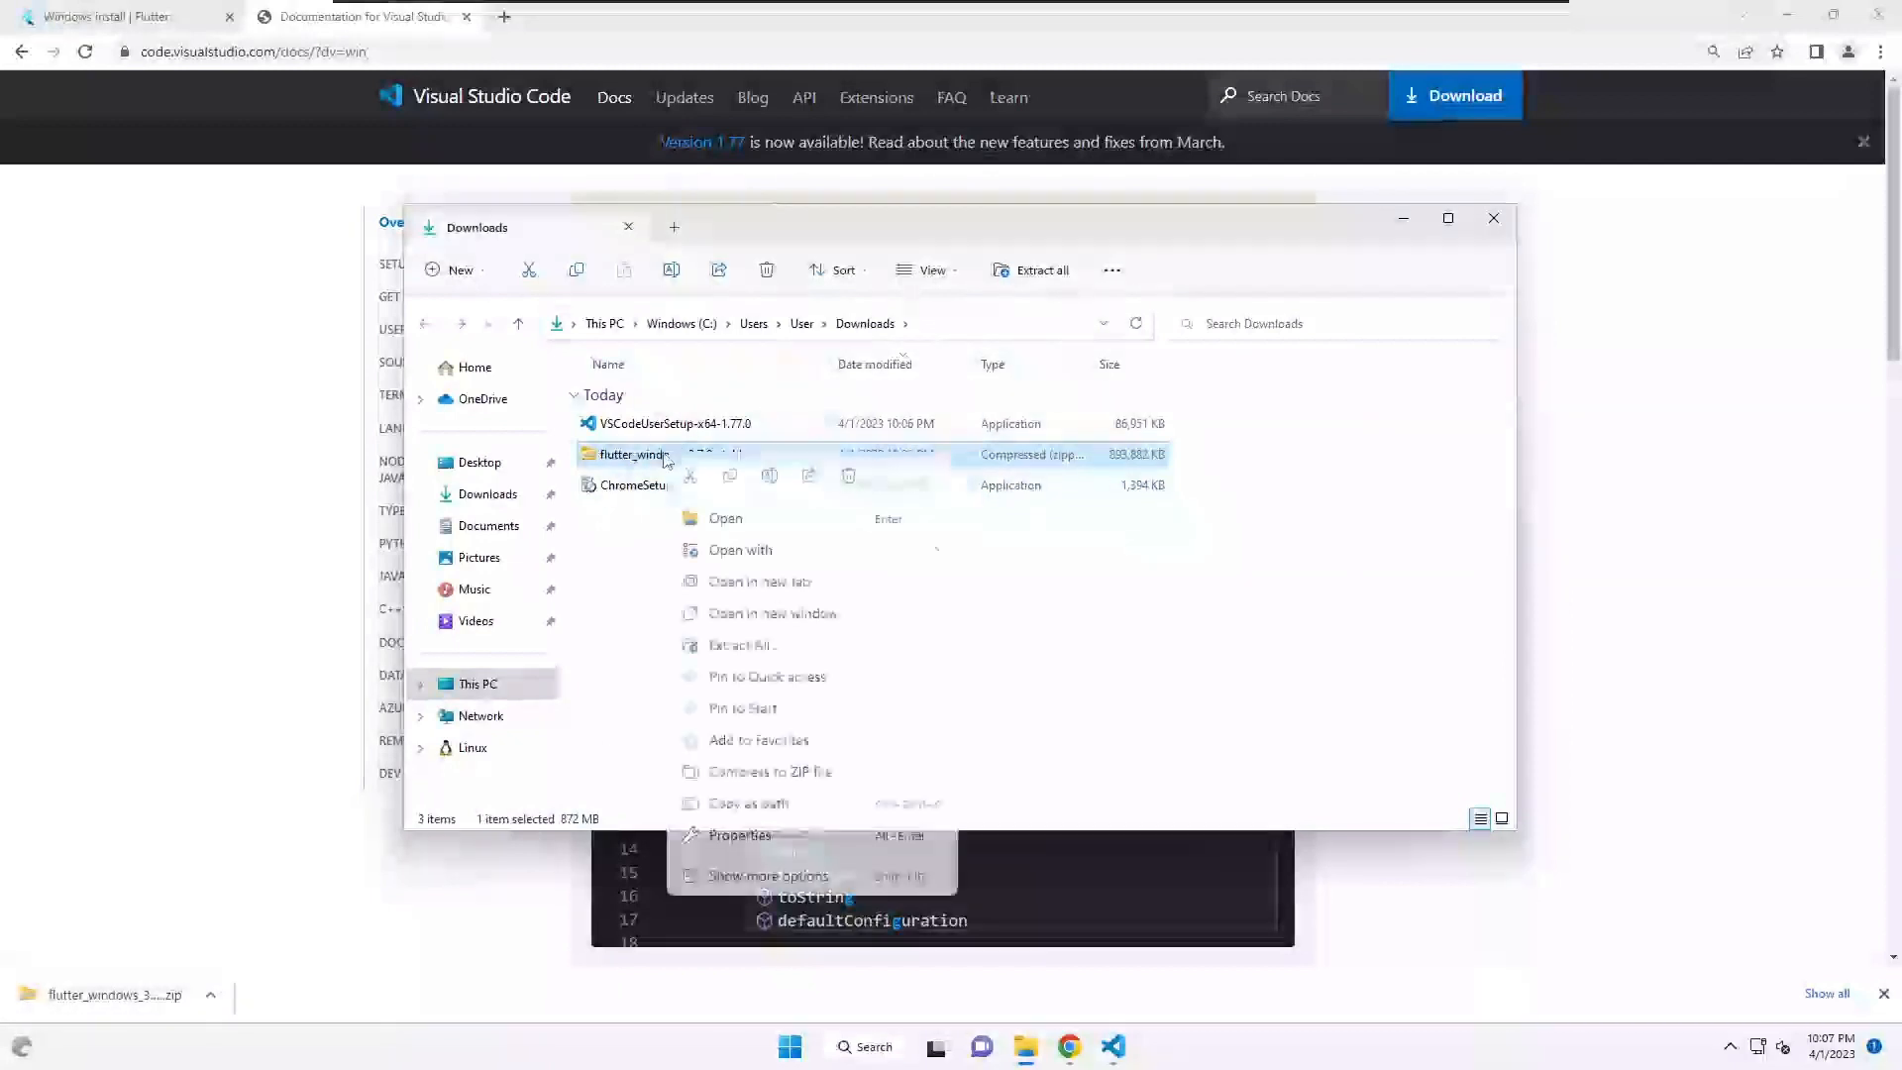
left_click(743, 645)
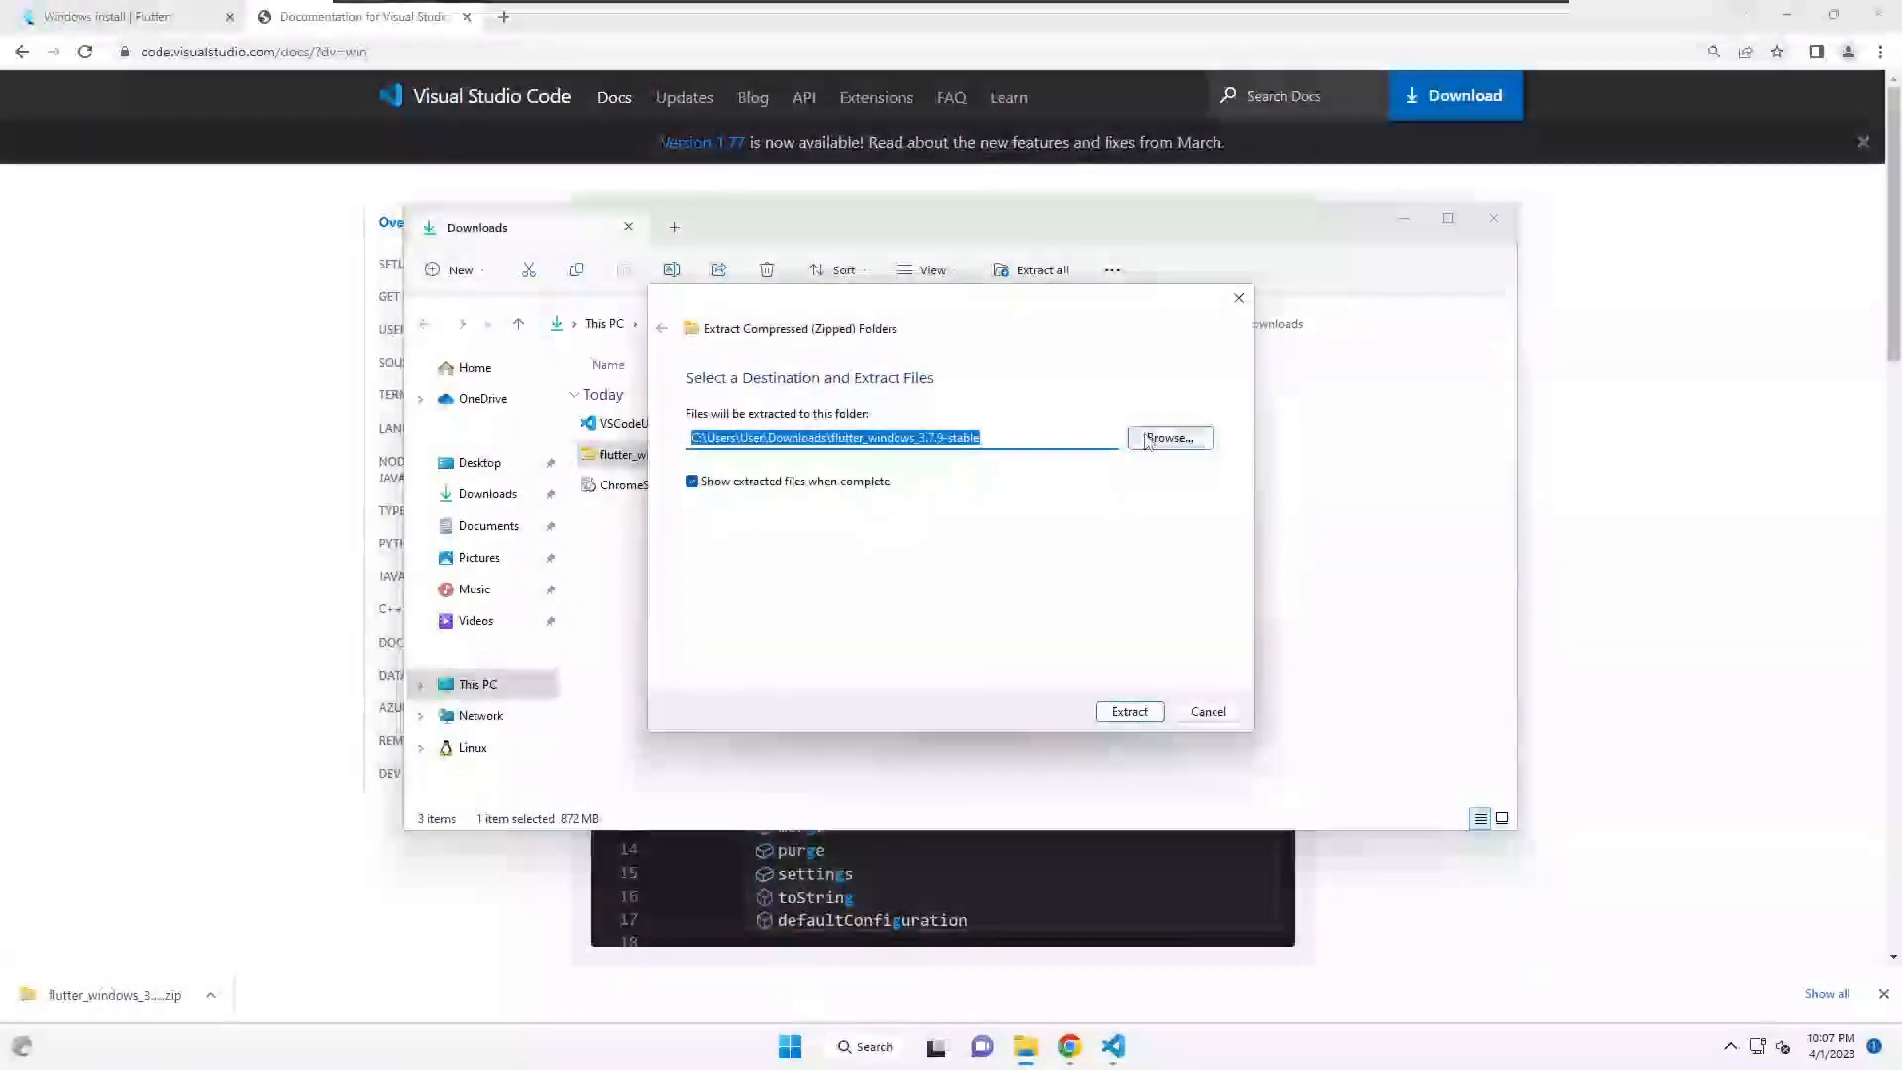
left_click(1149, 440)
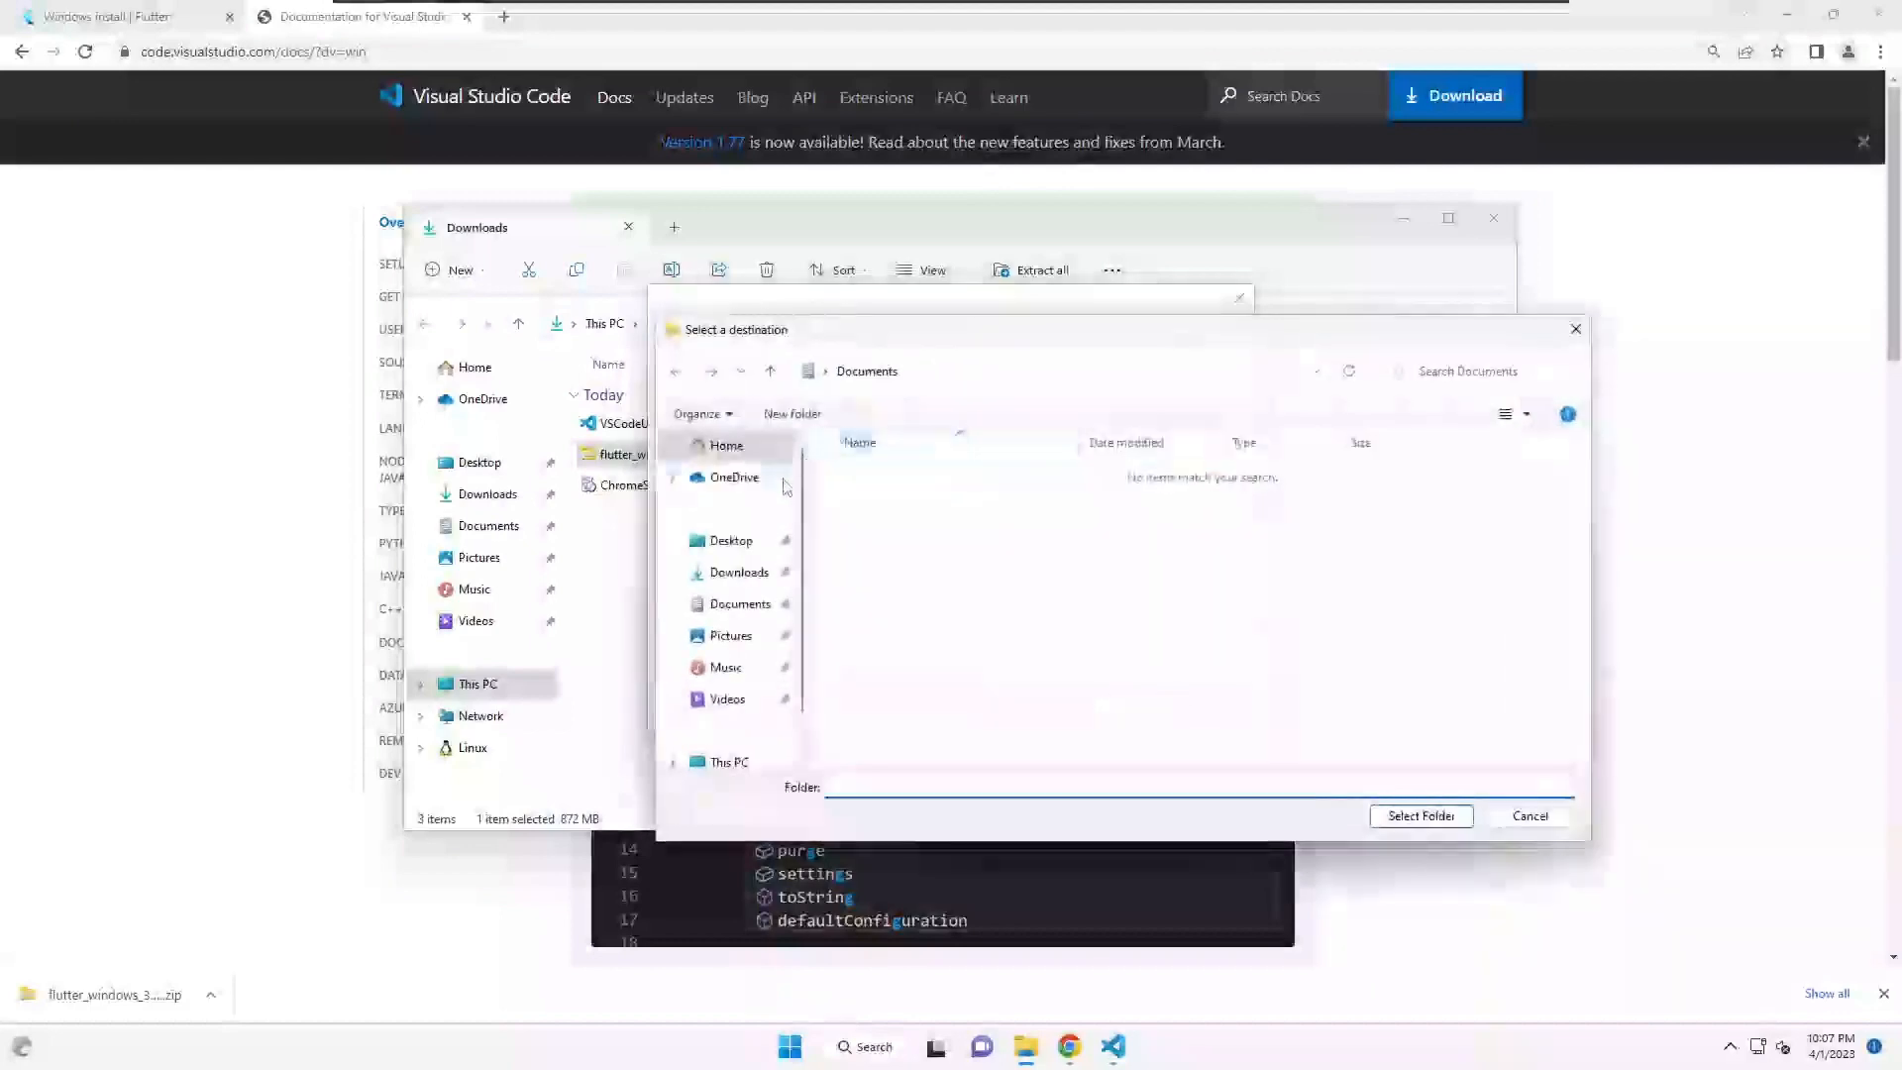
scroll(728, 674, "down", 1)
left_click(729, 701)
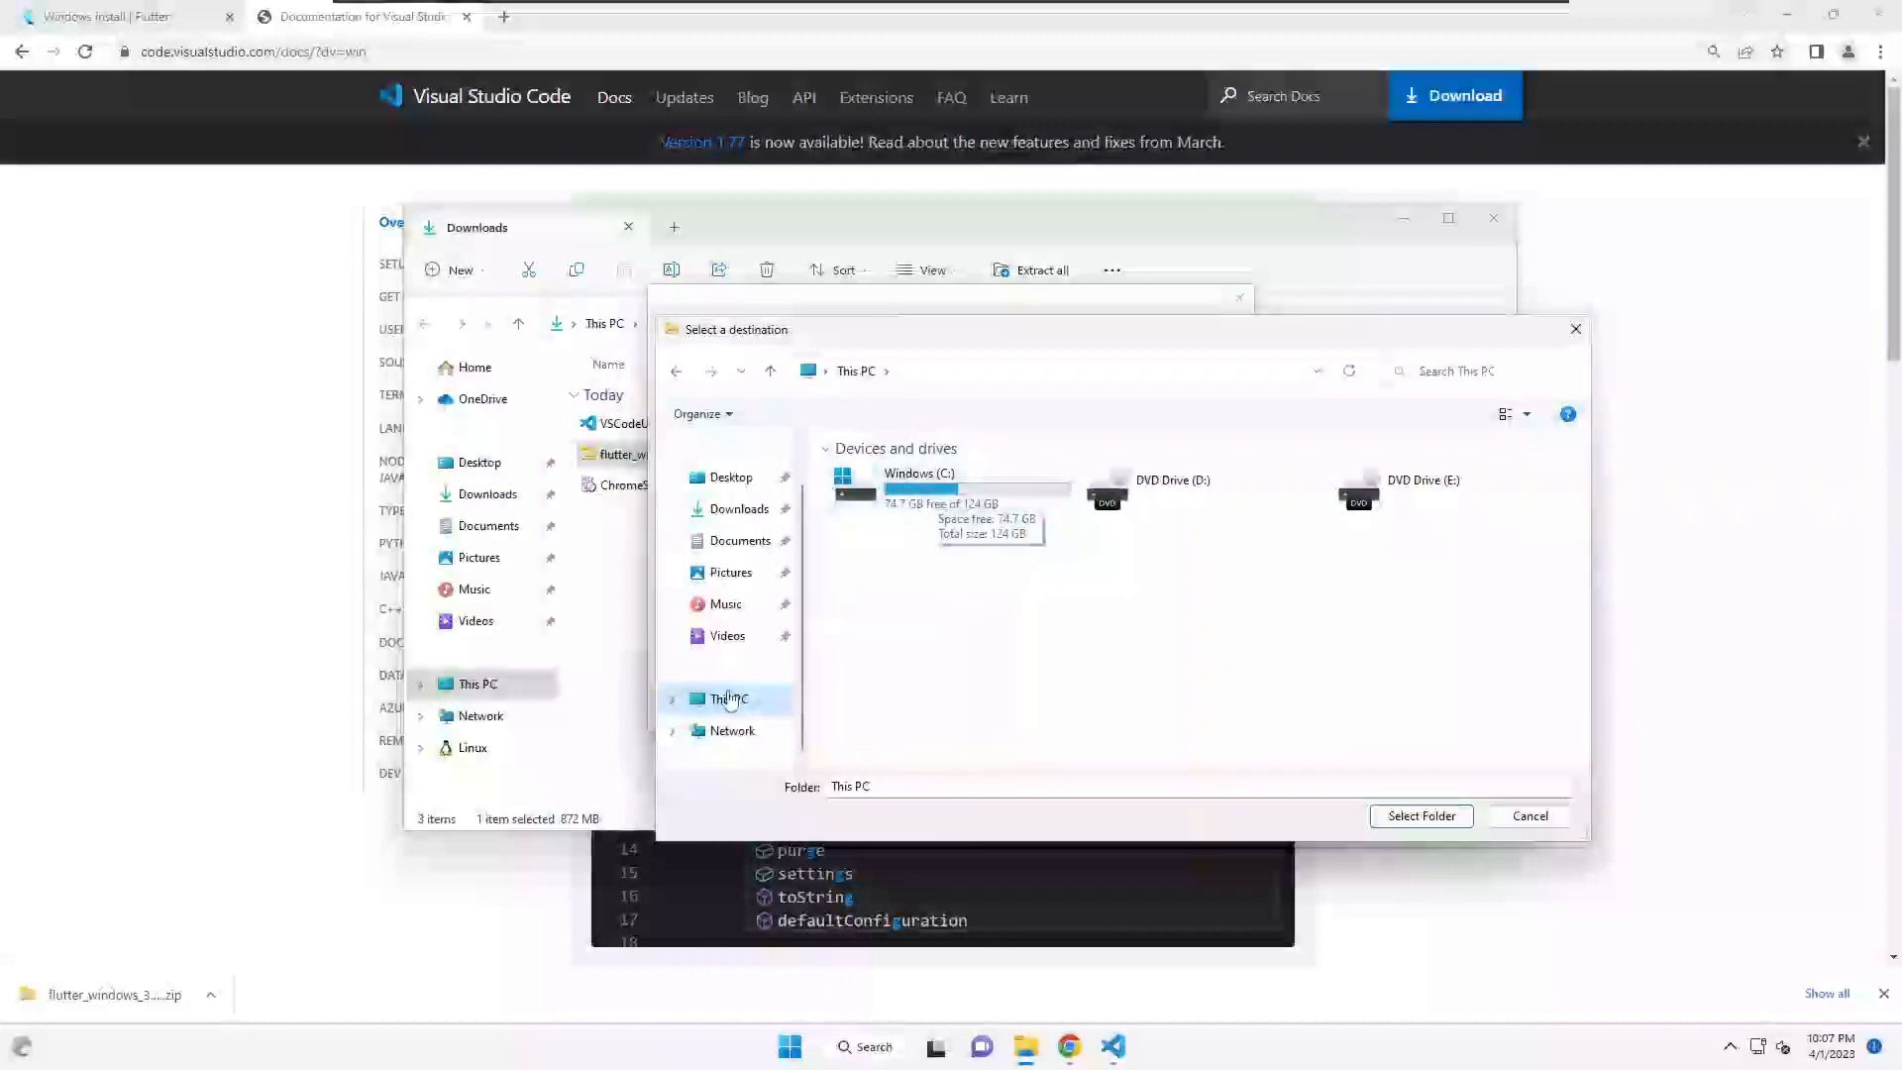
double_click(946, 487)
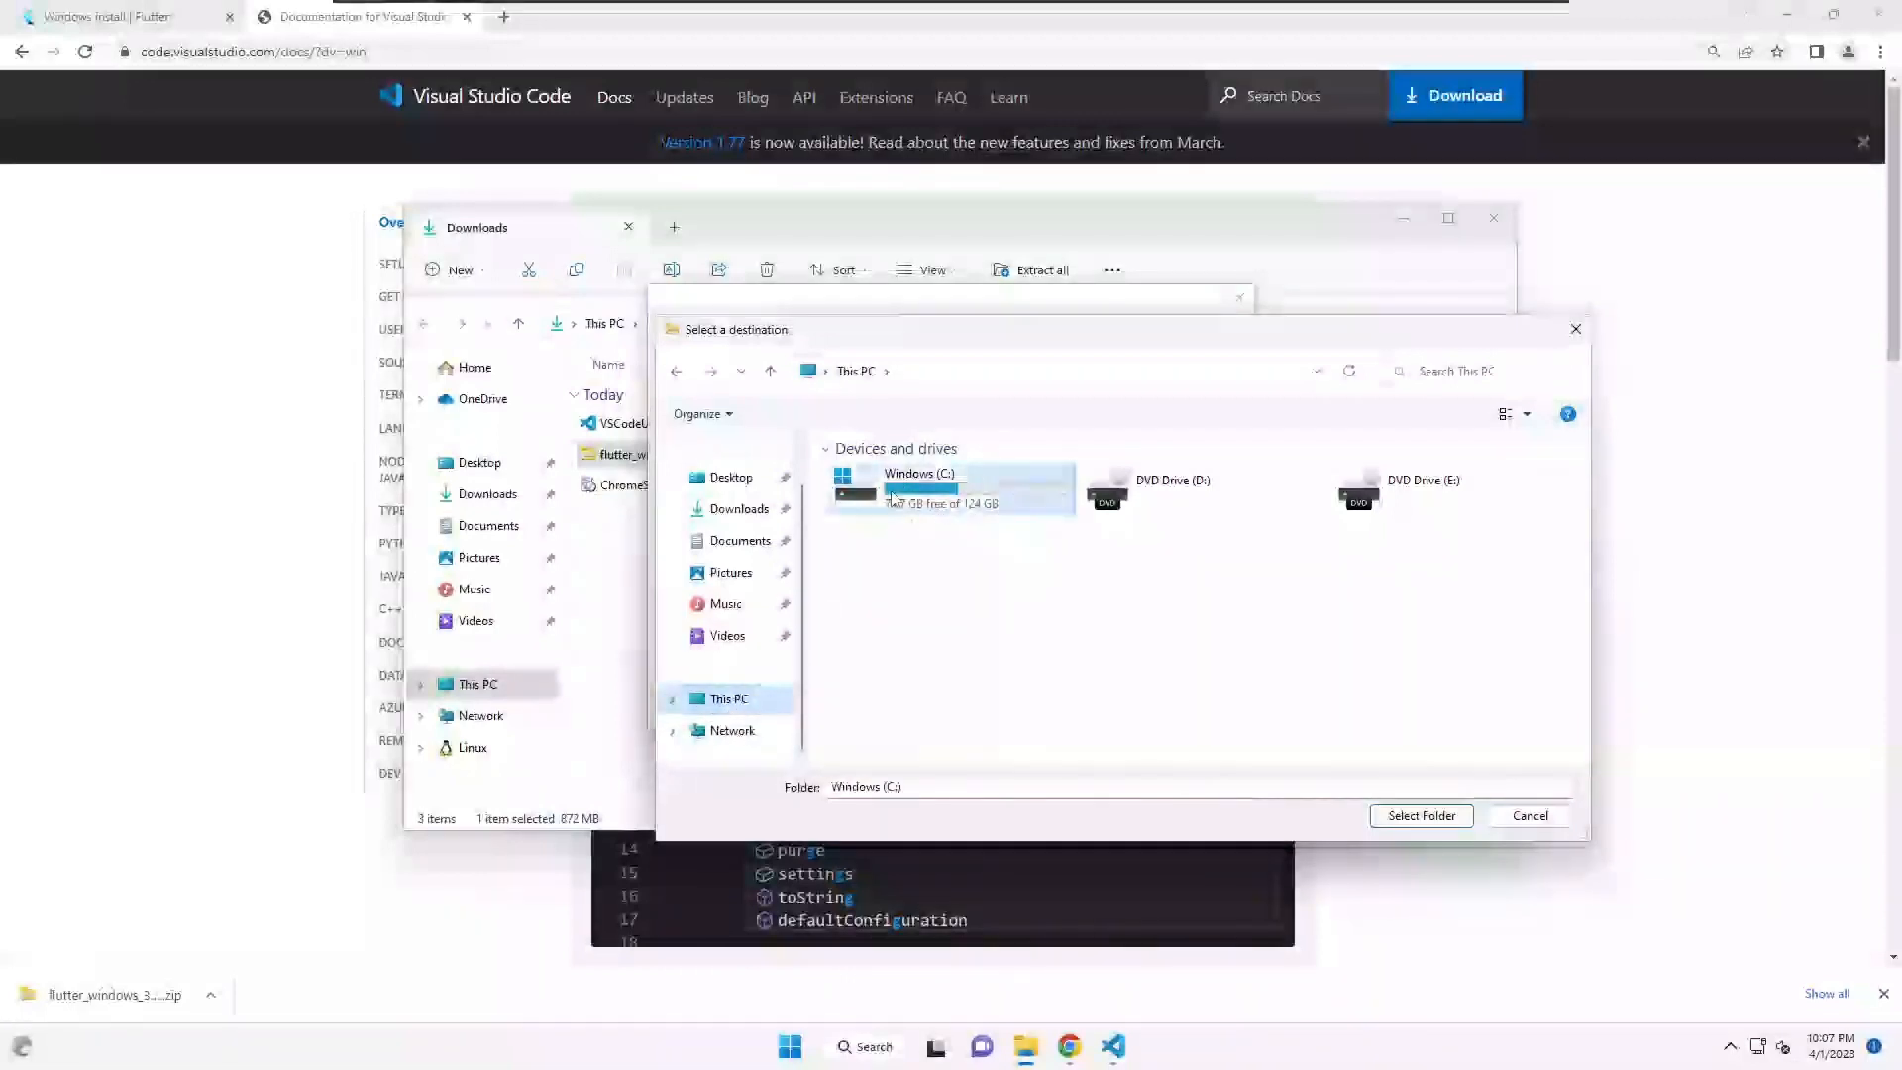
- Create a folder named src on C: and extract the zip into C:\src
right_click(880, 646)
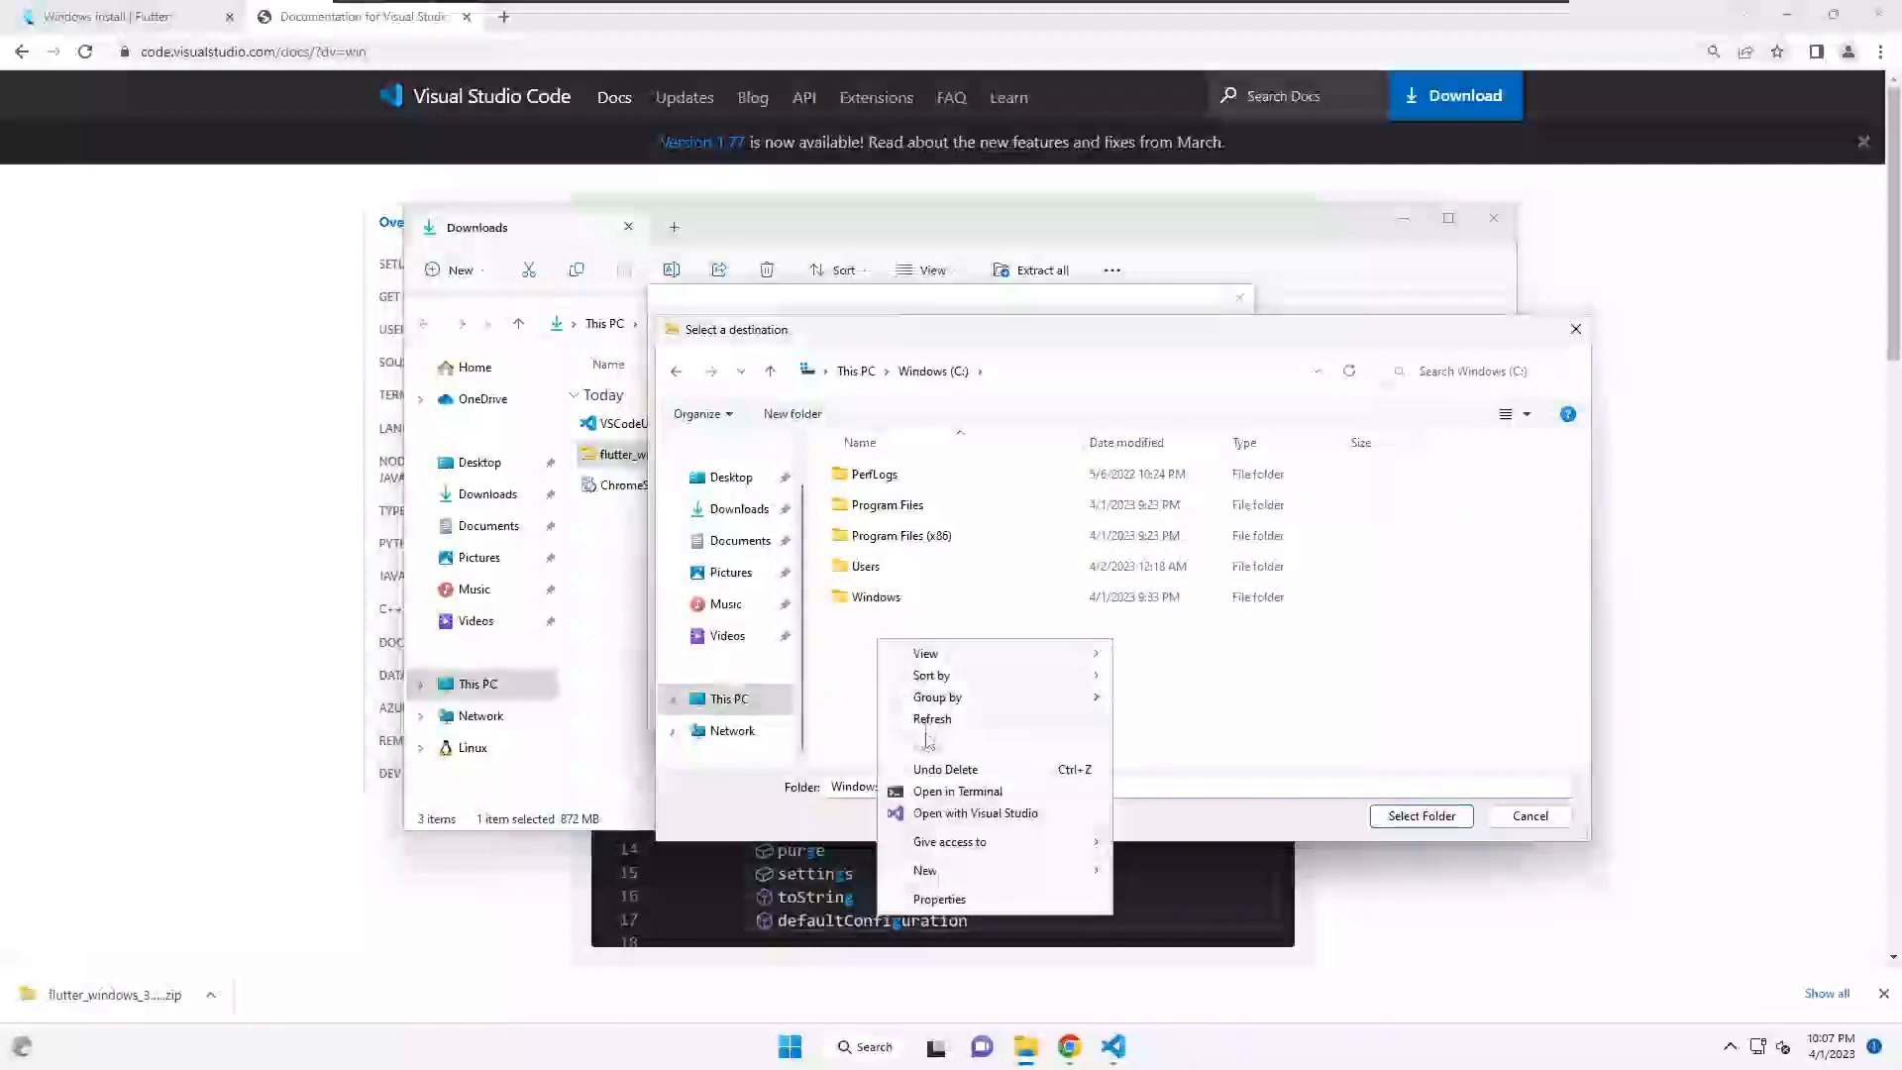
mouse_move(970, 864)
left_click(1135, 872)
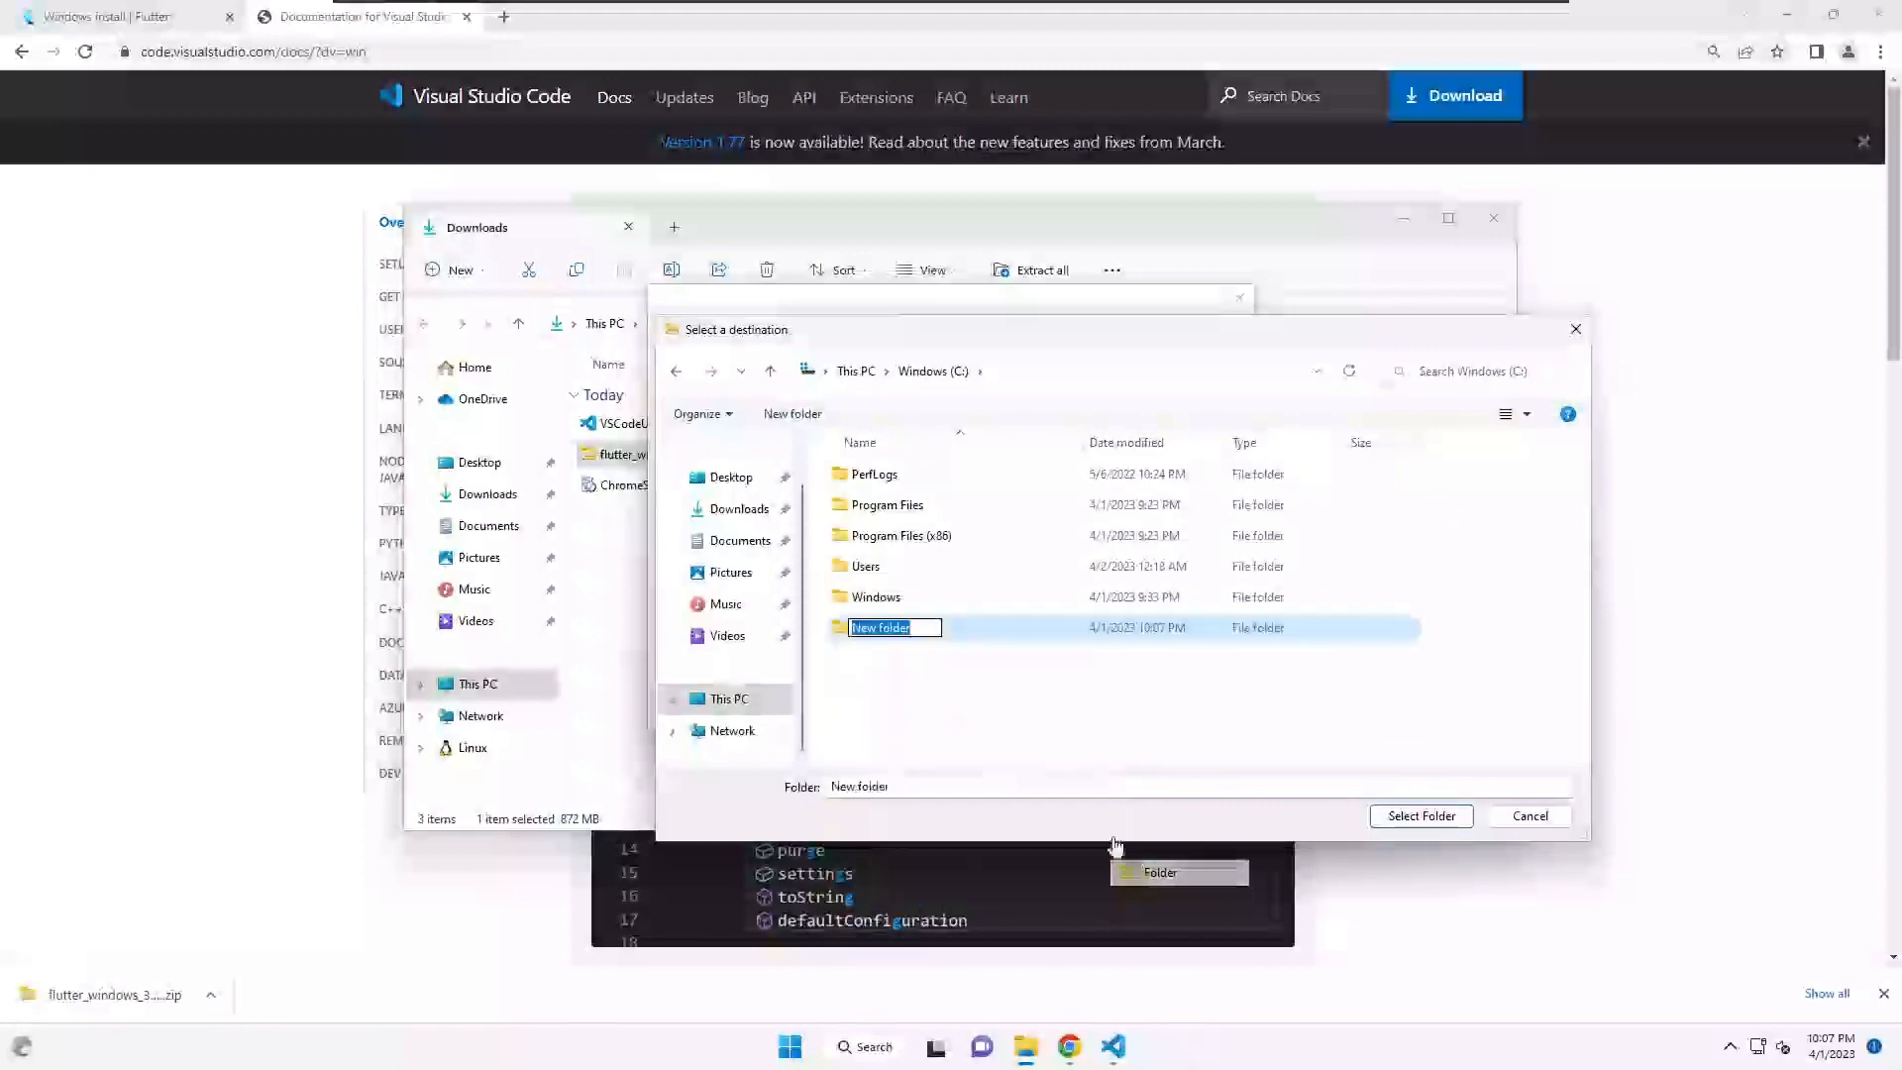
type("st")
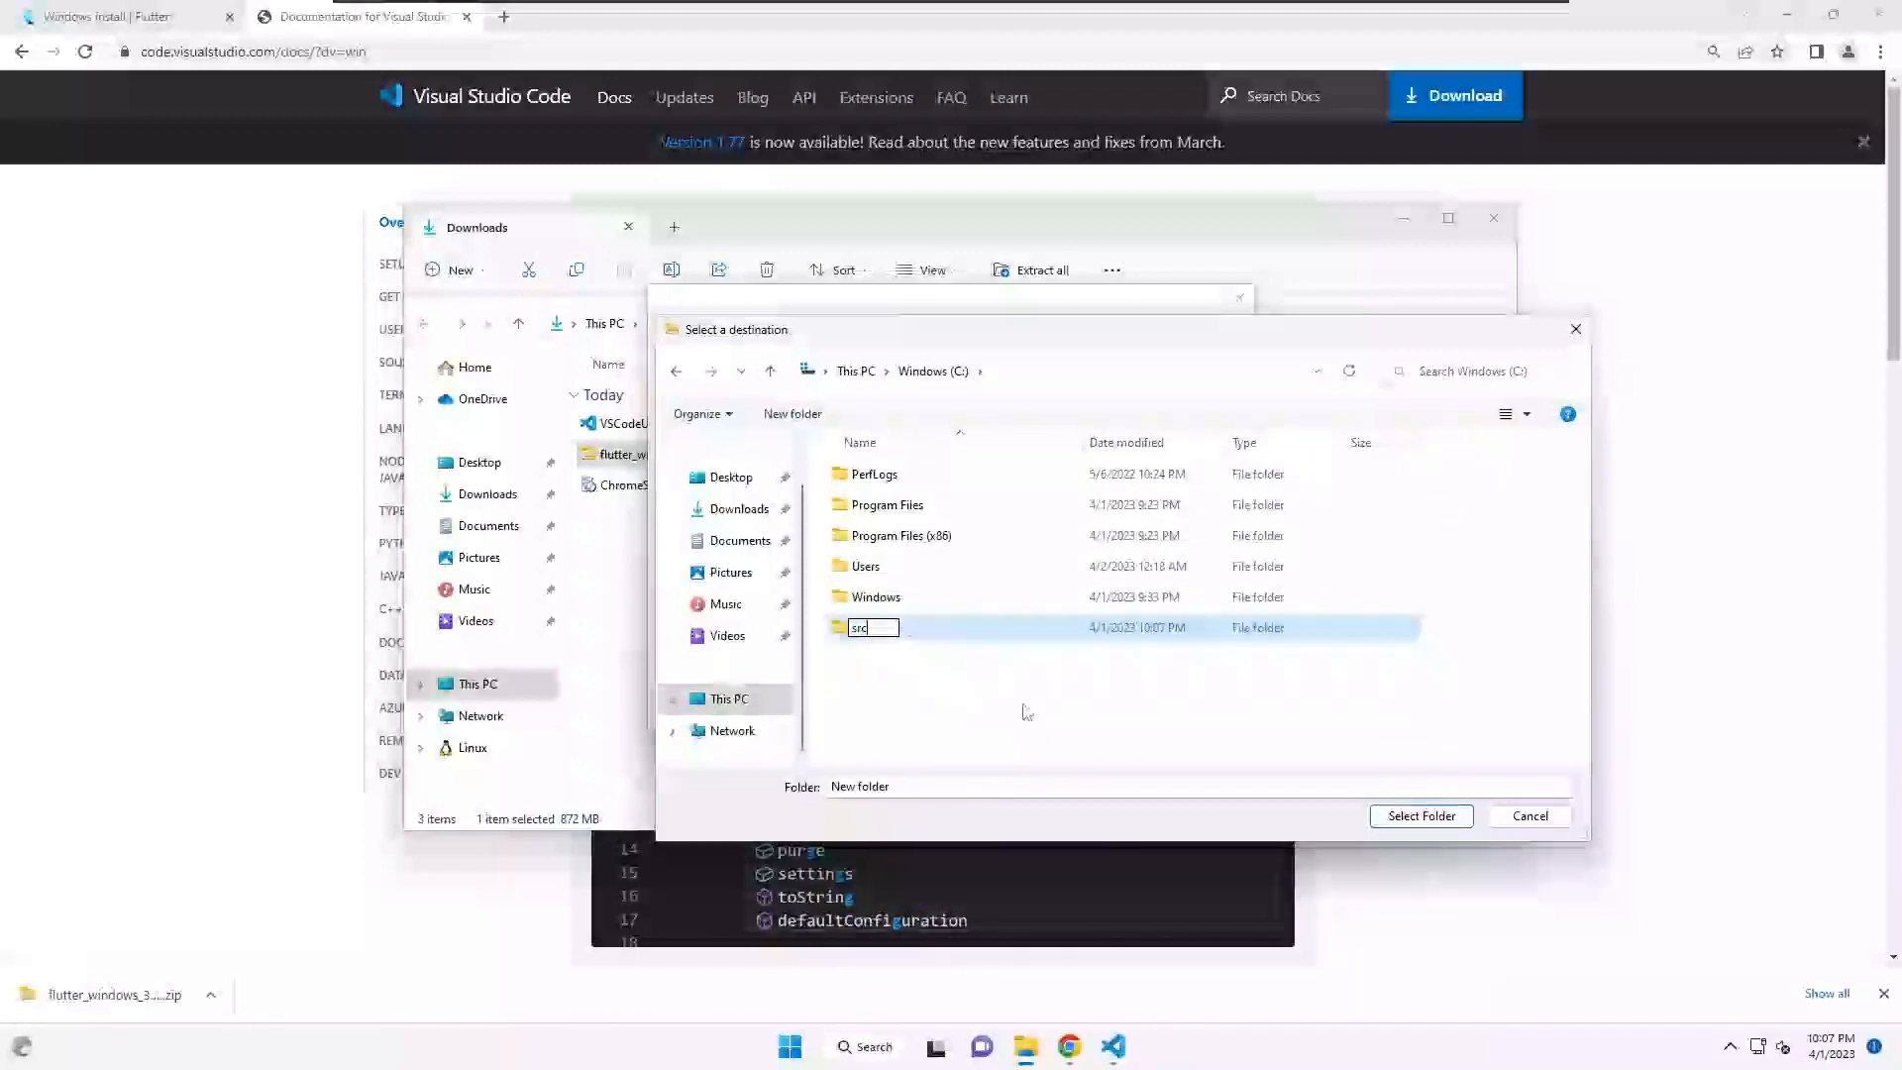
left_click(1030, 710)
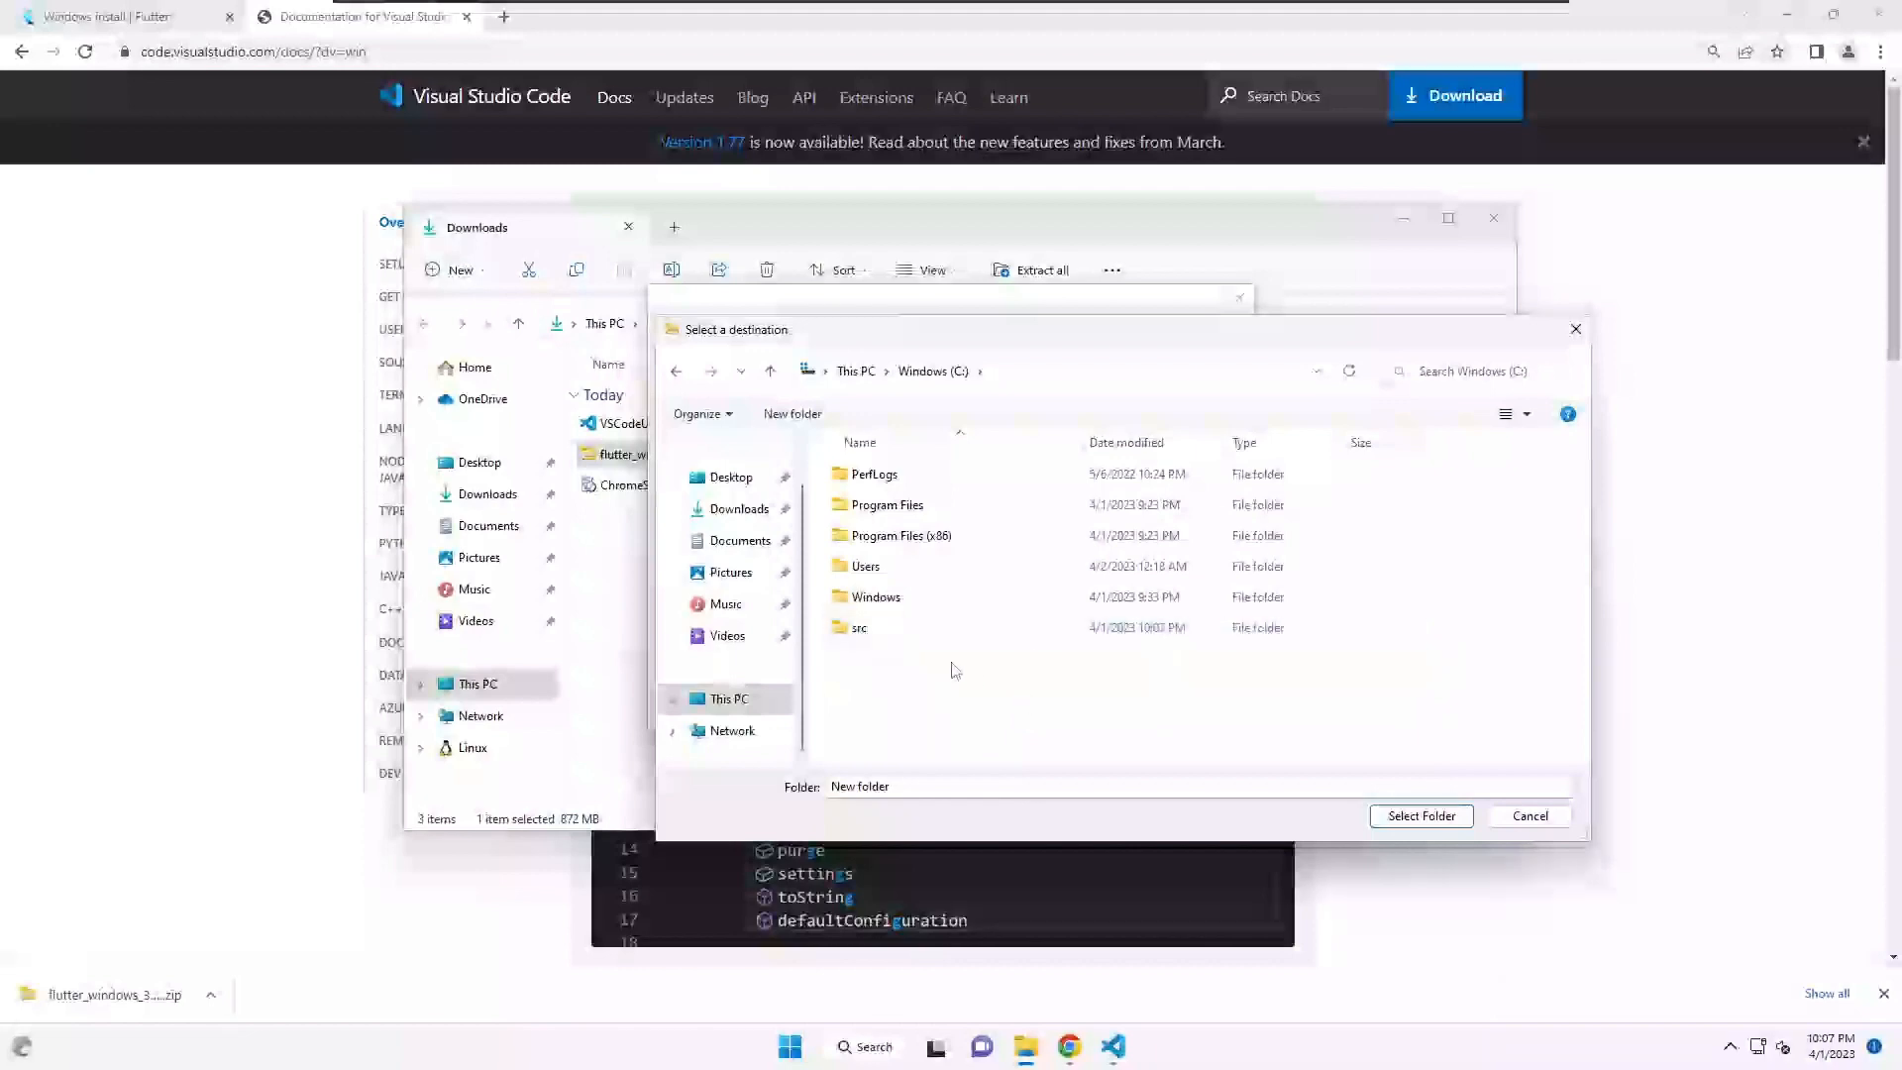
double_click(894, 631)
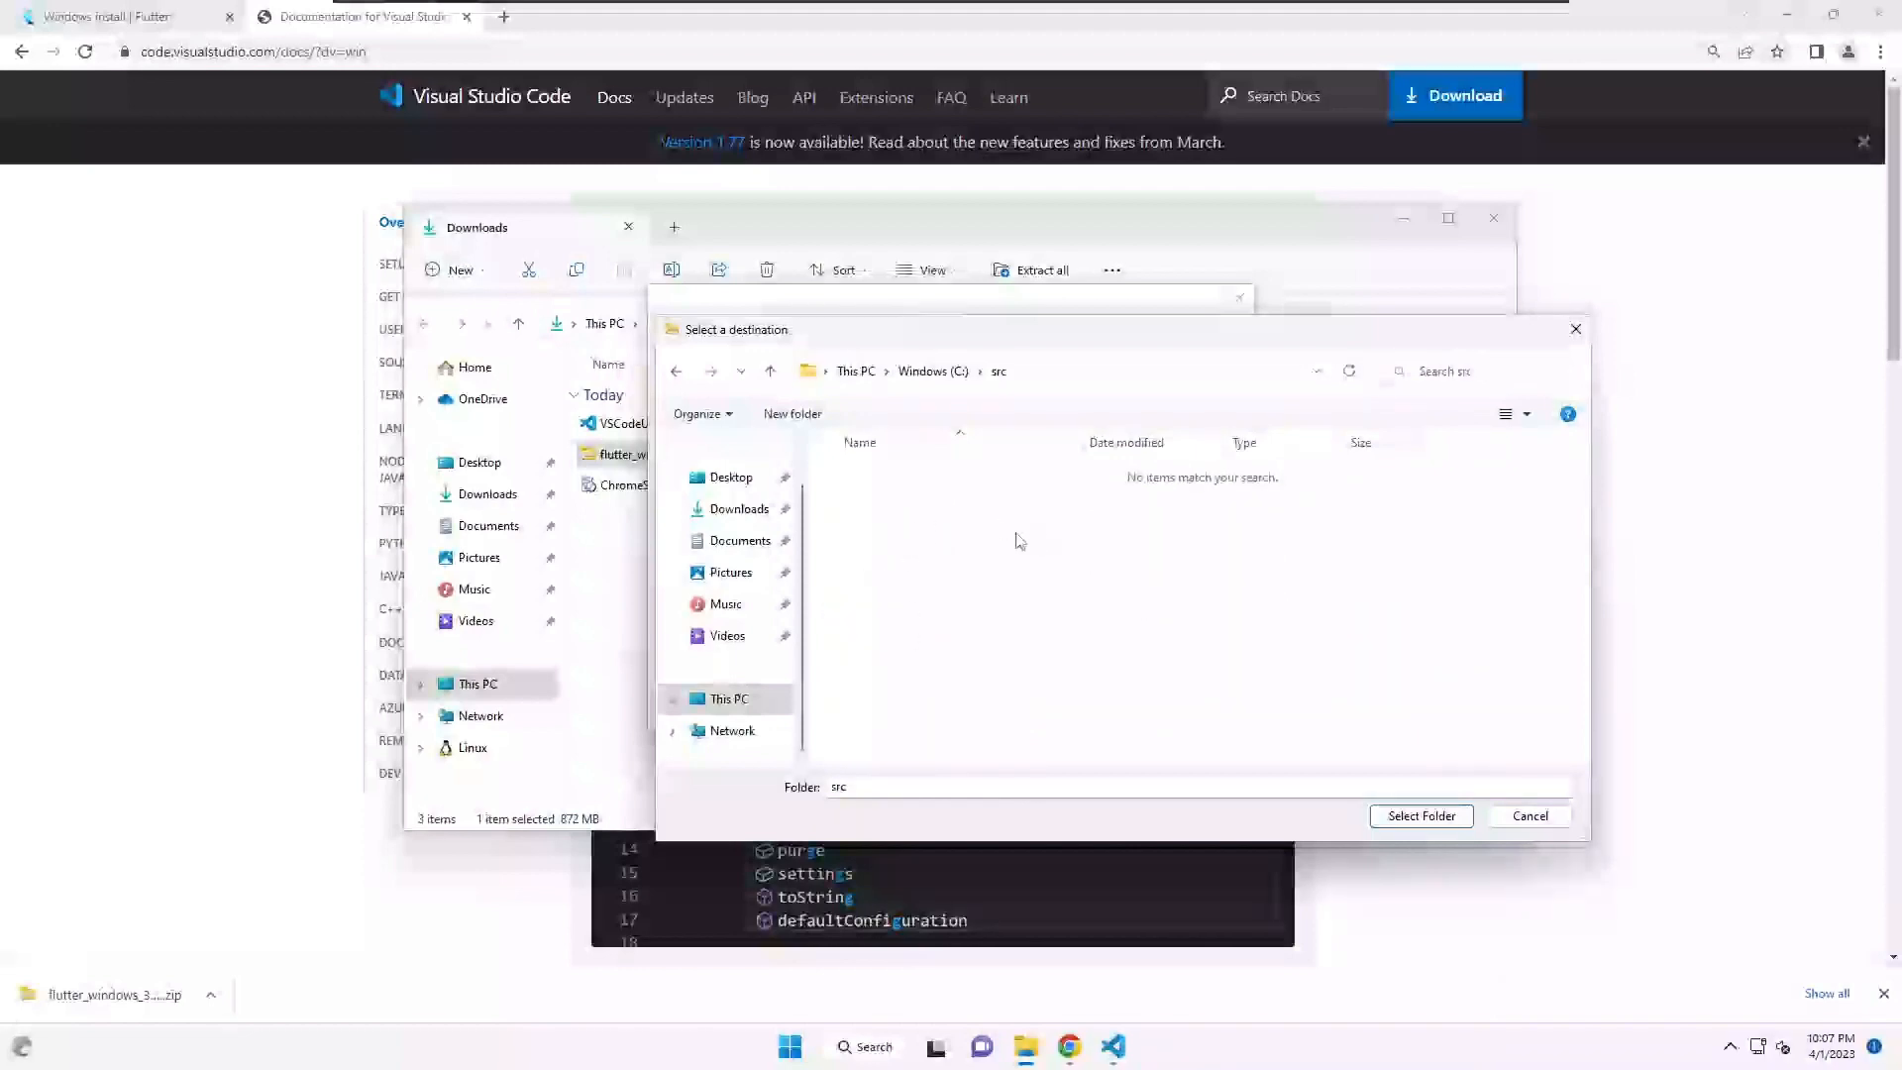
left_click(1462, 815)
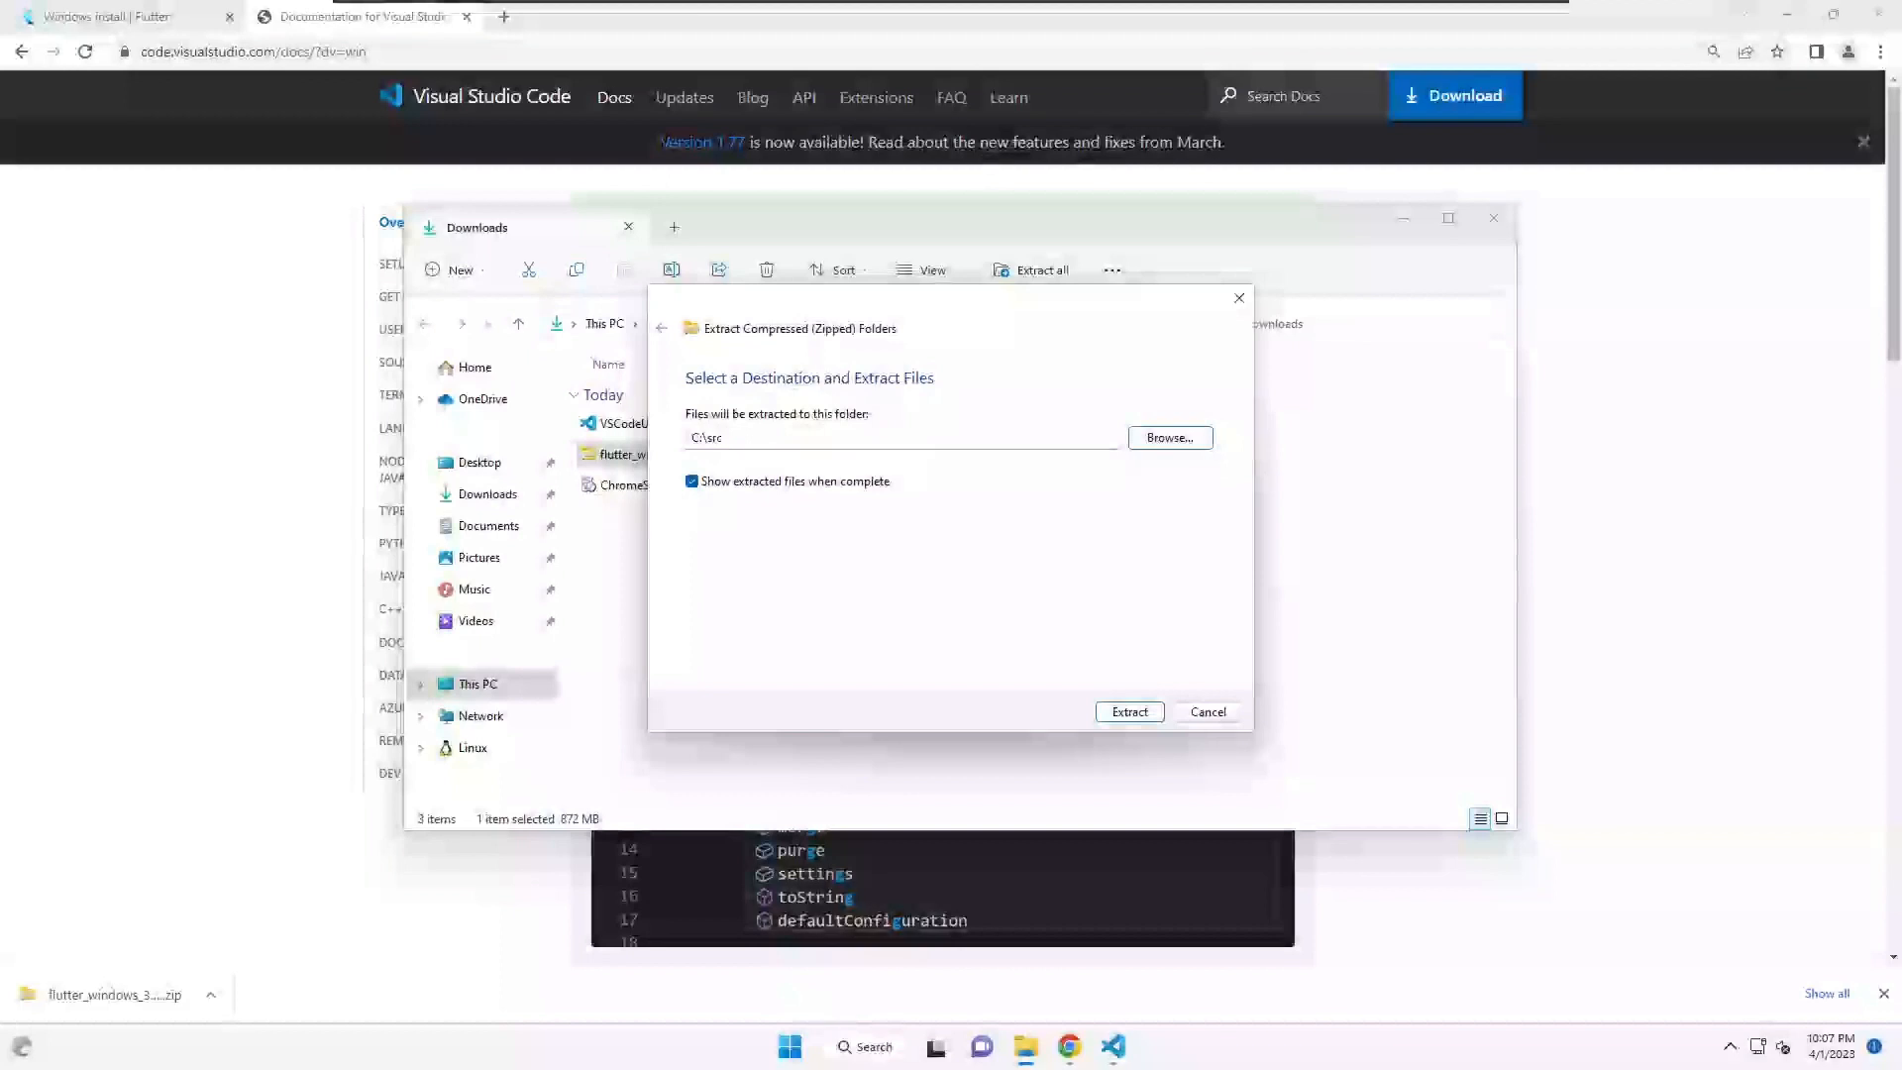
left_click(1120, 714)
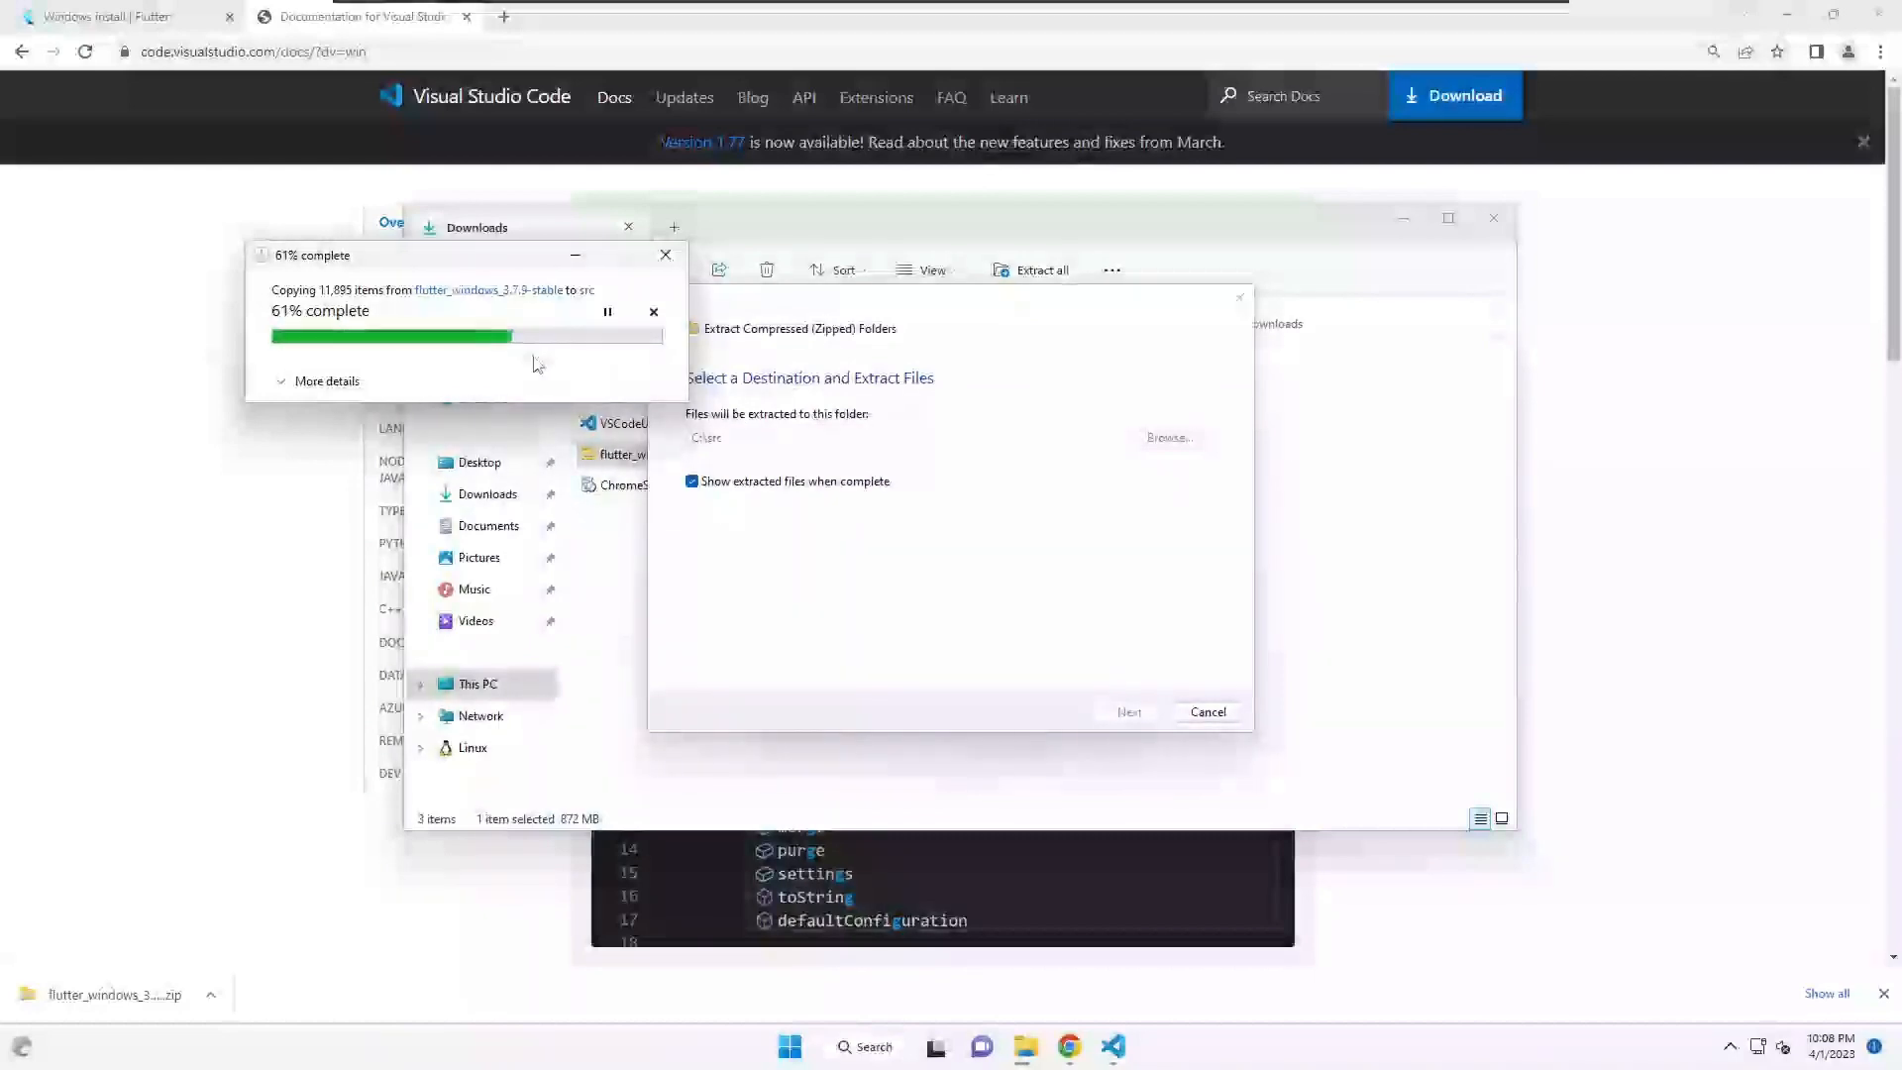
- Navigate File Explorer to the C:\src folder while extraction runs
left_click(466, 691)
double_click(693, 406)
double_click(634, 491)
left_click(363, 262)
left_click(1114, 1047)
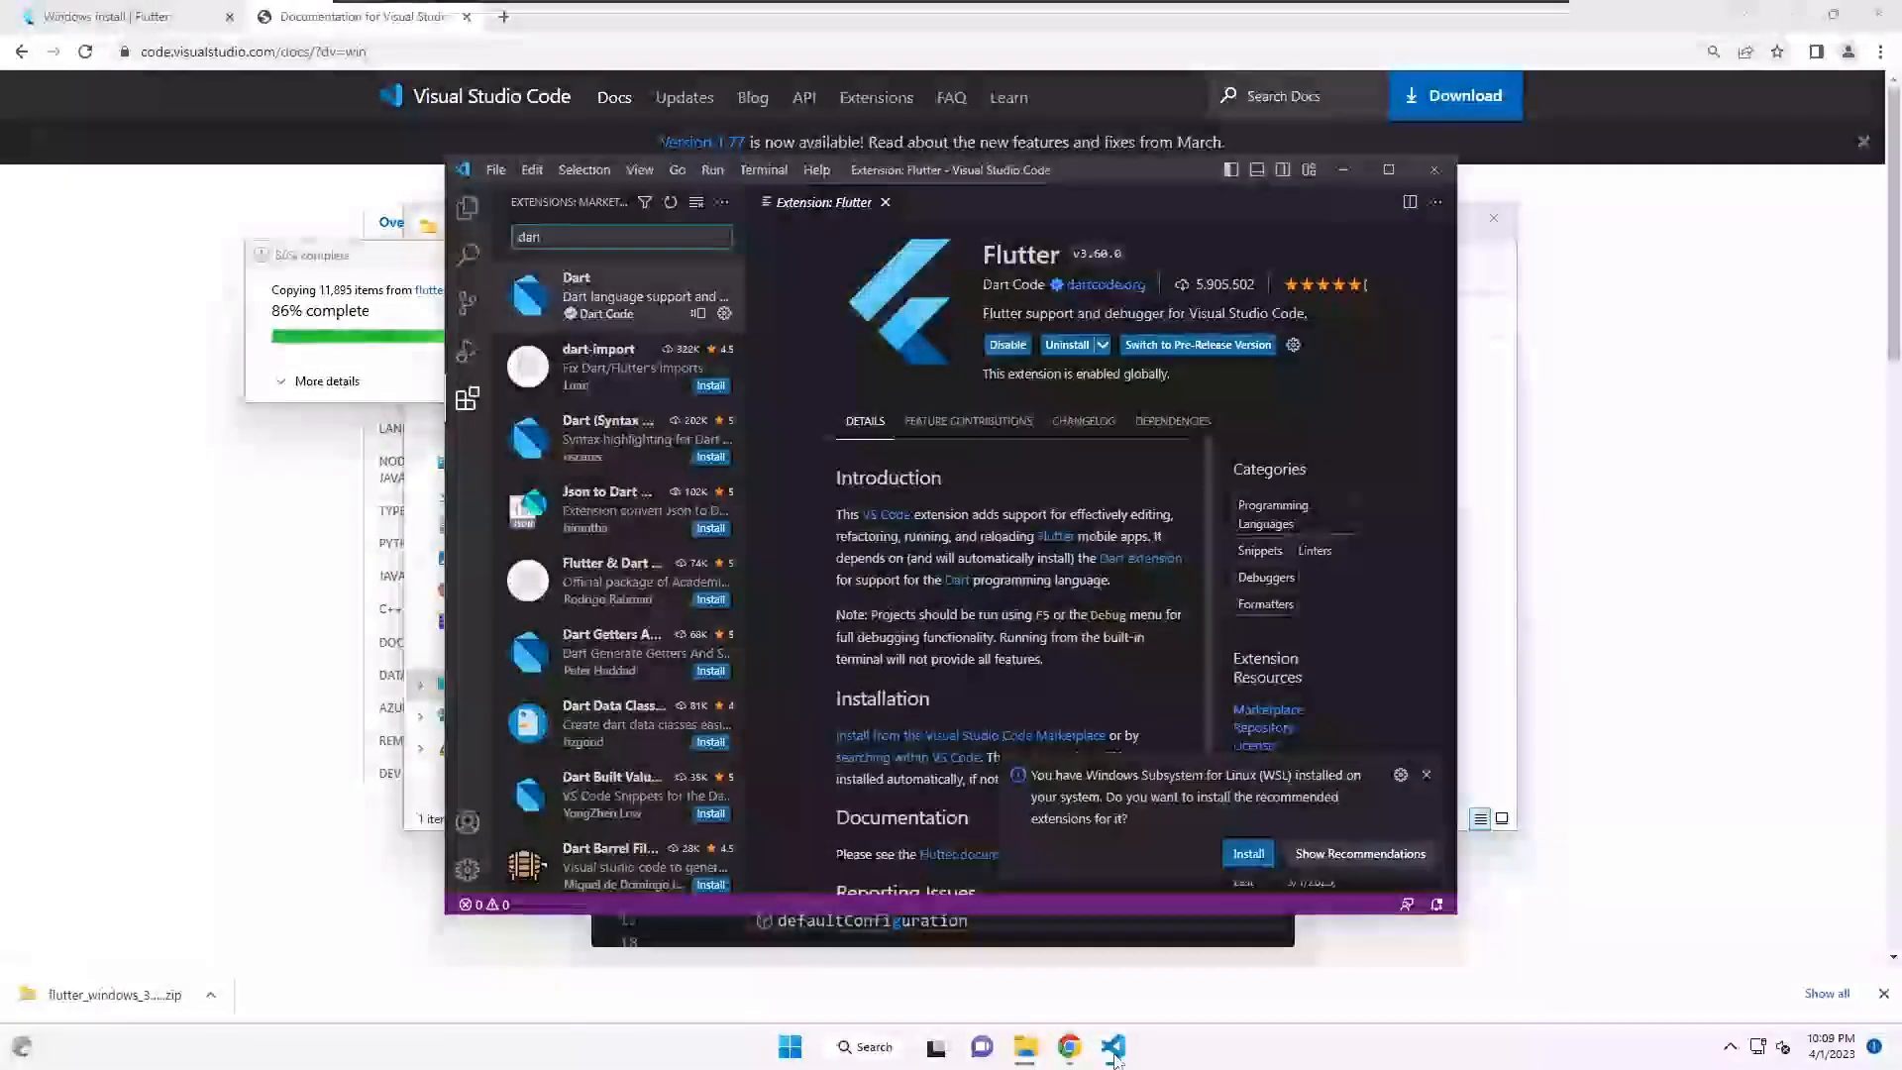
left_click(1114, 1047)
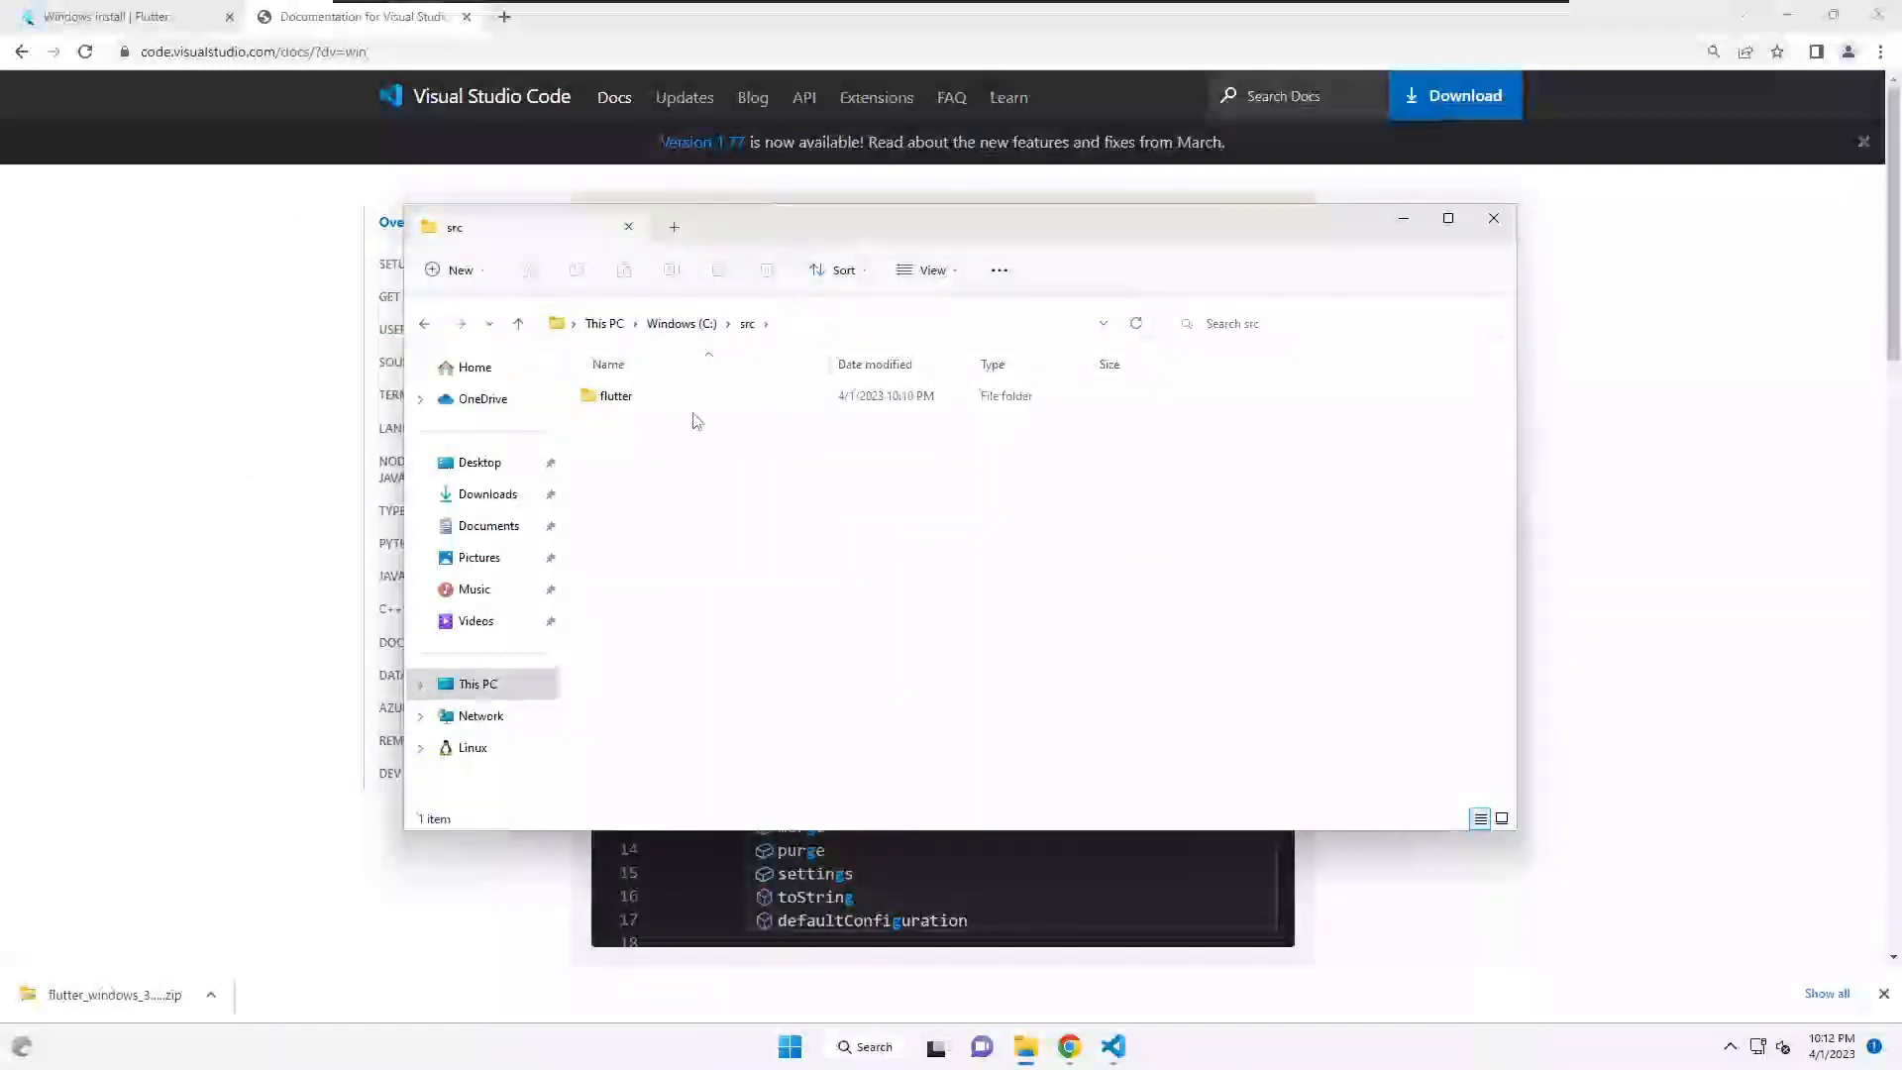
- Open C:\src\flutter to view its 25 extracted items, including bin and packages
left_click(704, 337)
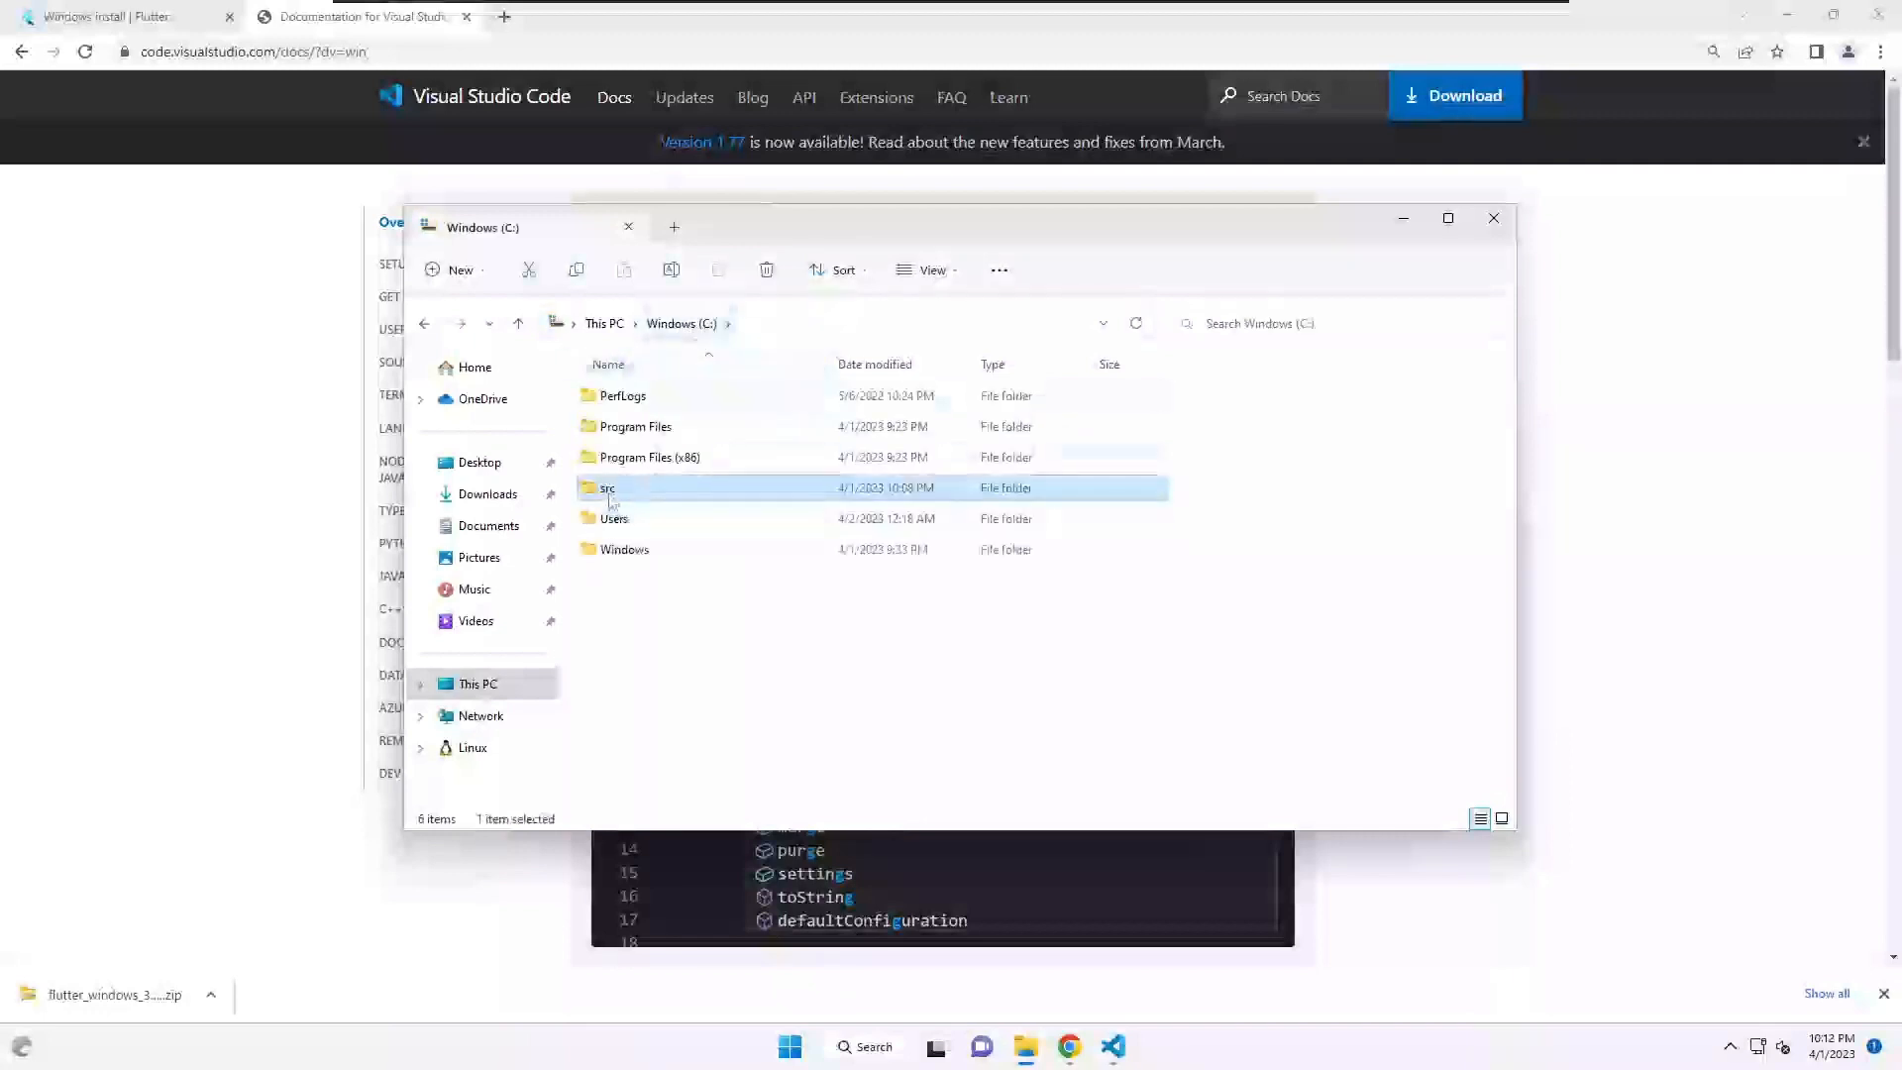
key("Return")
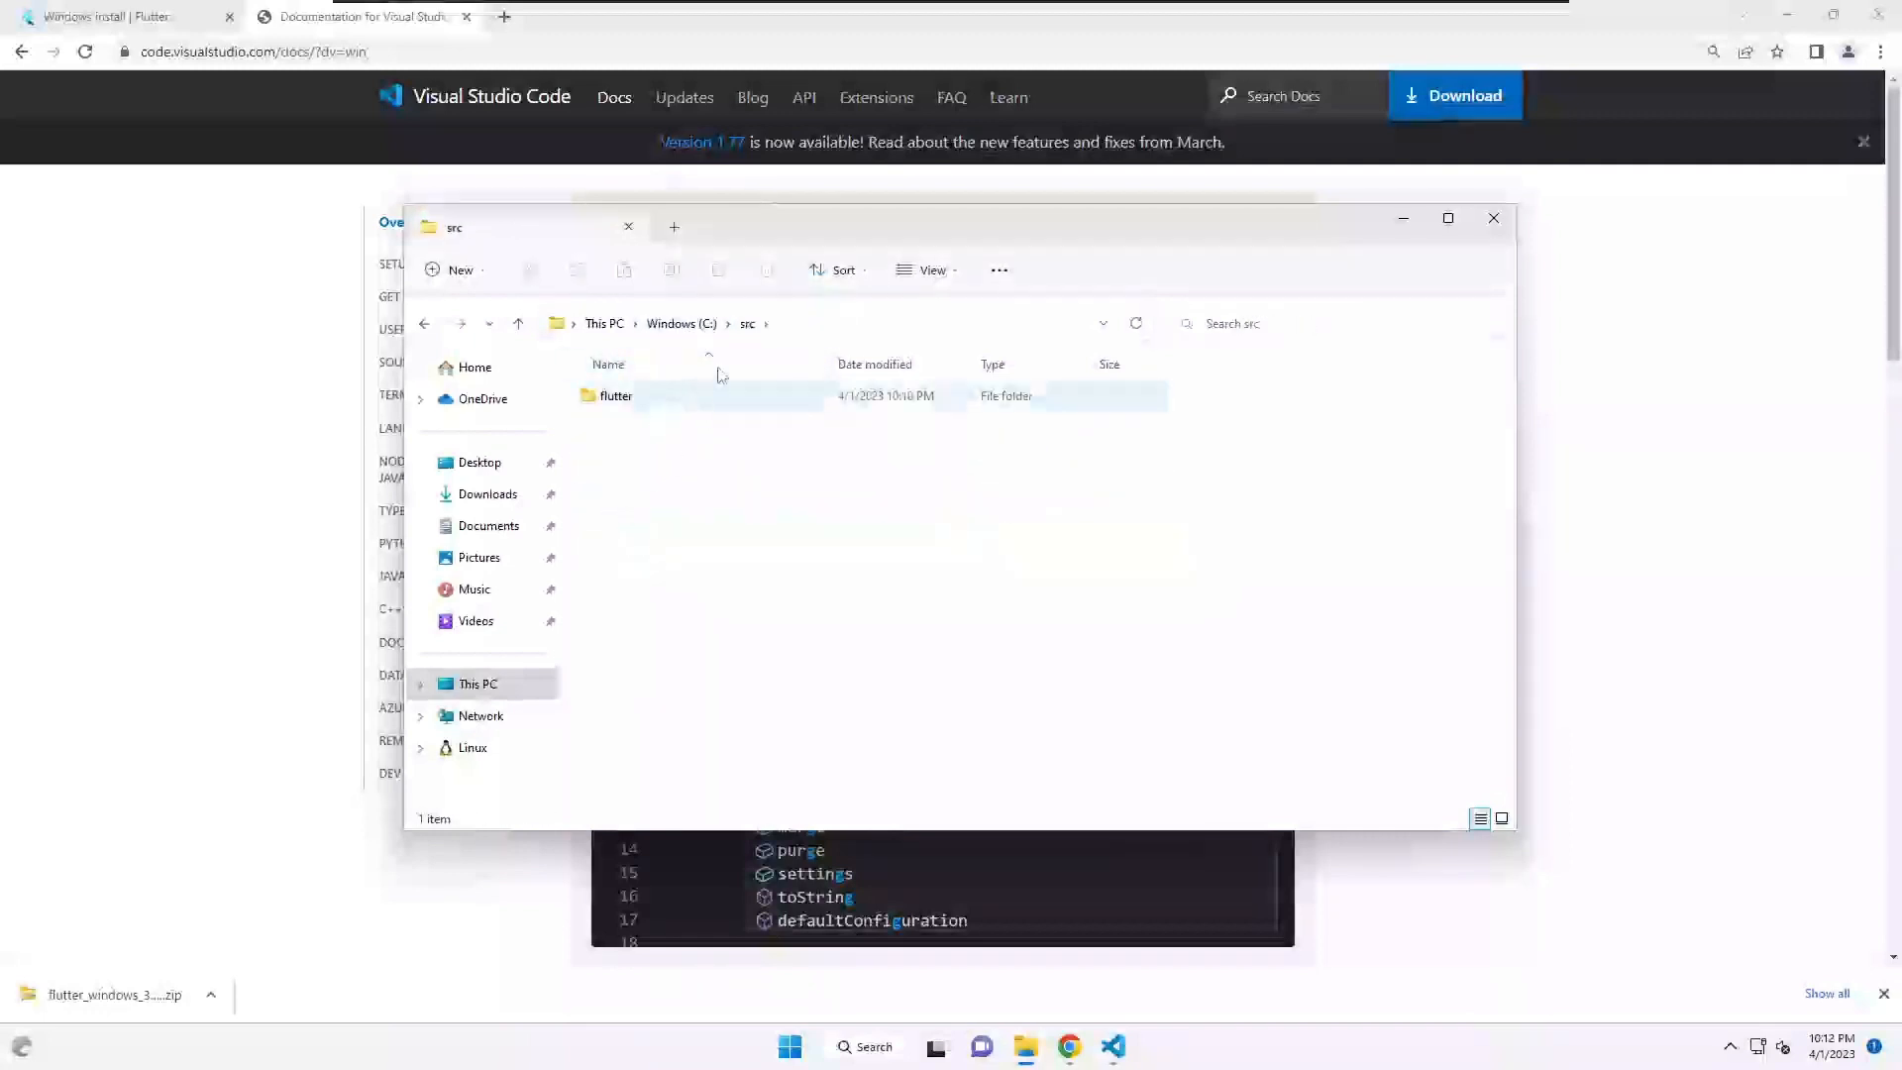
double_click(632, 399)
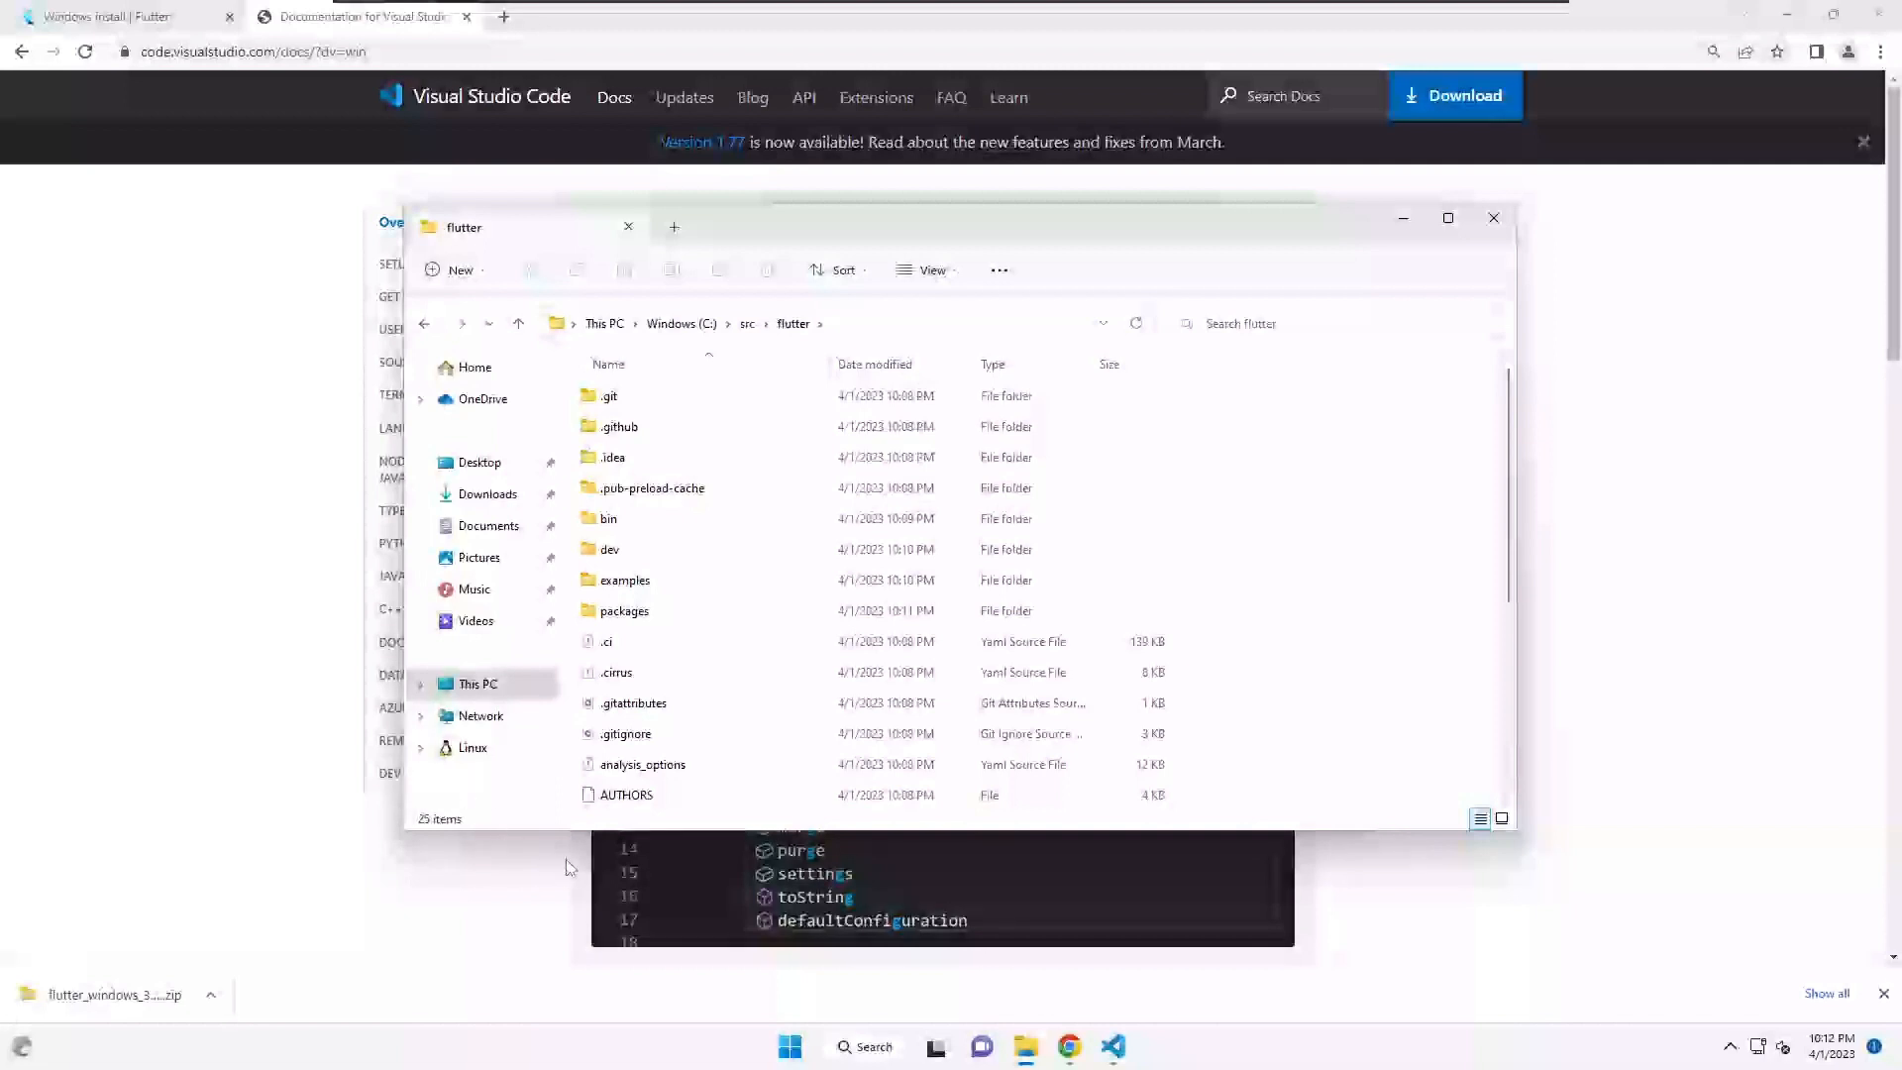
key("super")
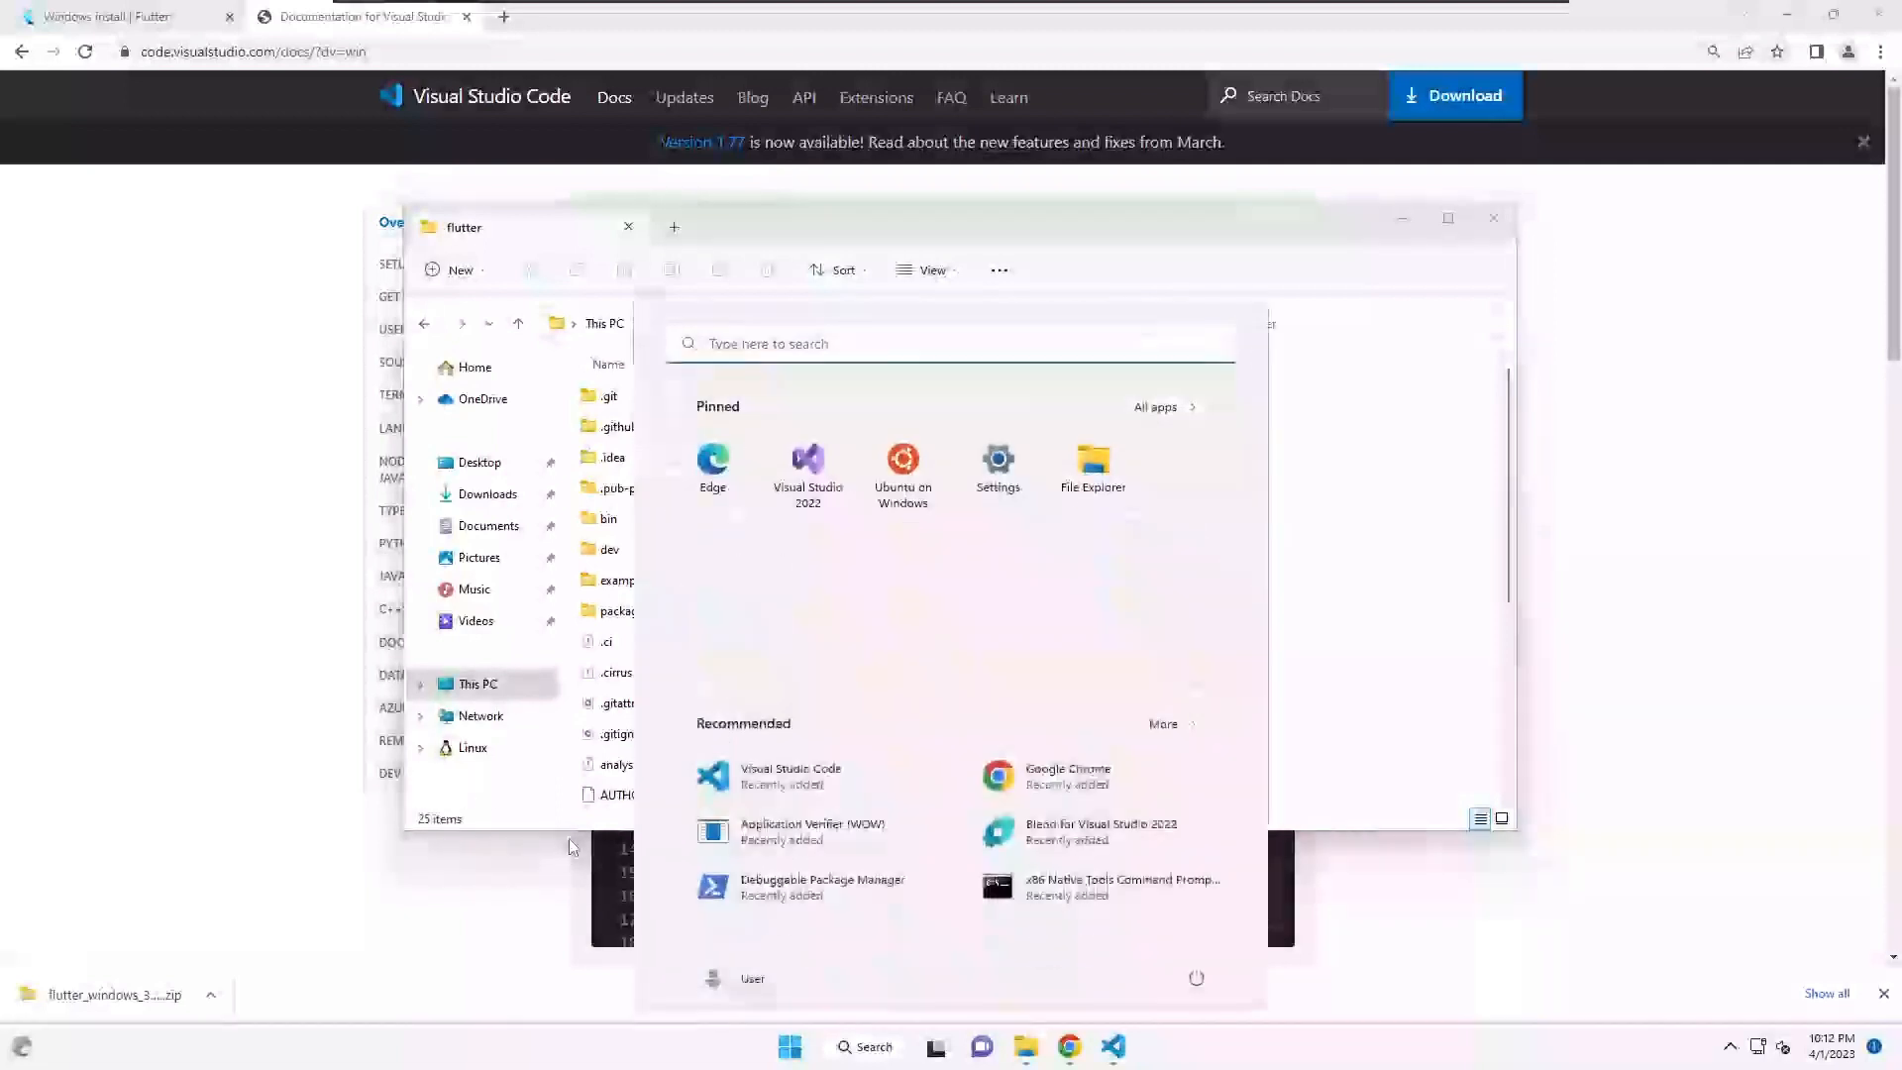
- Launch Command Prompt via 'cmd' and run flutter -v
type("cmd")
key("Return")
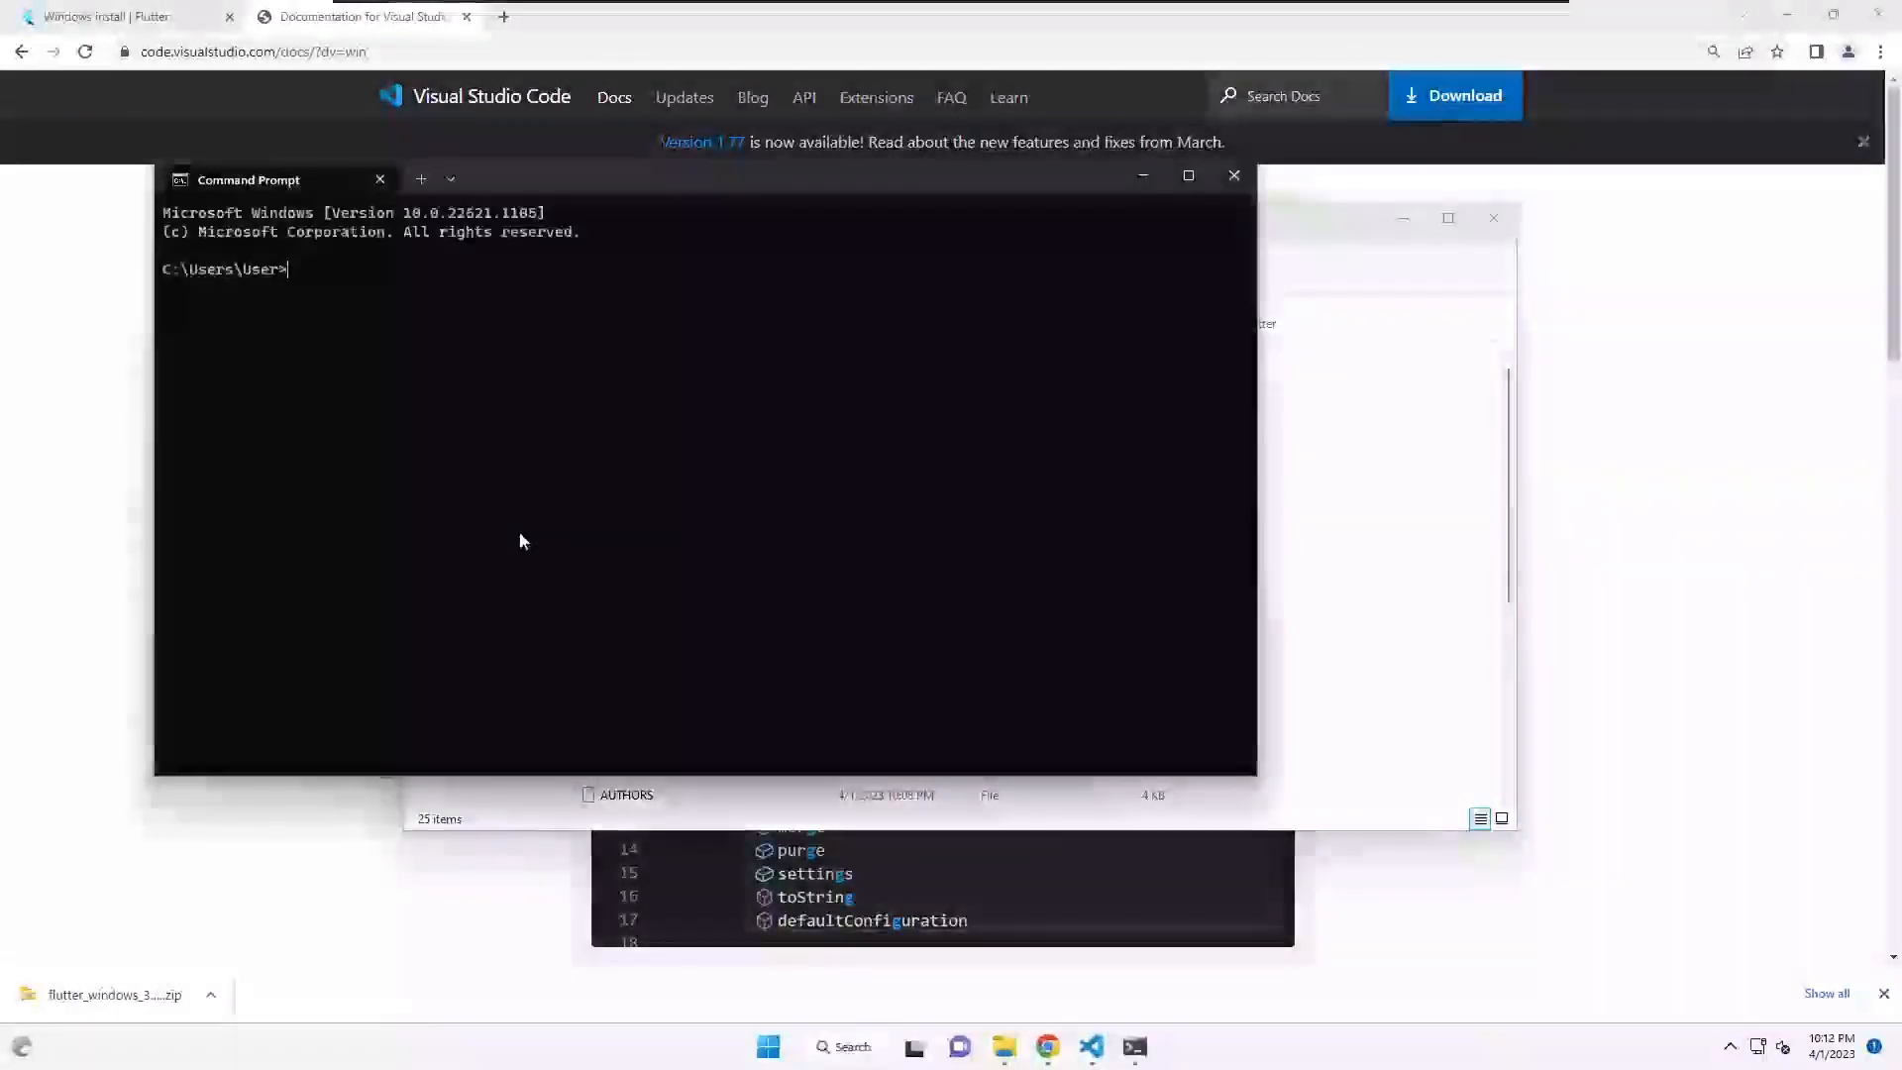
type("flutter ")
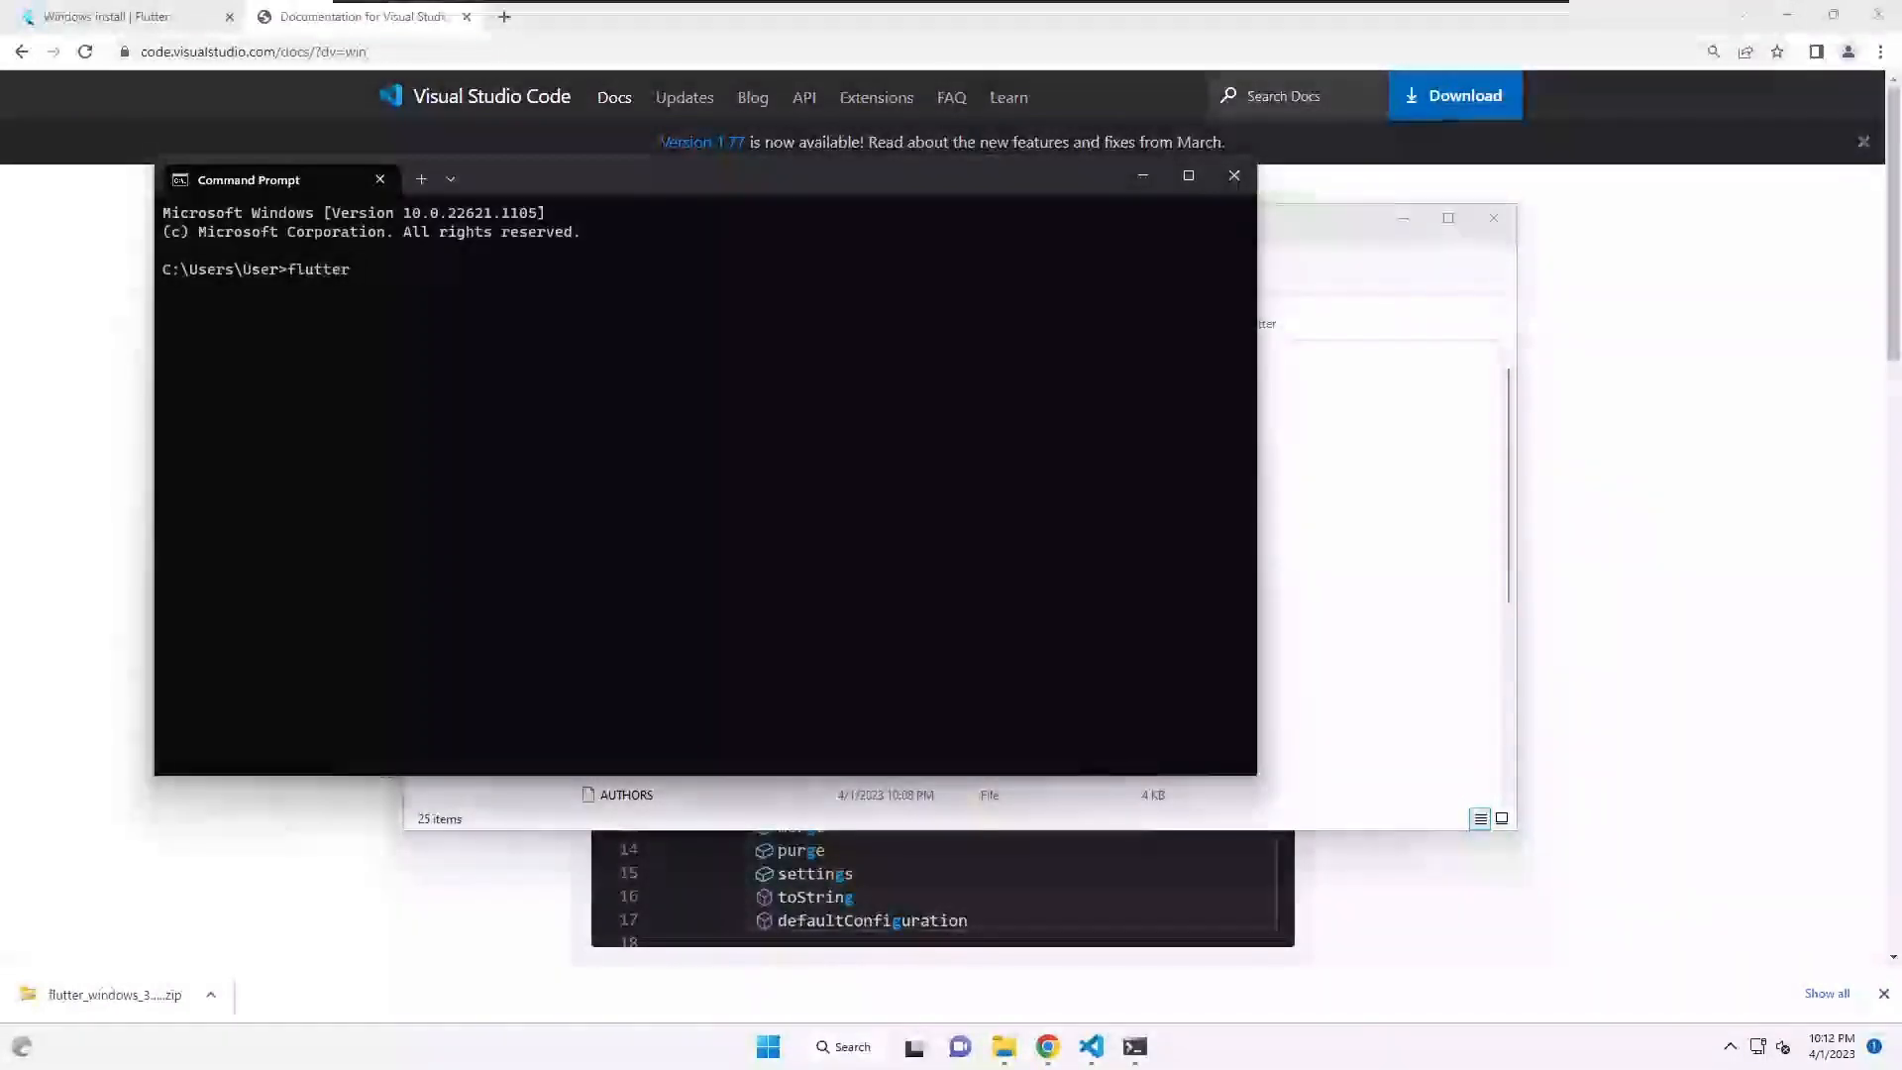
type("-v")
key("Return")
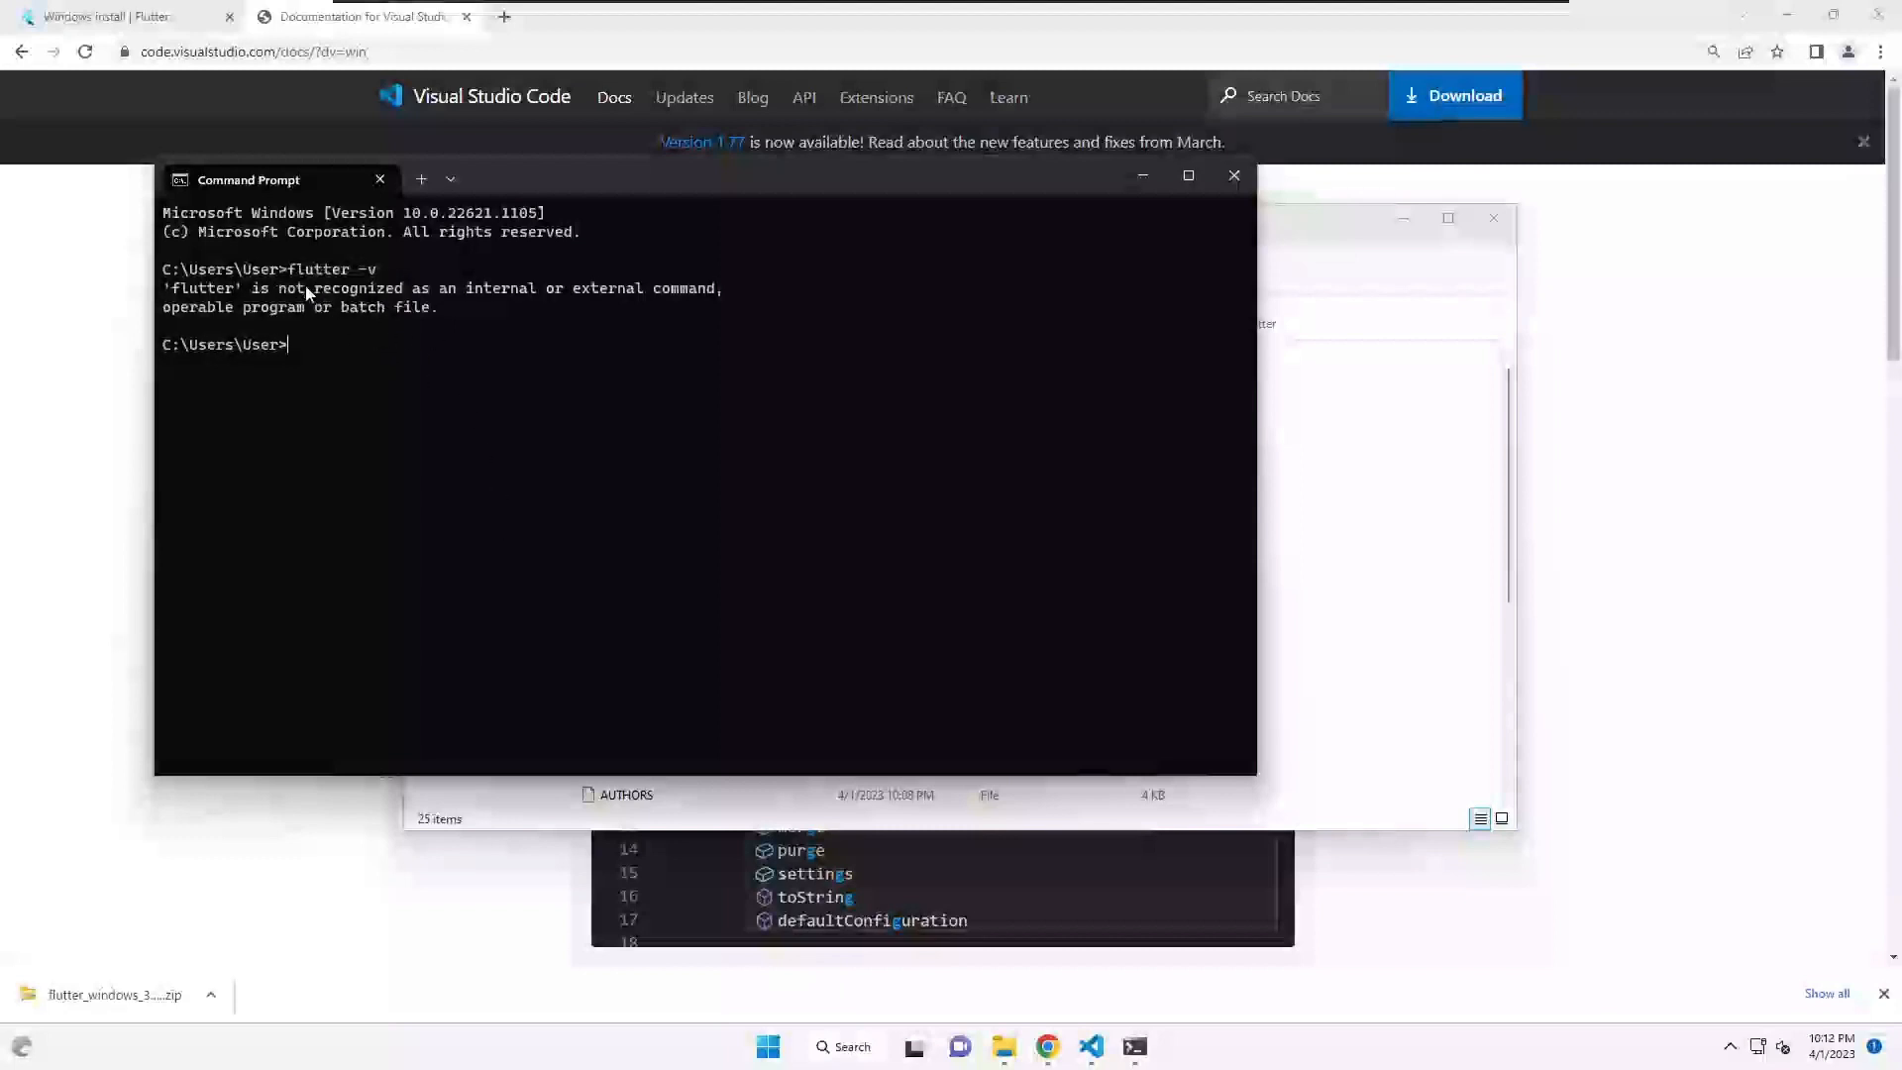
- Highlight the 'not recognized' error text, then close Command Prompt
left_click_drag(279, 289, 428, 291)
left_click(277, 297)
double_click(259, 288)
left_click_drag(312, 294, 565, 302)
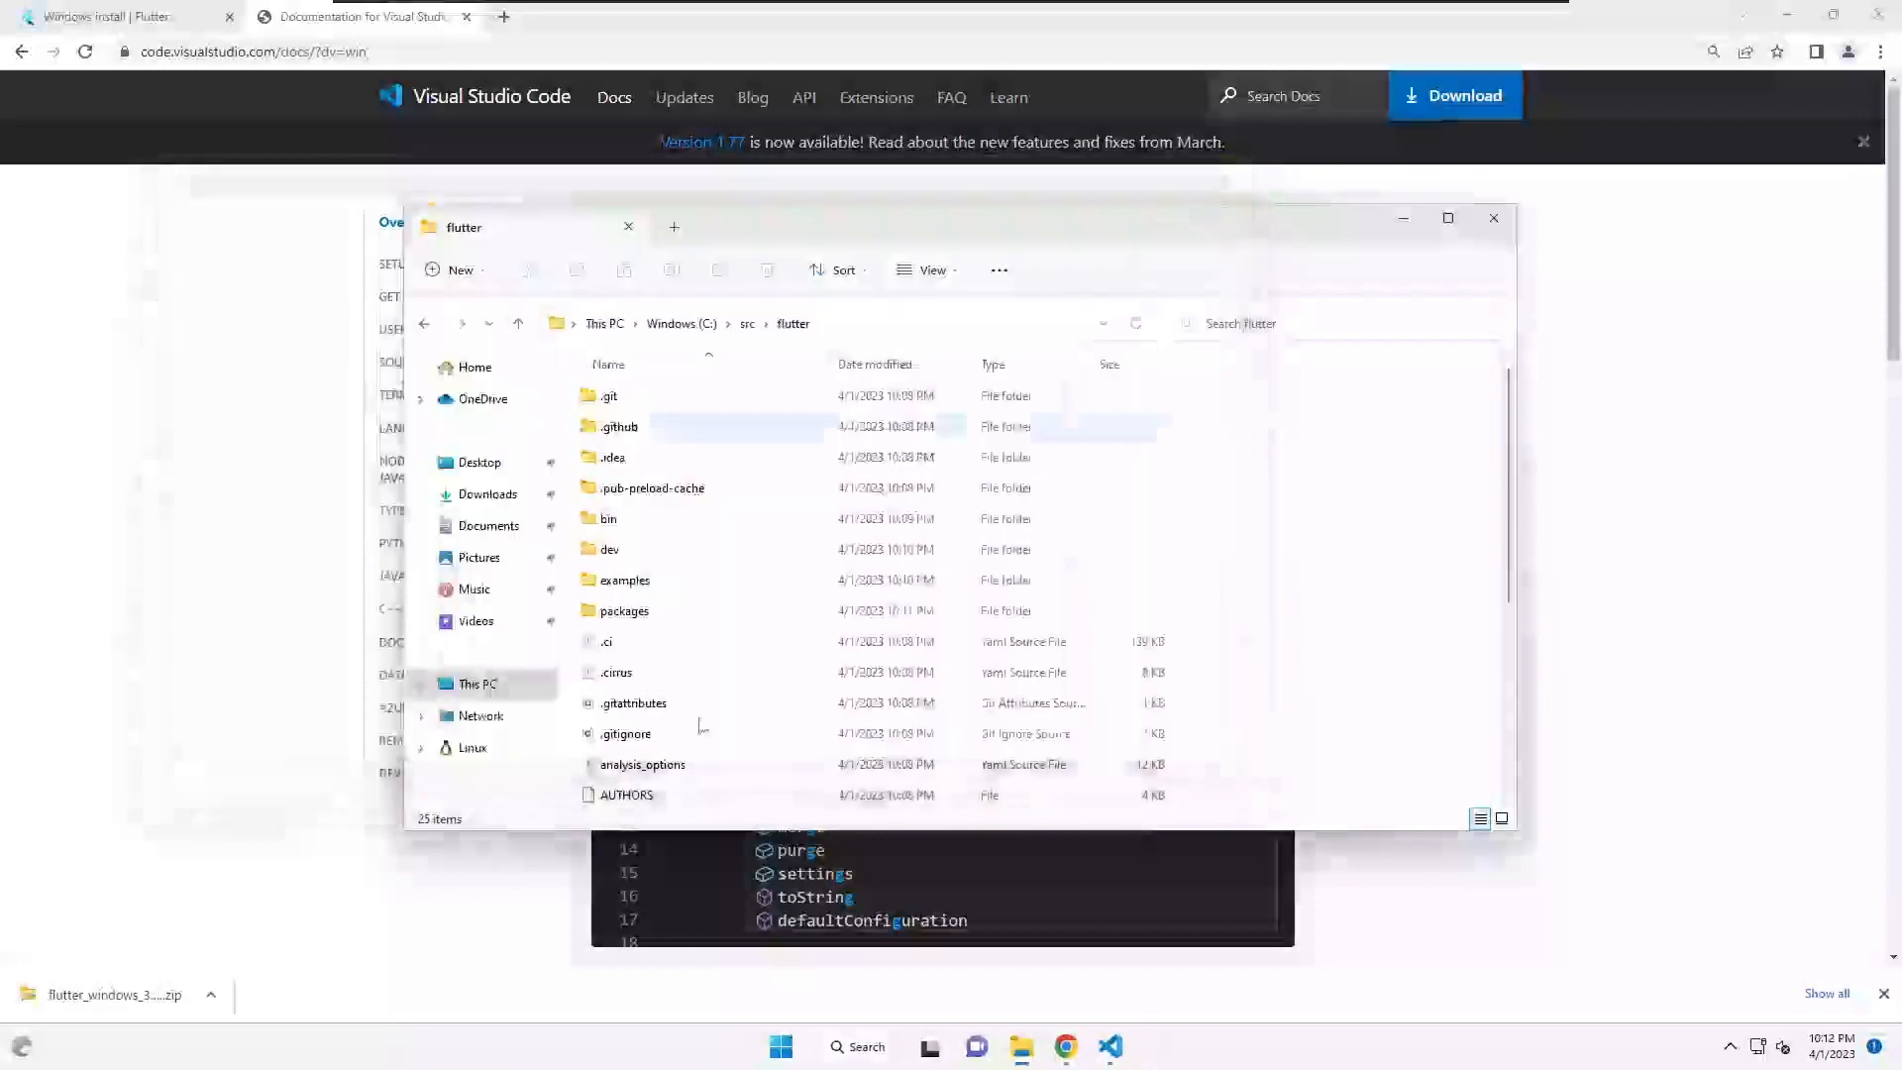
left_click(1233, 175)
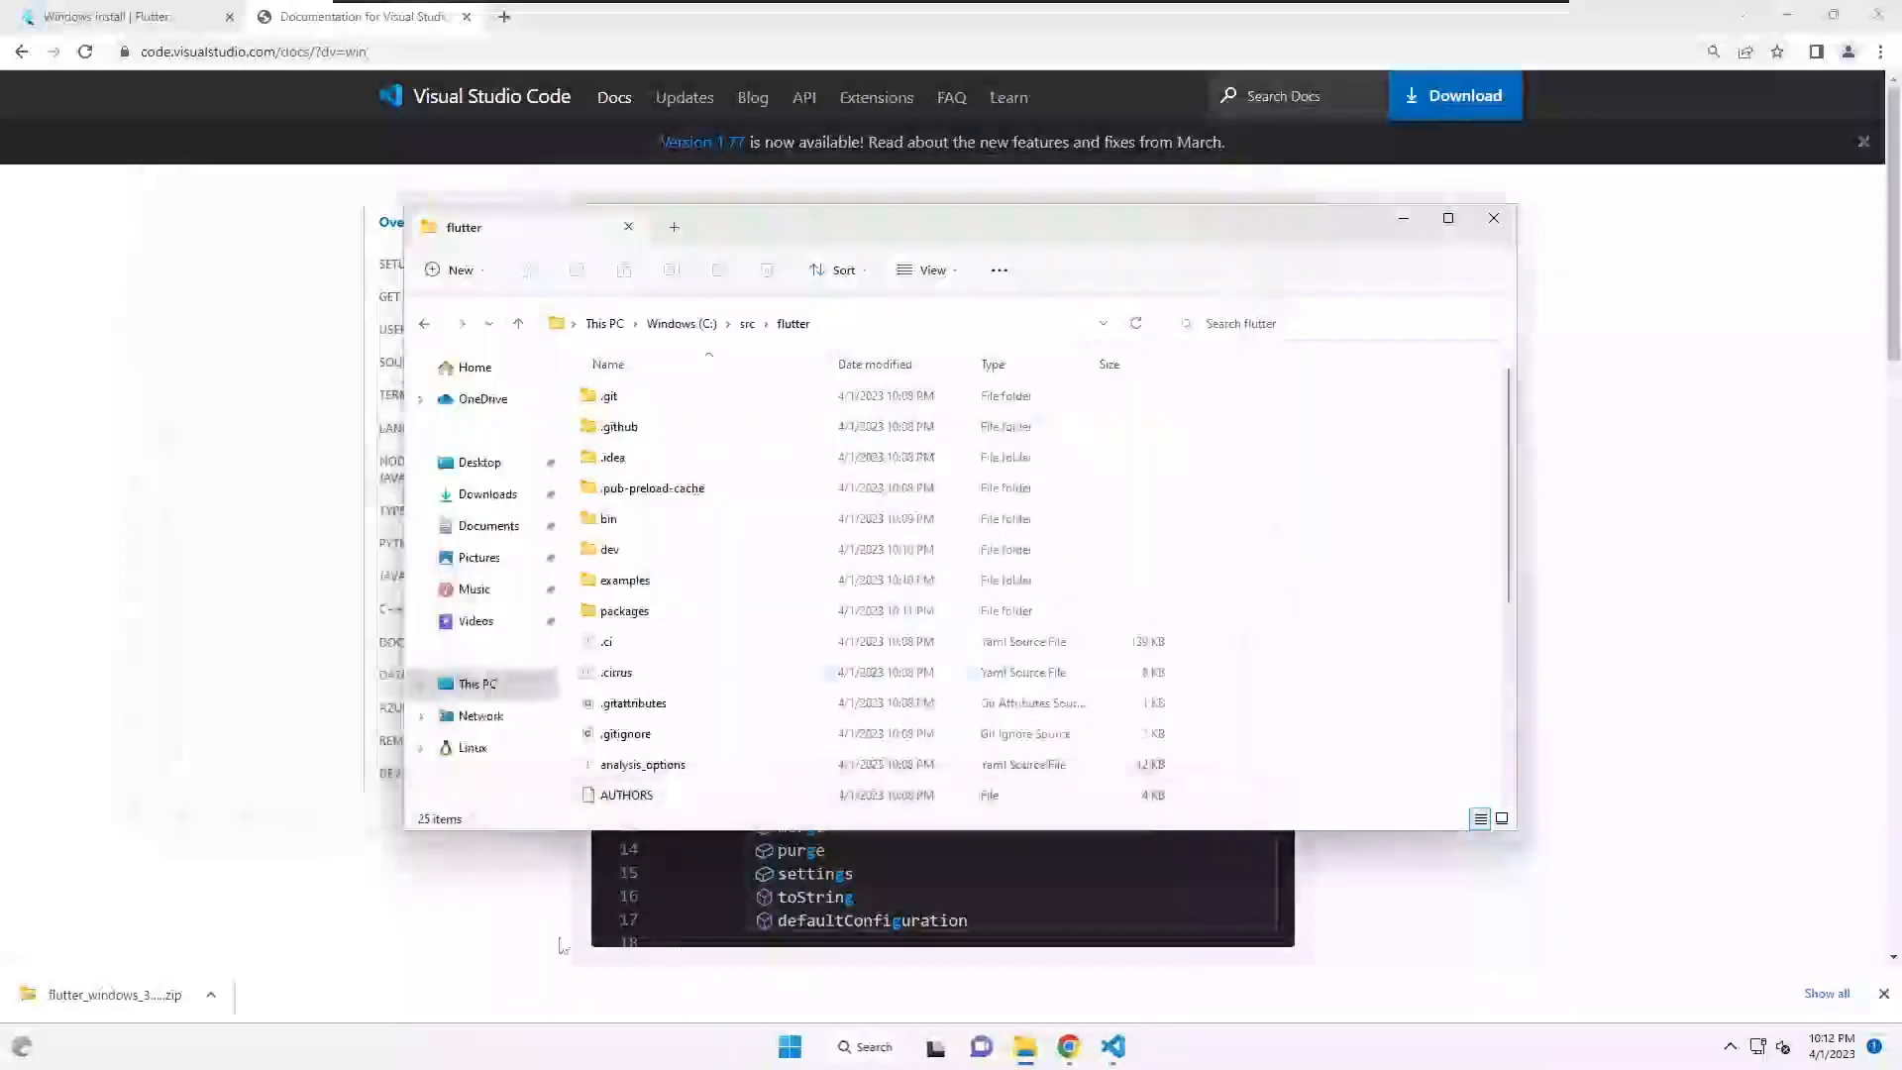
- Search 'env' and open the user Path variable in Environment Variables
left_click(783, 1047)
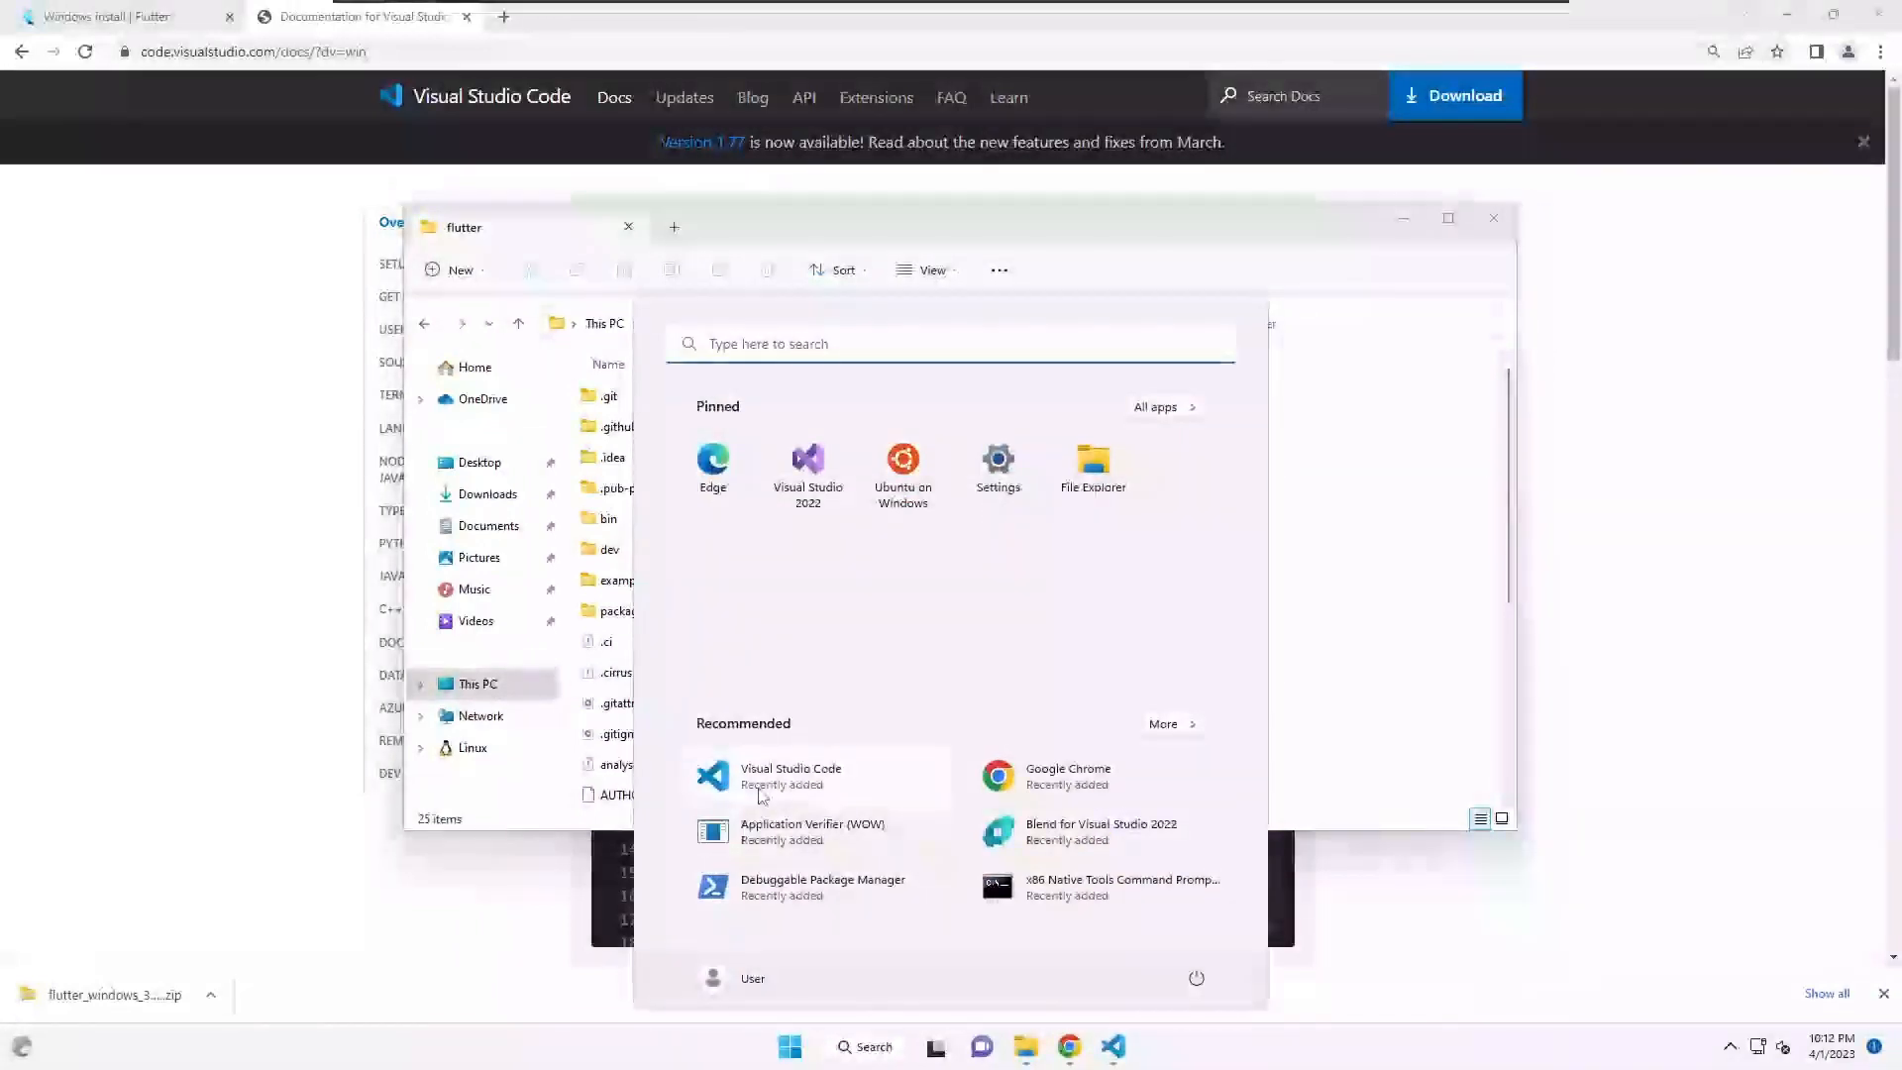
type("env")
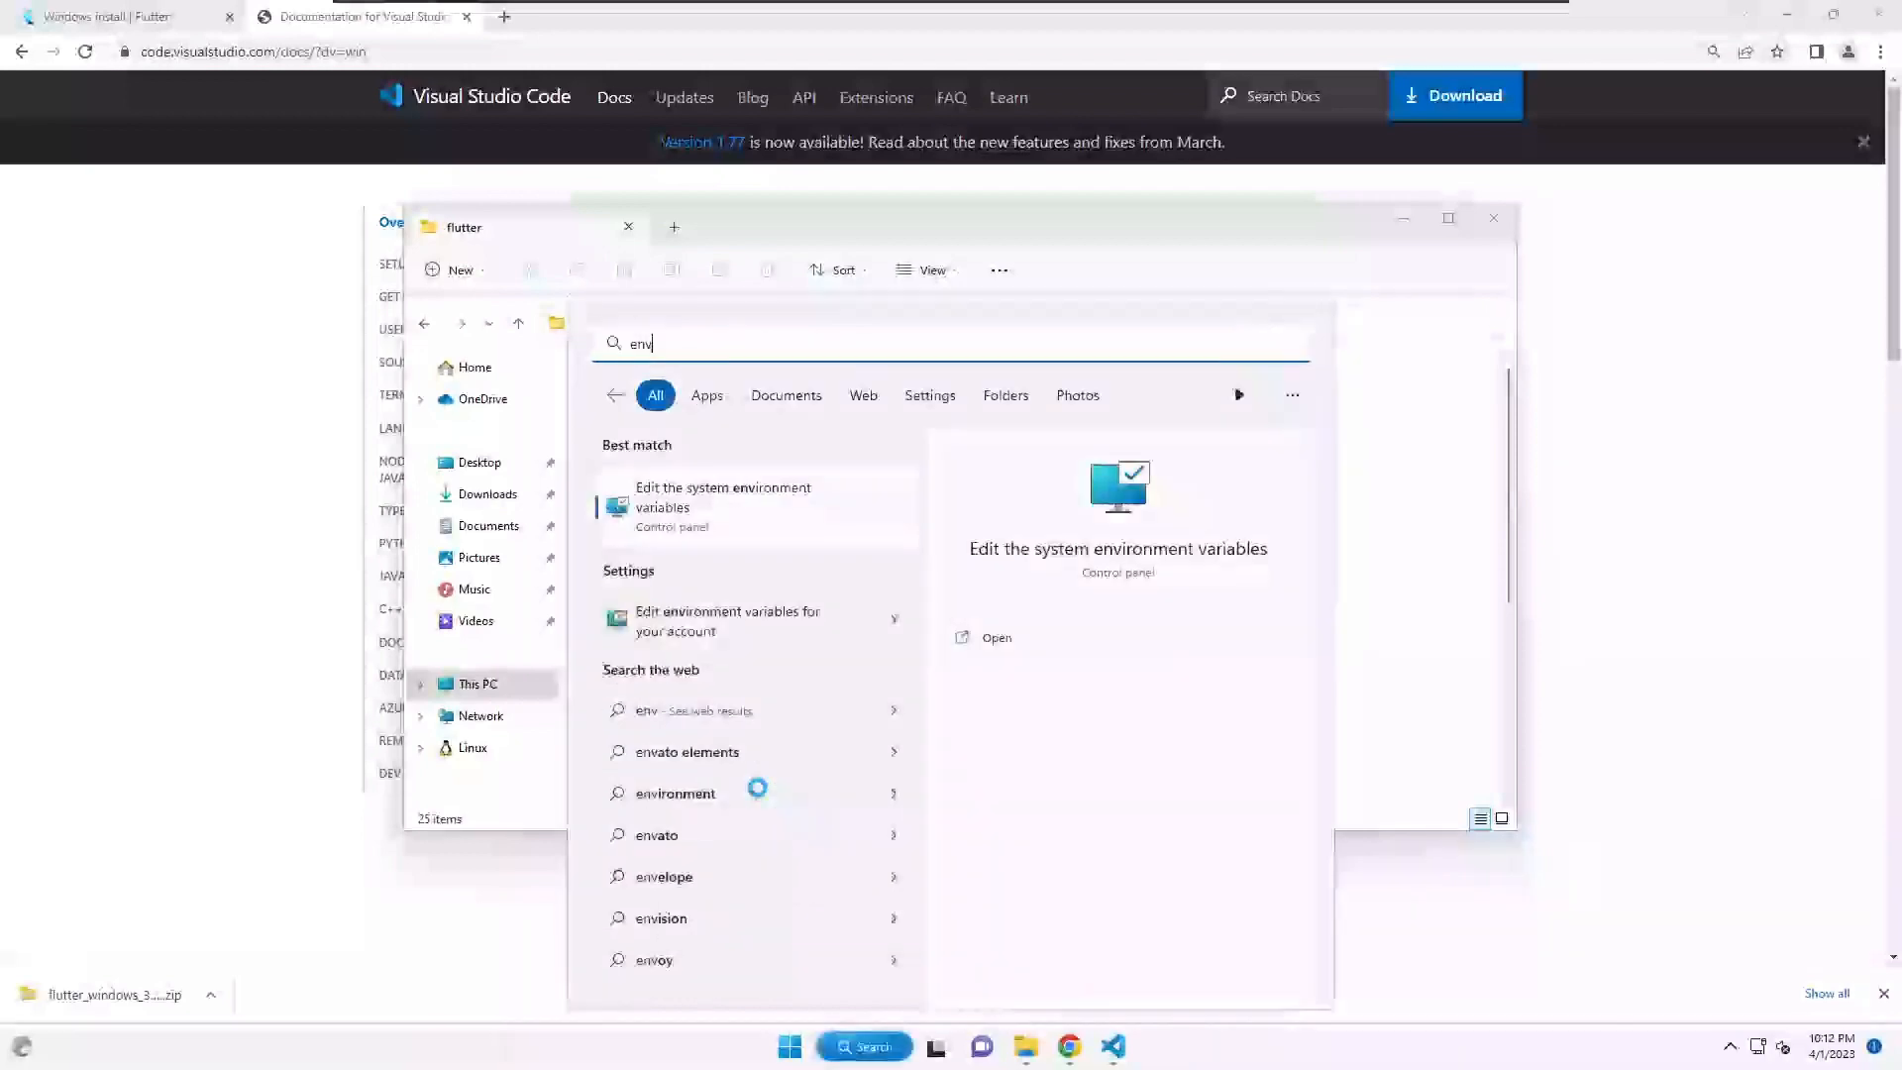
left_click(655, 511)
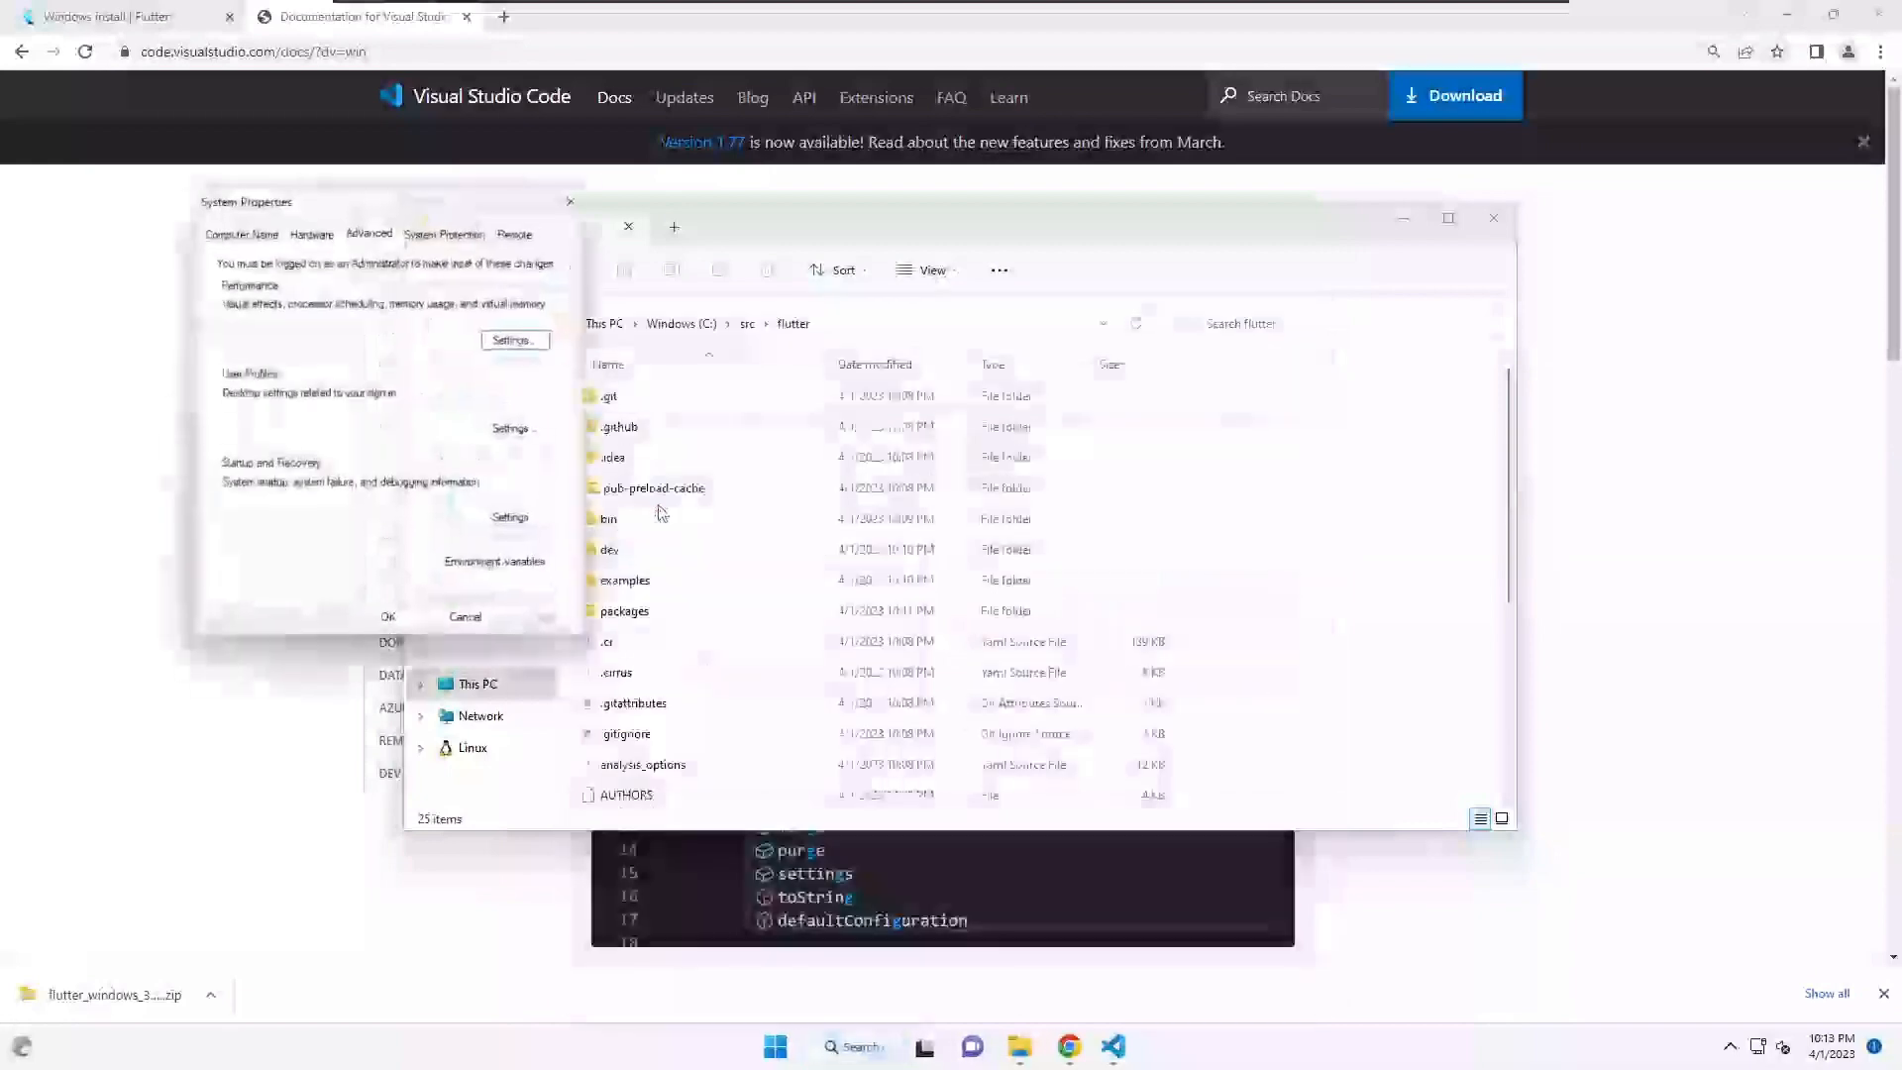
left_click(479, 574)
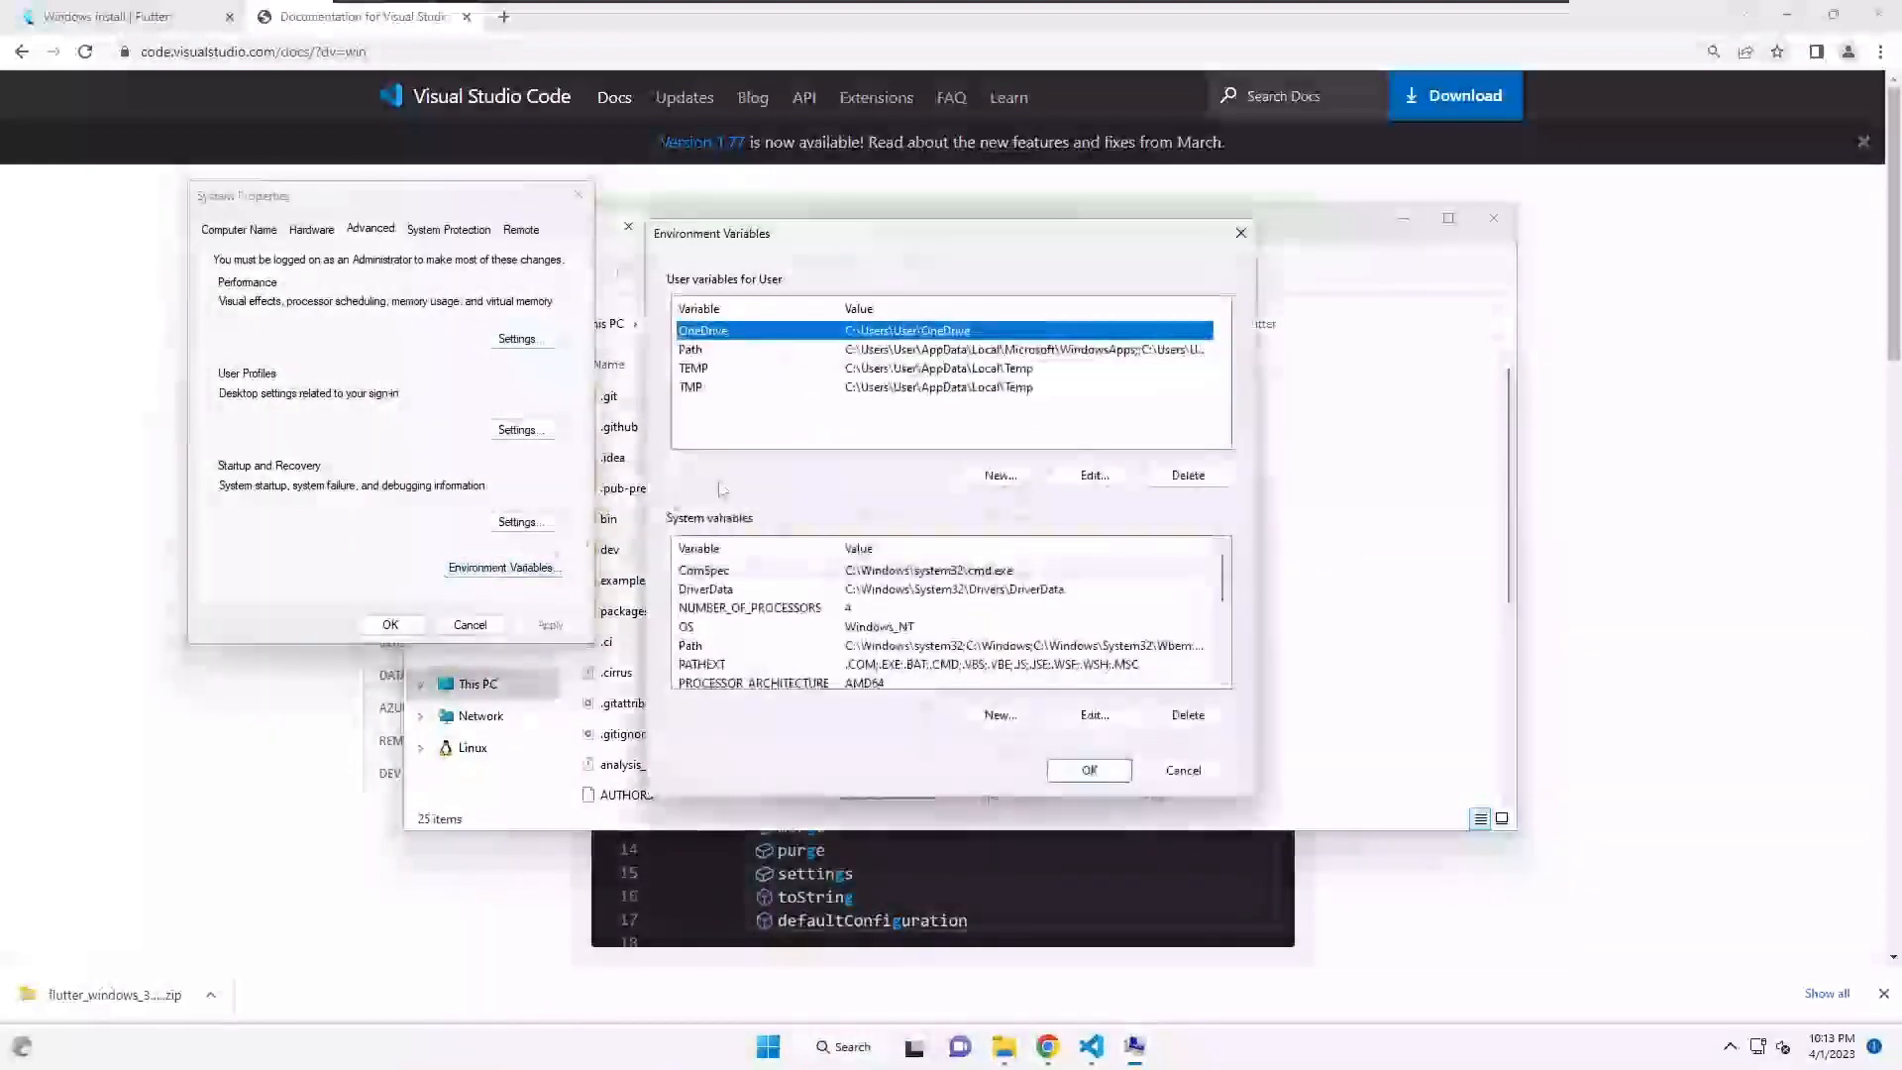
double_click(692, 350)
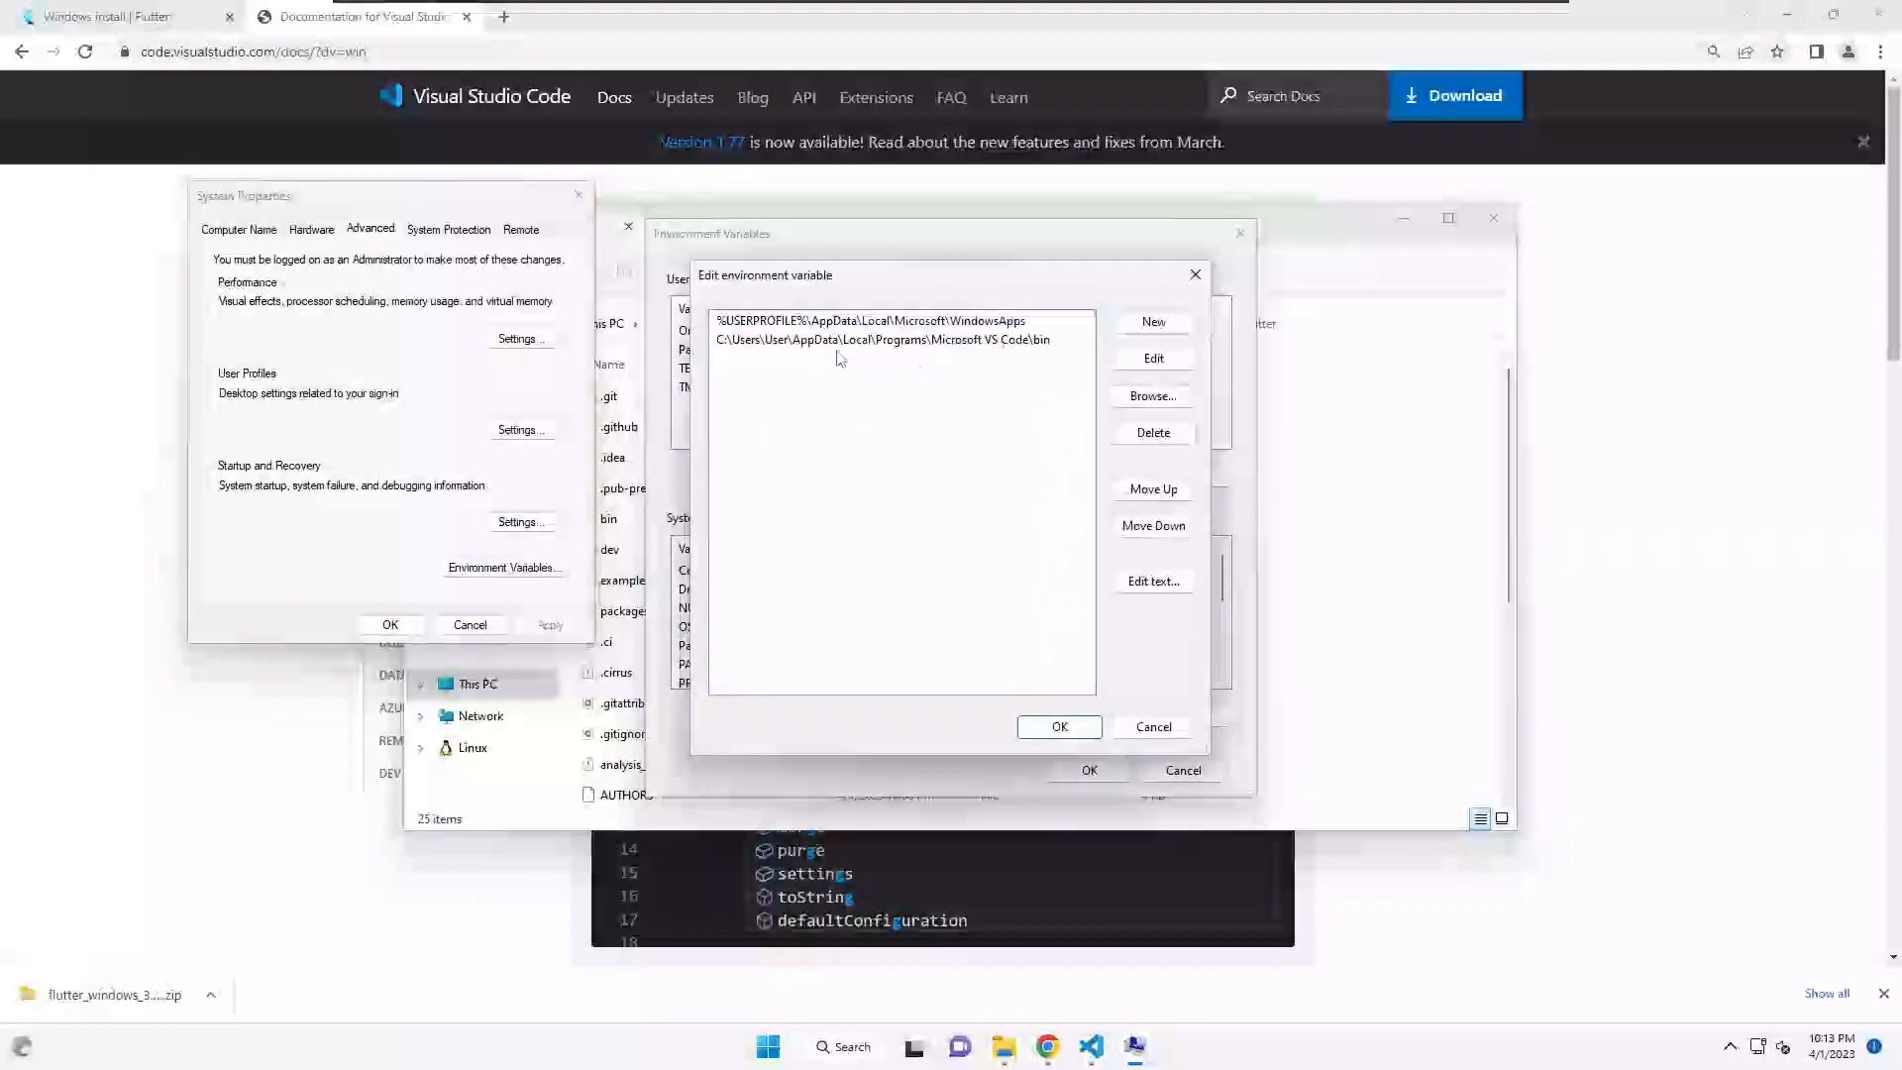
- Add C:\src\flutter\bin as a new Path entry and save the changes
left_click(1136, 326)
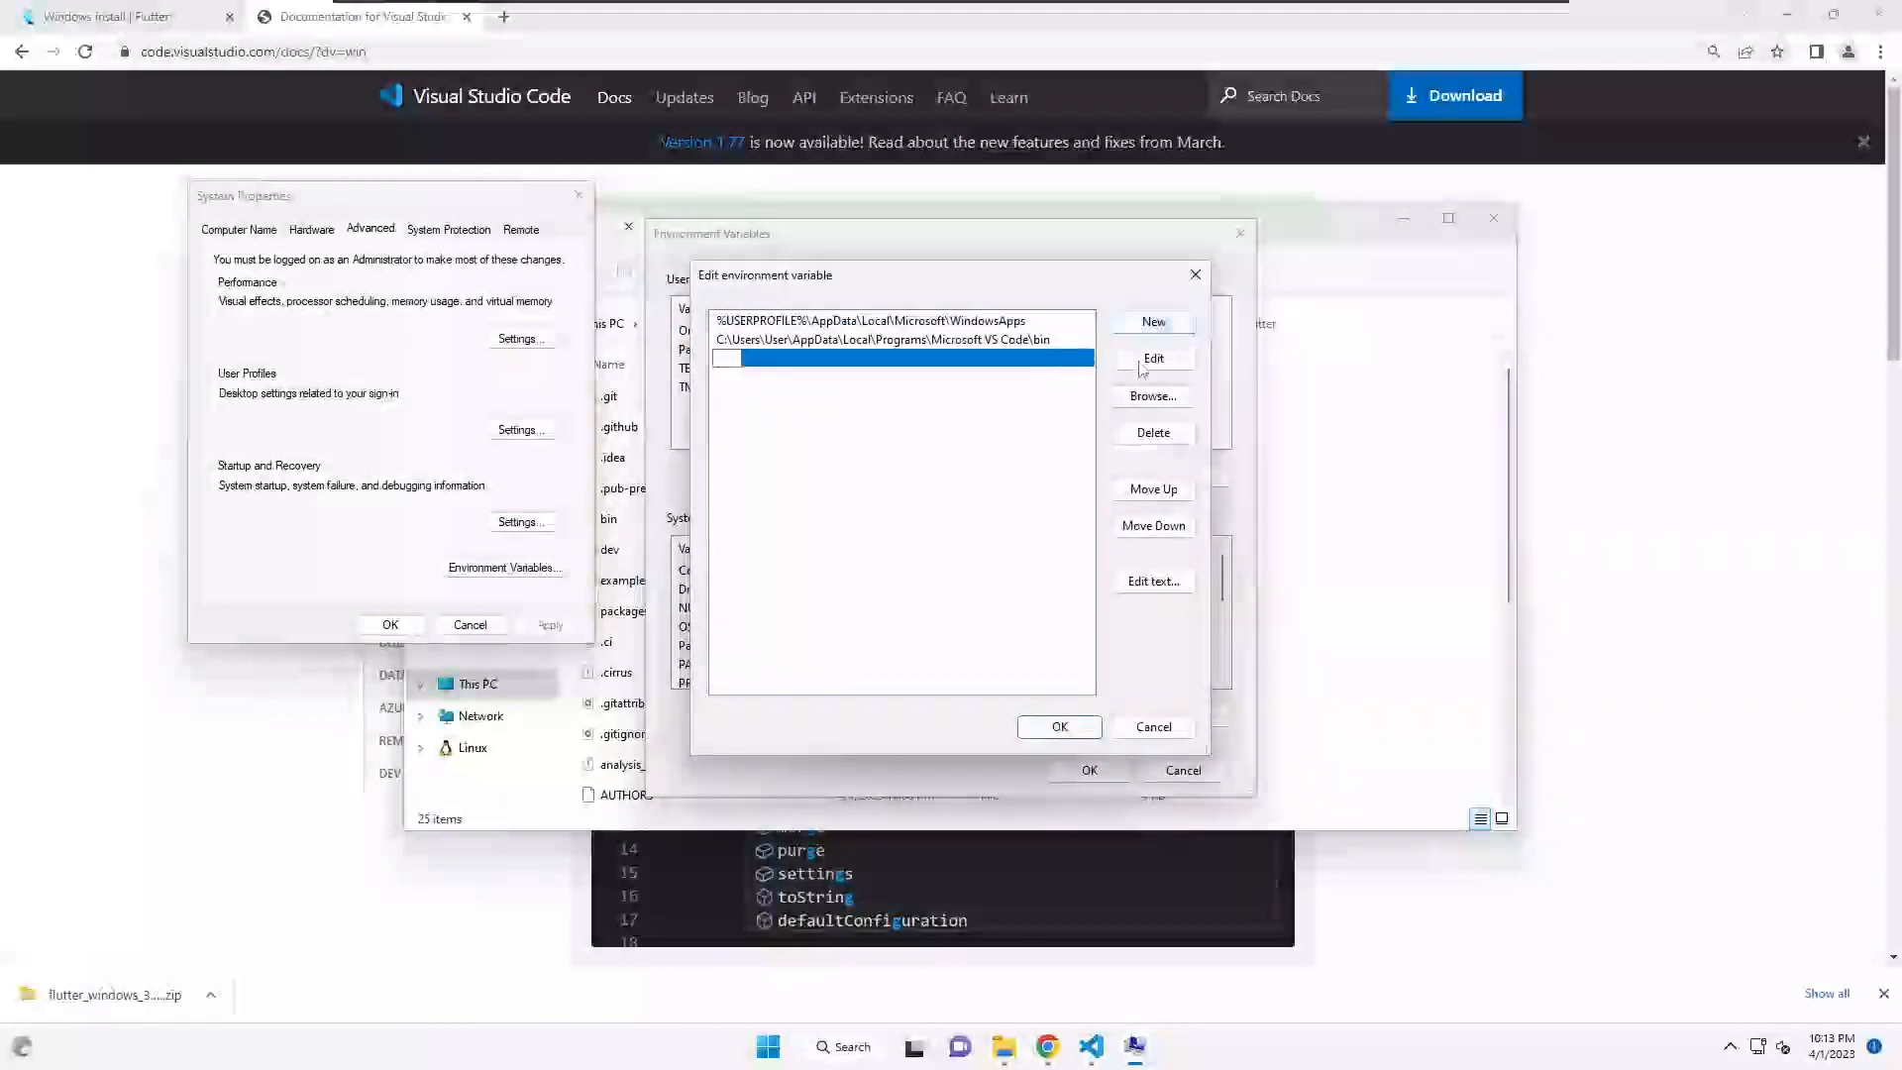
left_click(1151, 396)
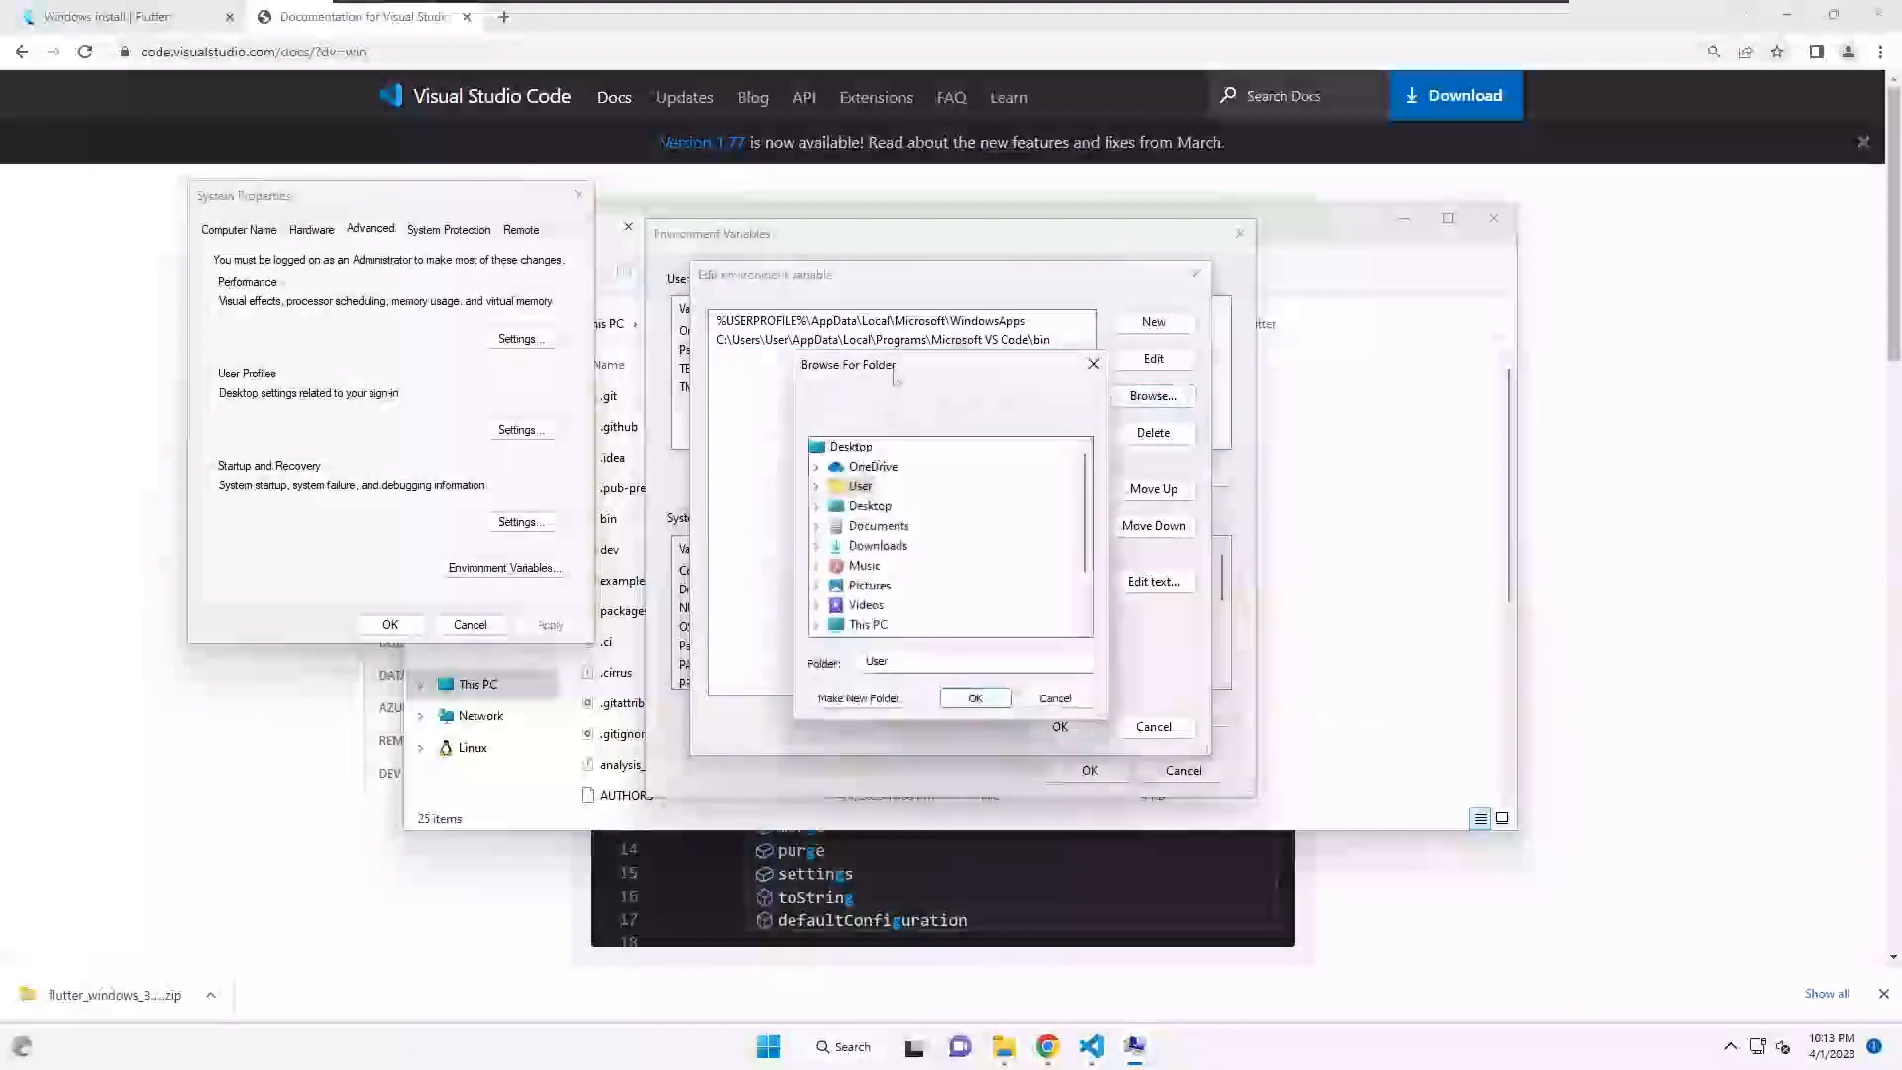
left_click_drag(935, 364, 803, 294)
scroll(769, 452, "down", 2)
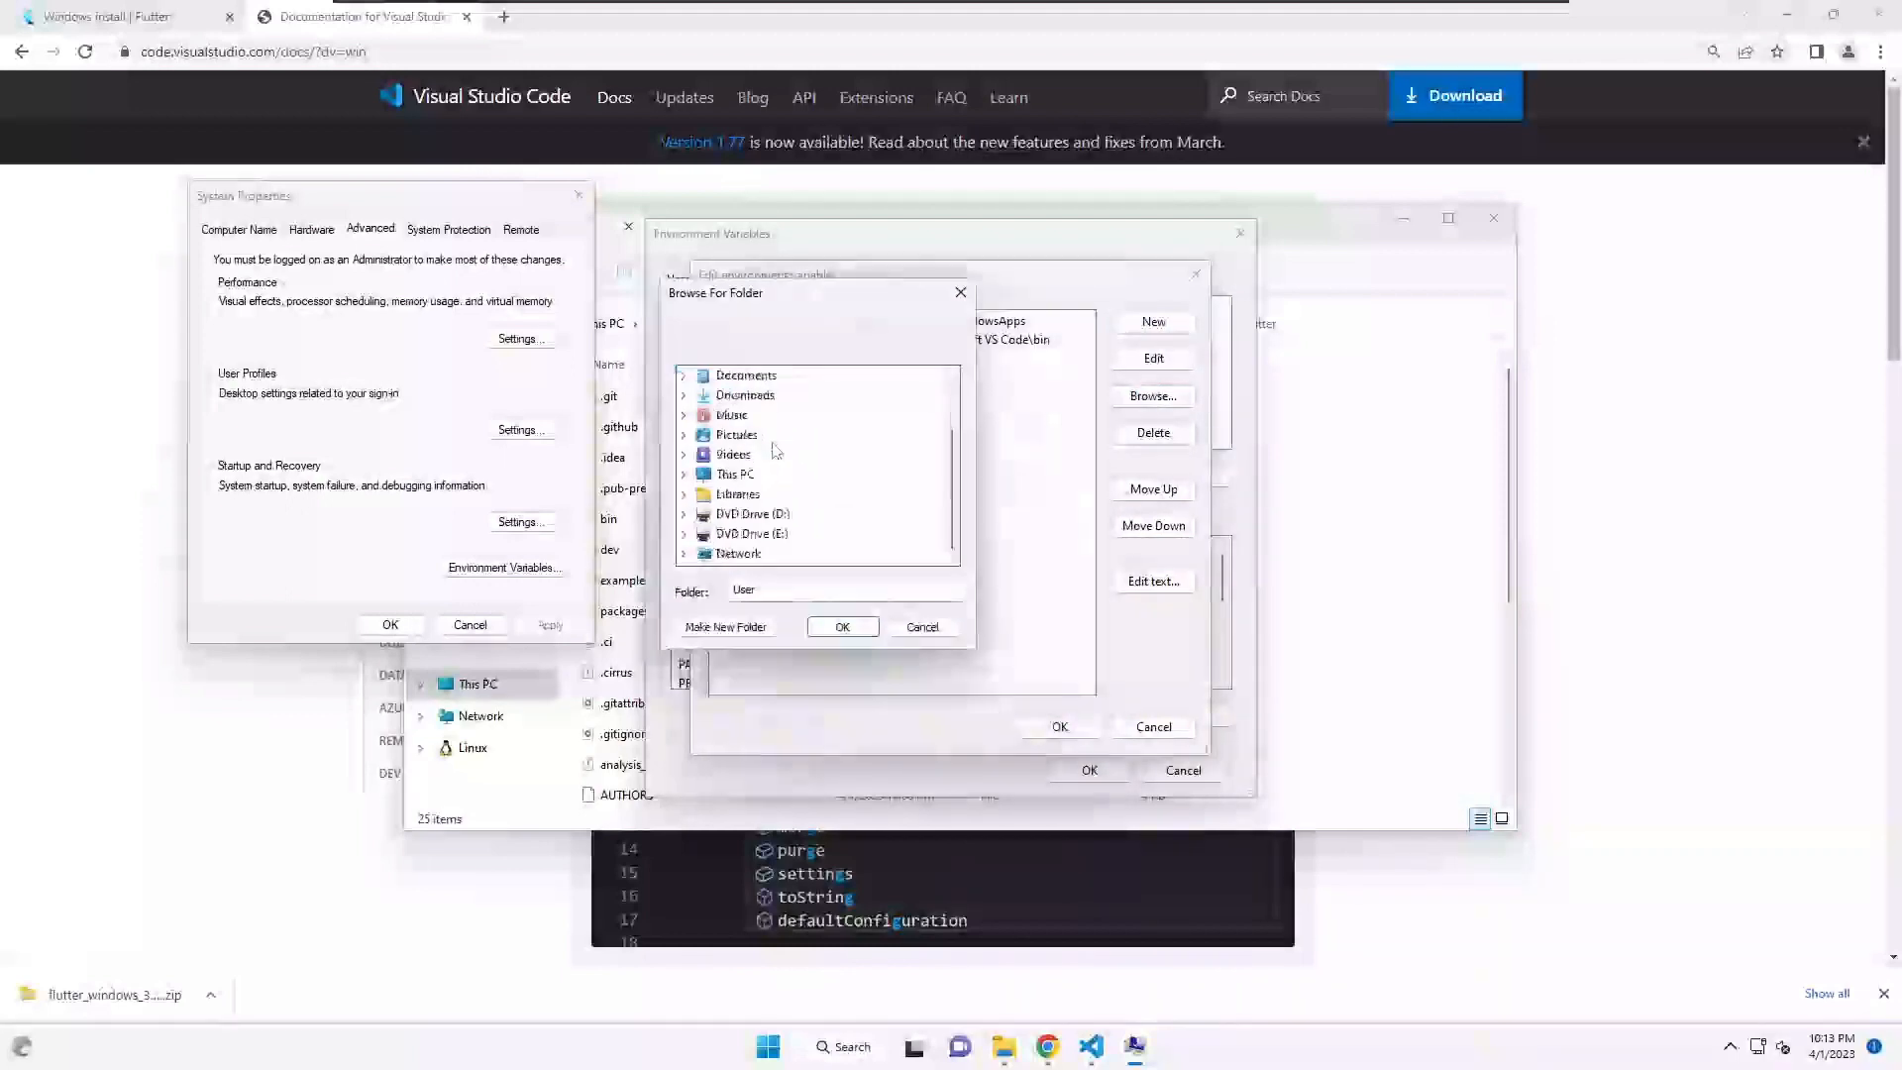
left_click(683, 476)
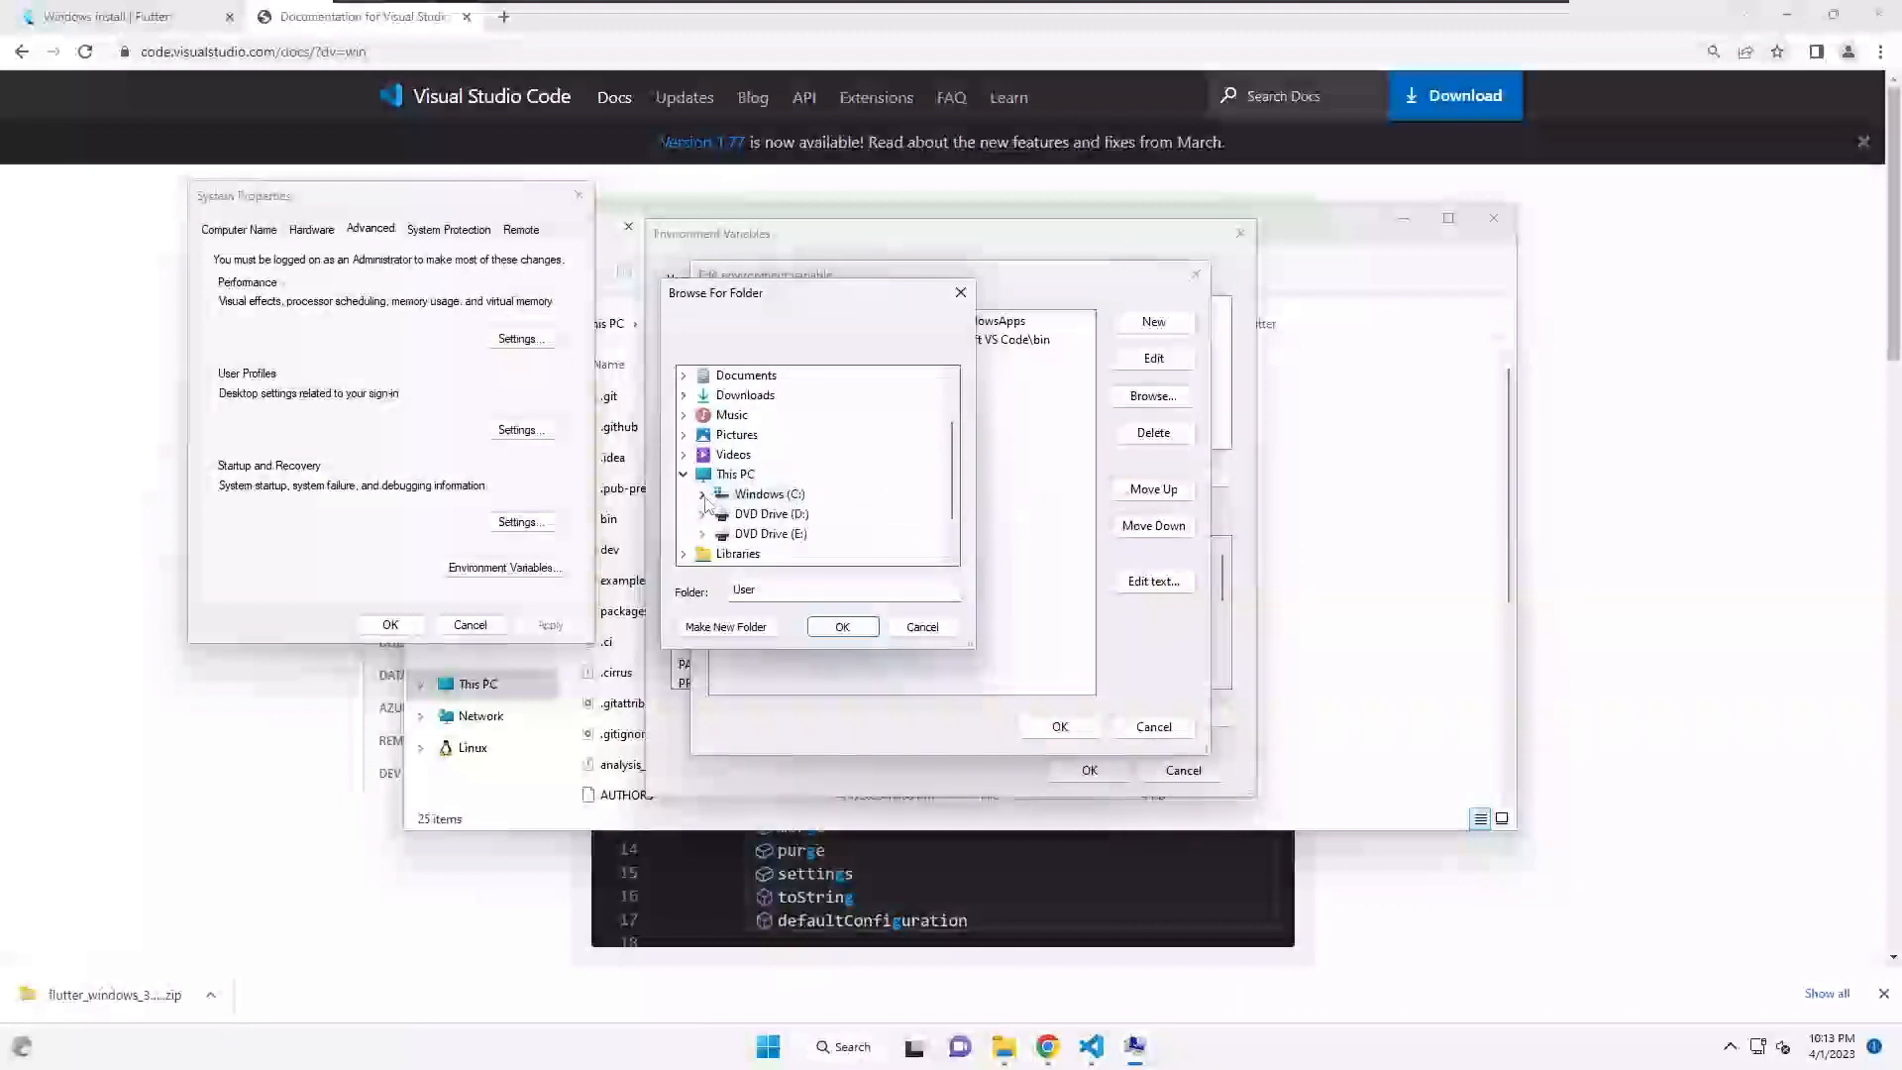
left_click(702, 495)
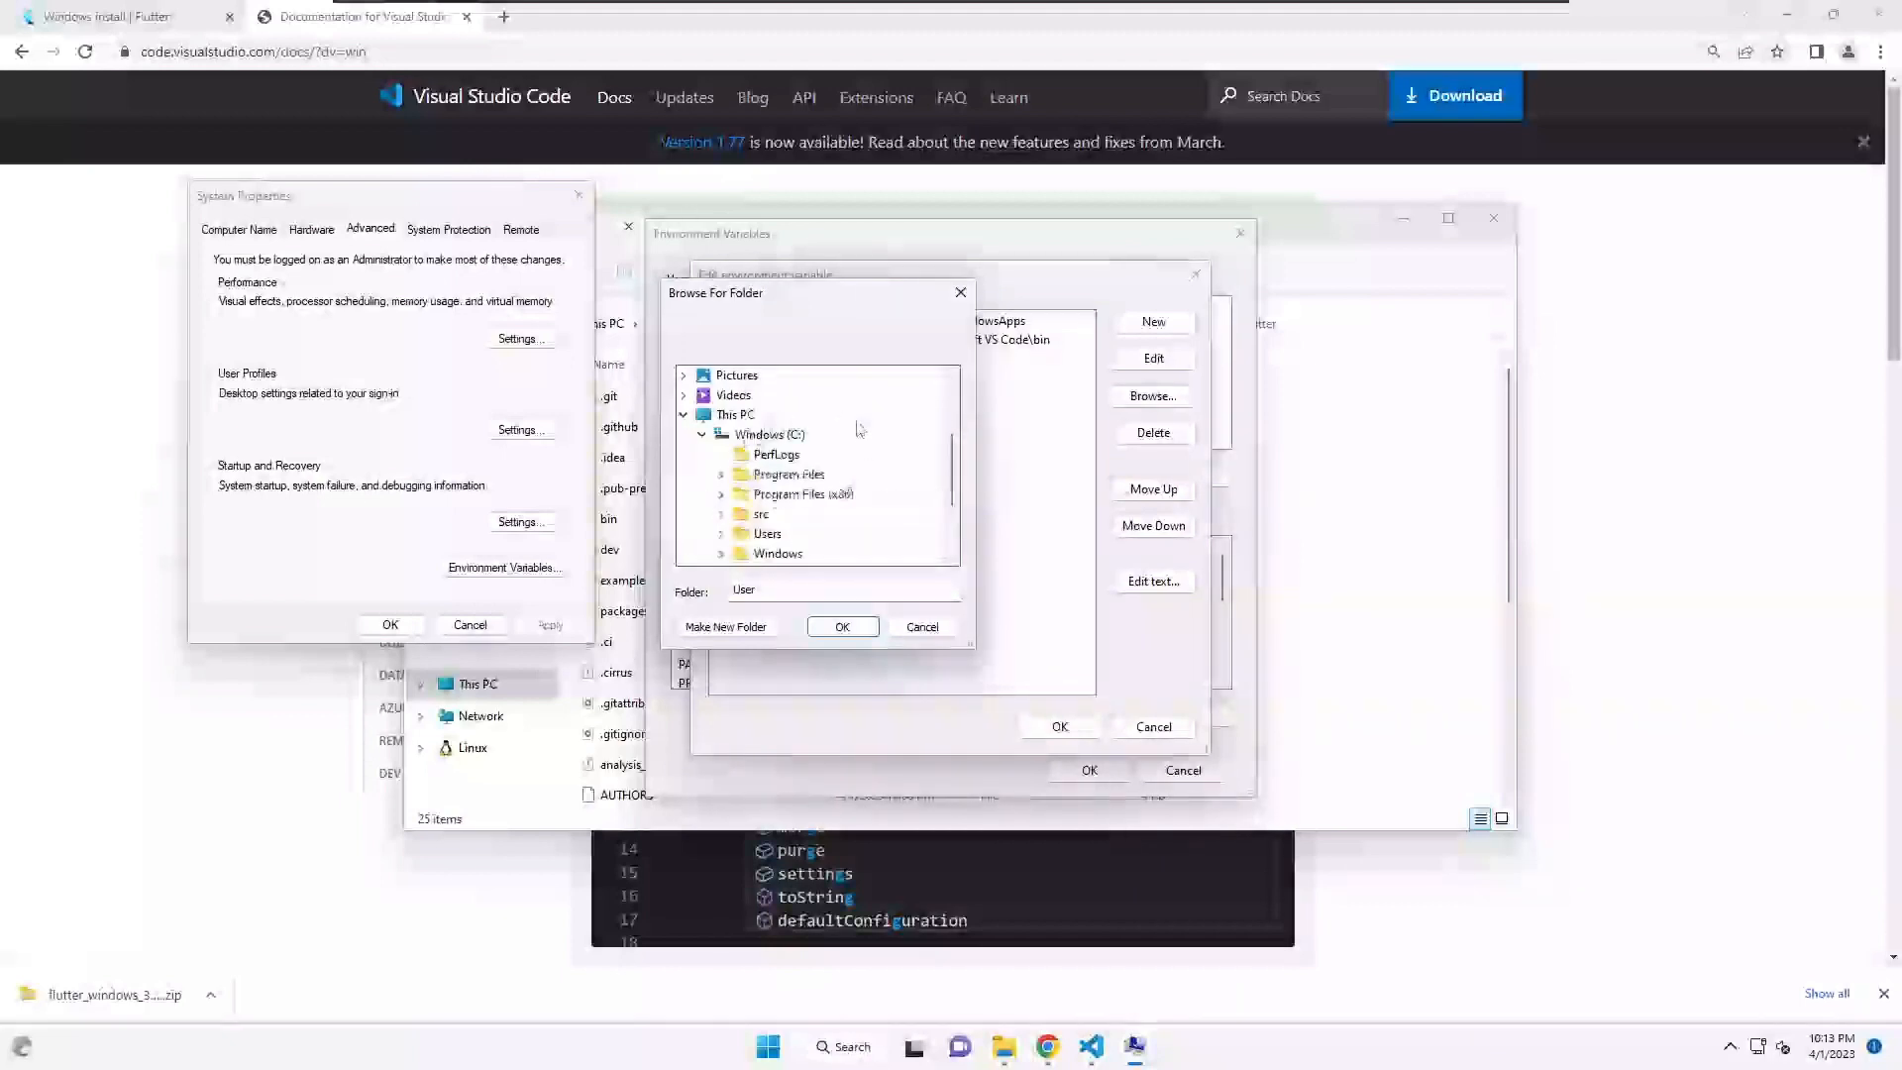
left_click(720, 513)
left_click(739, 474)
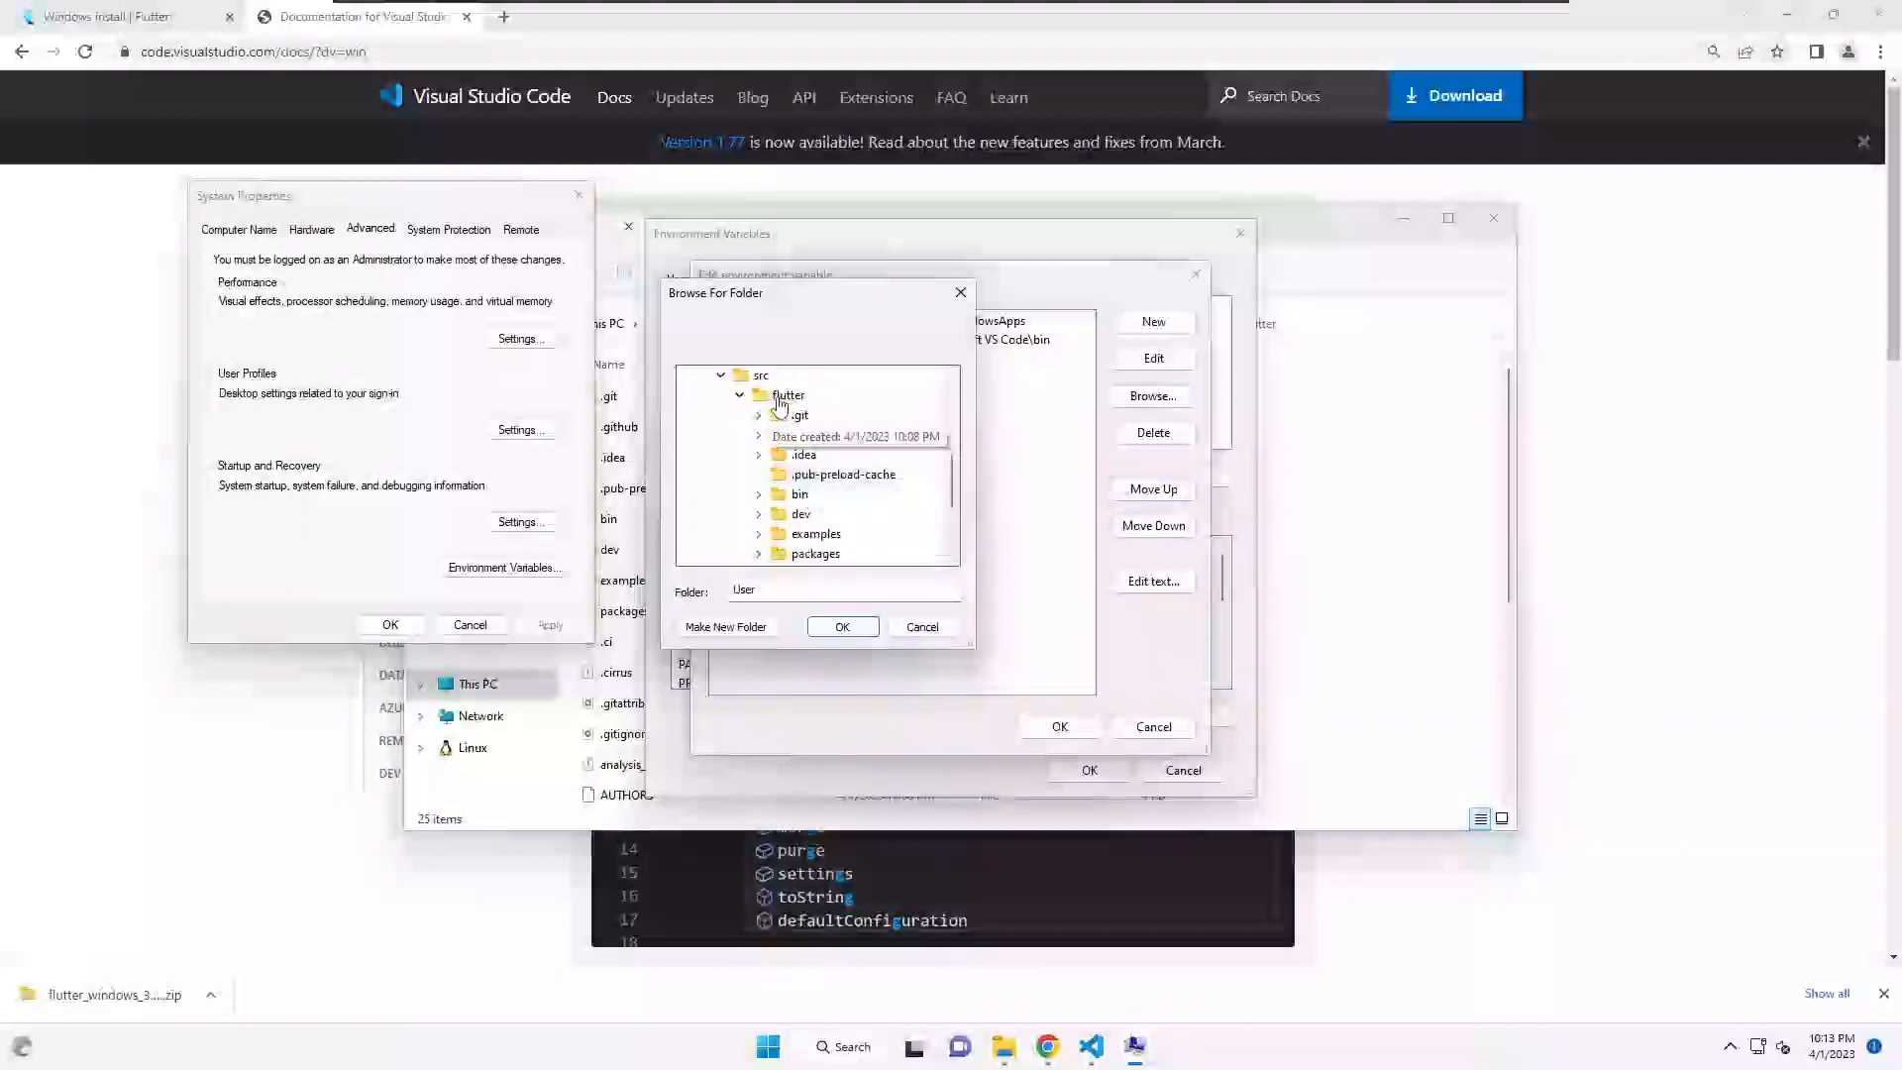
double_click(799, 493)
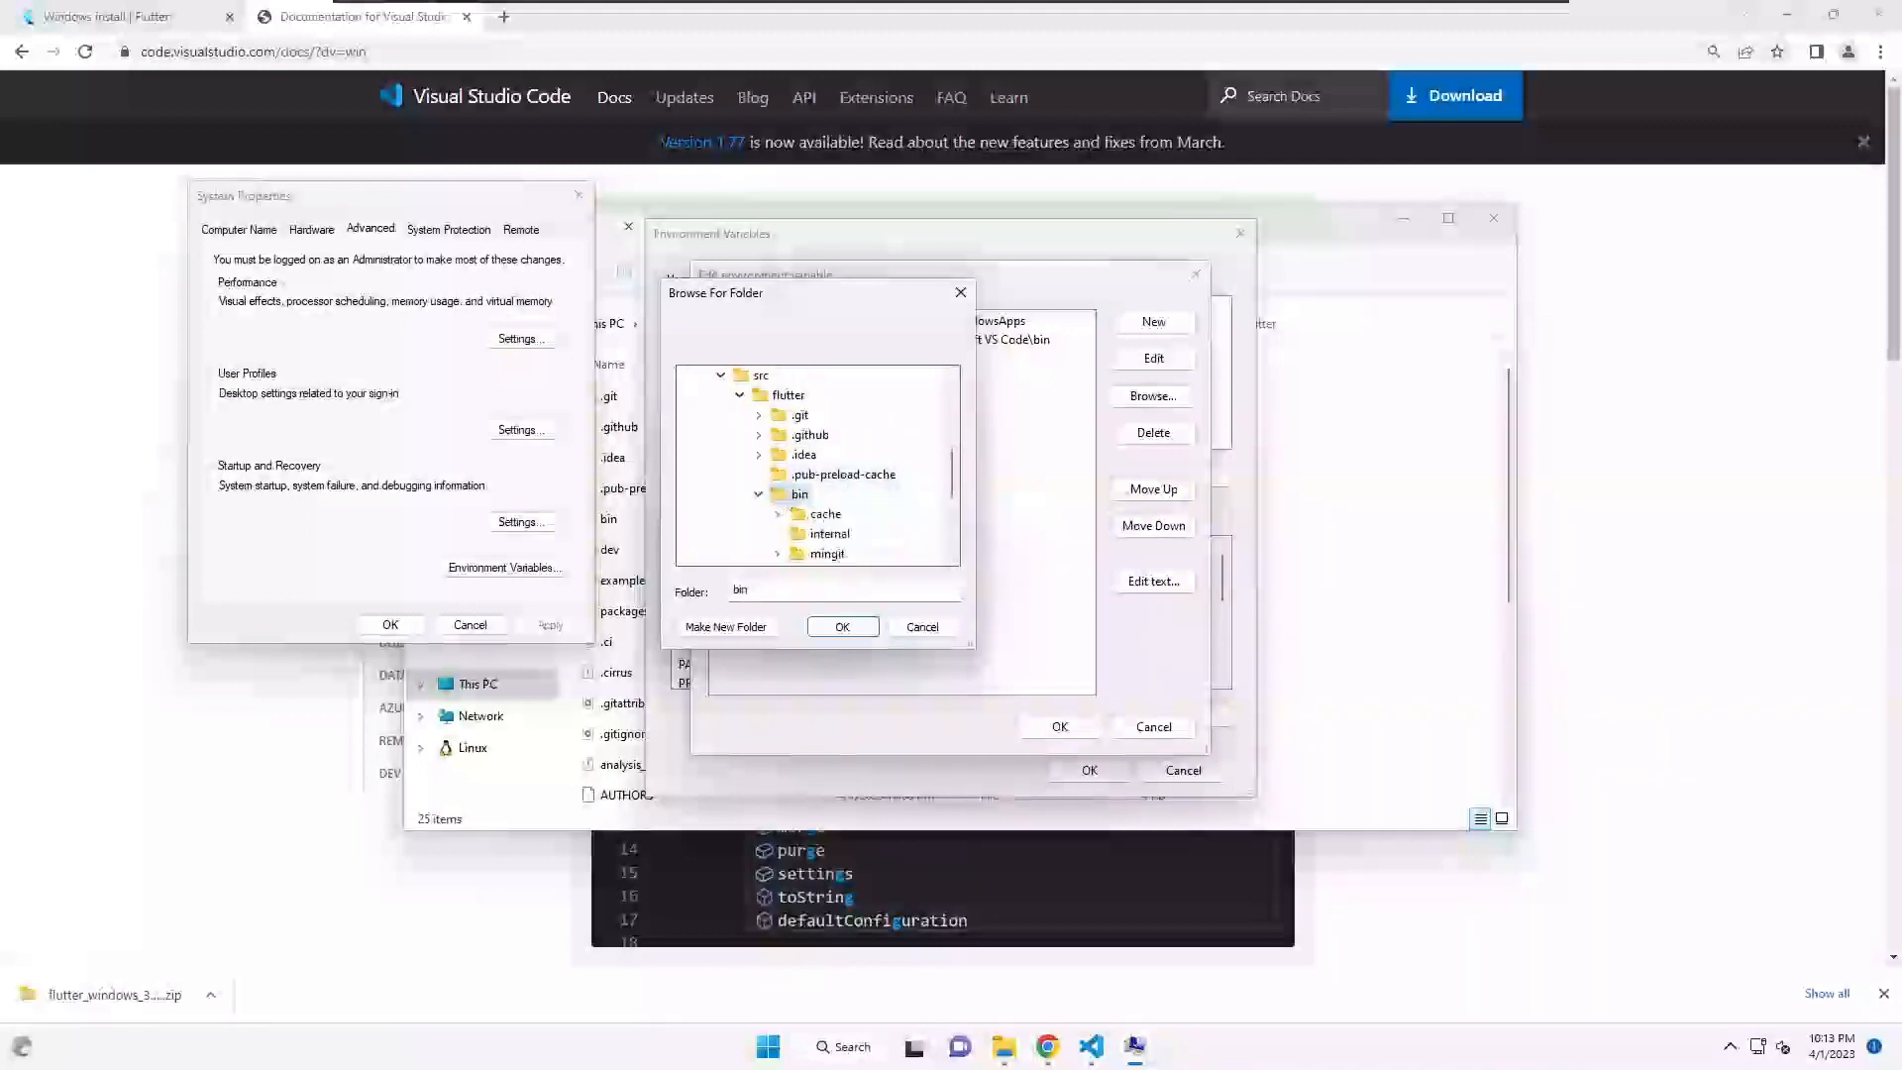
left_click(842, 627)
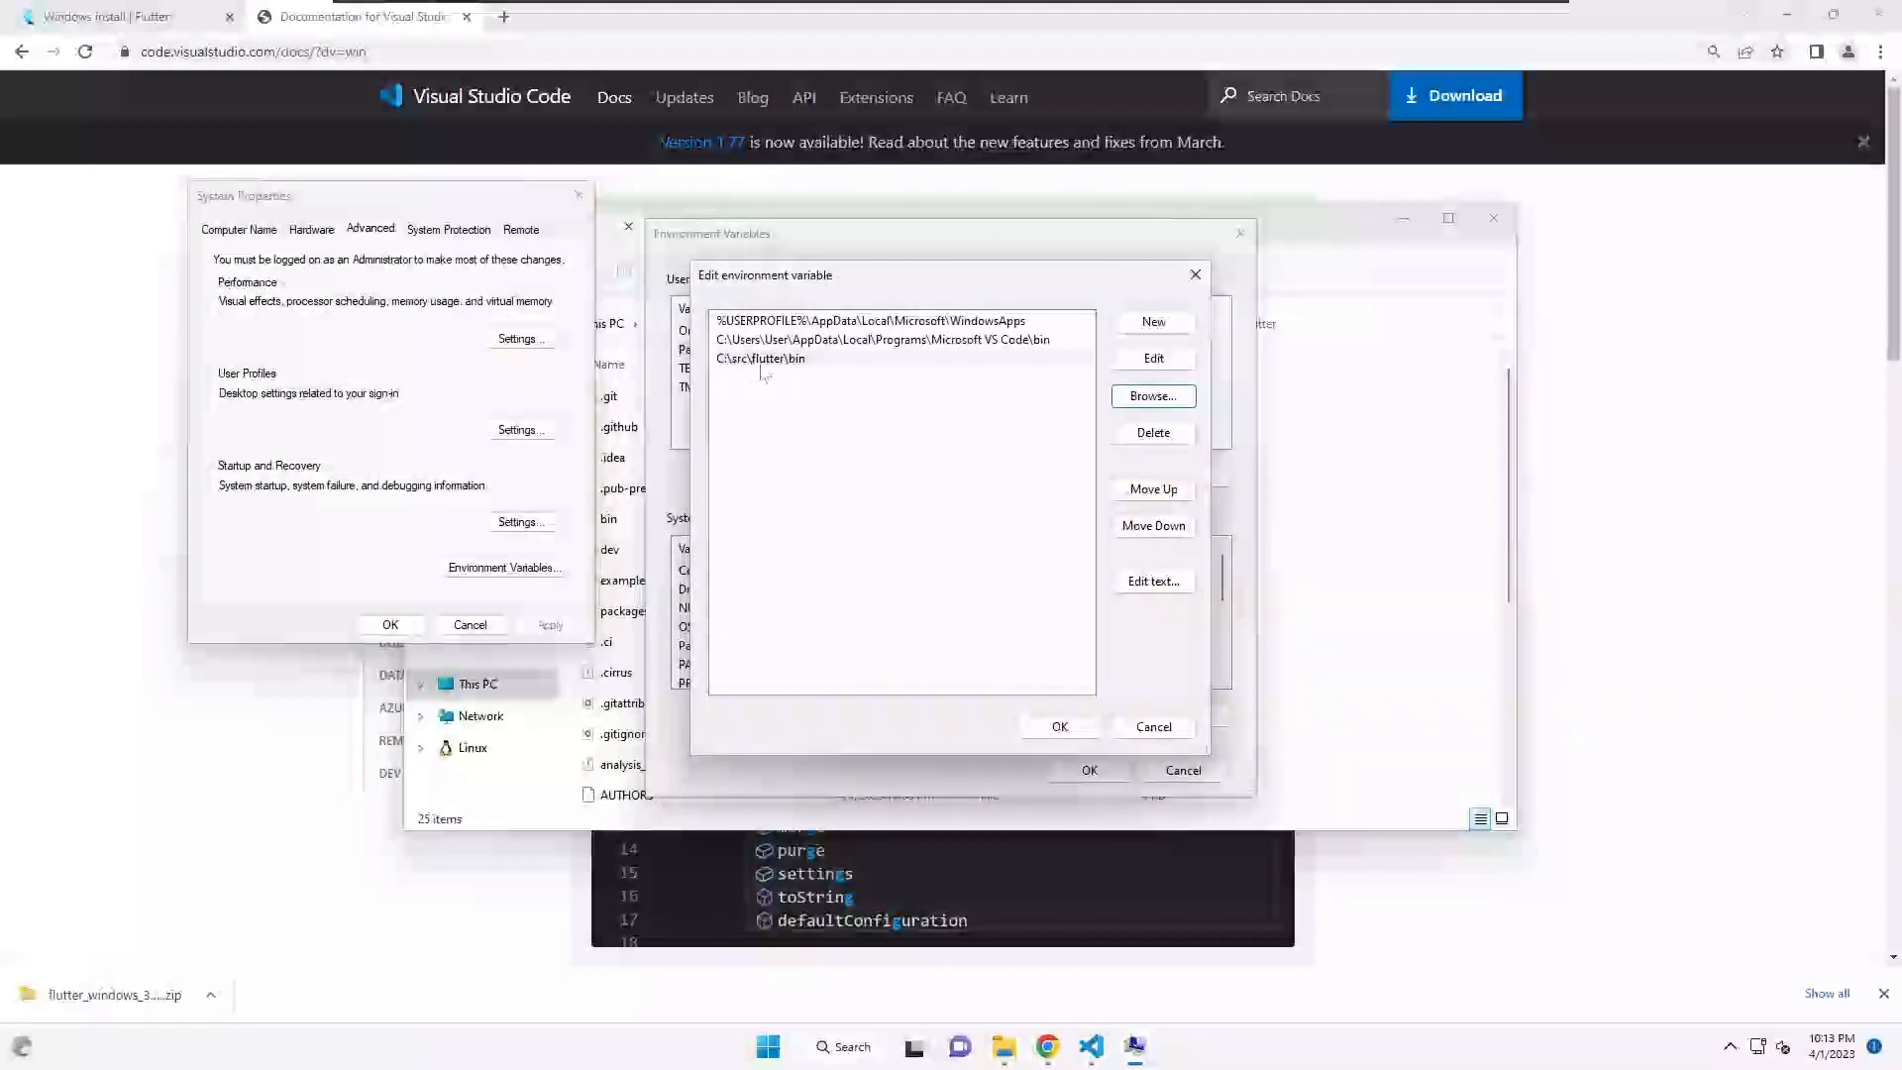
left_click(1059, 728)
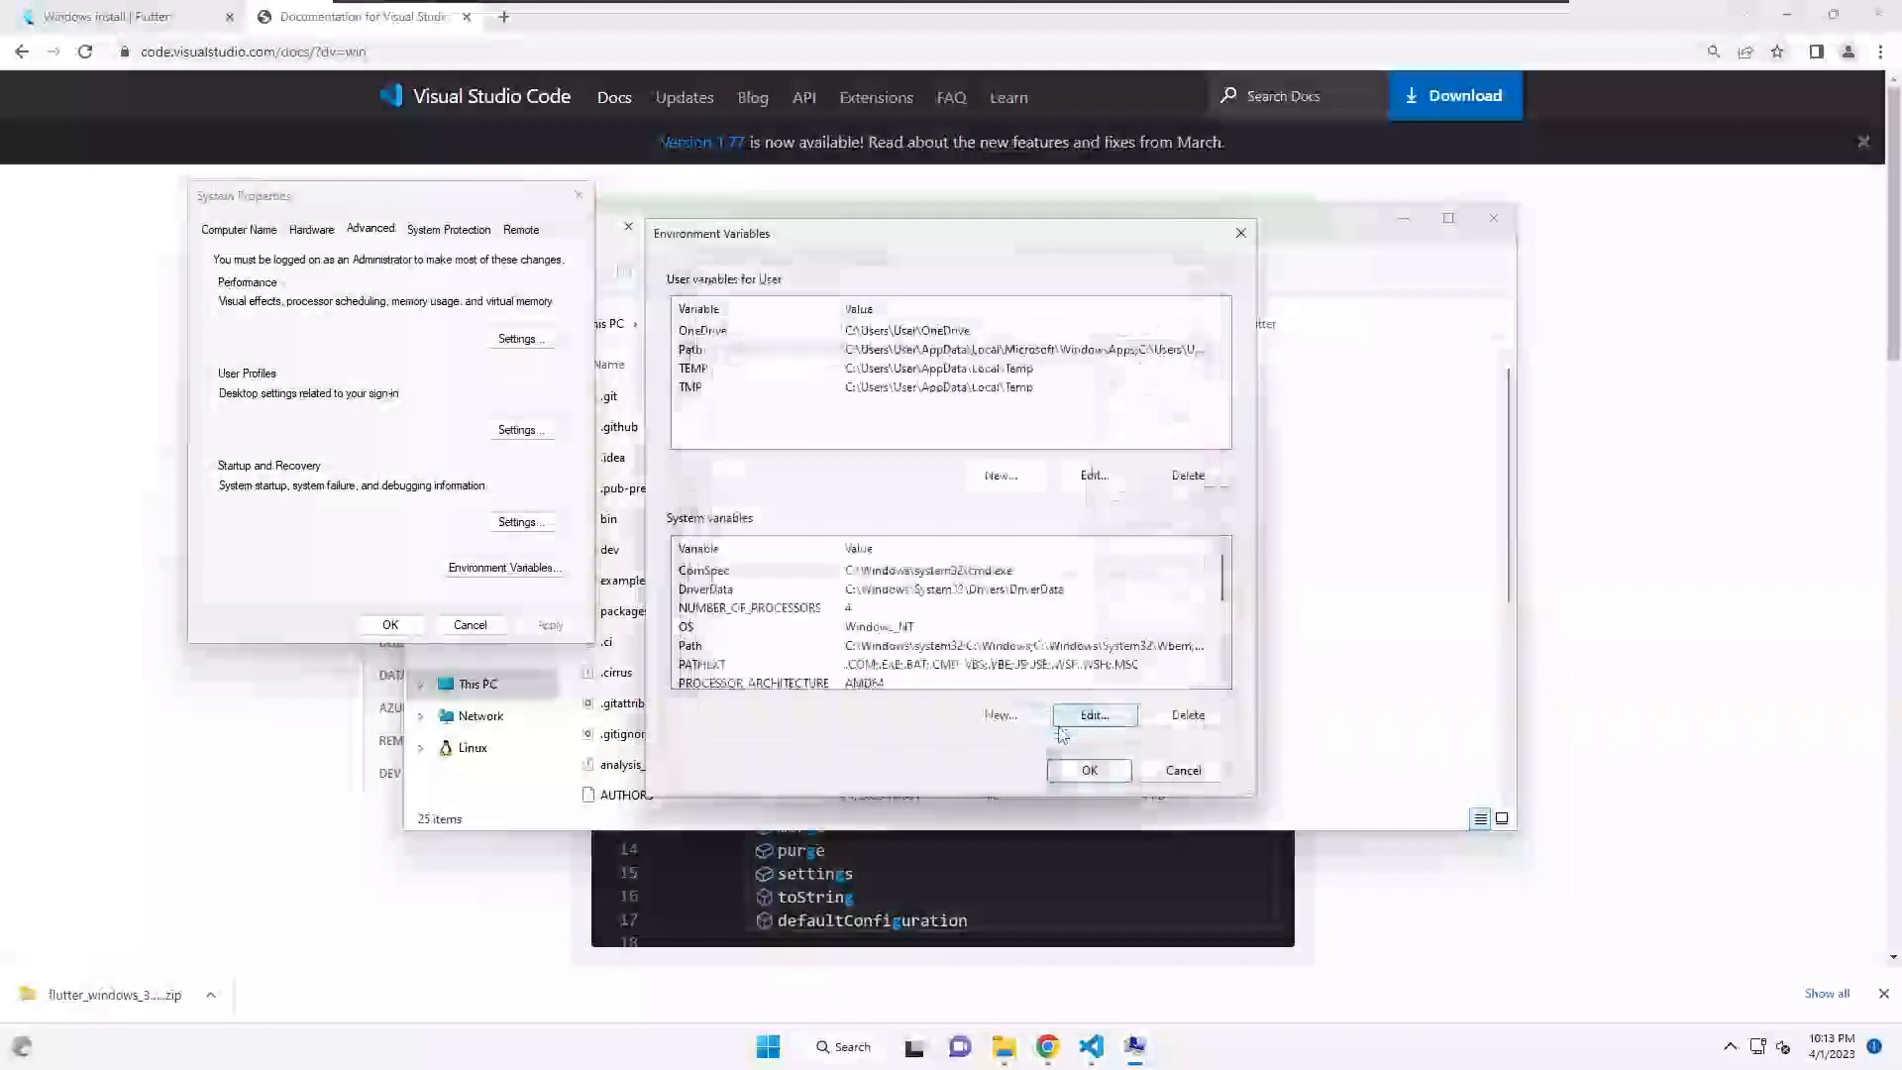
left_click(1089, 771)
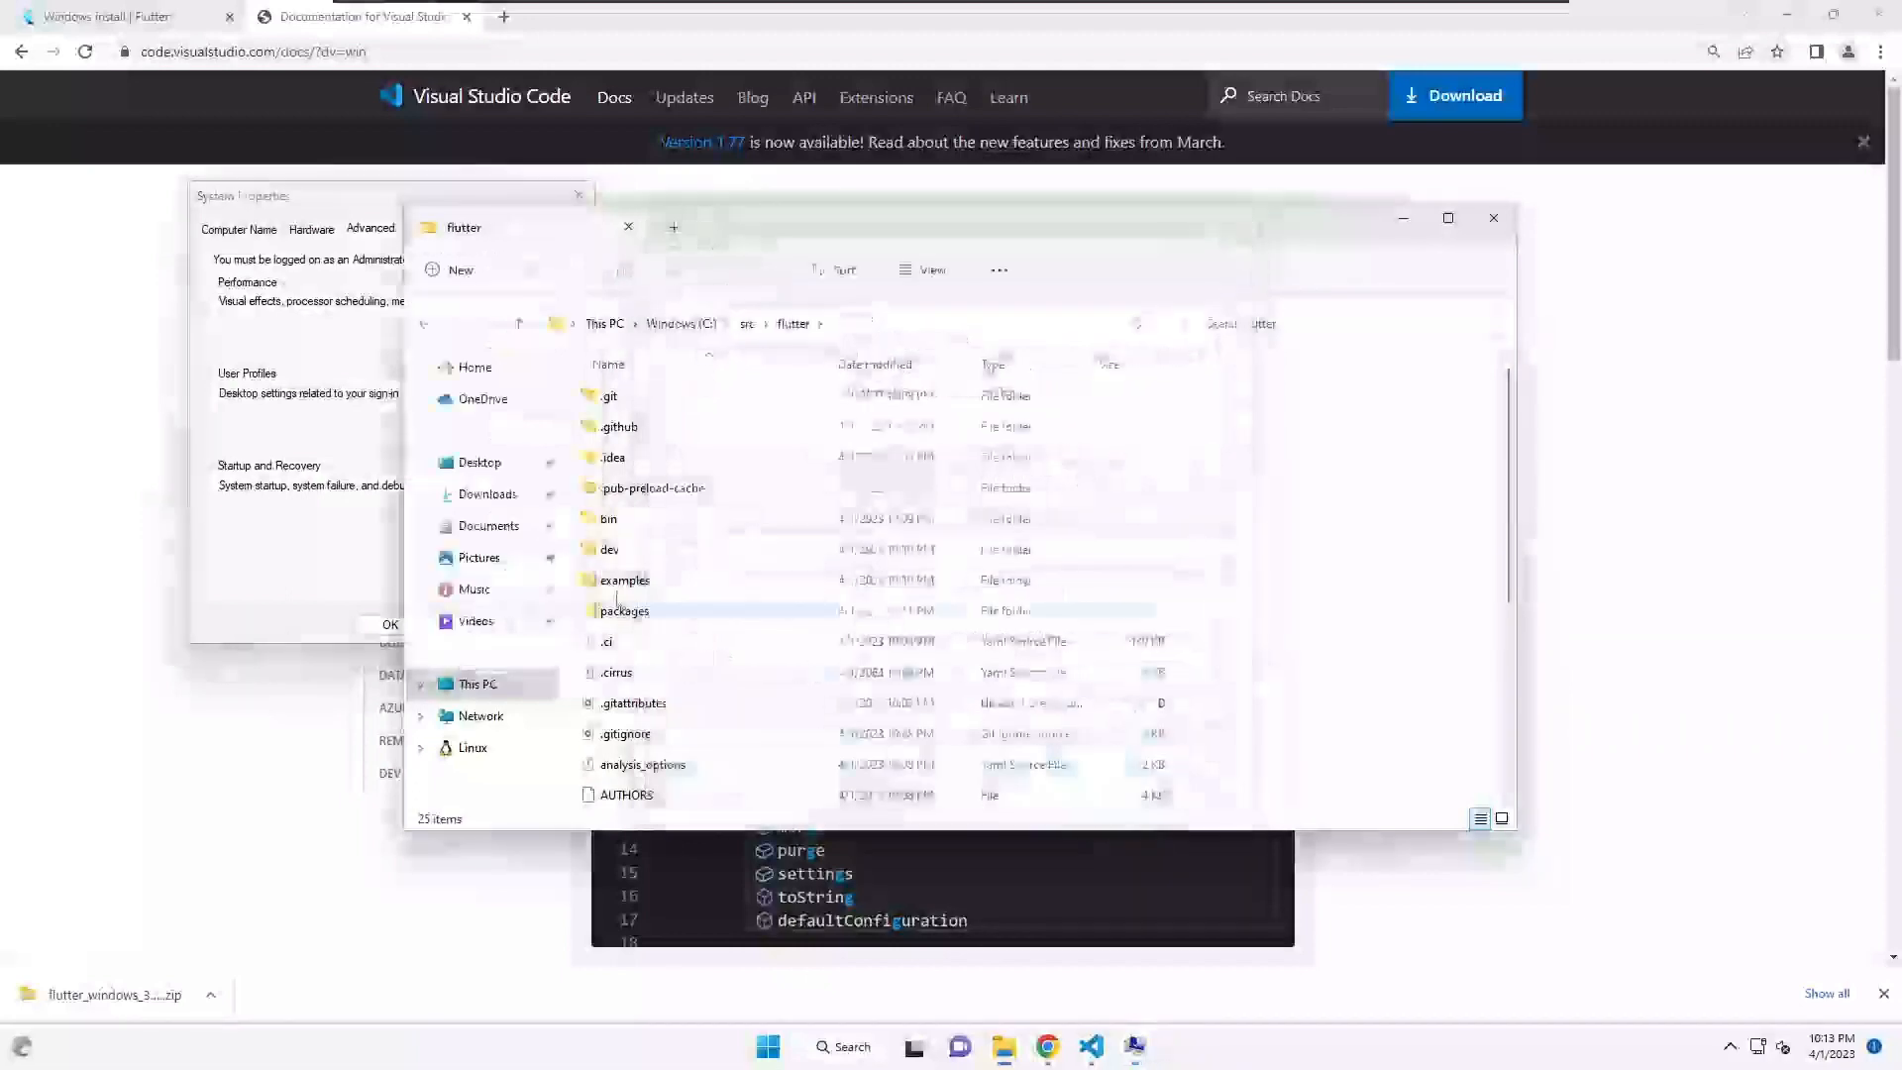
- Close System Properties and the flutter folder window, returning to VS Code
left_click(393, 630)
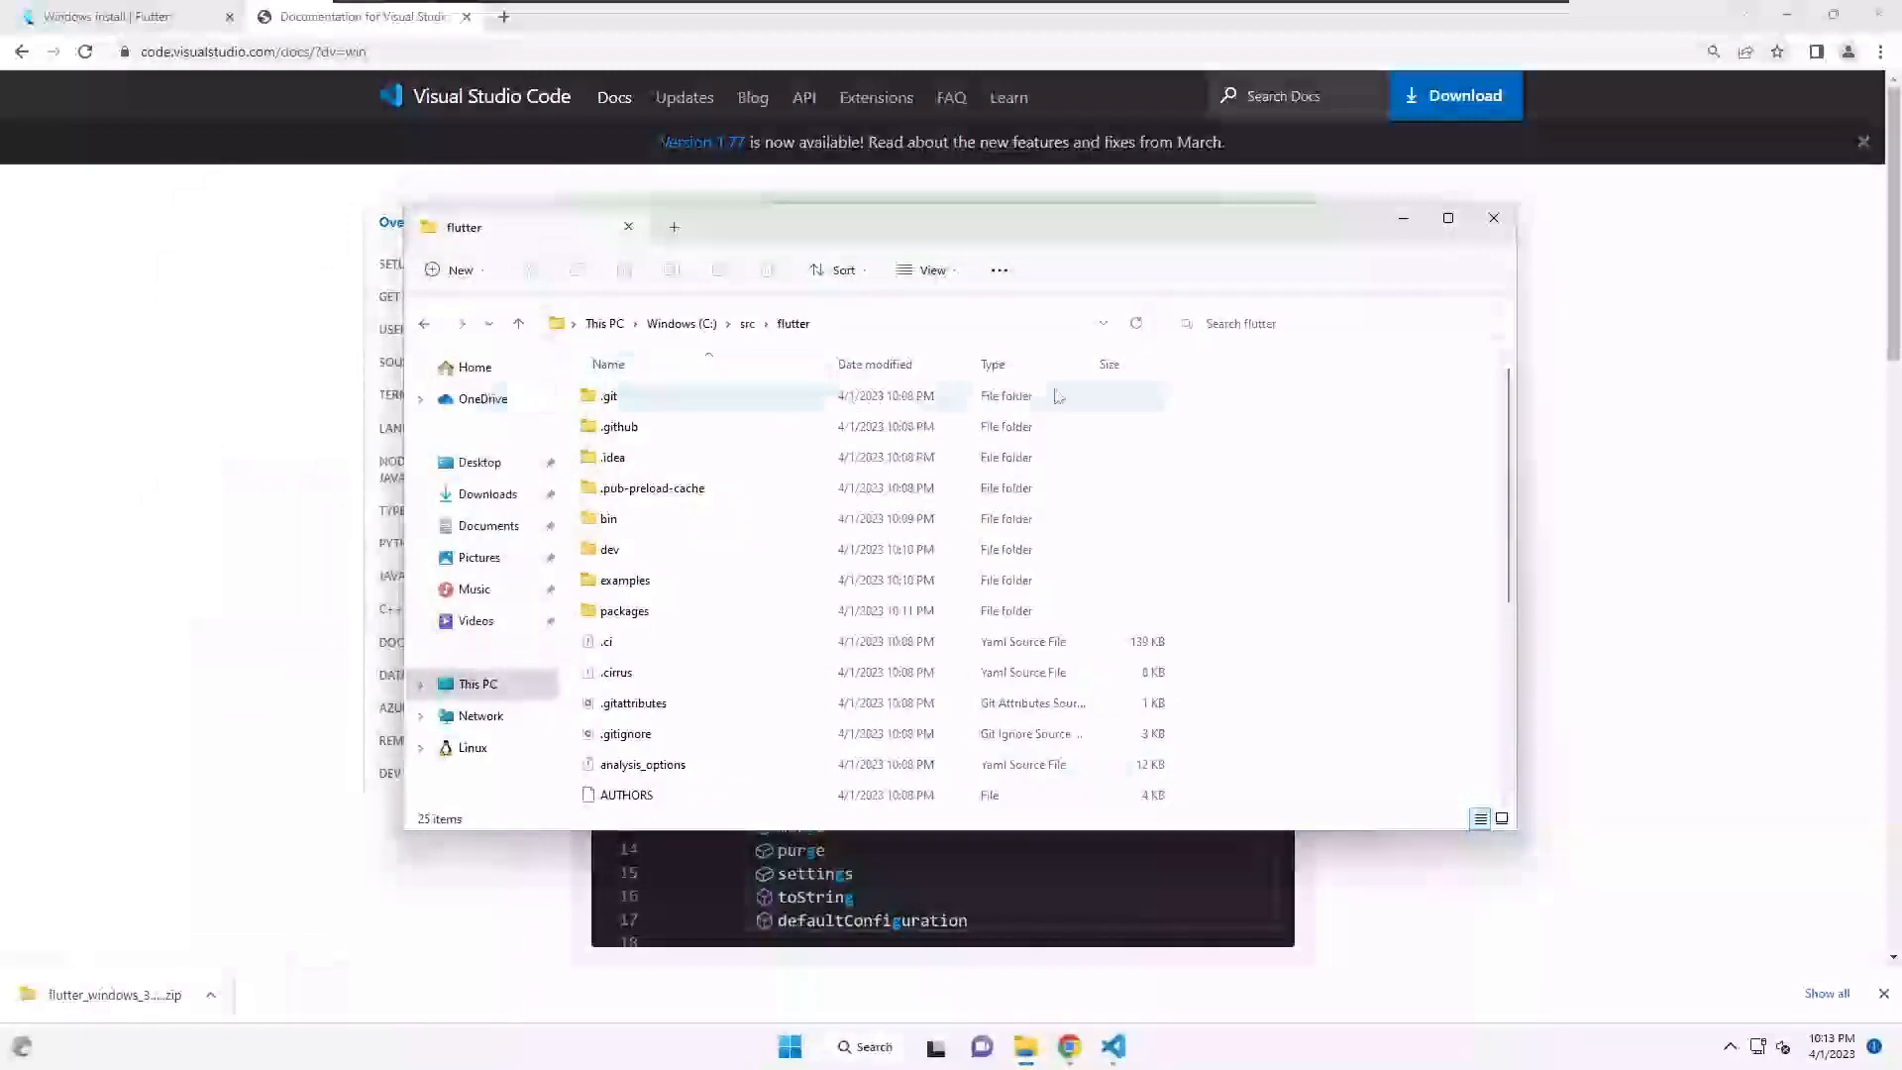
left_click(1494, 218)
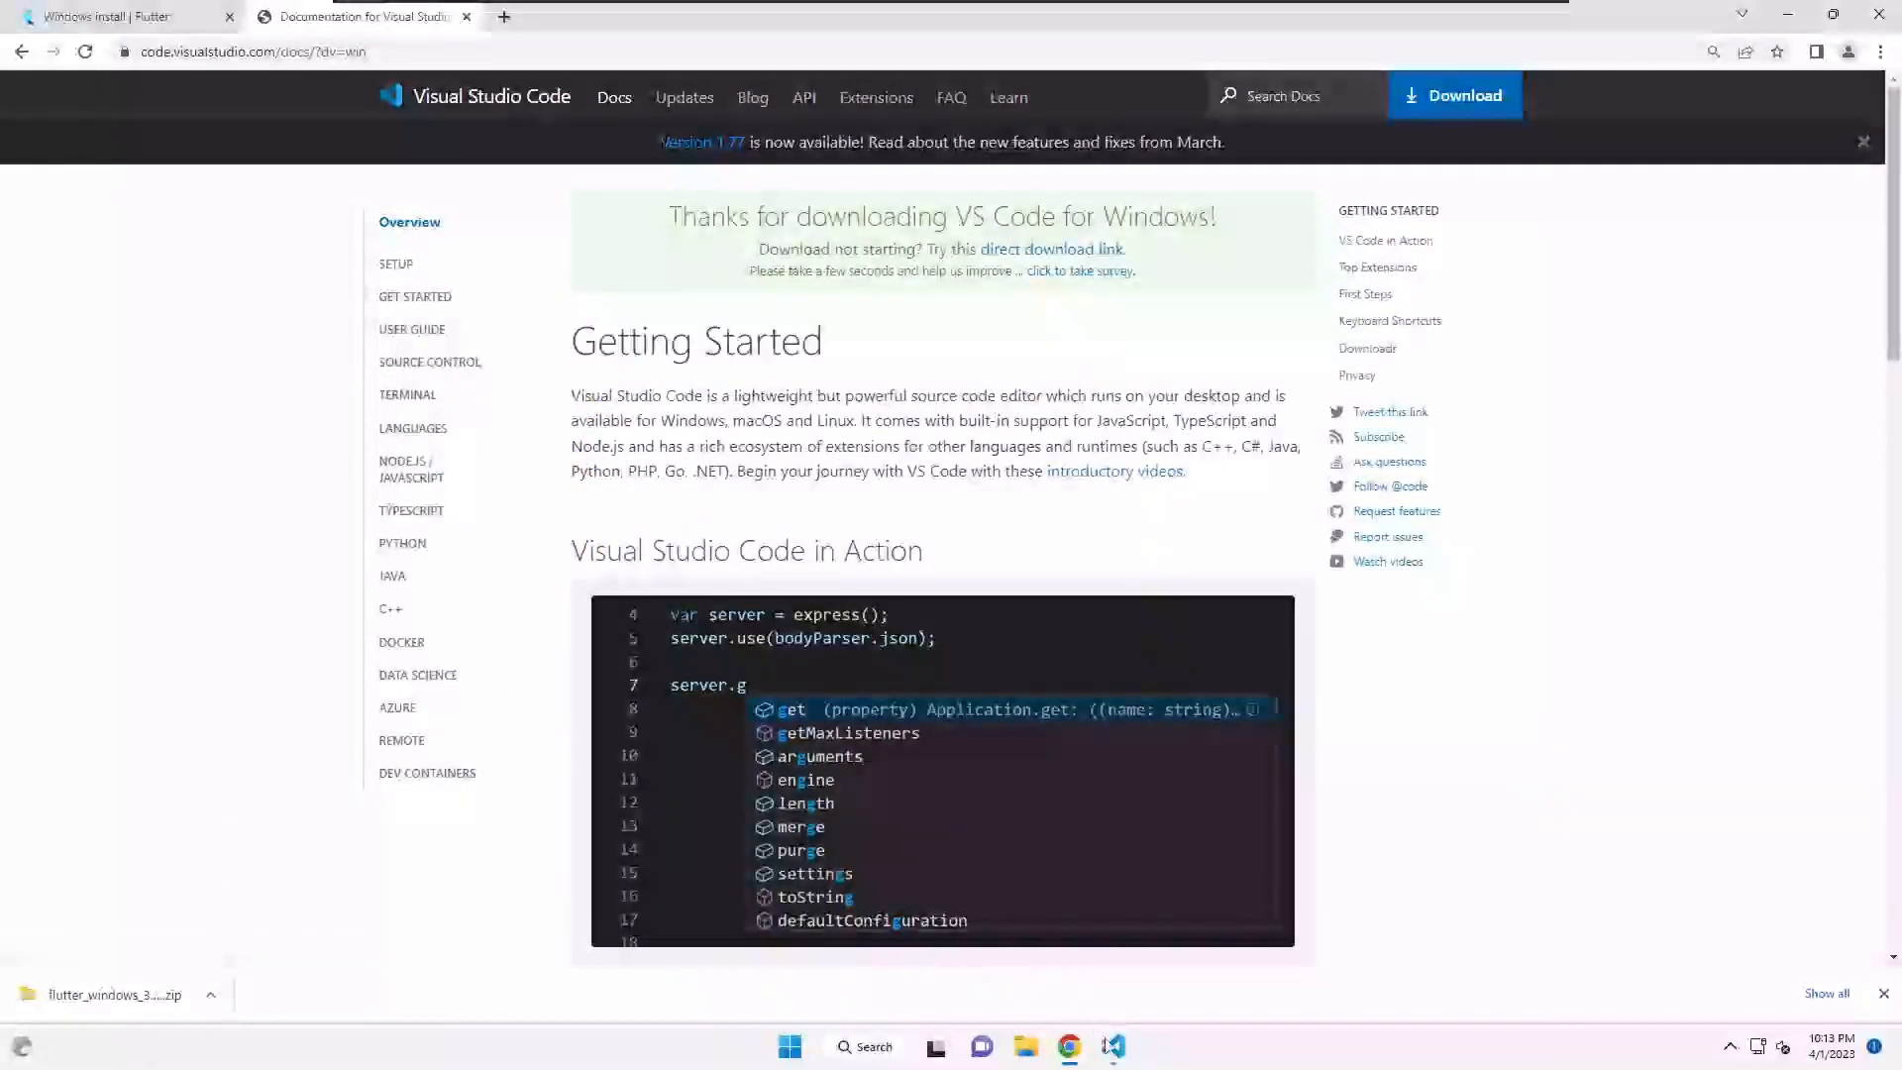
left_click(1118, 1052)
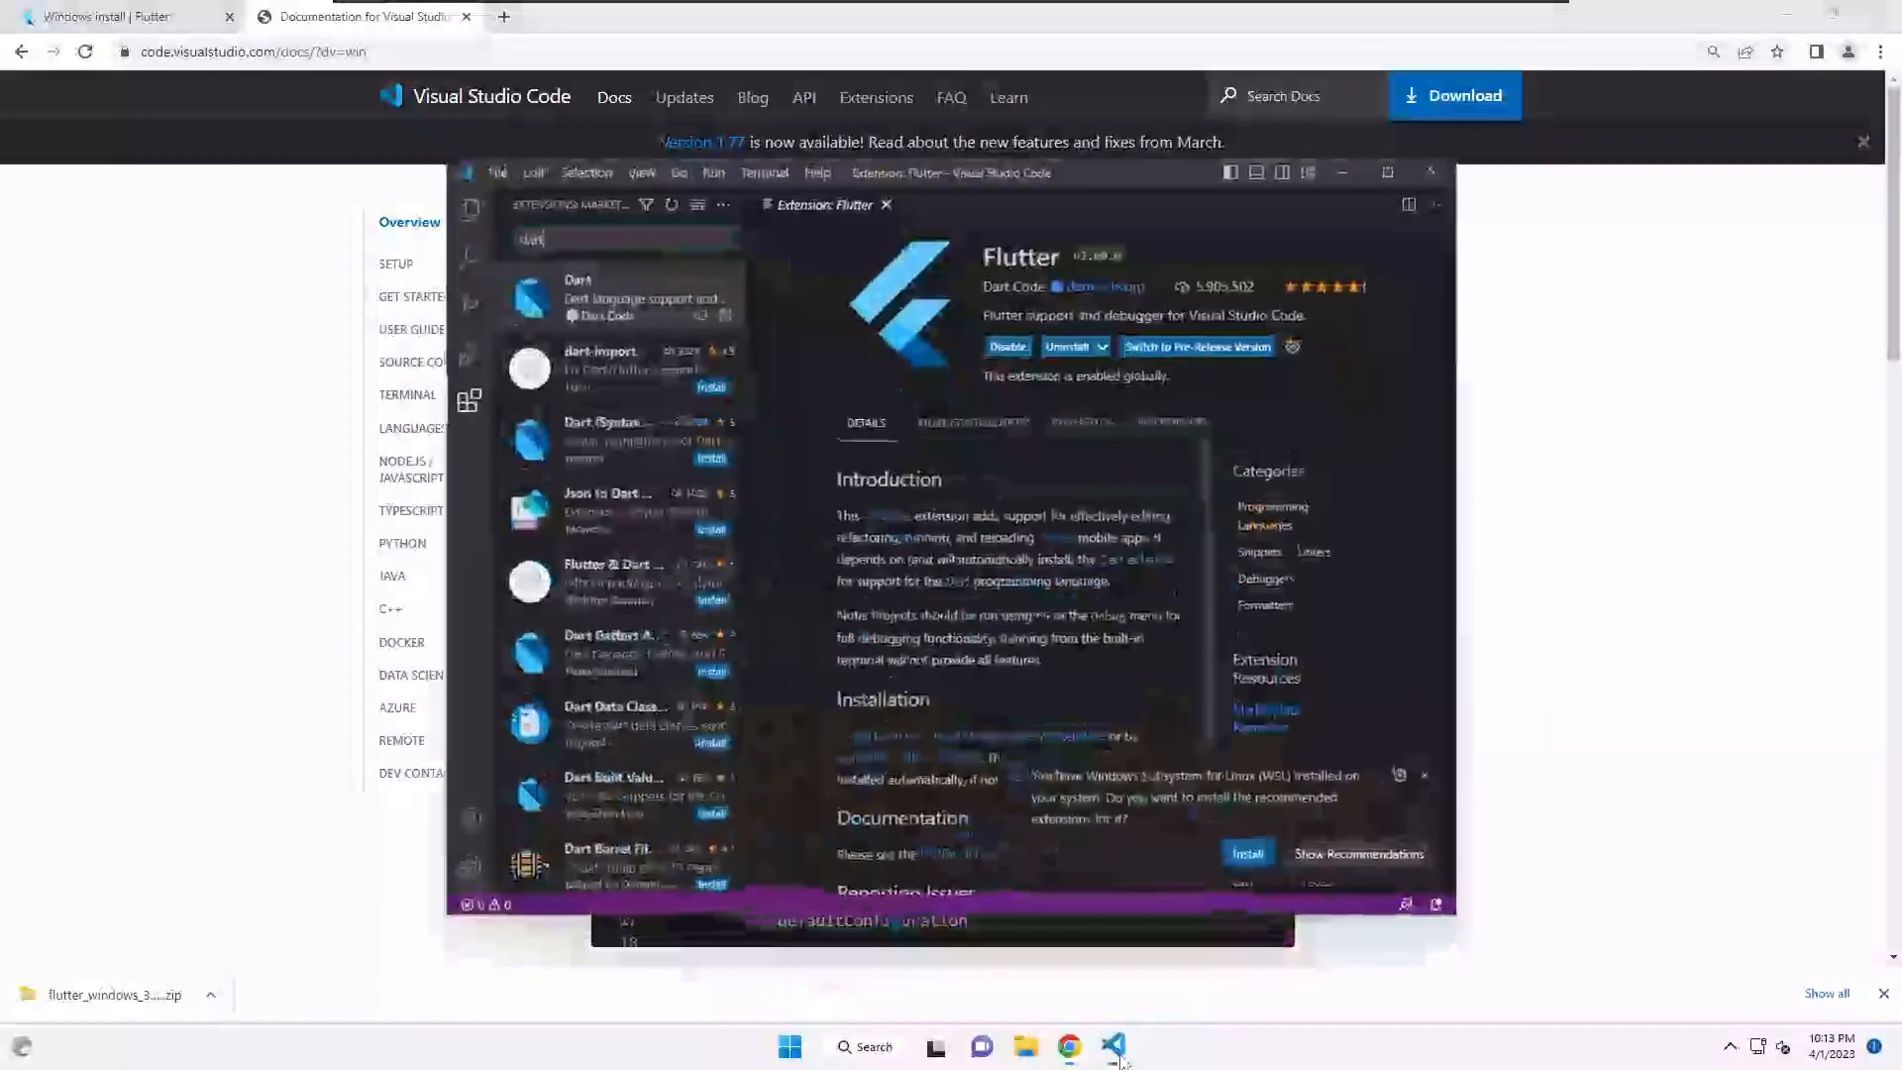
- Show the Dart v3.60.1 extension details, confirming it is enabled
left_click(467, 401)
left_click(467, 401)
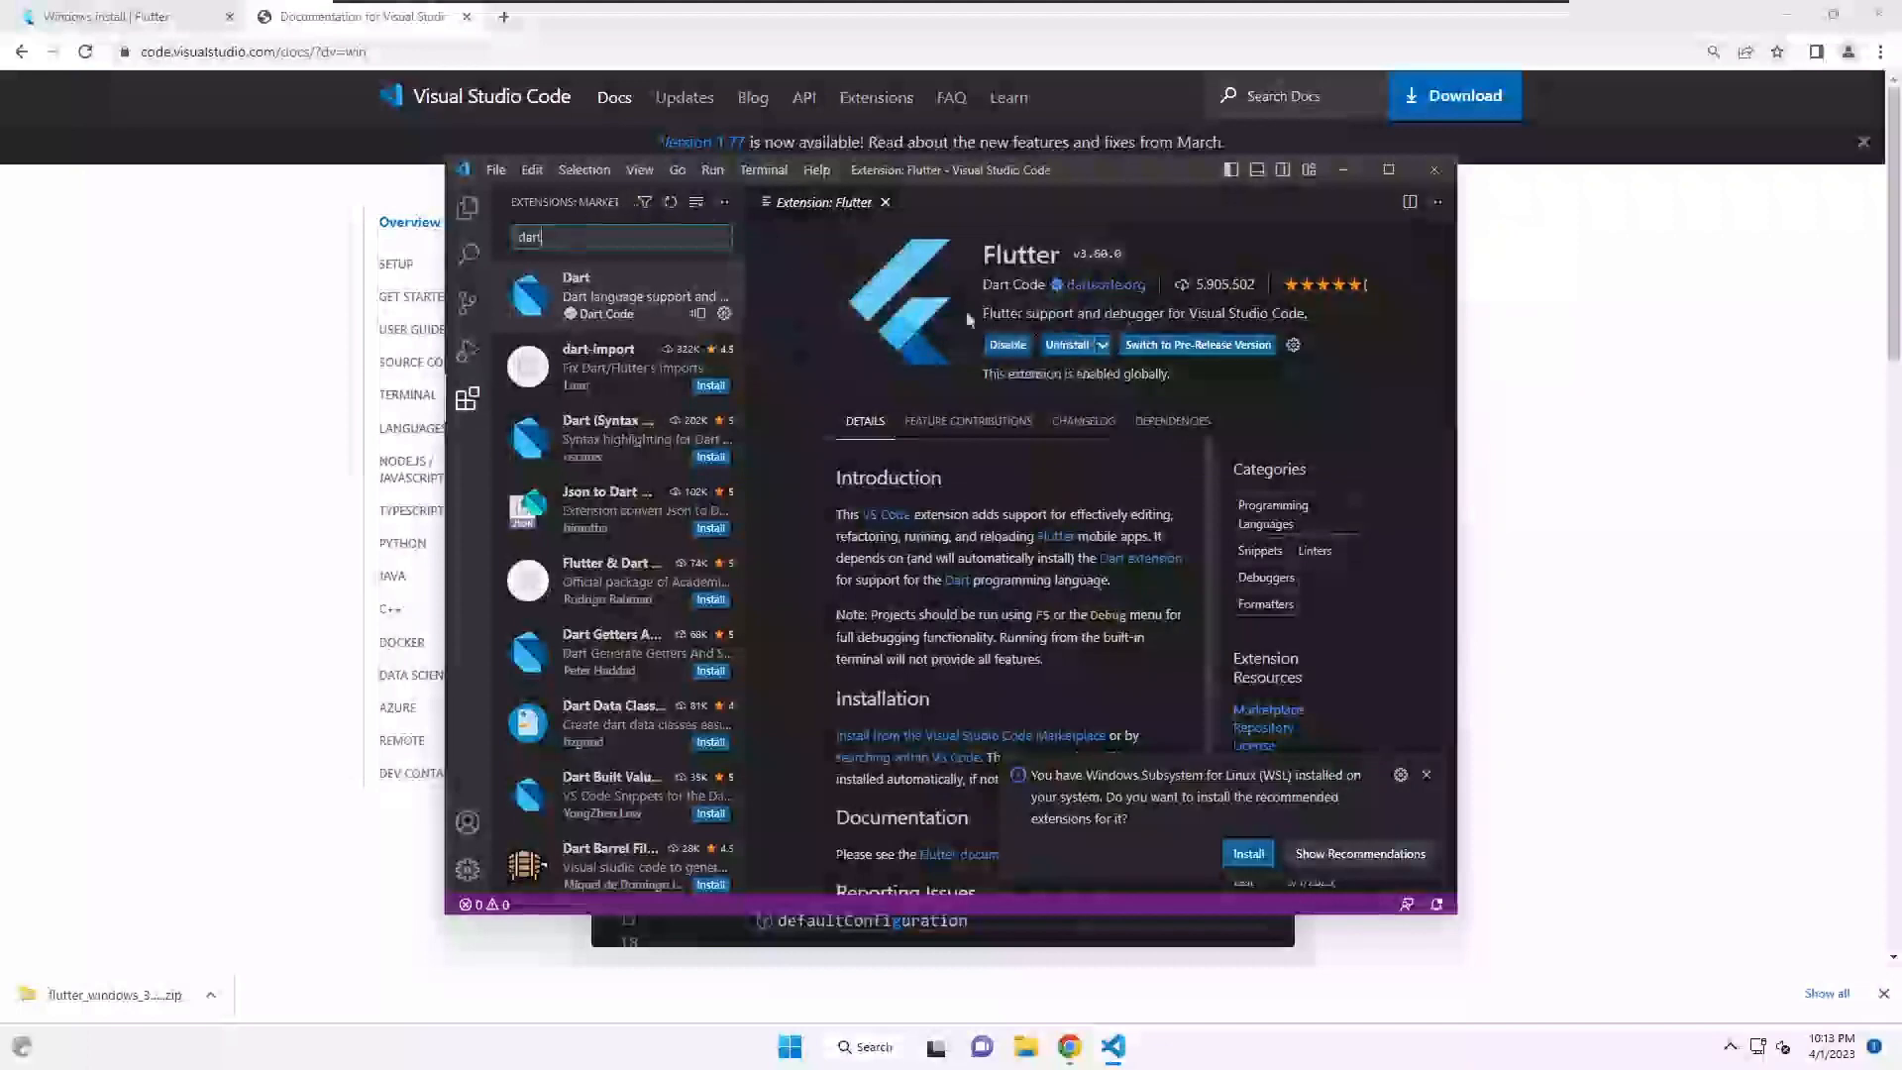
left_click(595, 295)
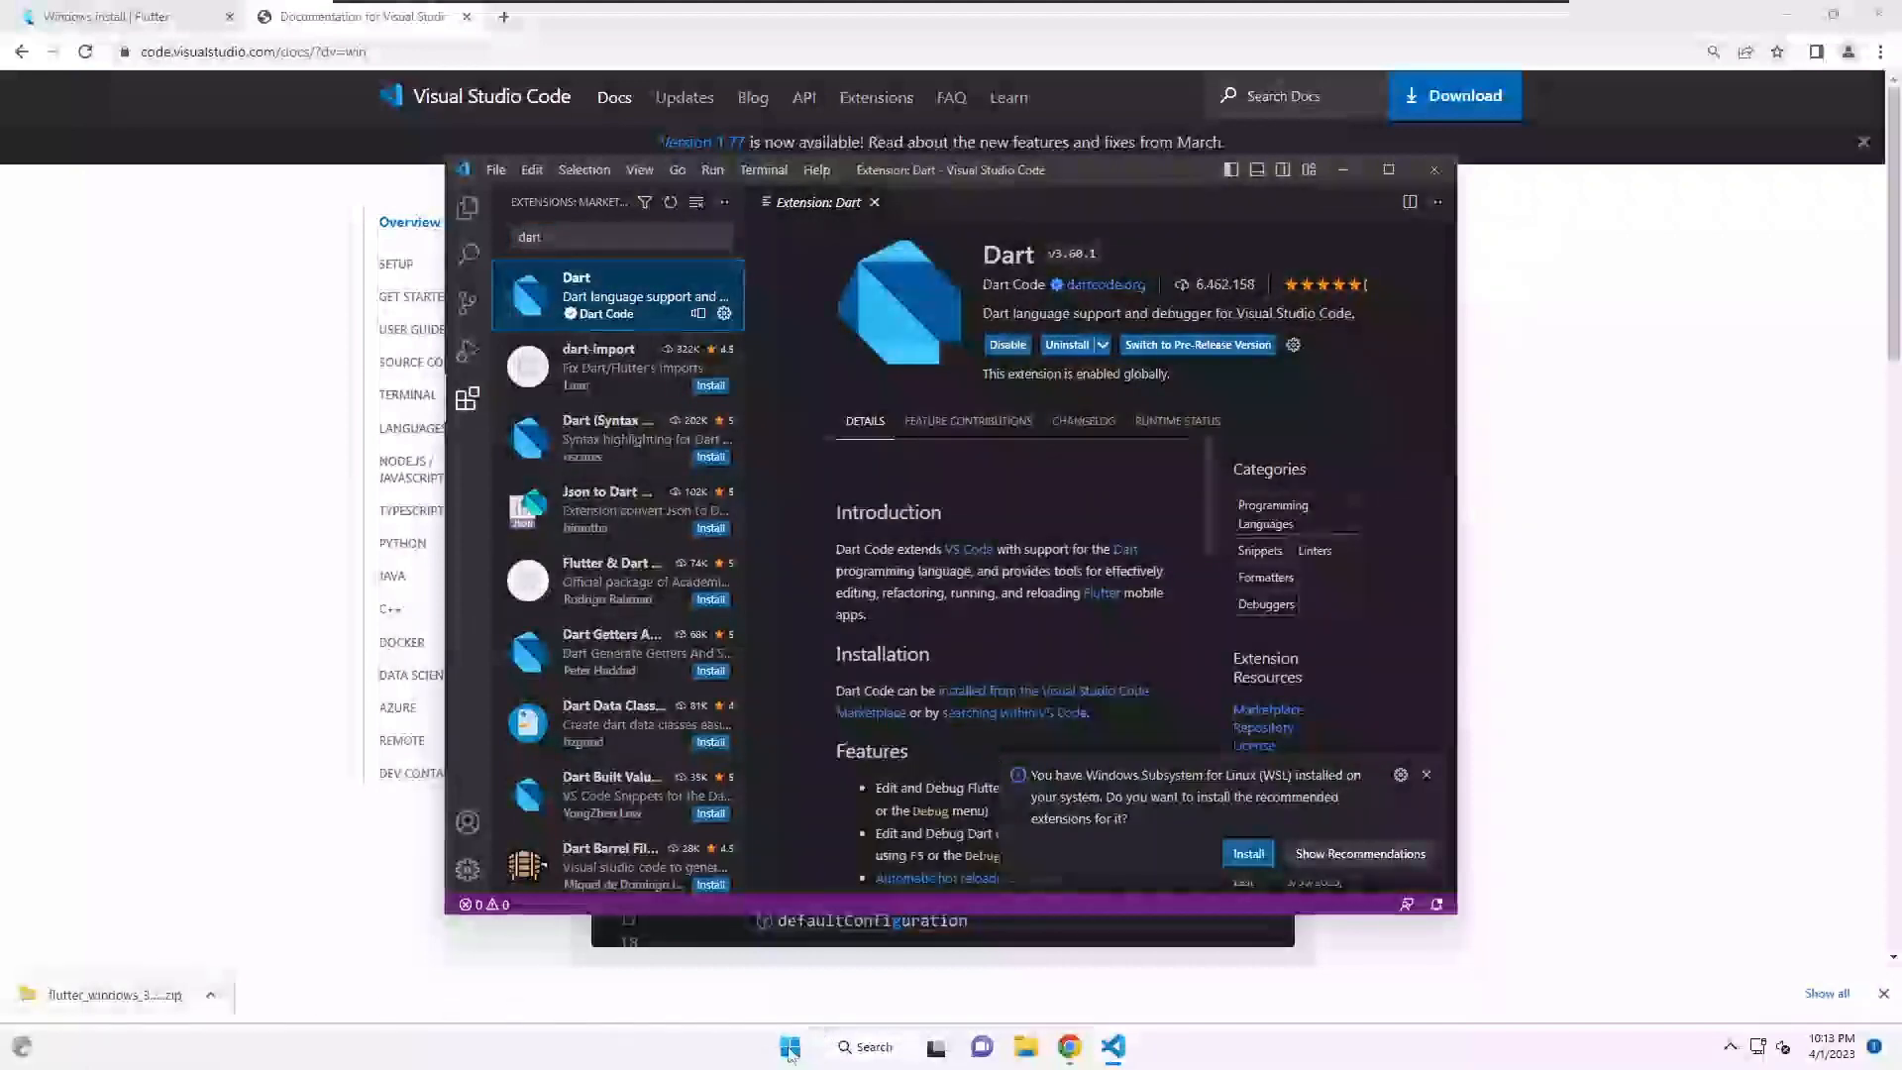
left_click(790, 1046)
- Run flutter -v in a new Command Prompt to confirm Flutter works, then close the window
type("cmd")
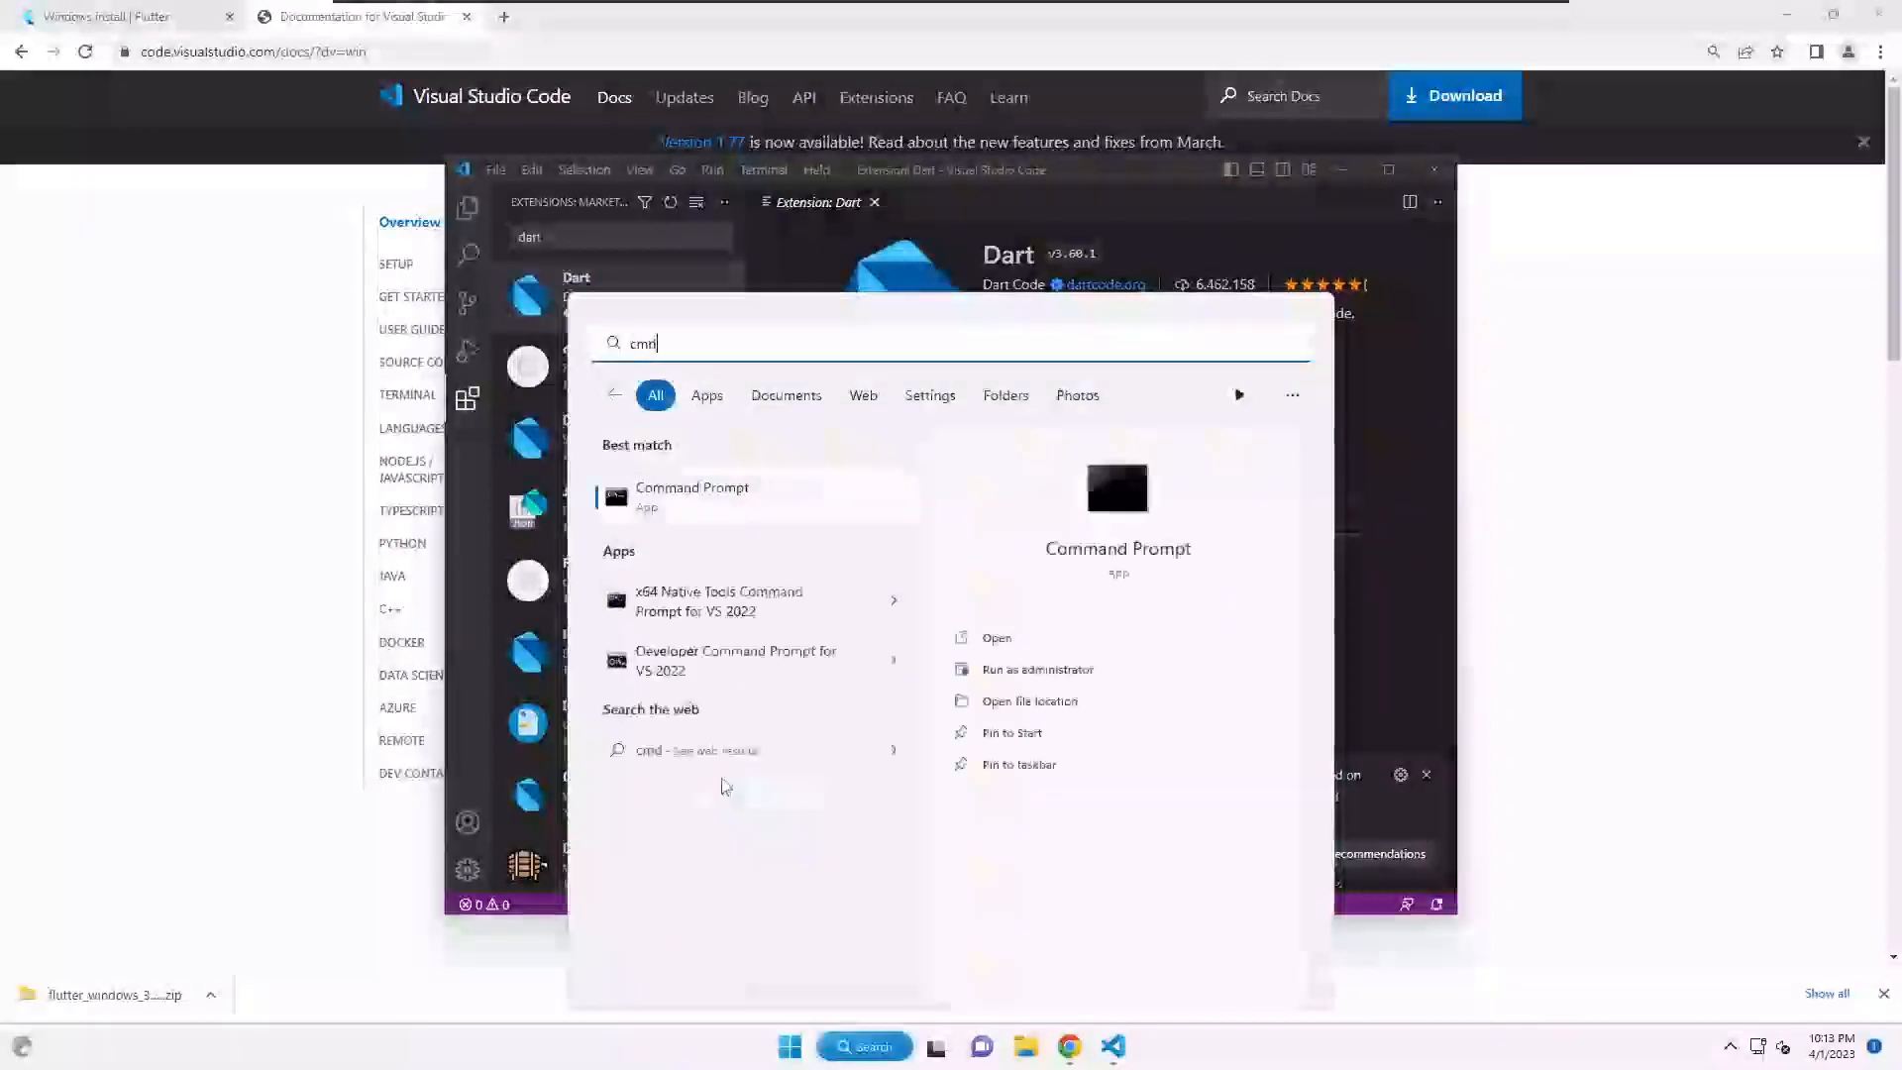
key("Return")
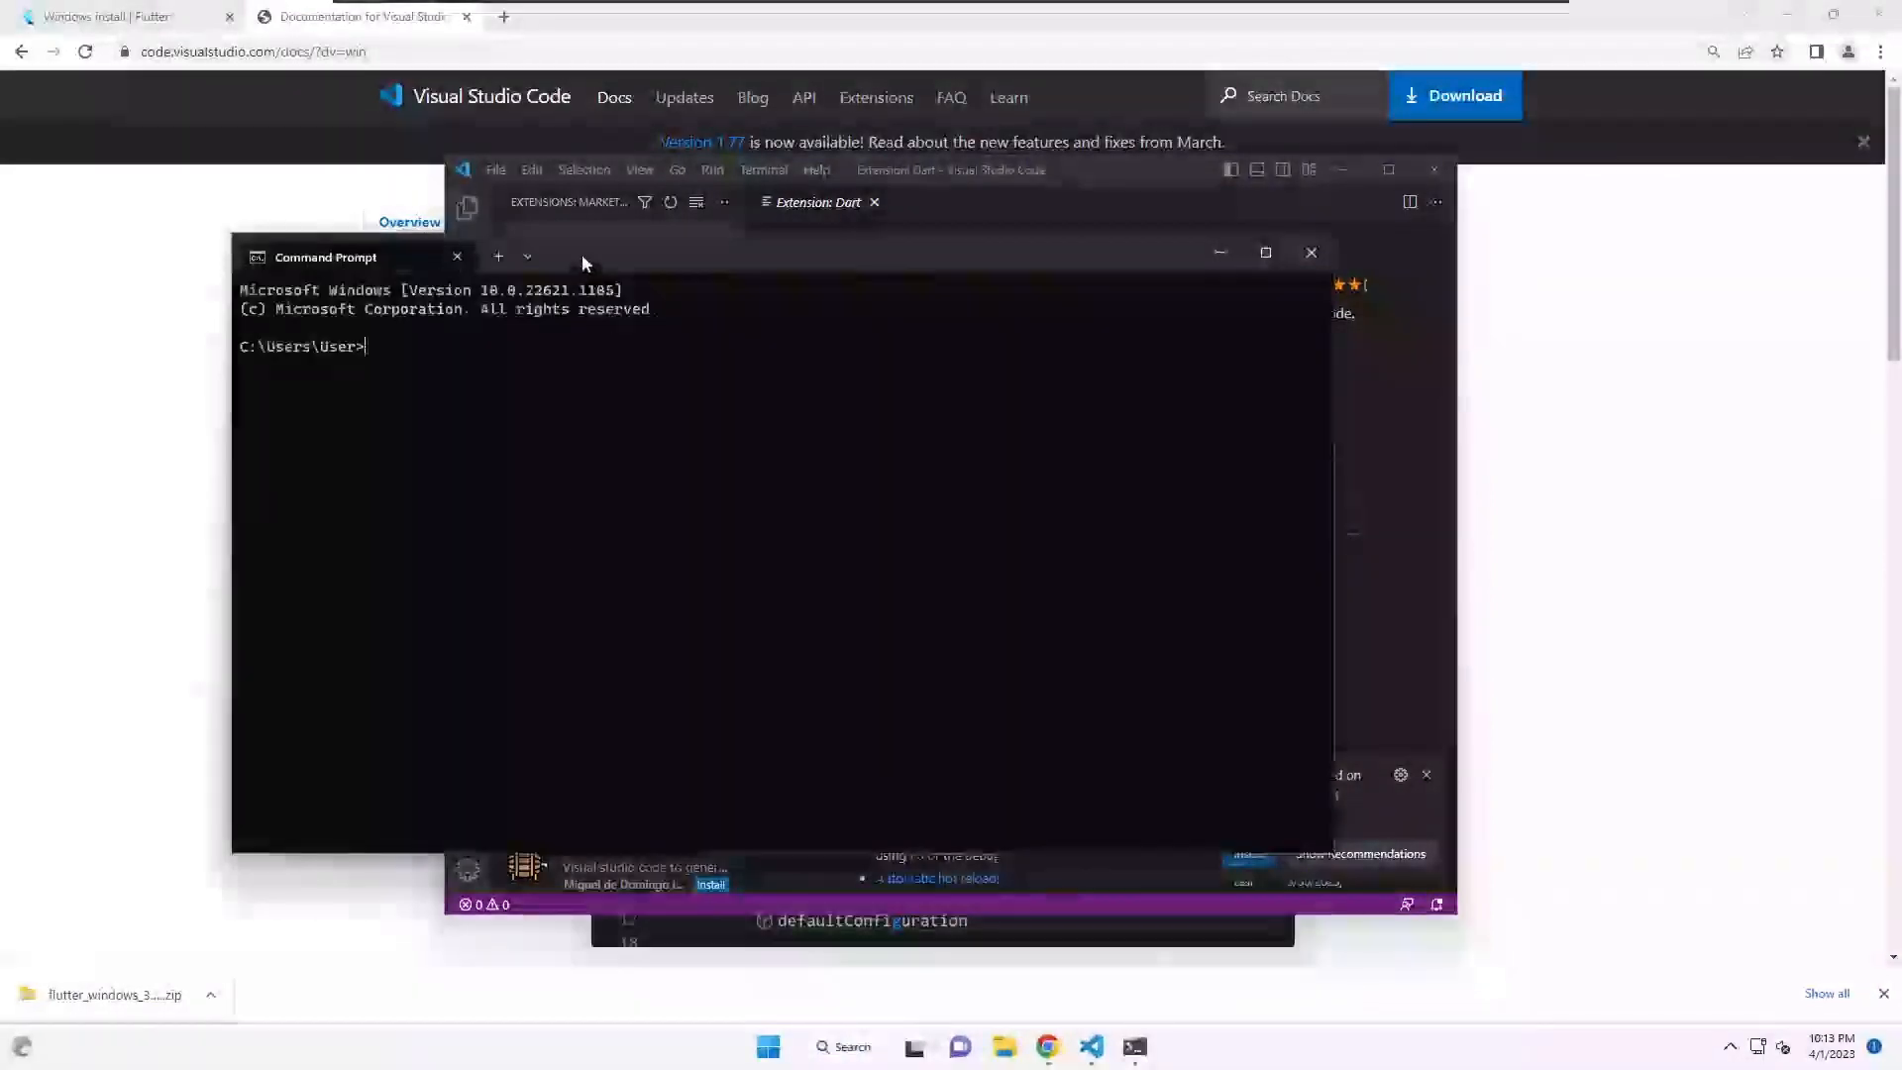
left_click_drag(584, 252, 733, 247)
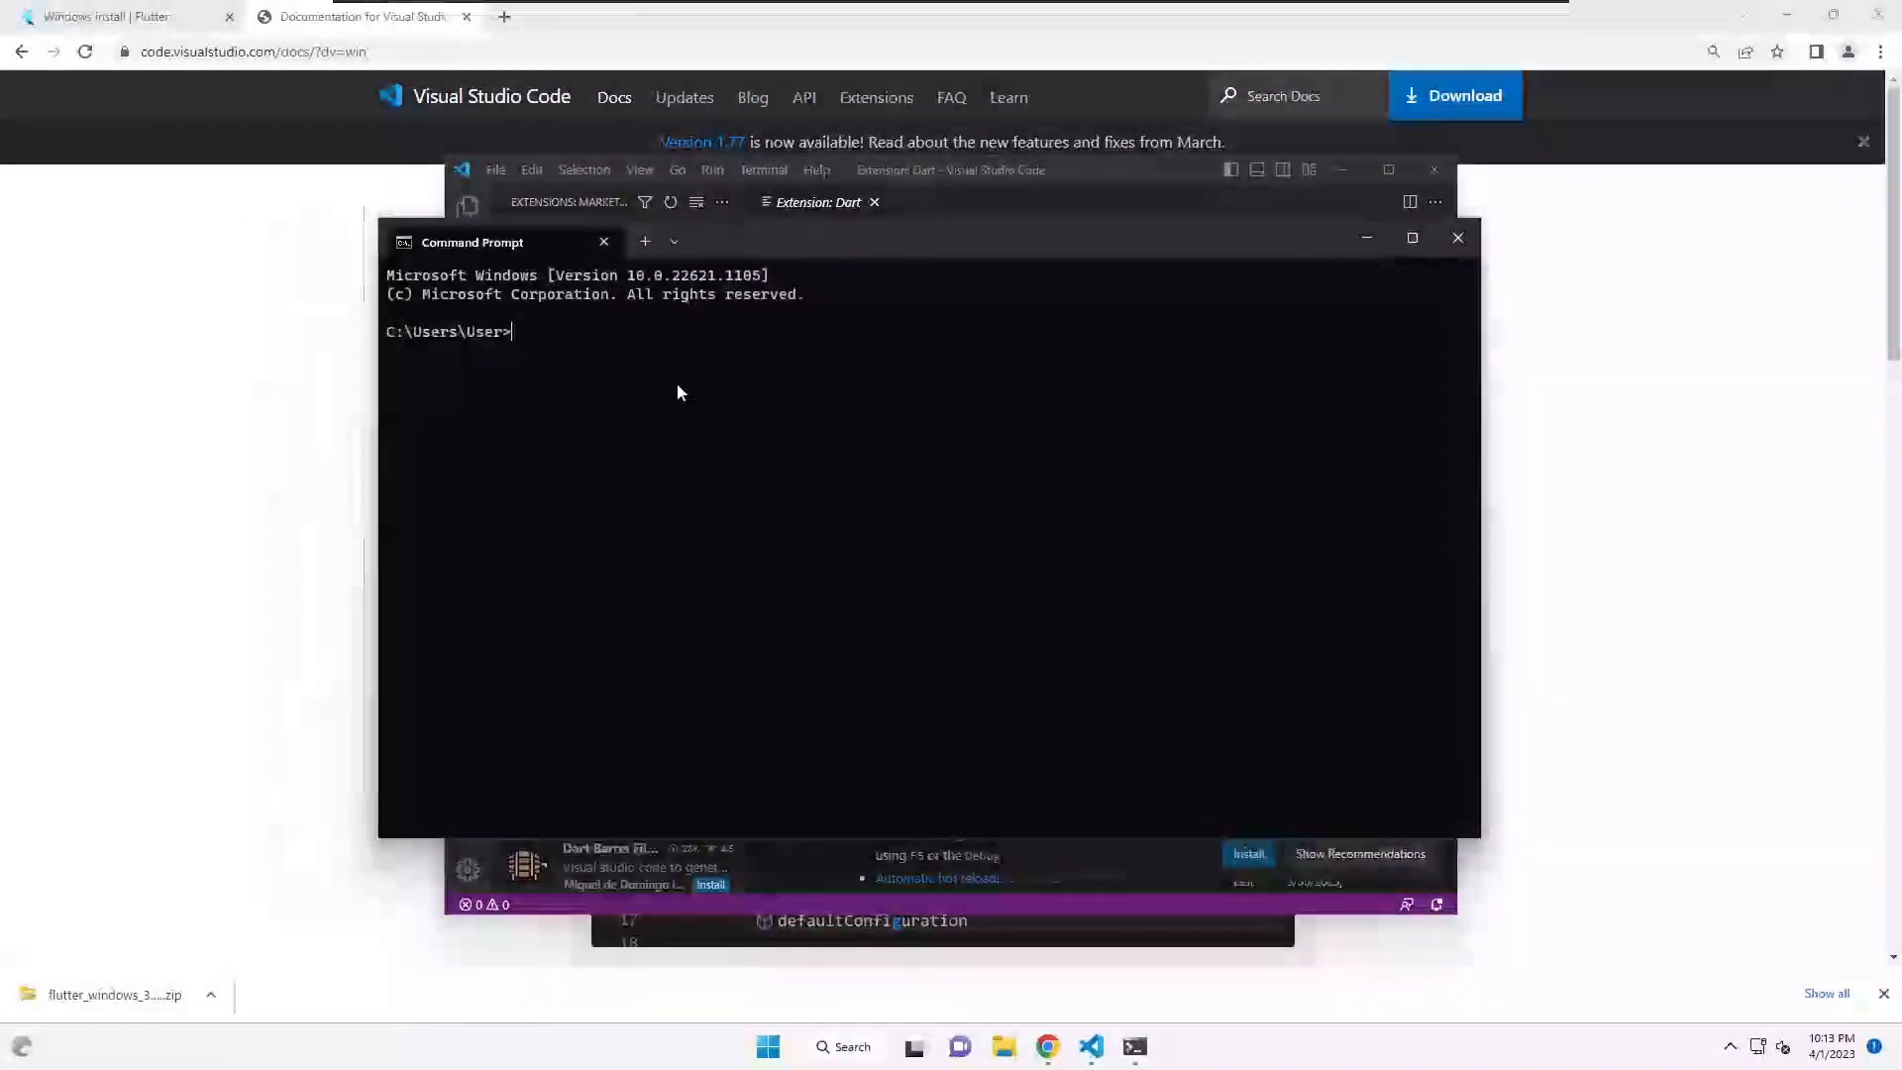
type("flutter")
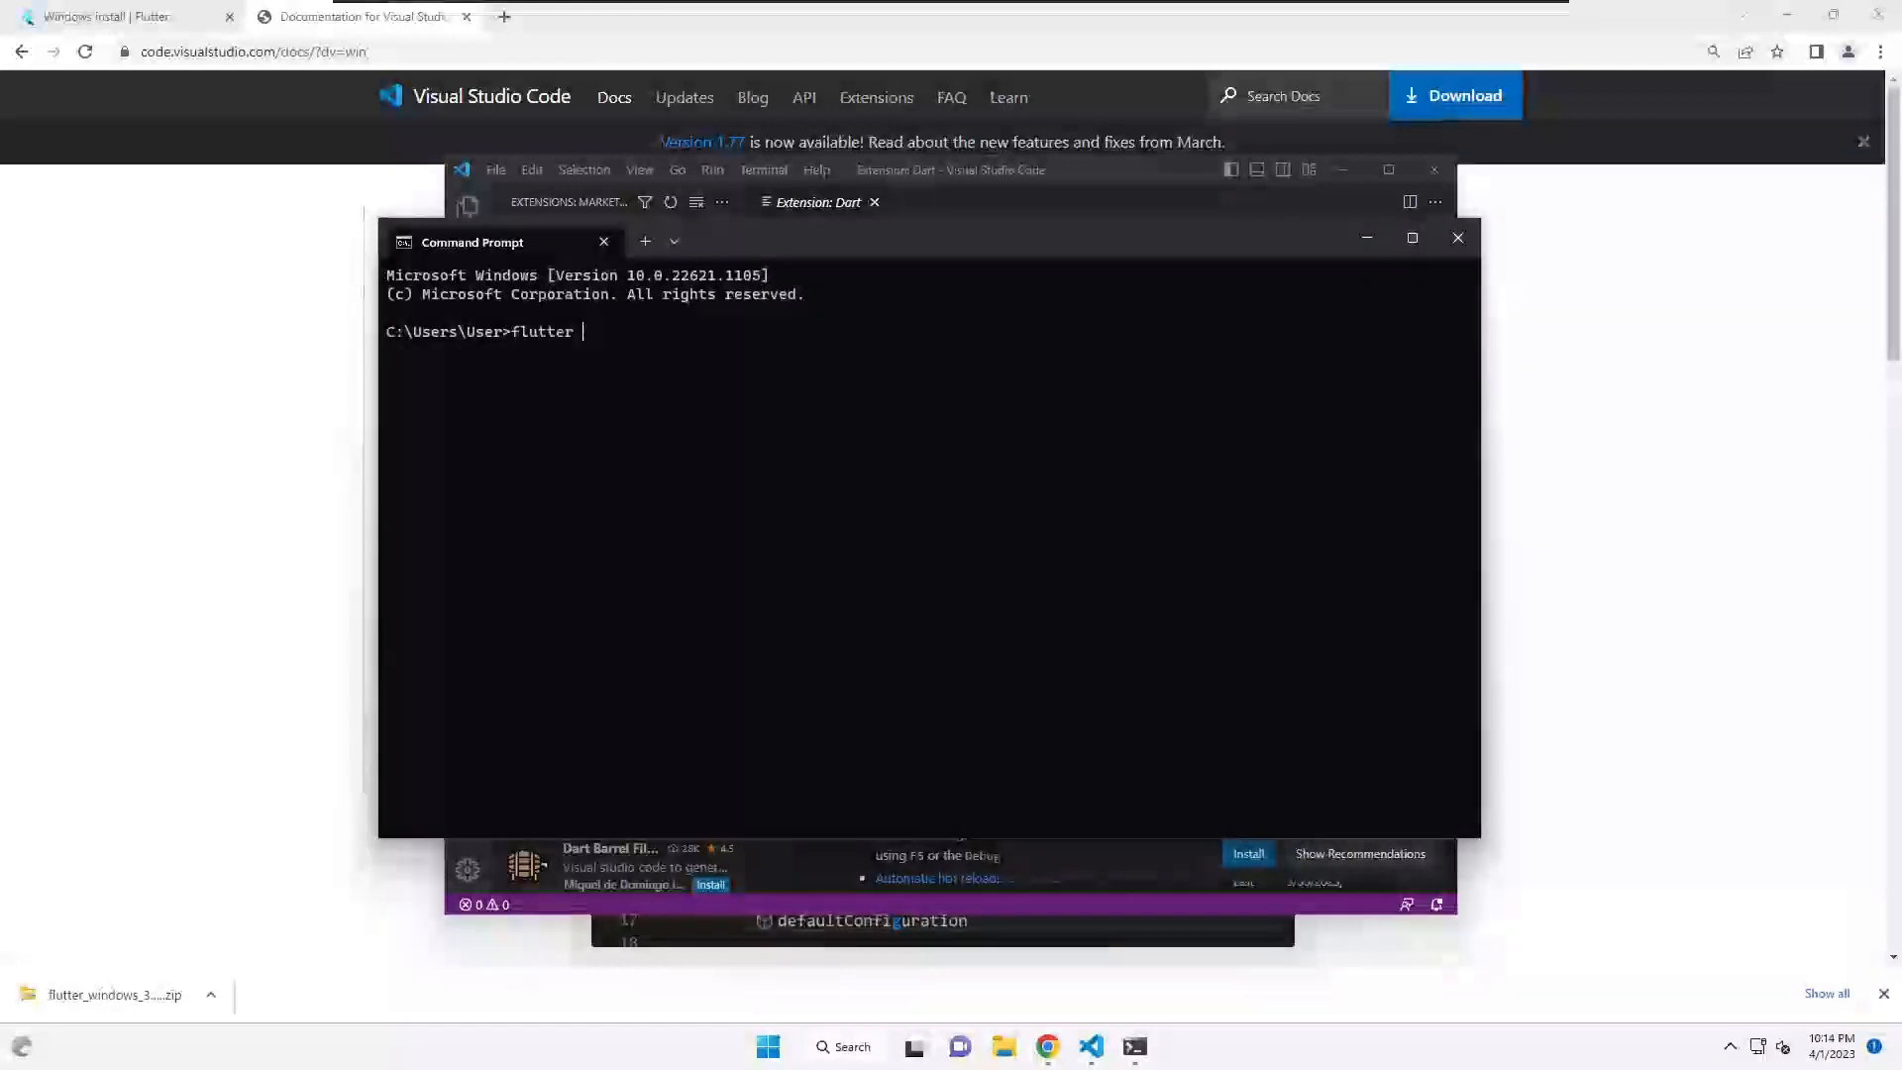
type(" -v")
key("Return")
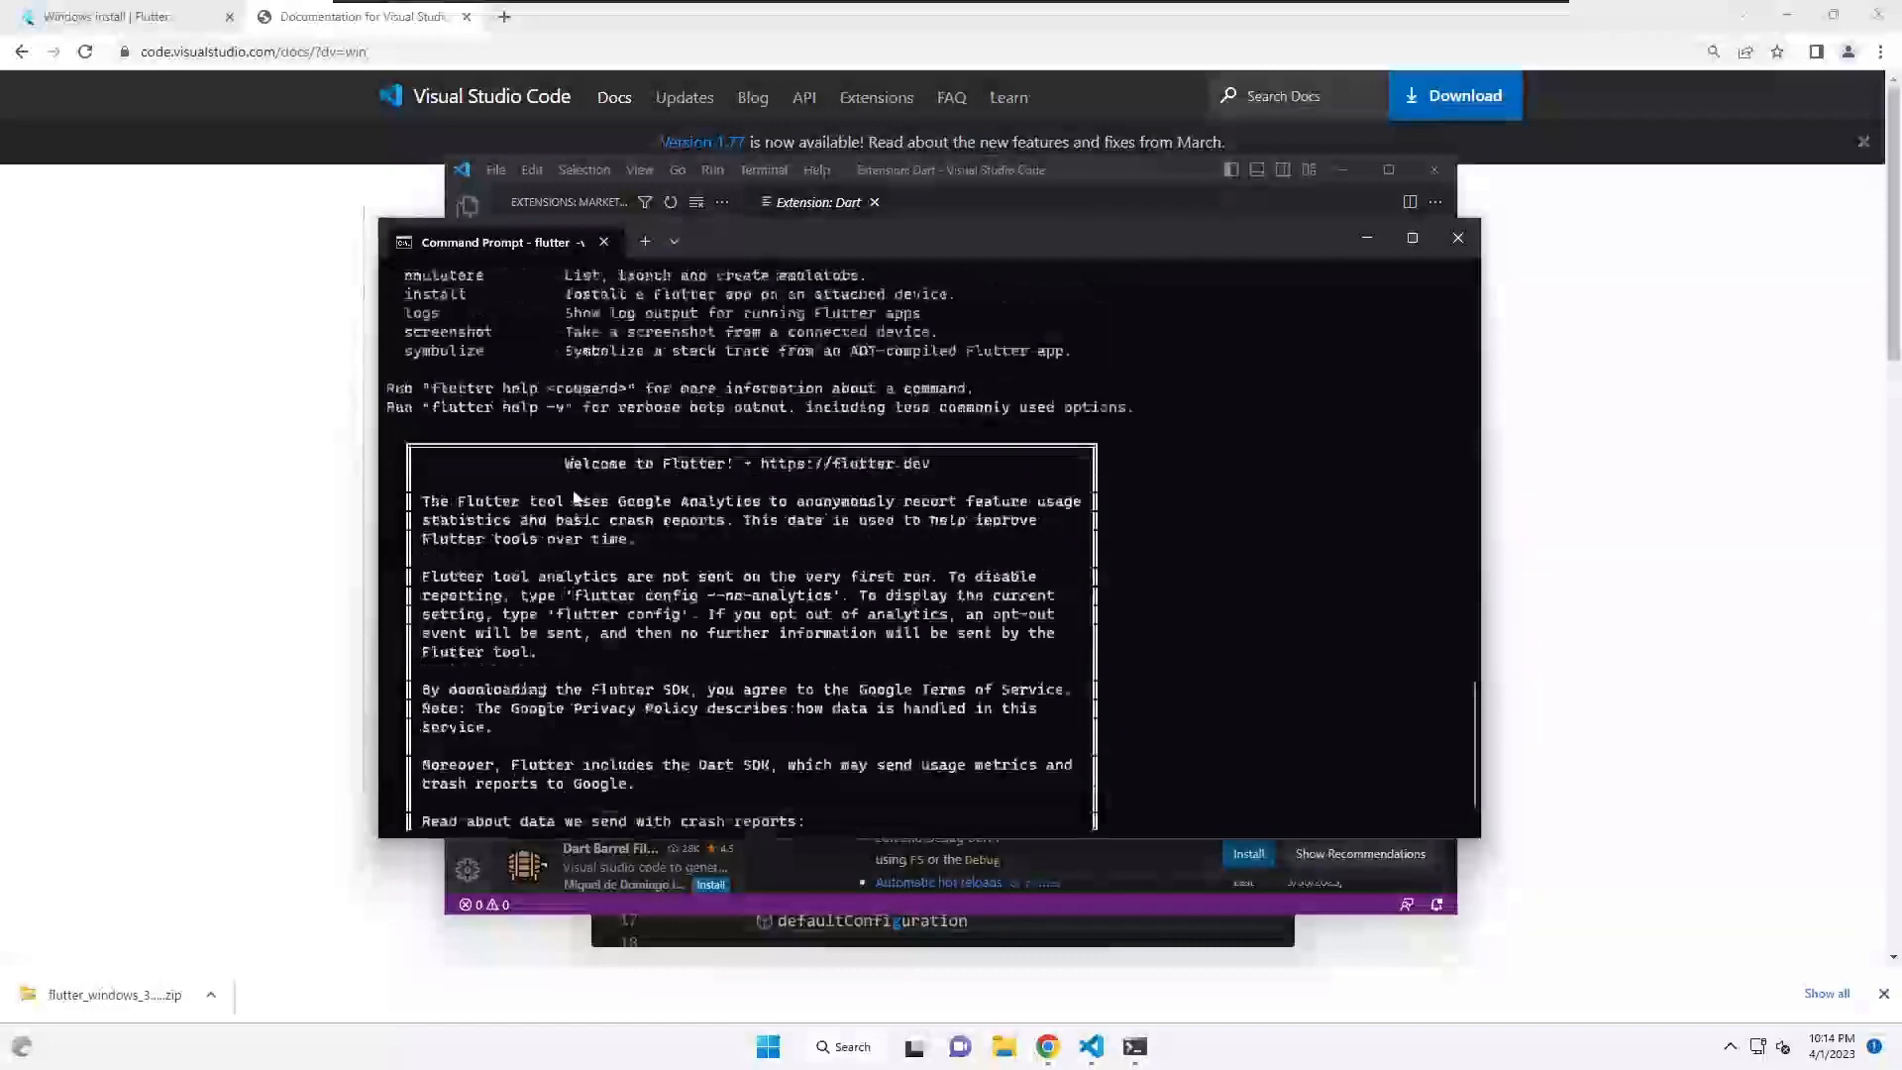
scroll(566, 511, "up", 8)
scroll(555, 493, "down", 10)
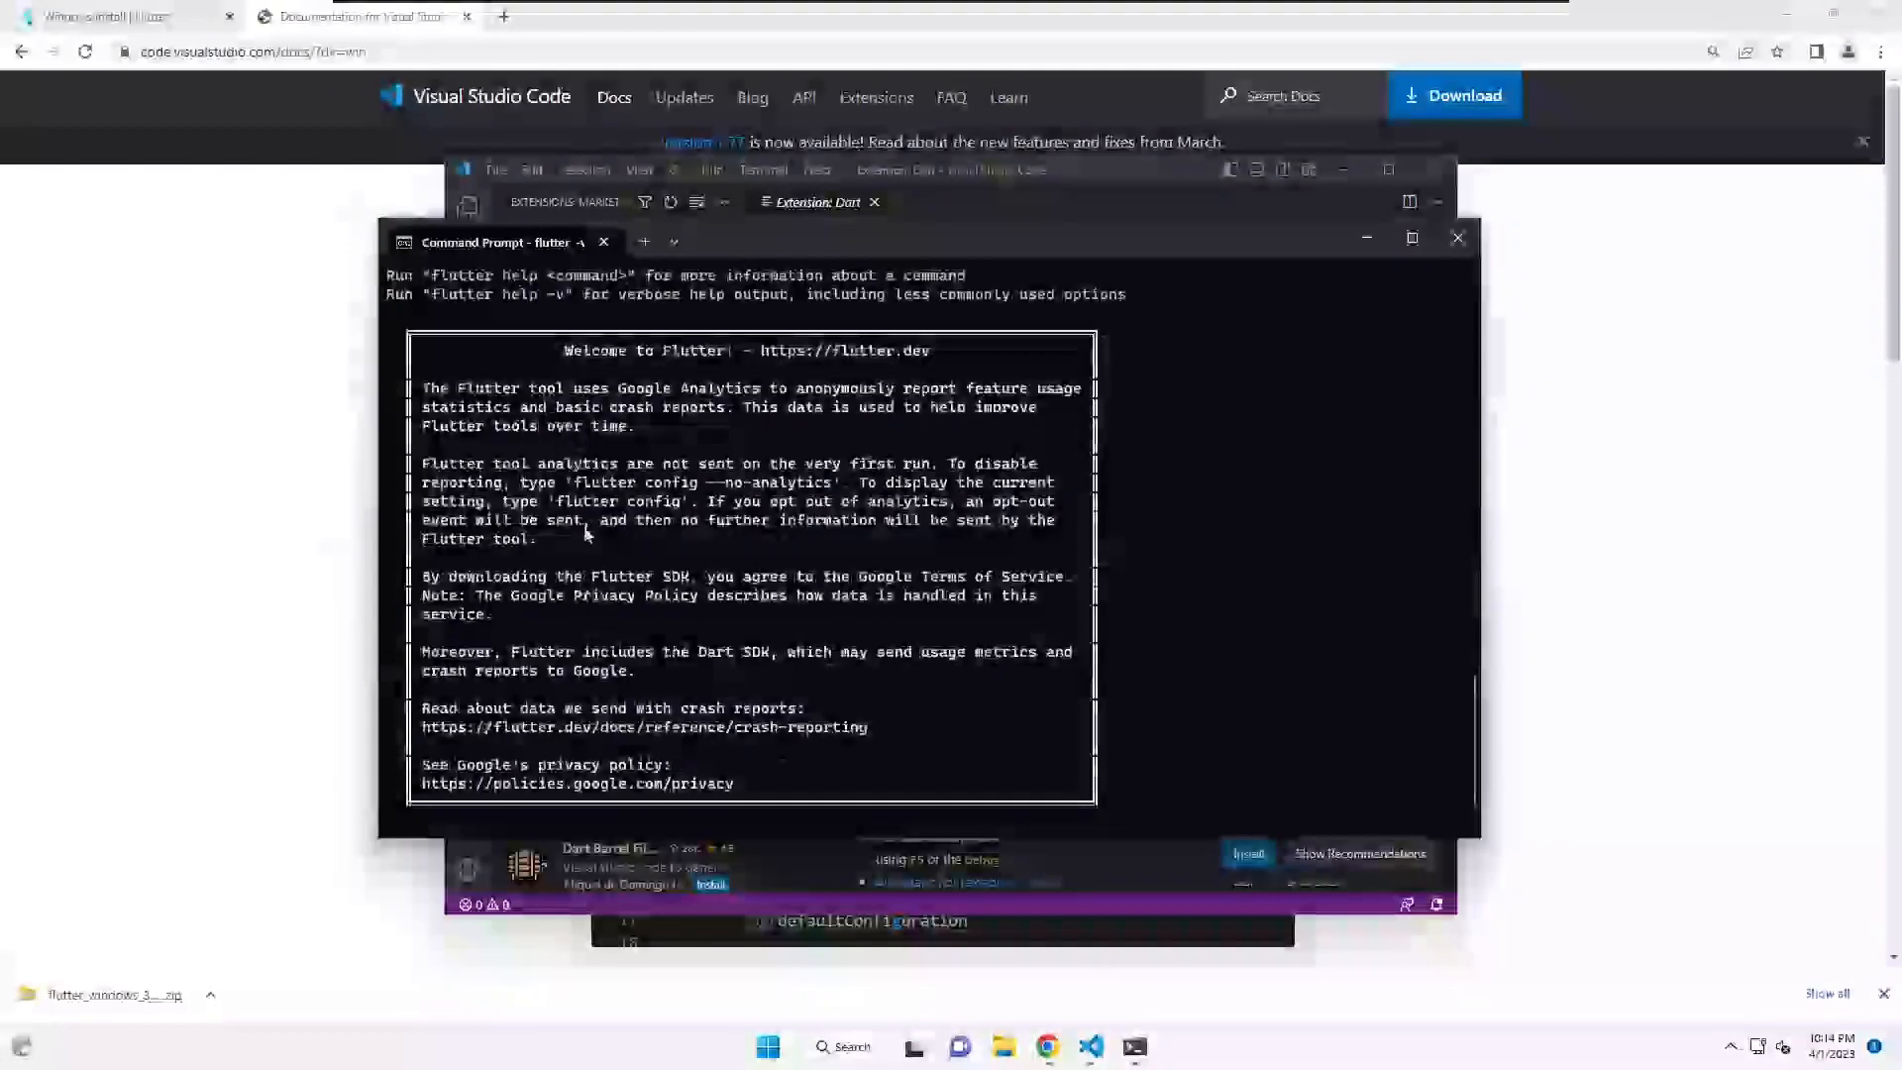
scroll(590, 540, "down", 1)
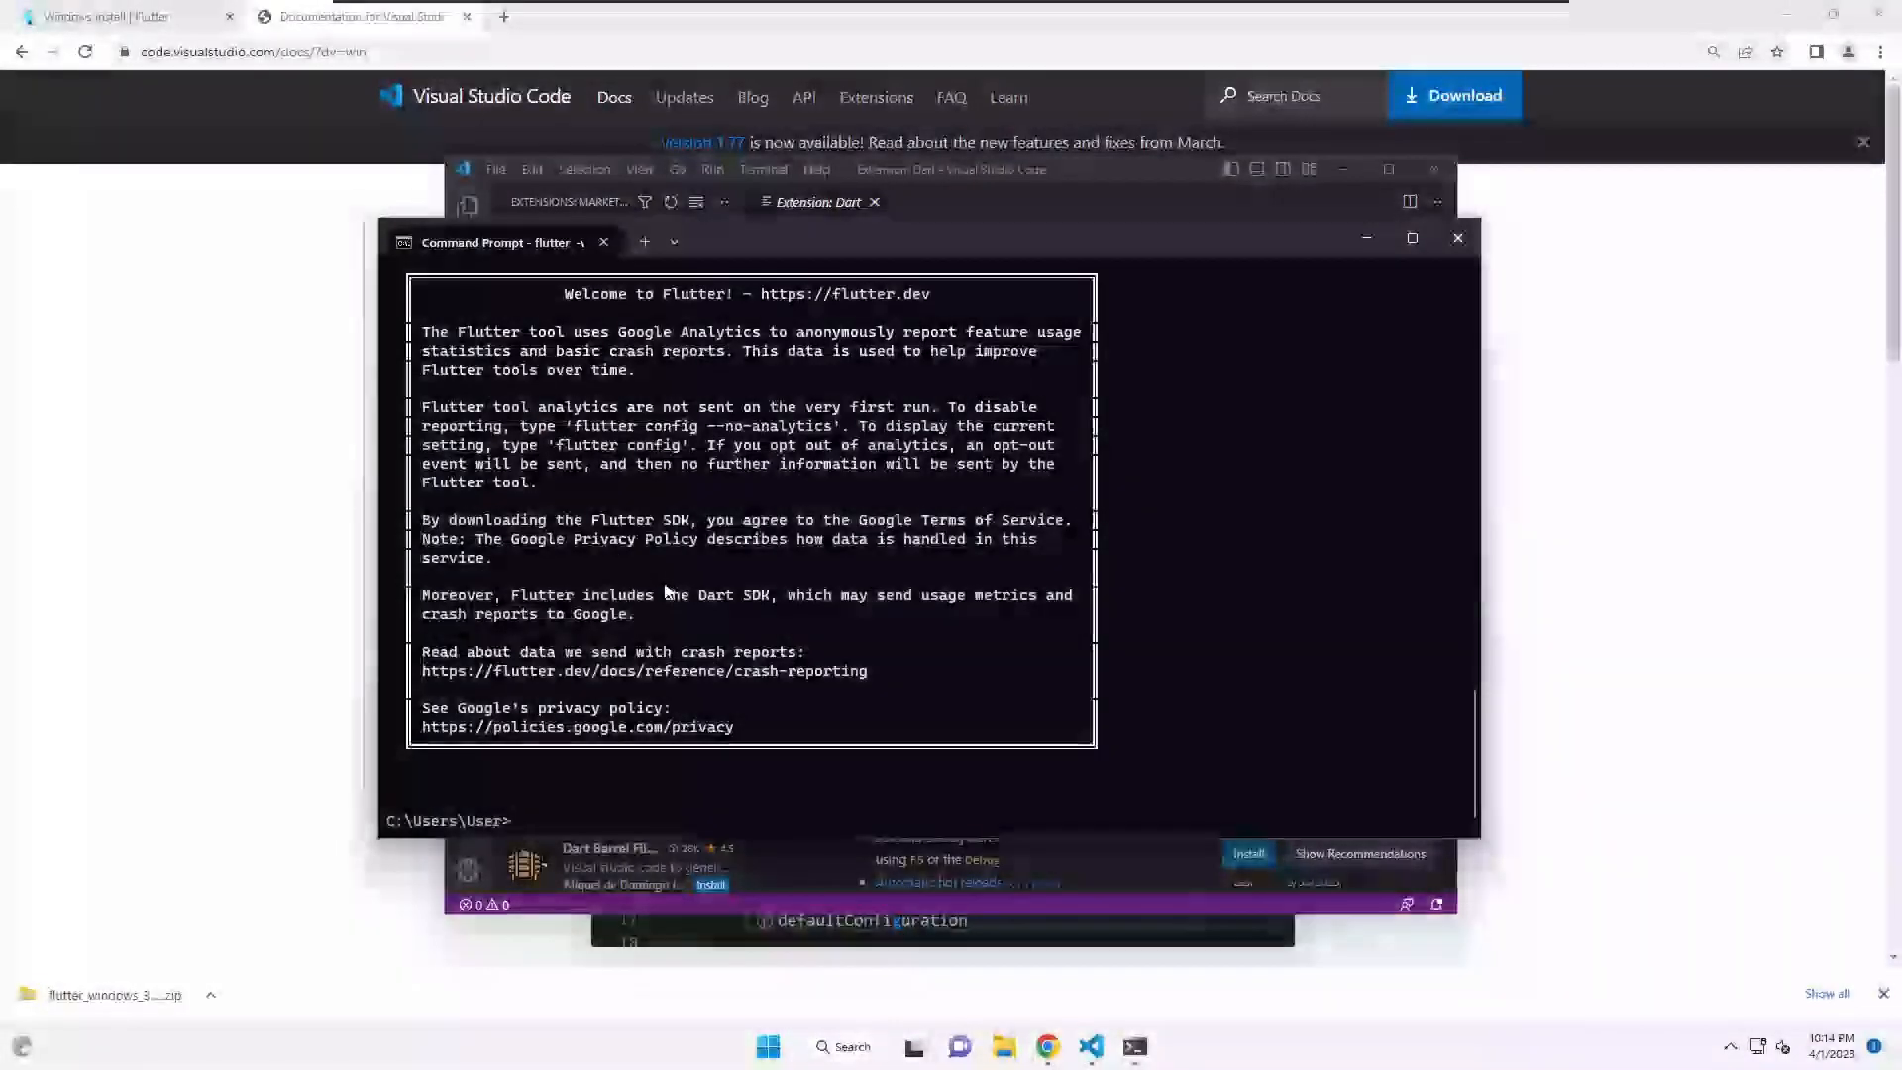
left_click(1458, 238)
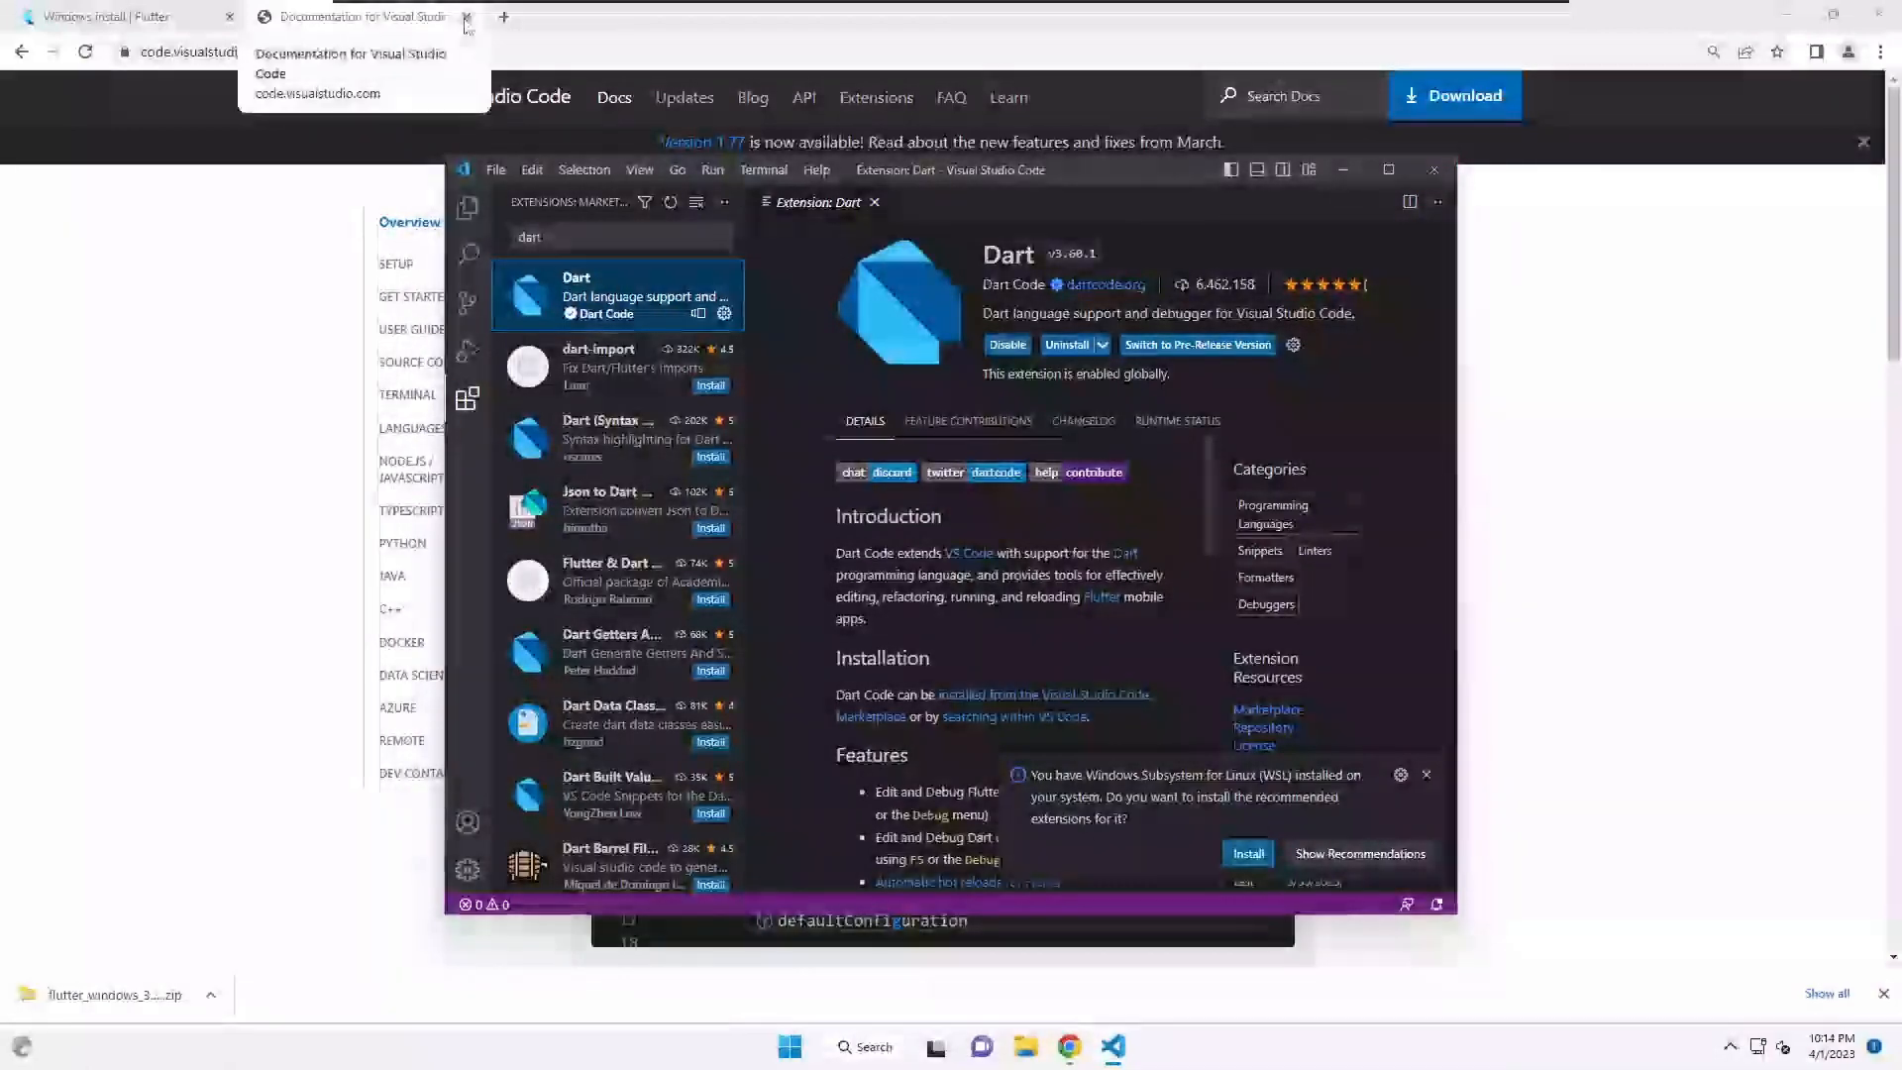
- Close Chrome and VS Code, then open the Documents folder in File Explorer
left_click(466, 18)
left_click(228, 15)
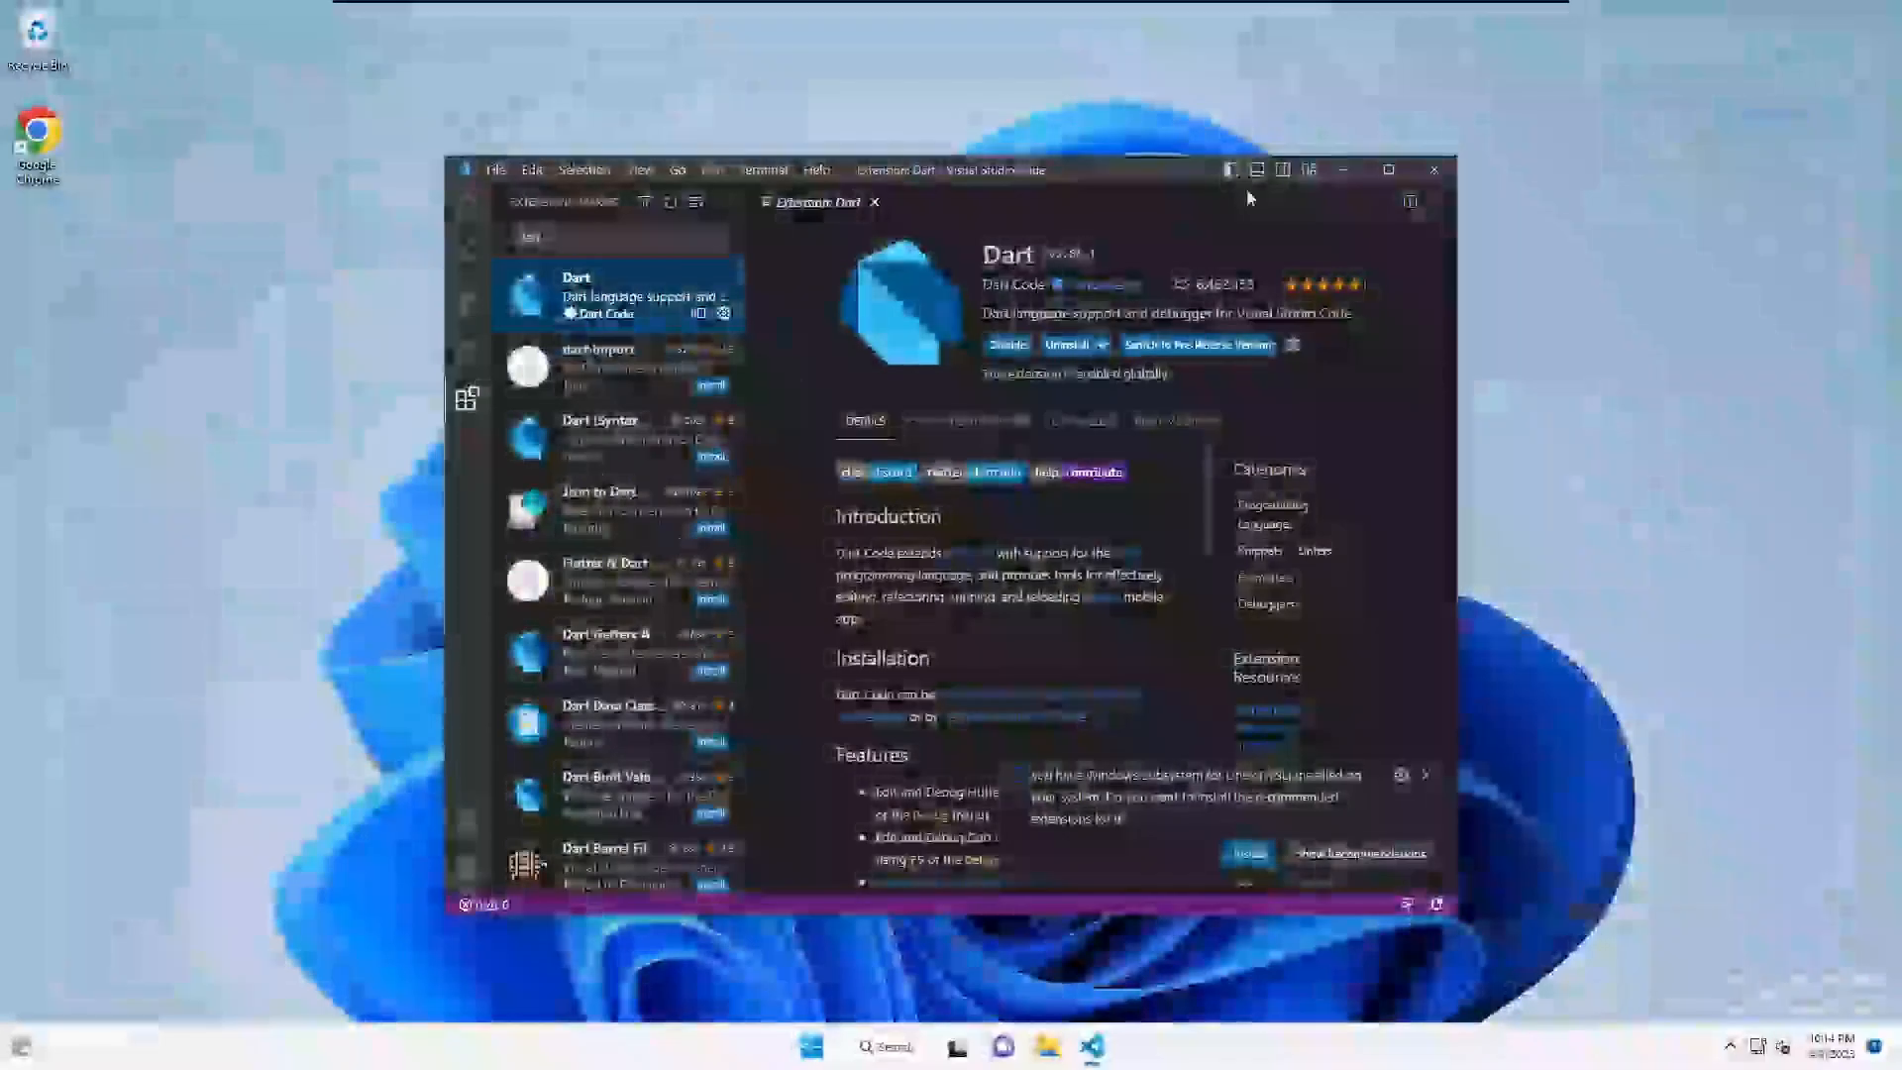
left_click(1438, 170)
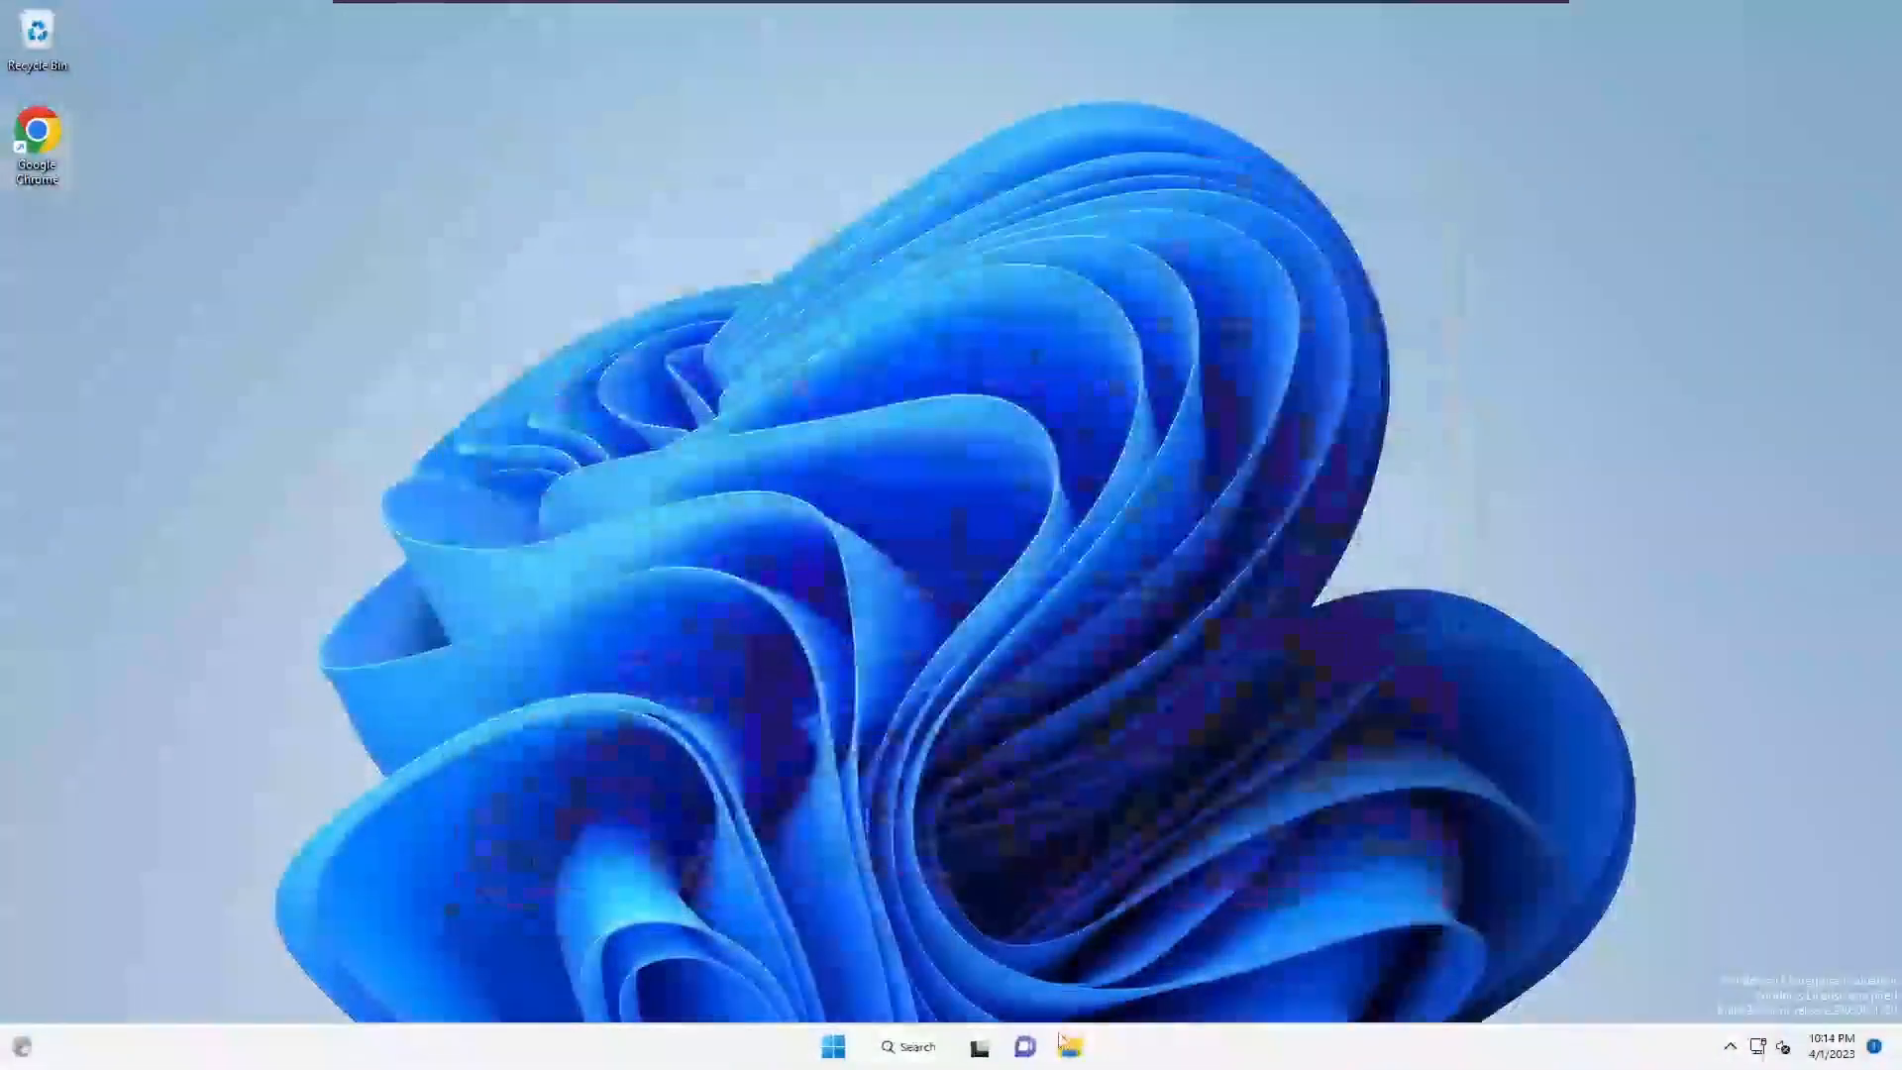
key("super+e")
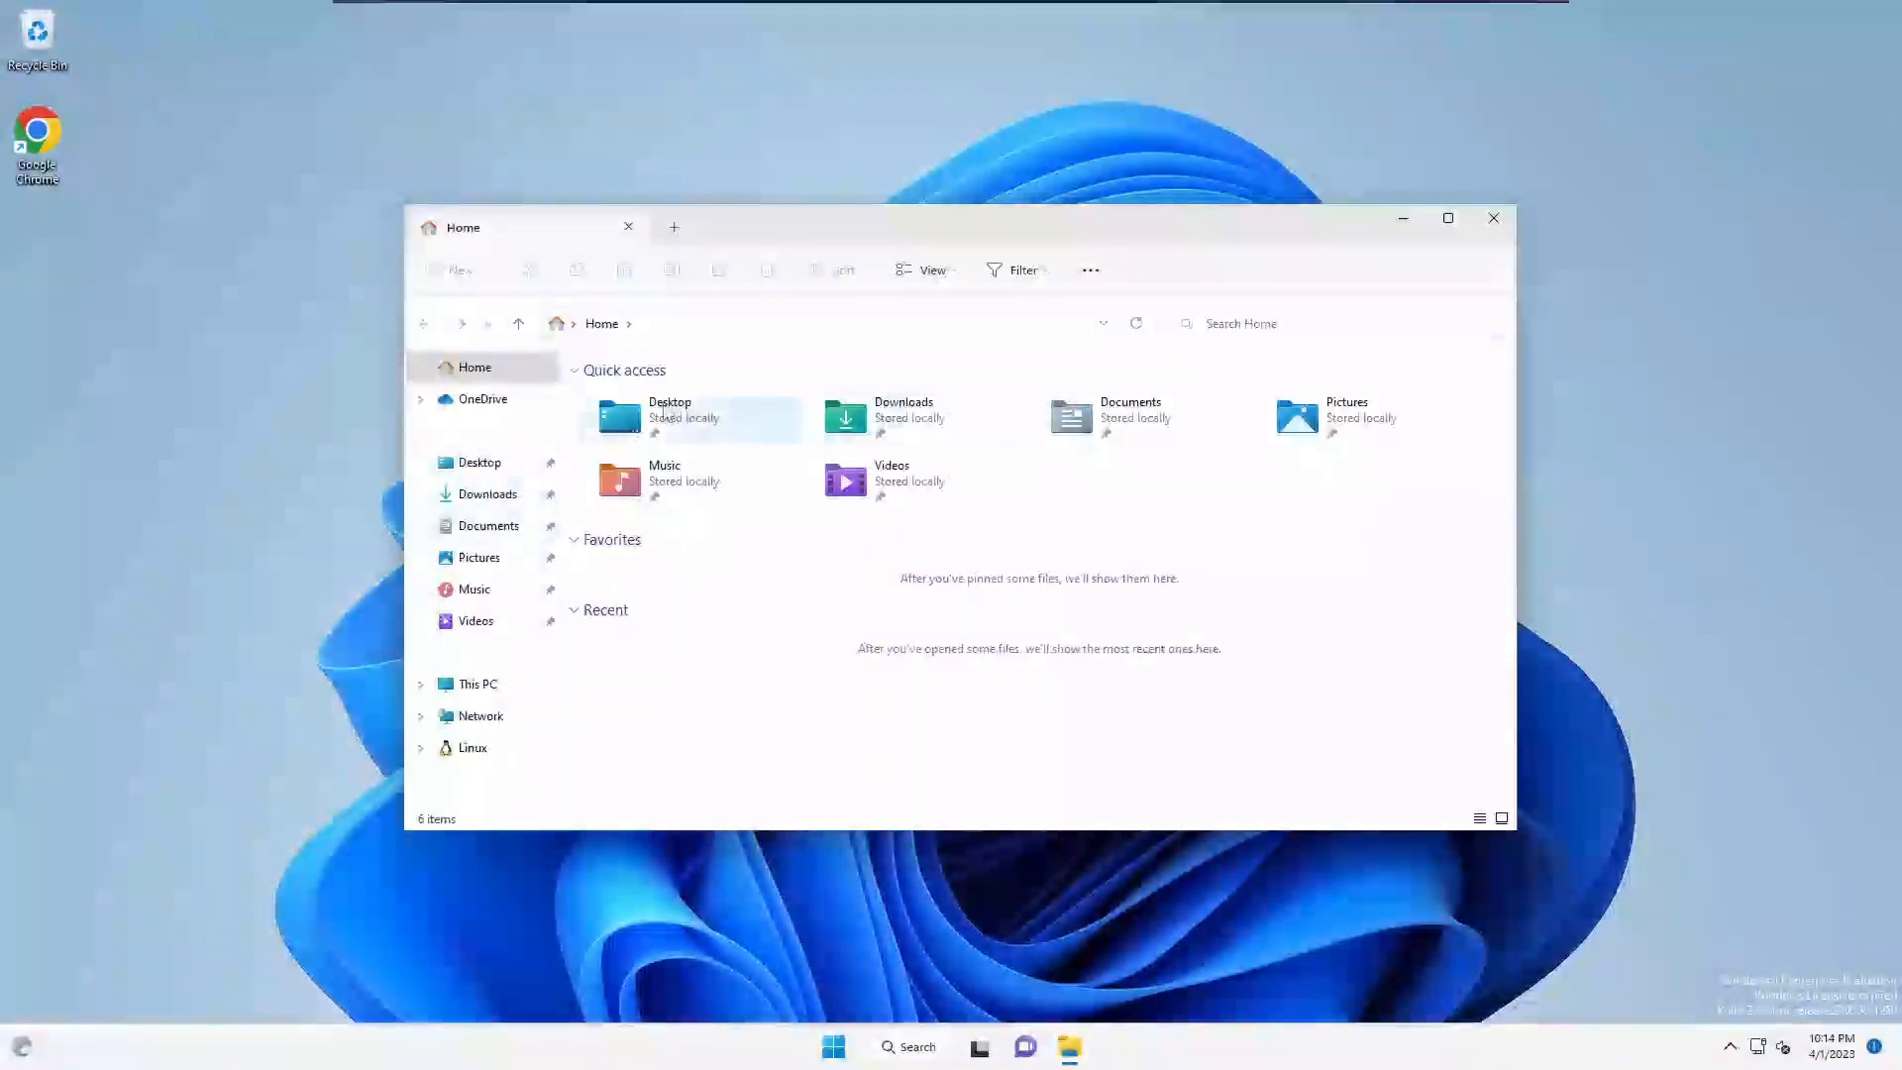
left_click(478, 527)
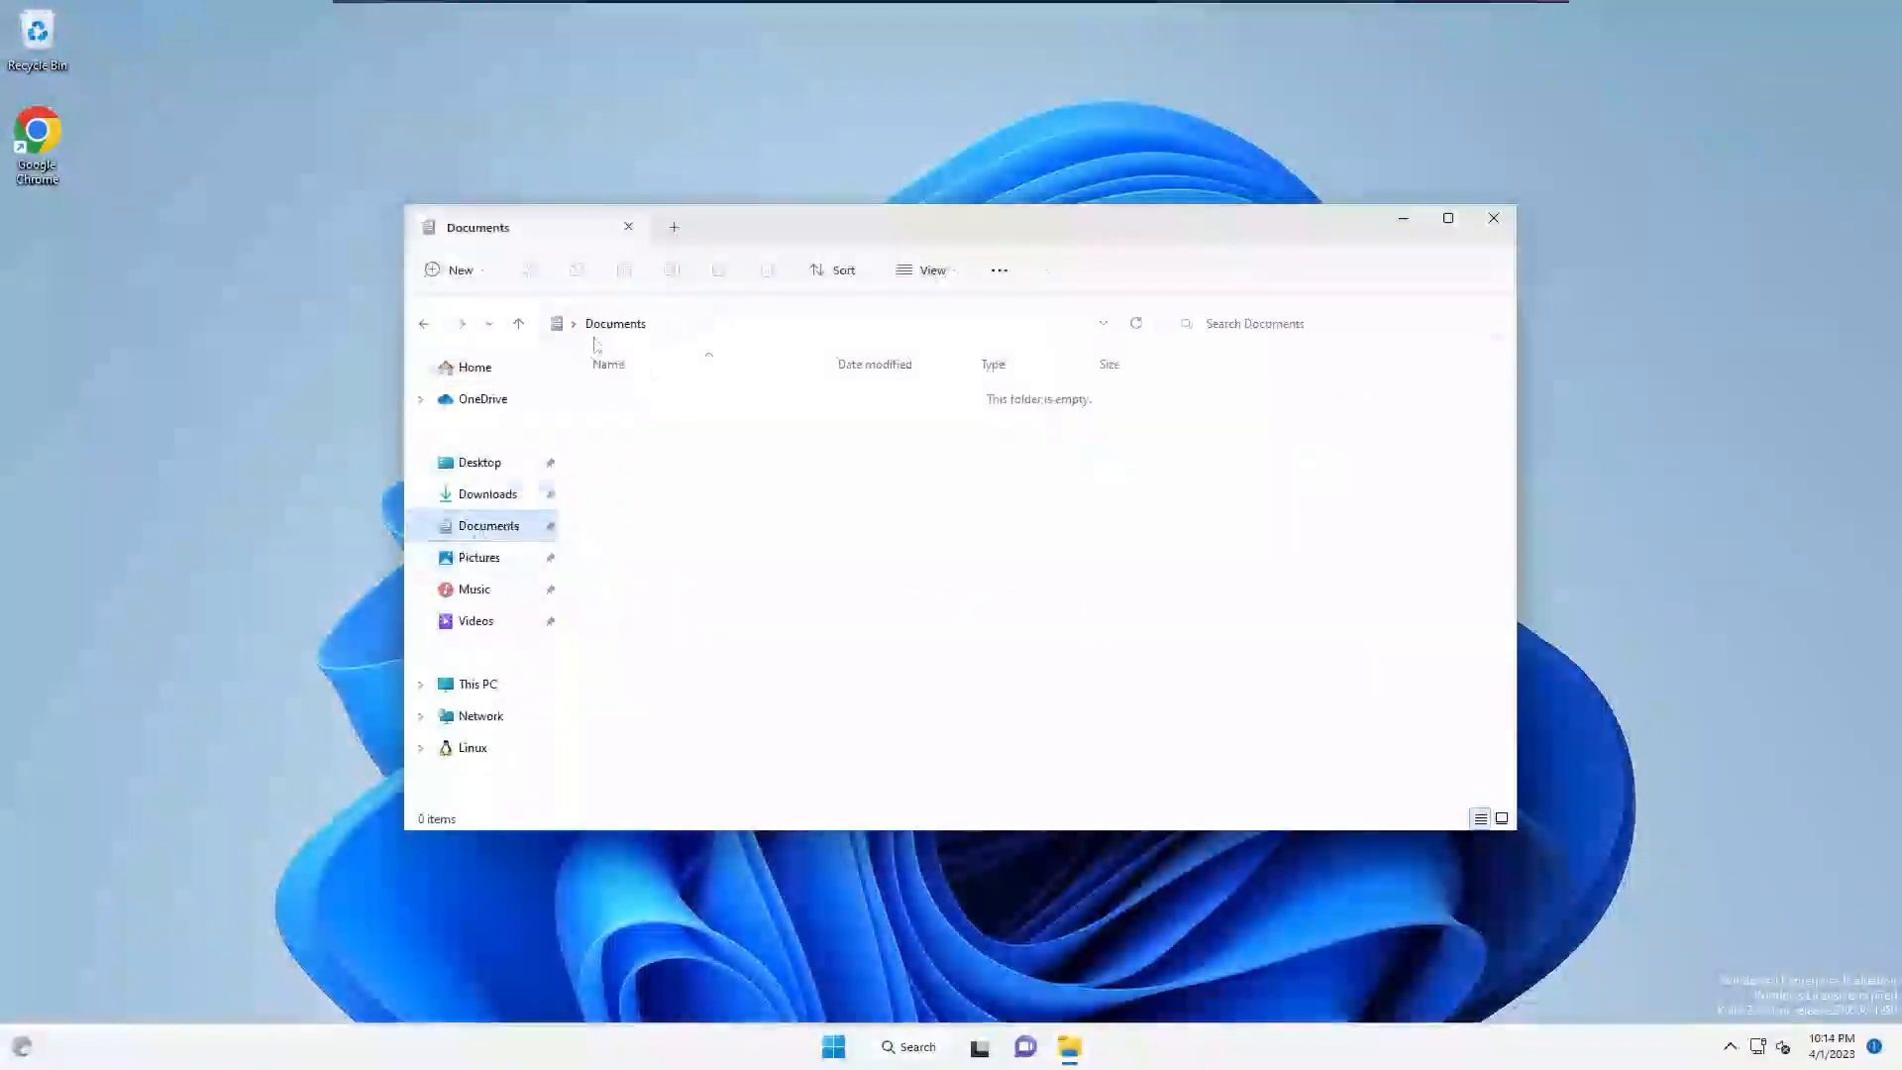
- Create a new folder named flutterProjects in Documents and open it
right_click(654, 457)
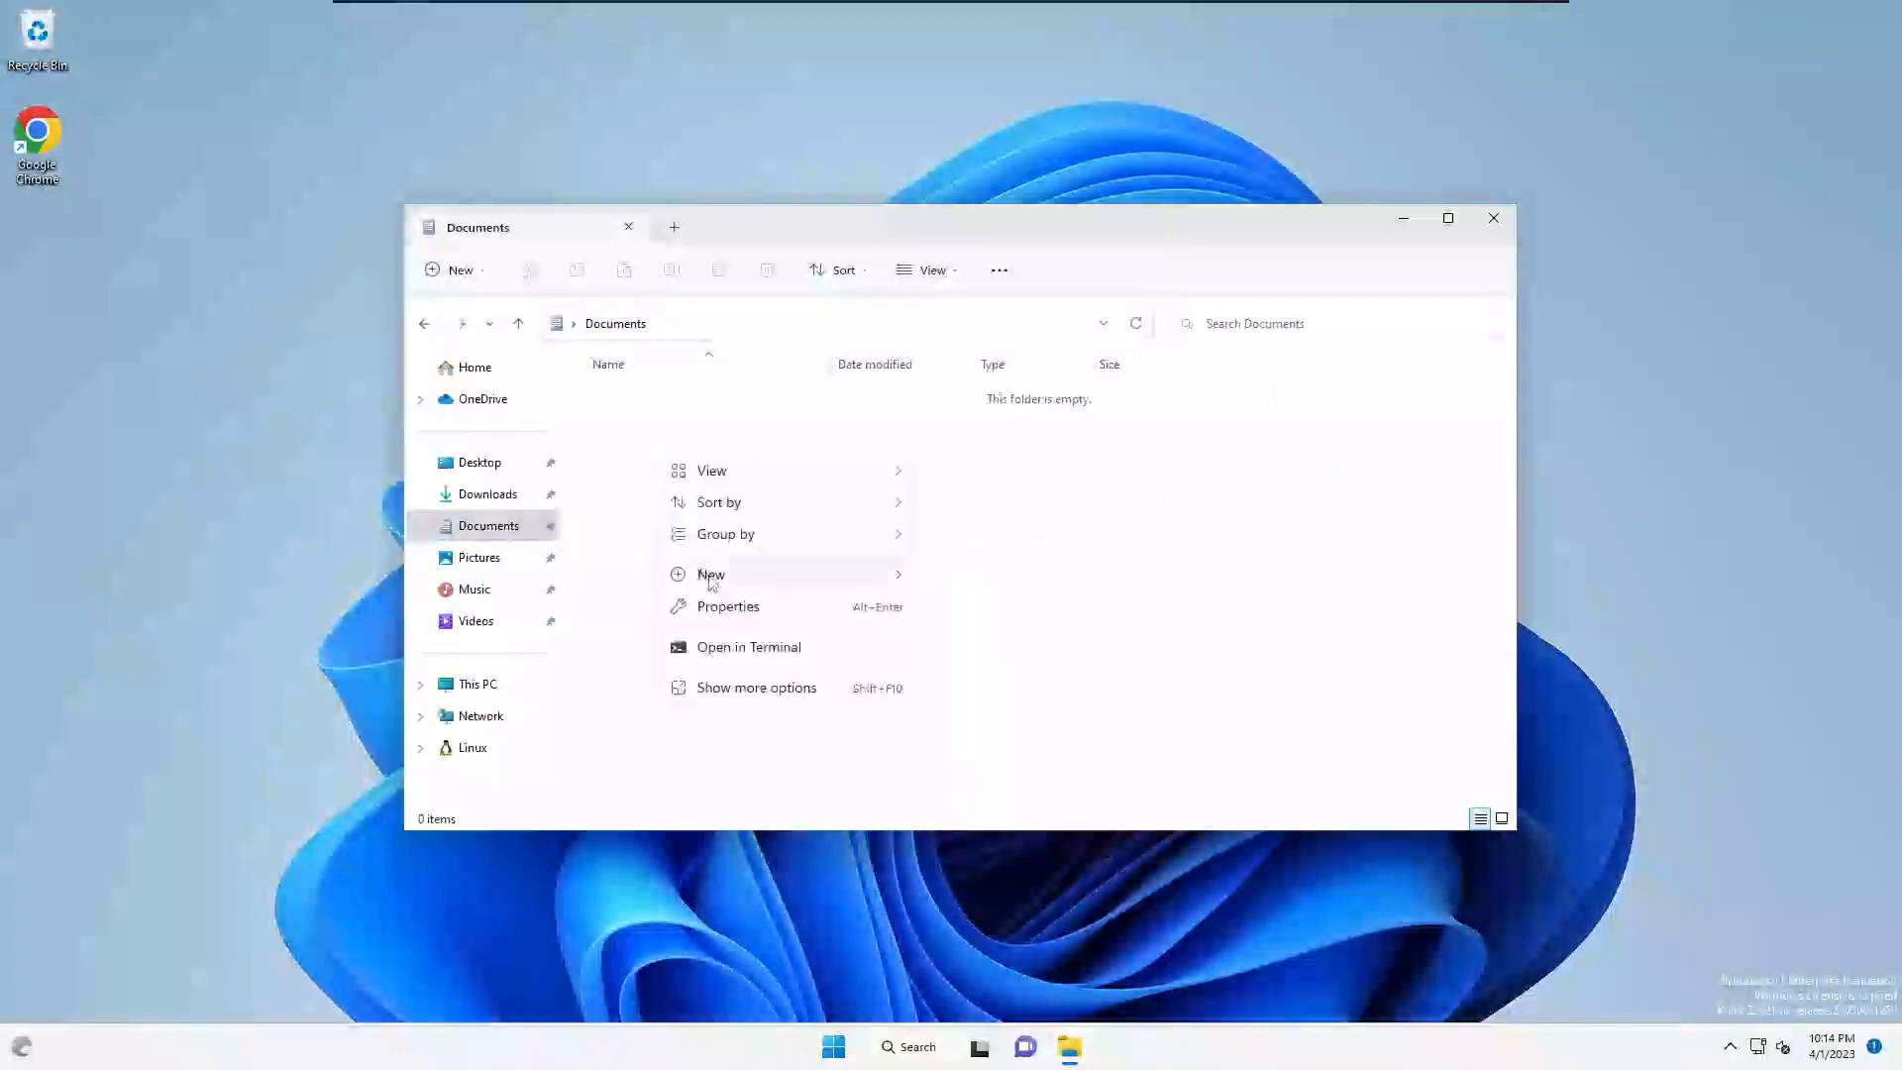
mouse_move(705, 573)
left_click(963, 581)
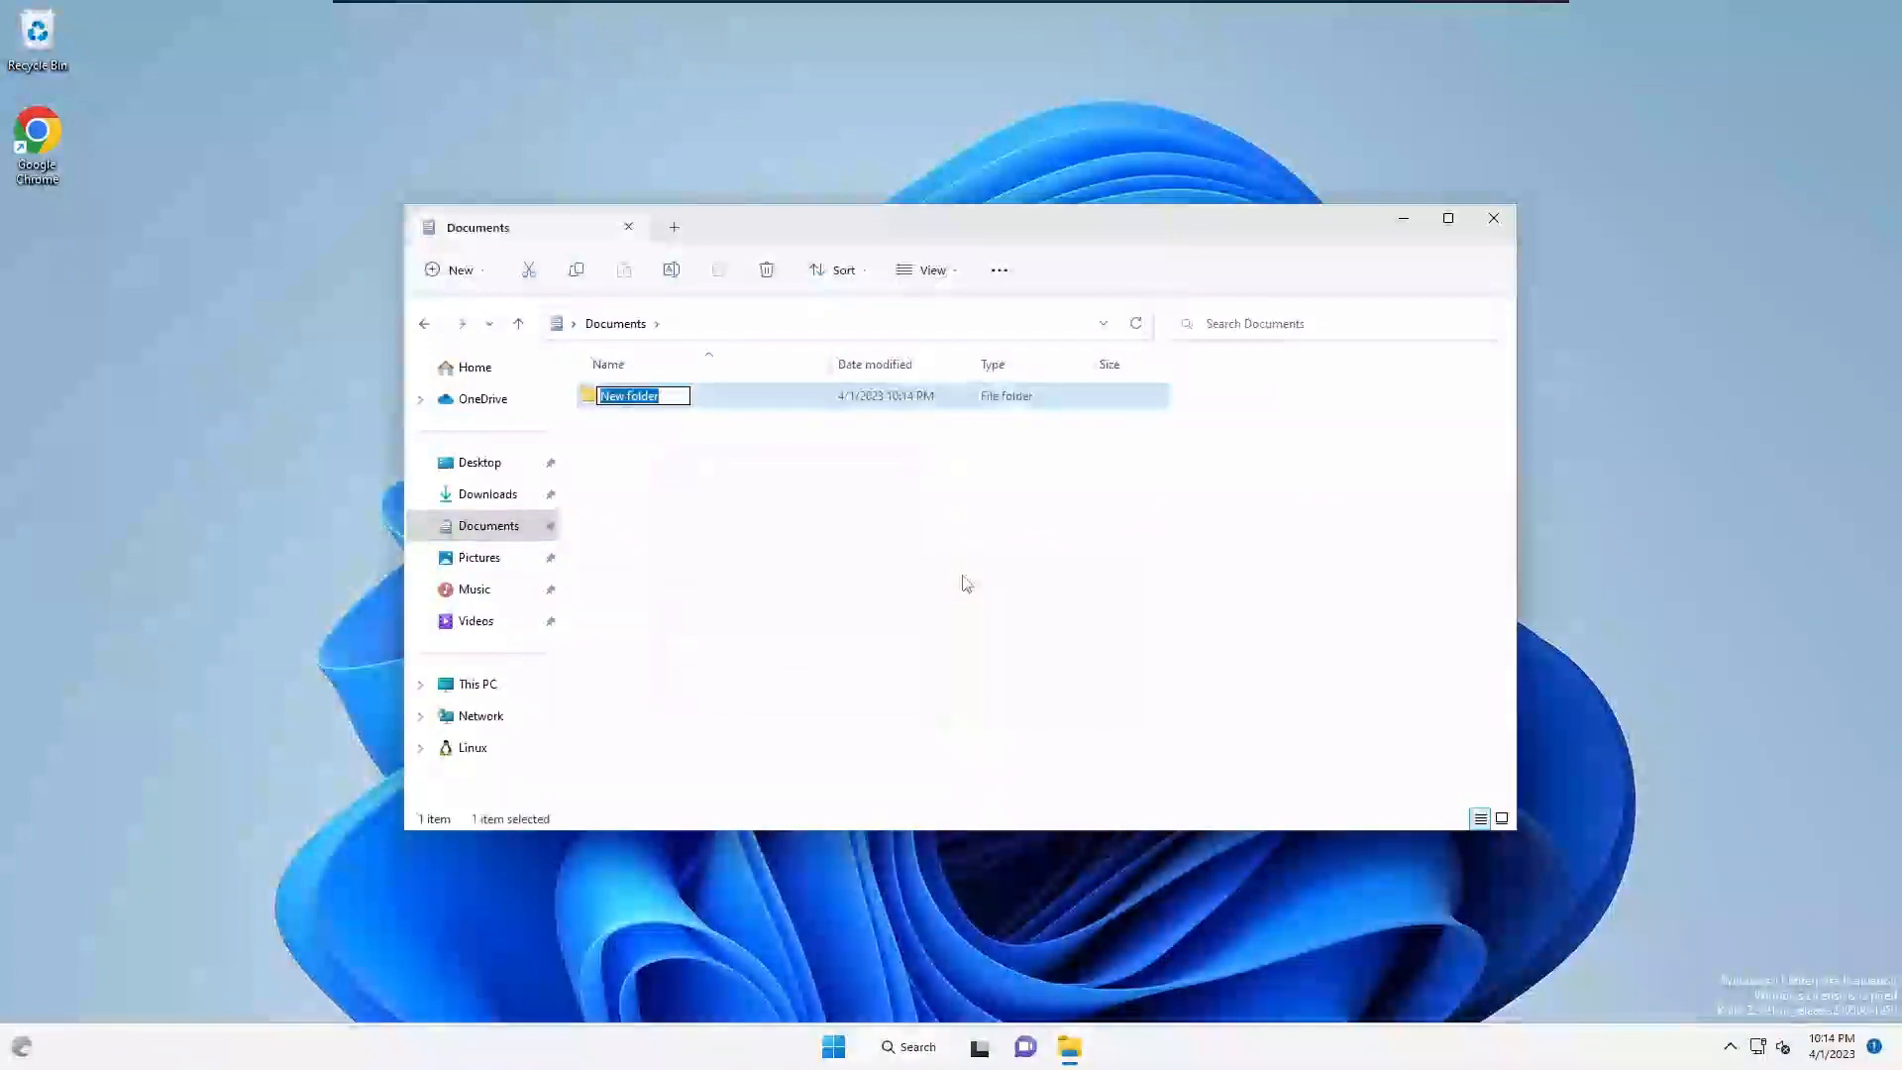
type("flutter")
key("BackSpace")
key("BackSpace")
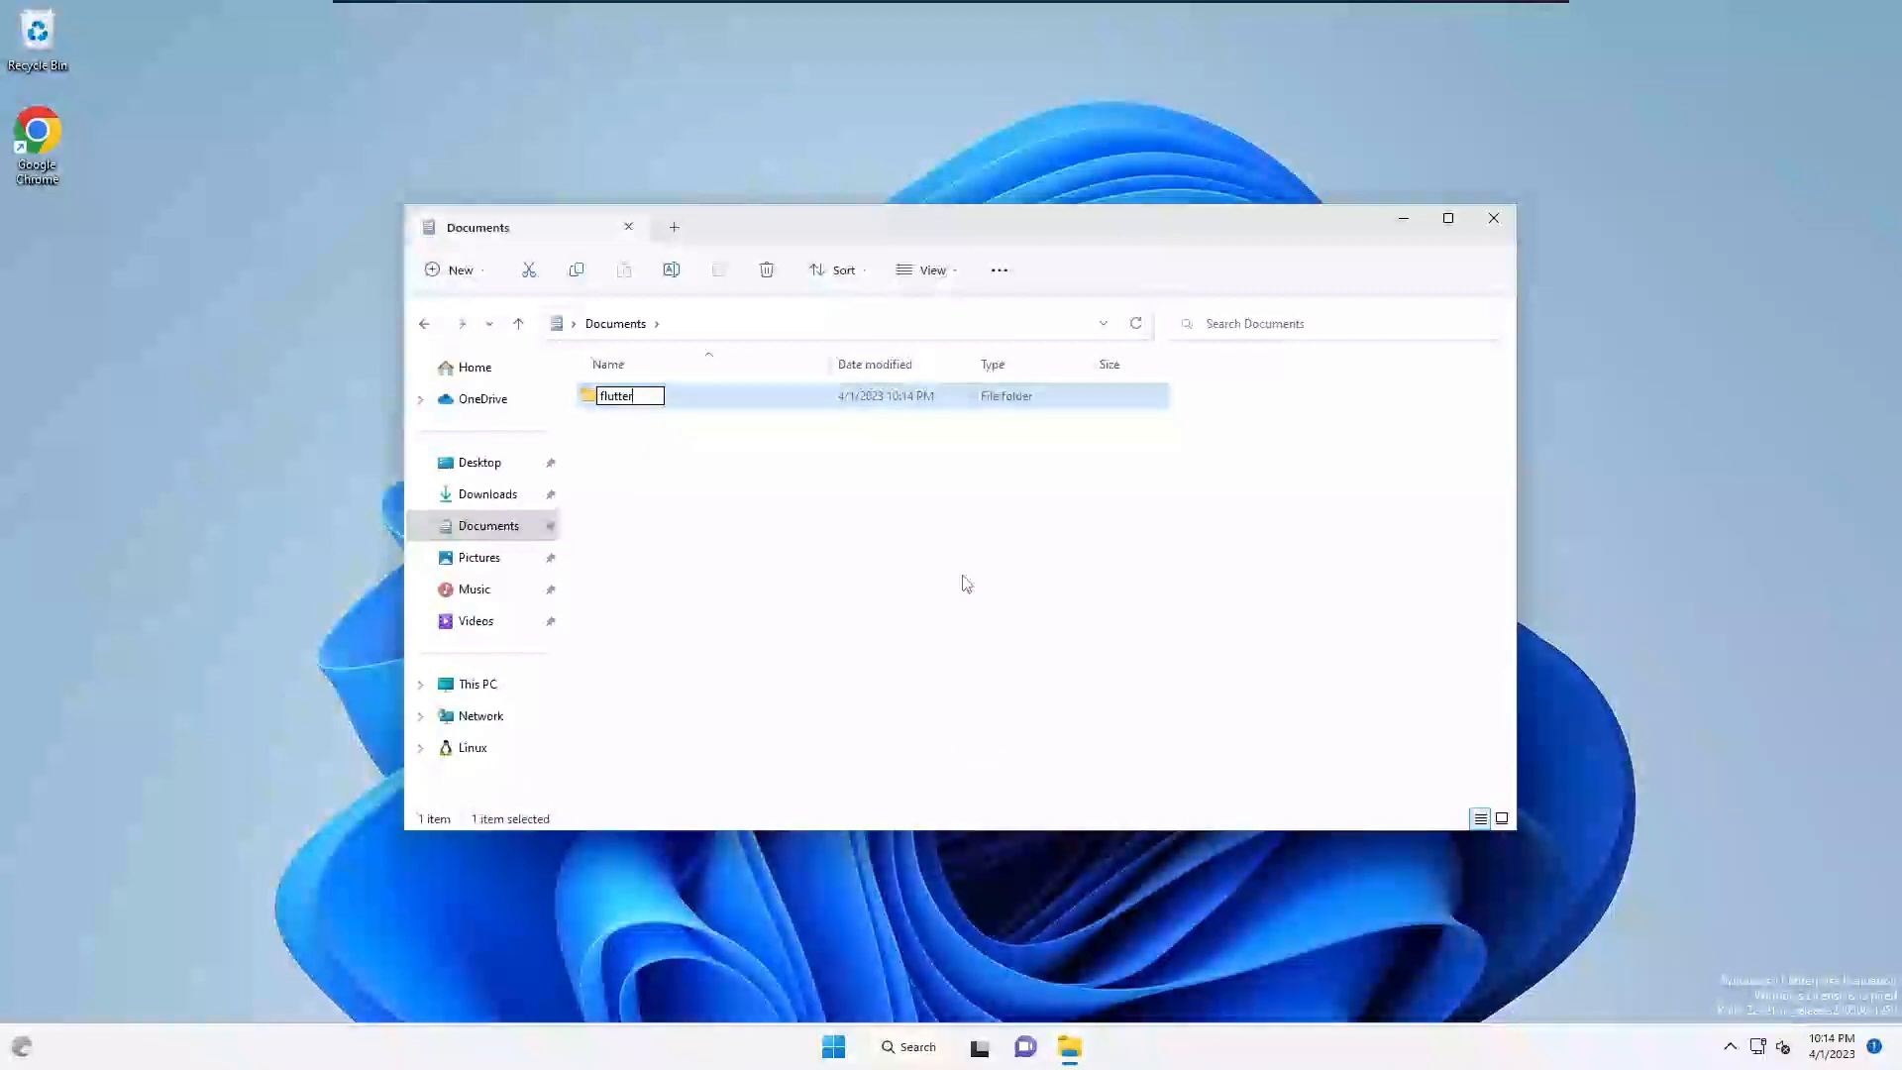
type("Projects")
key("Return")
key("Return")
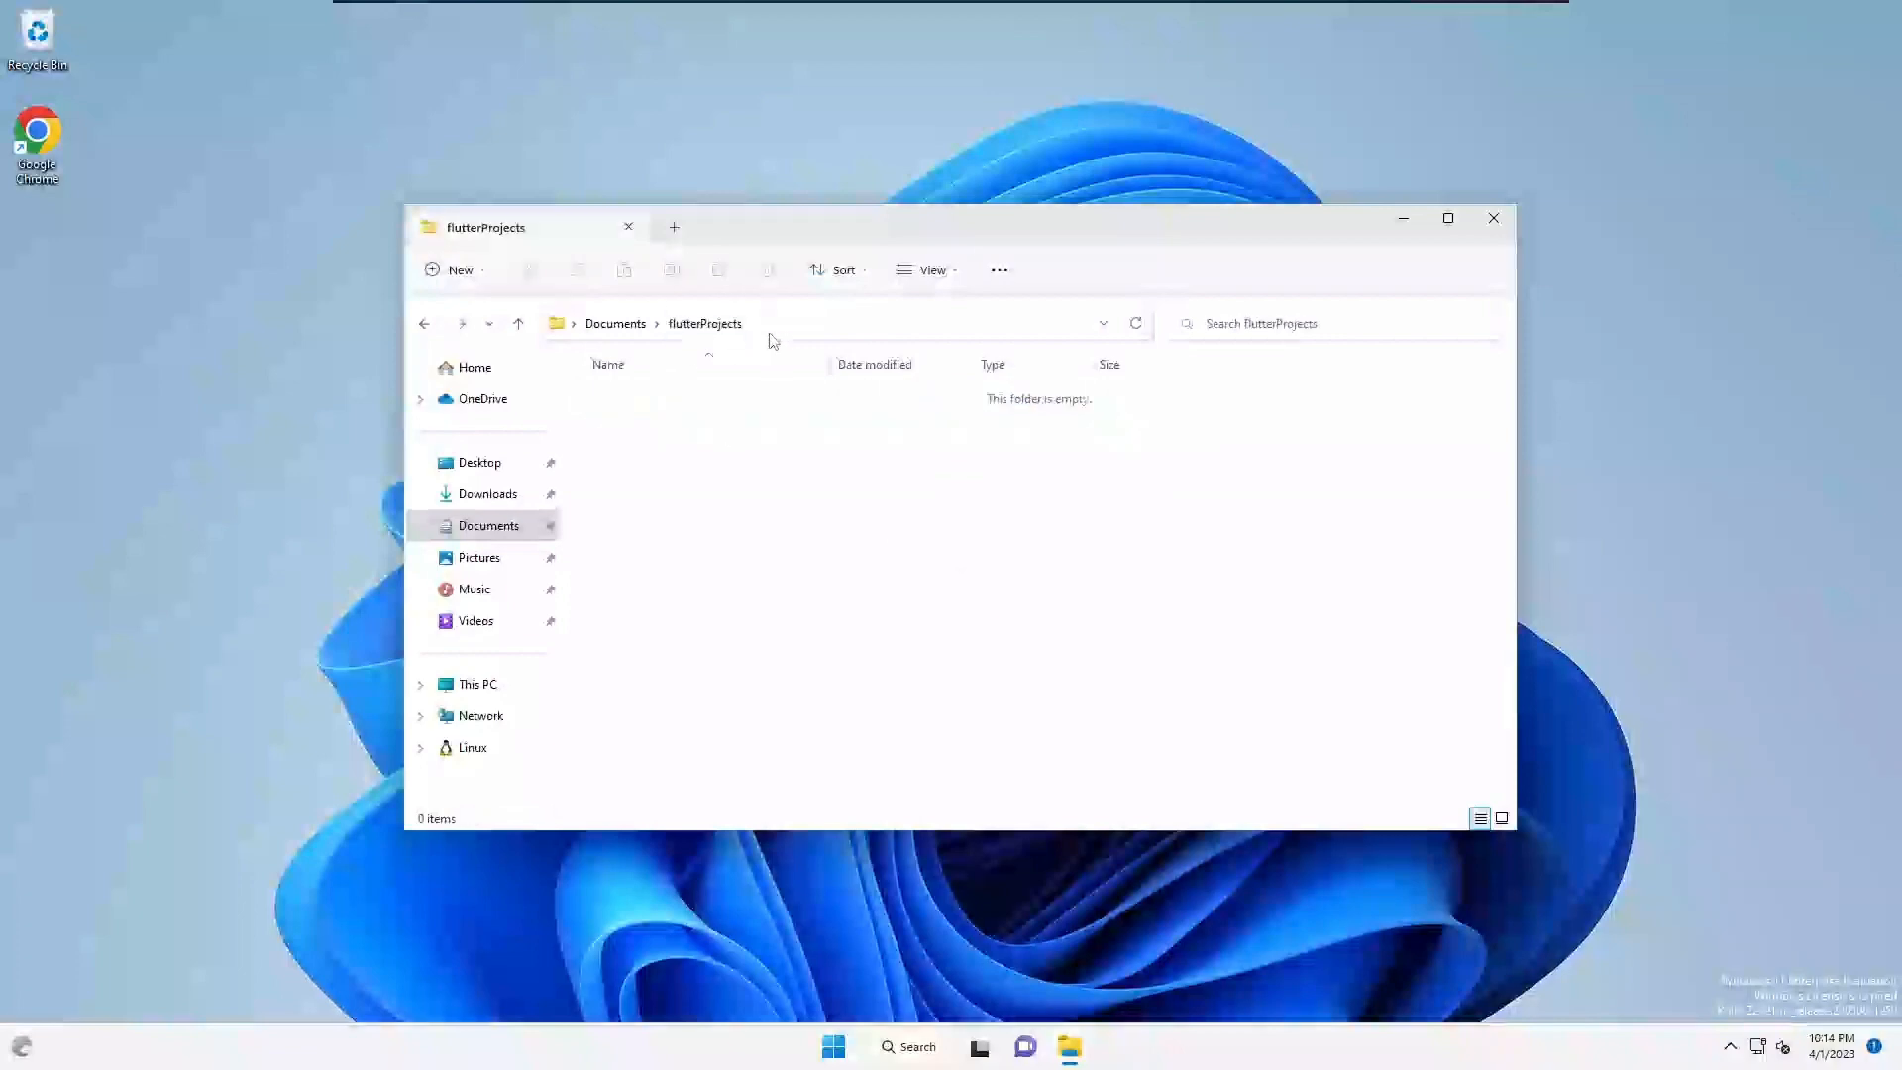
- Launch Command Prompt in flutterProjects by entering cmd in the Explorer address bar
left_click(777, 333)
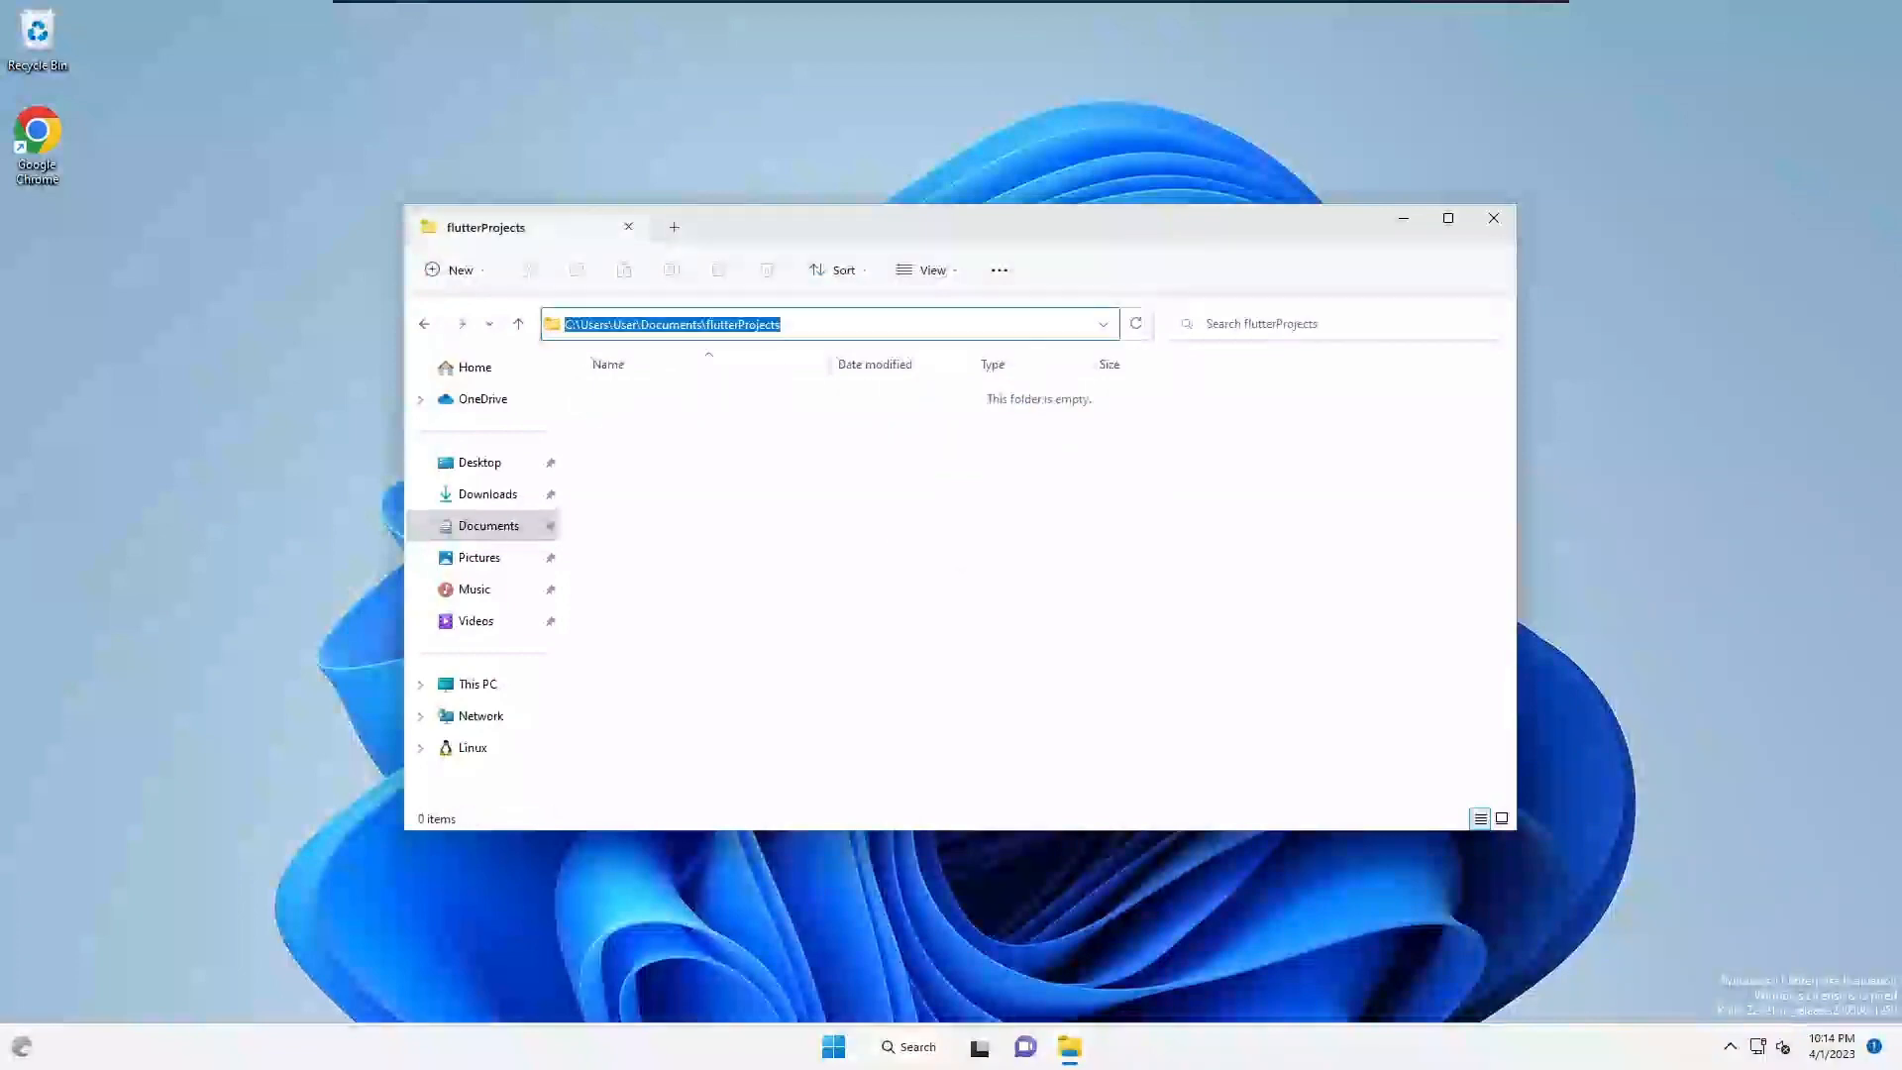
left_click(828, 458)
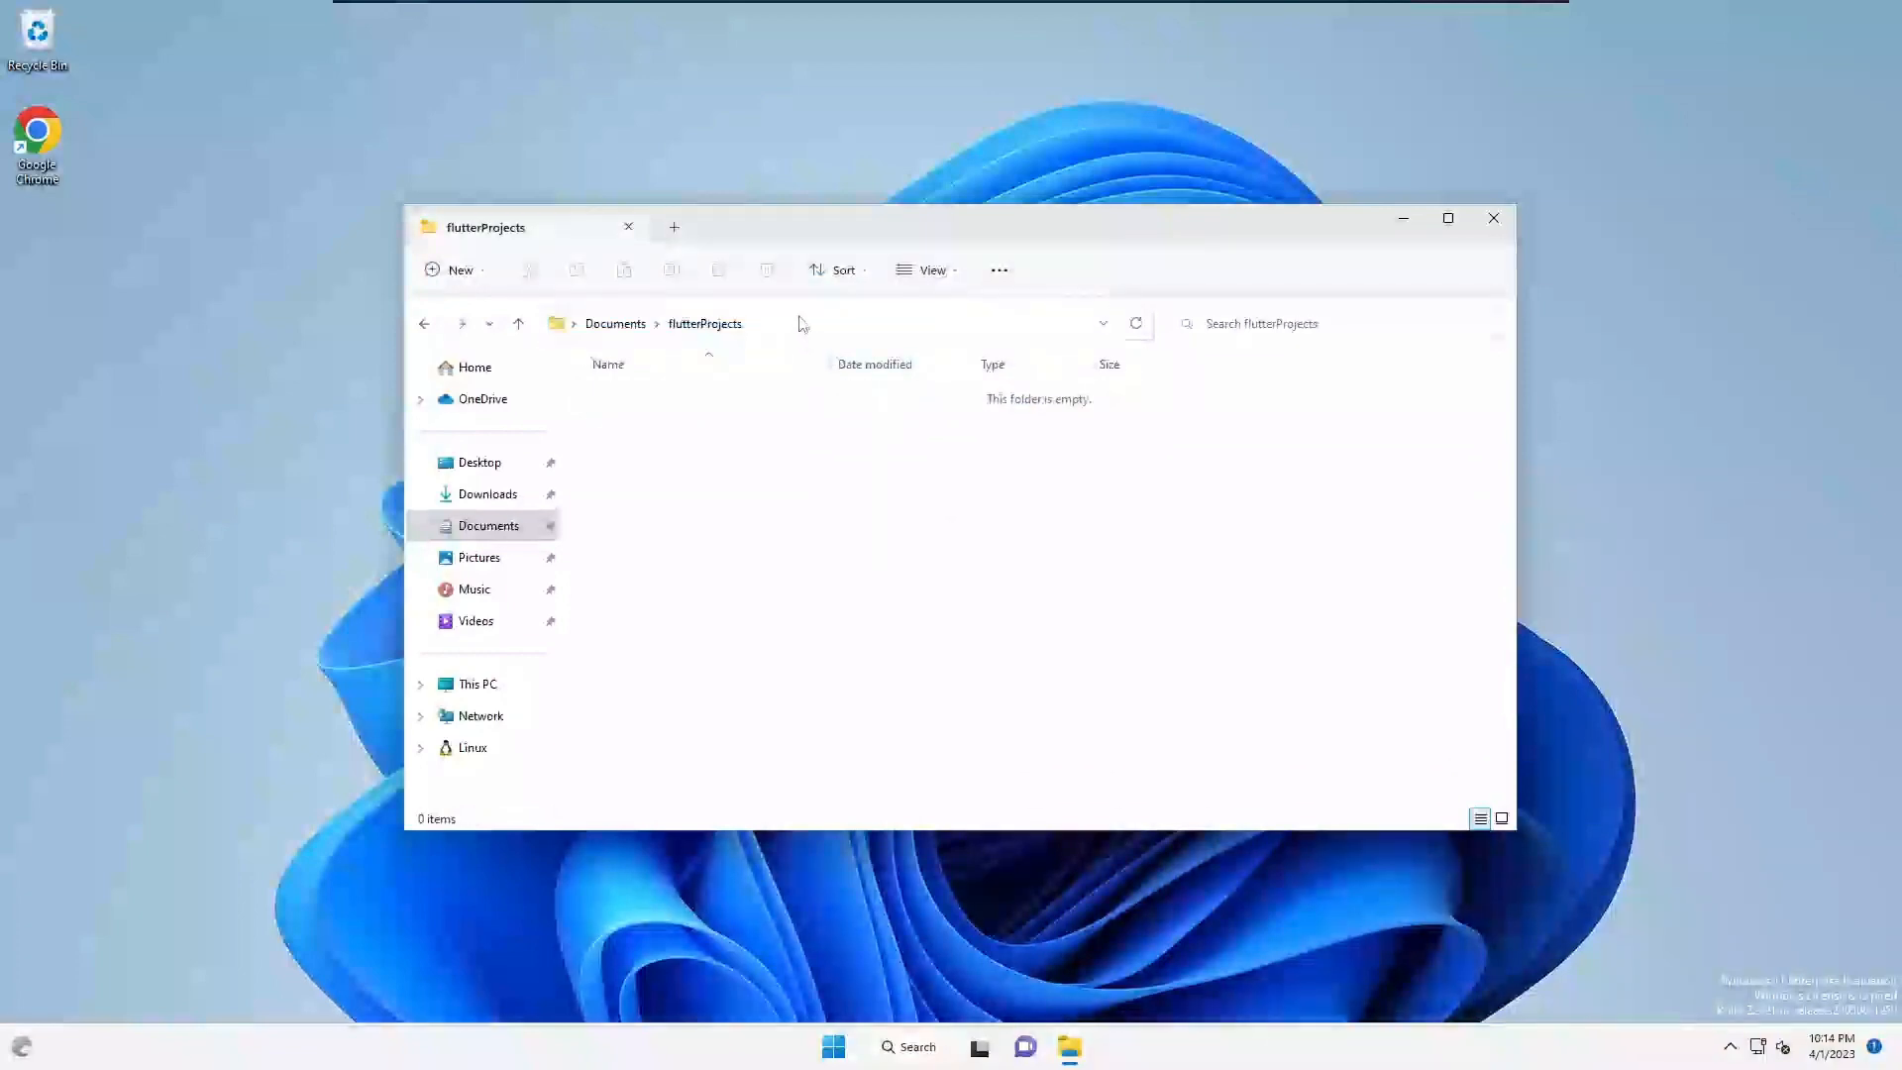
left_click(801, 323)
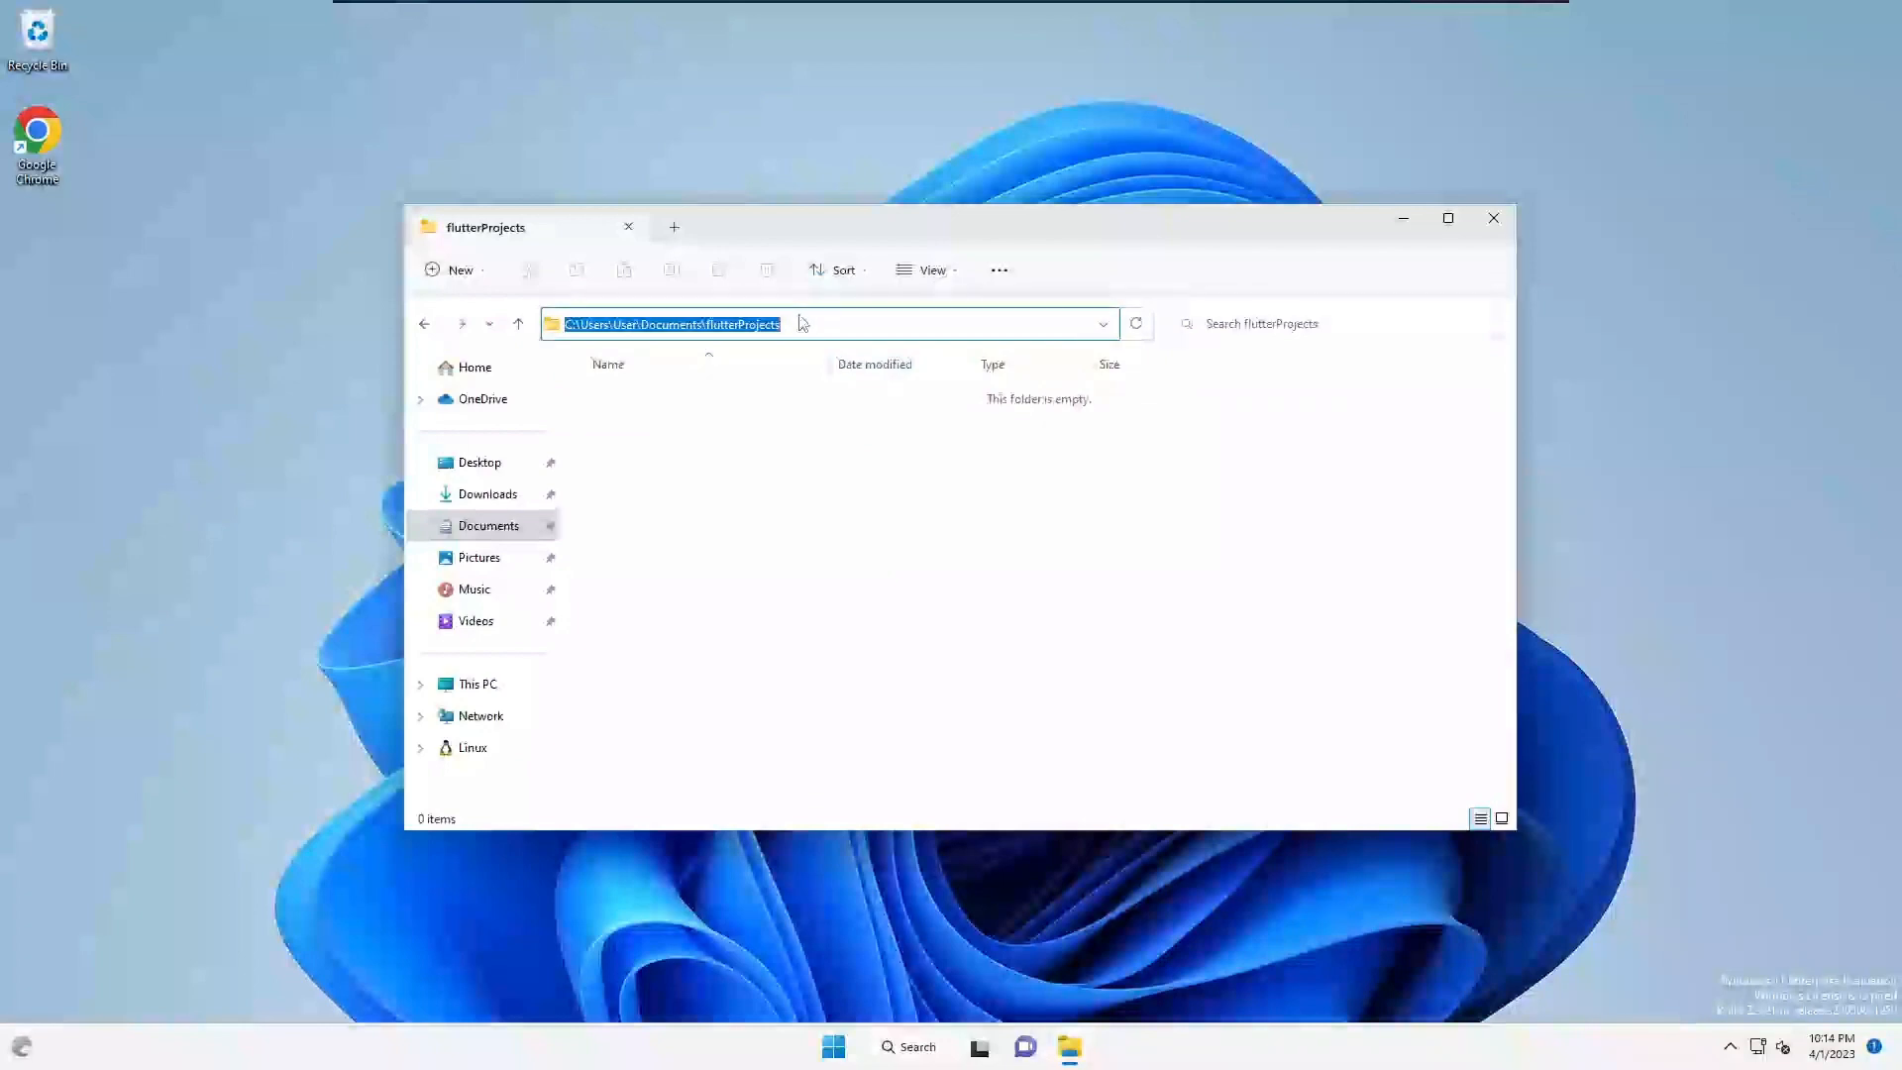
type("cmd")
key("Return")
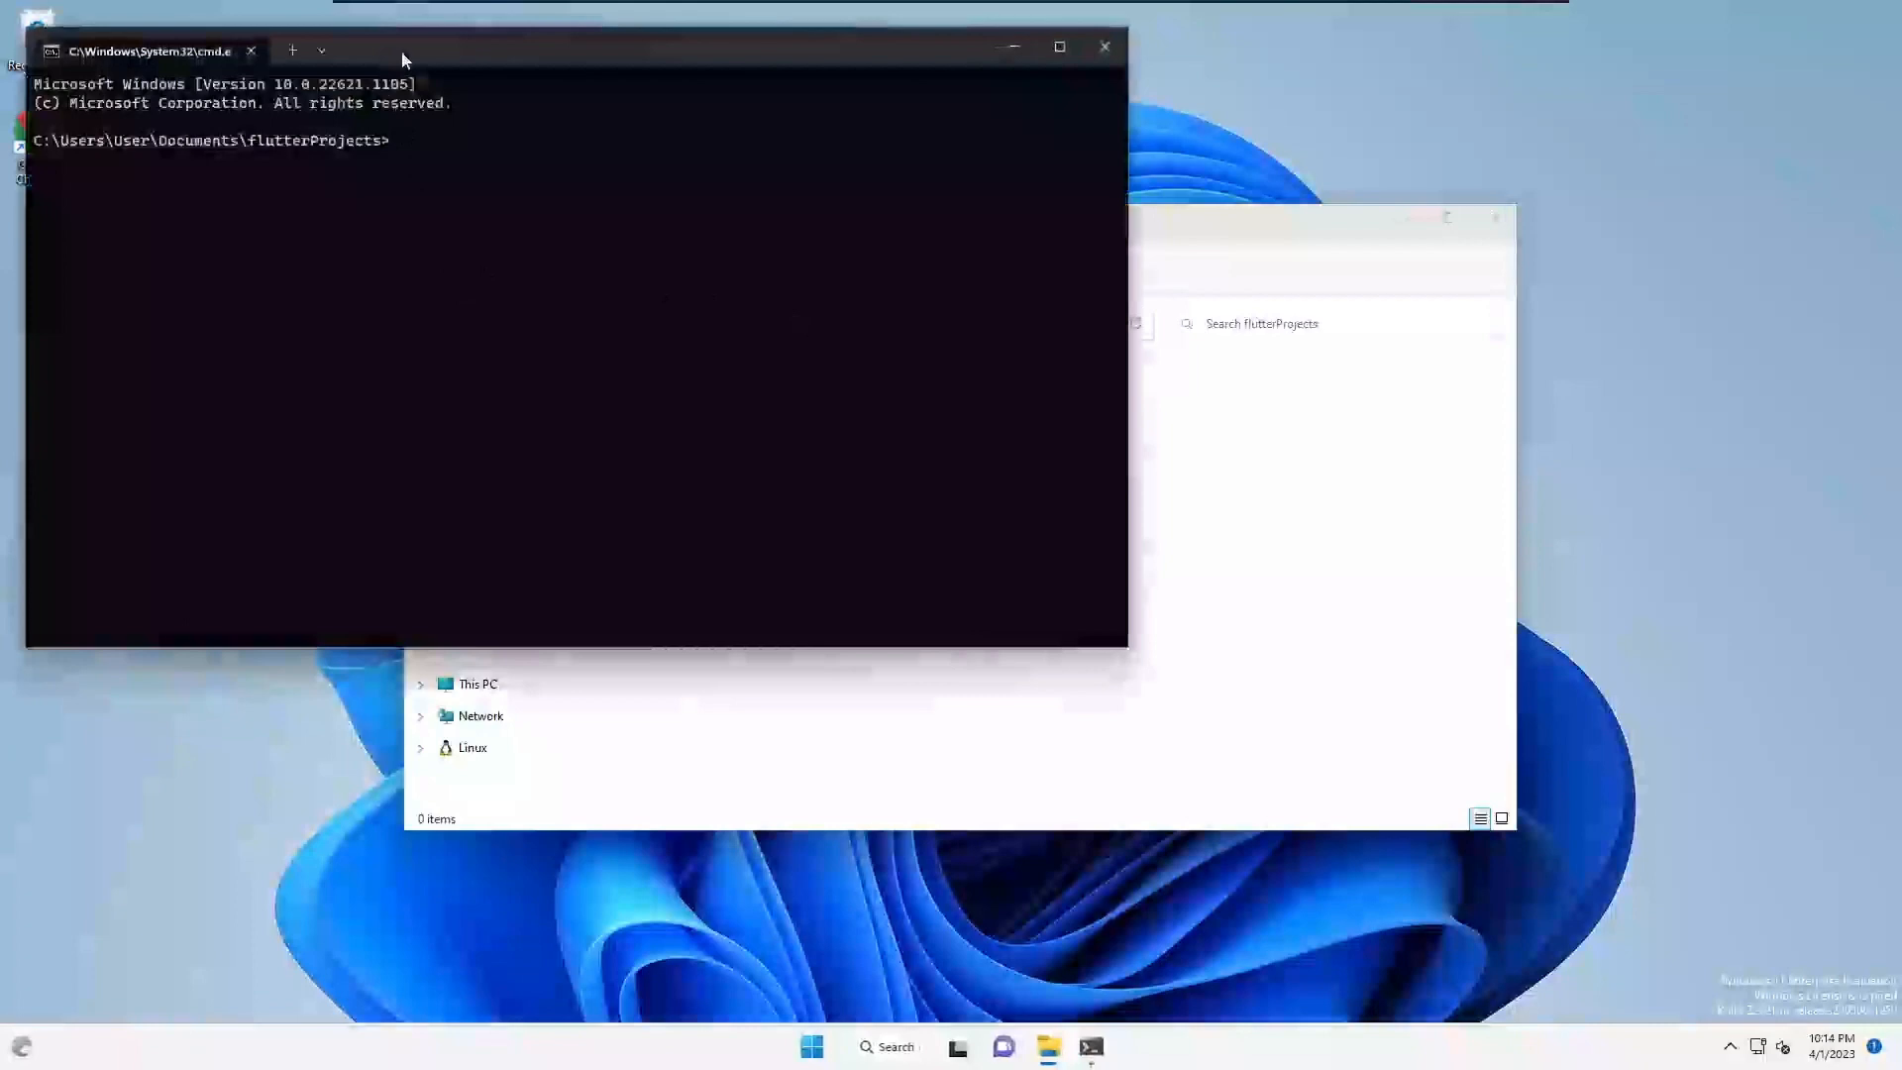
left_click_drag(404, 60, 694, 273)
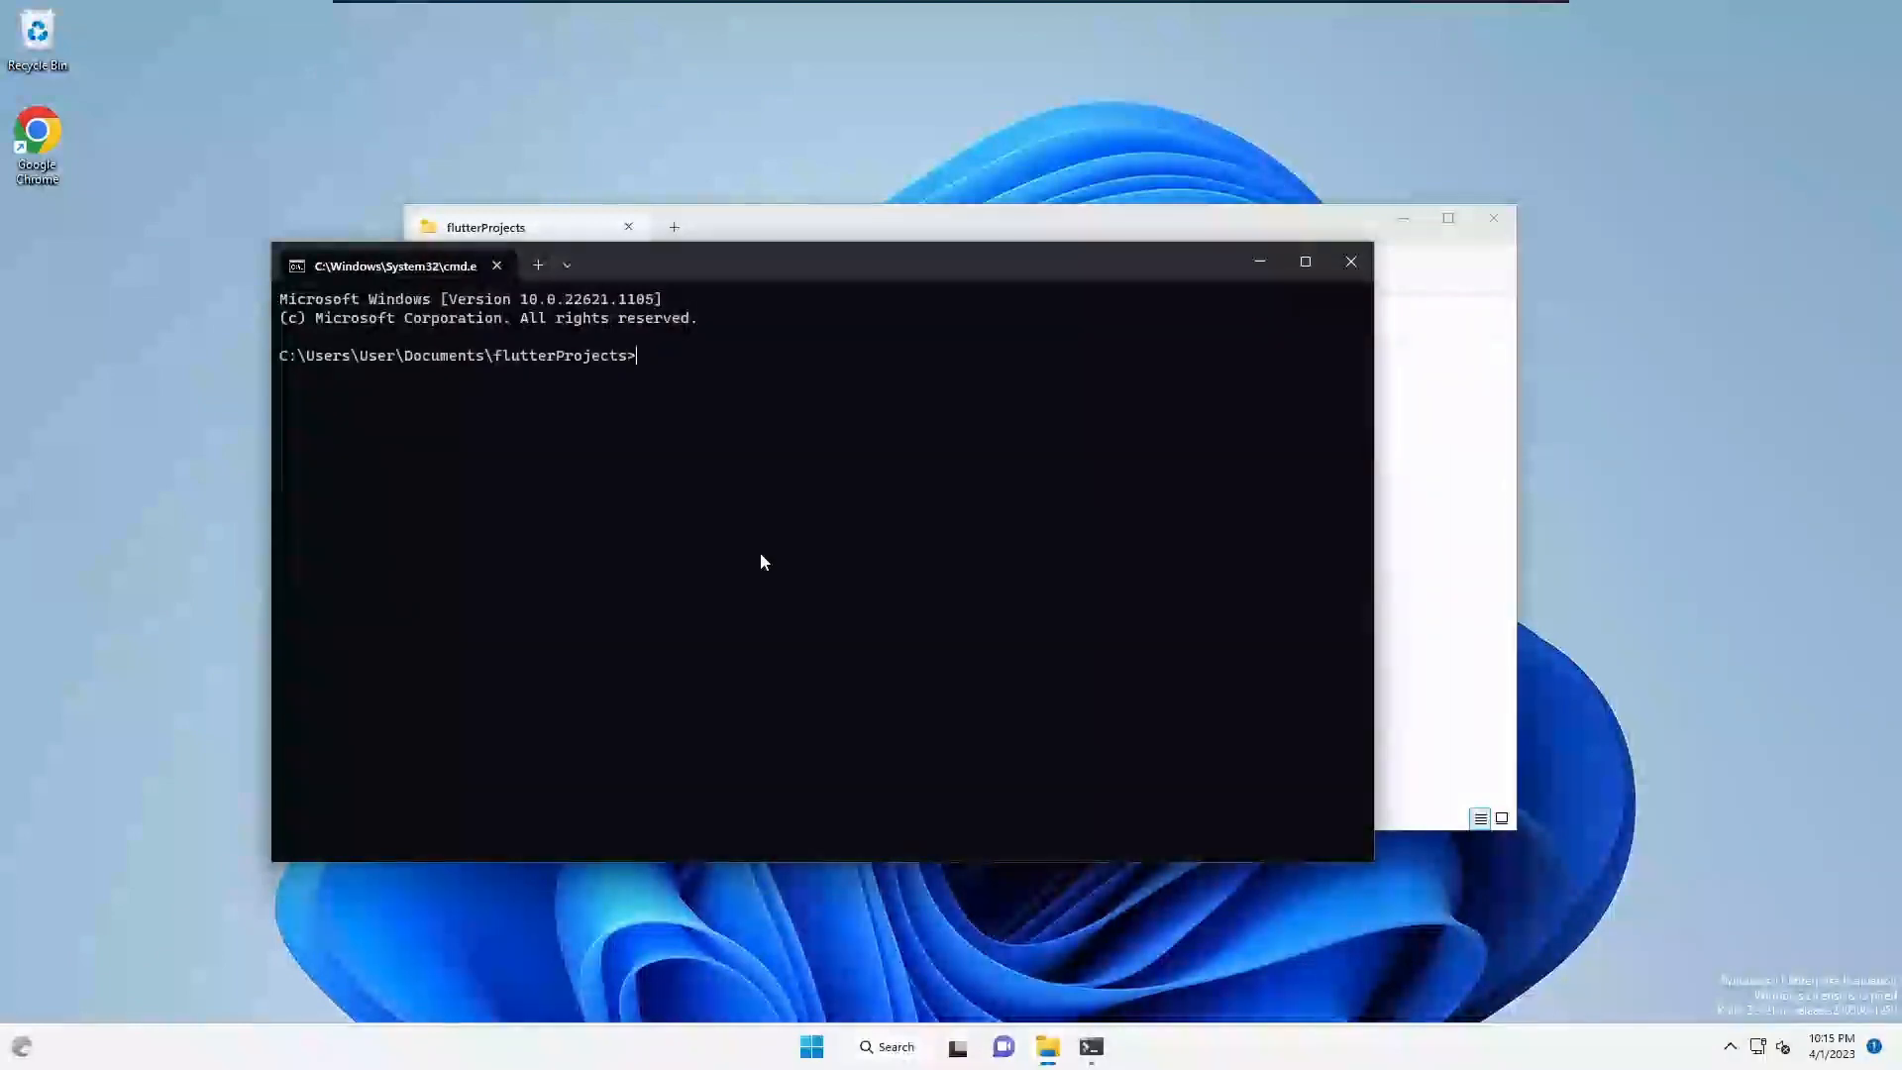
- Run 'flutter create my-first-app', which fails because my-first-app is not a valid package name
type("flutter create my_first_app")
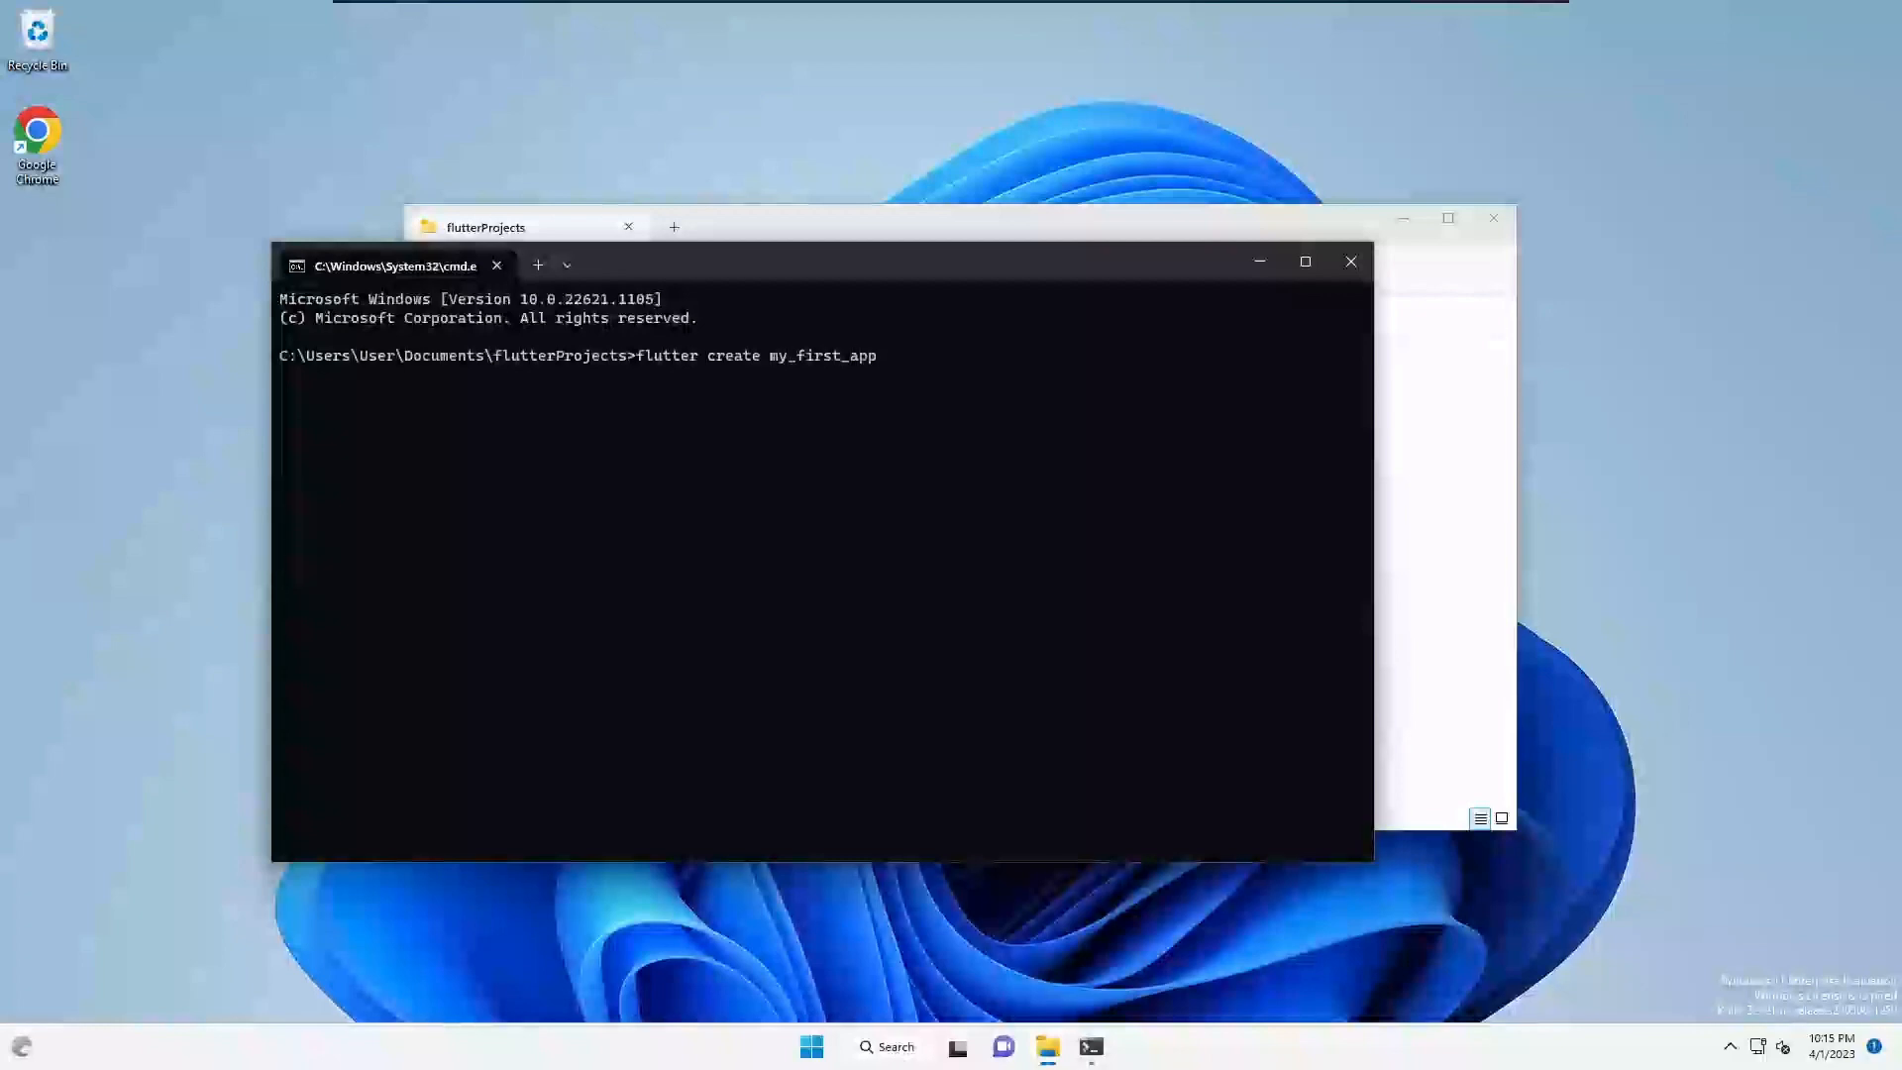
key("BackSpace")
type("-")
key("Return")
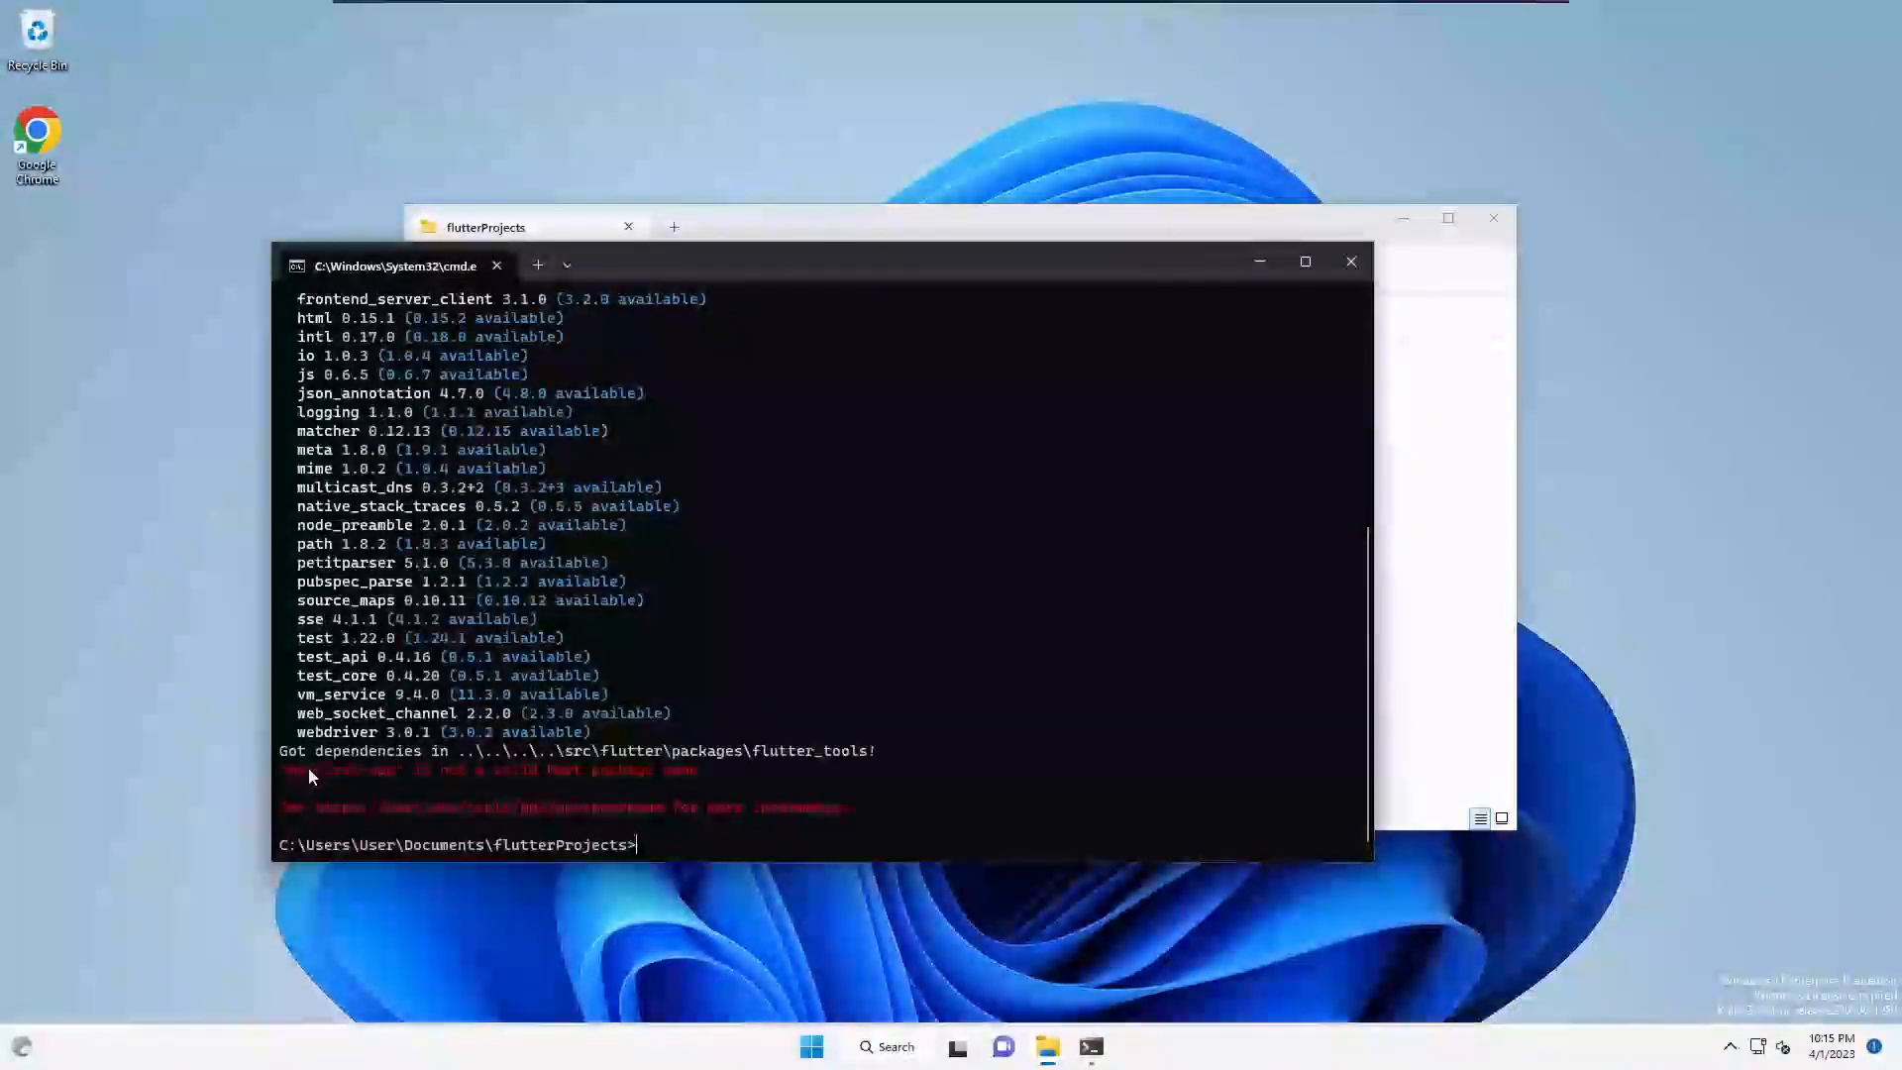
- Re-run the create command with the name changed to my_first_app
key("Up")
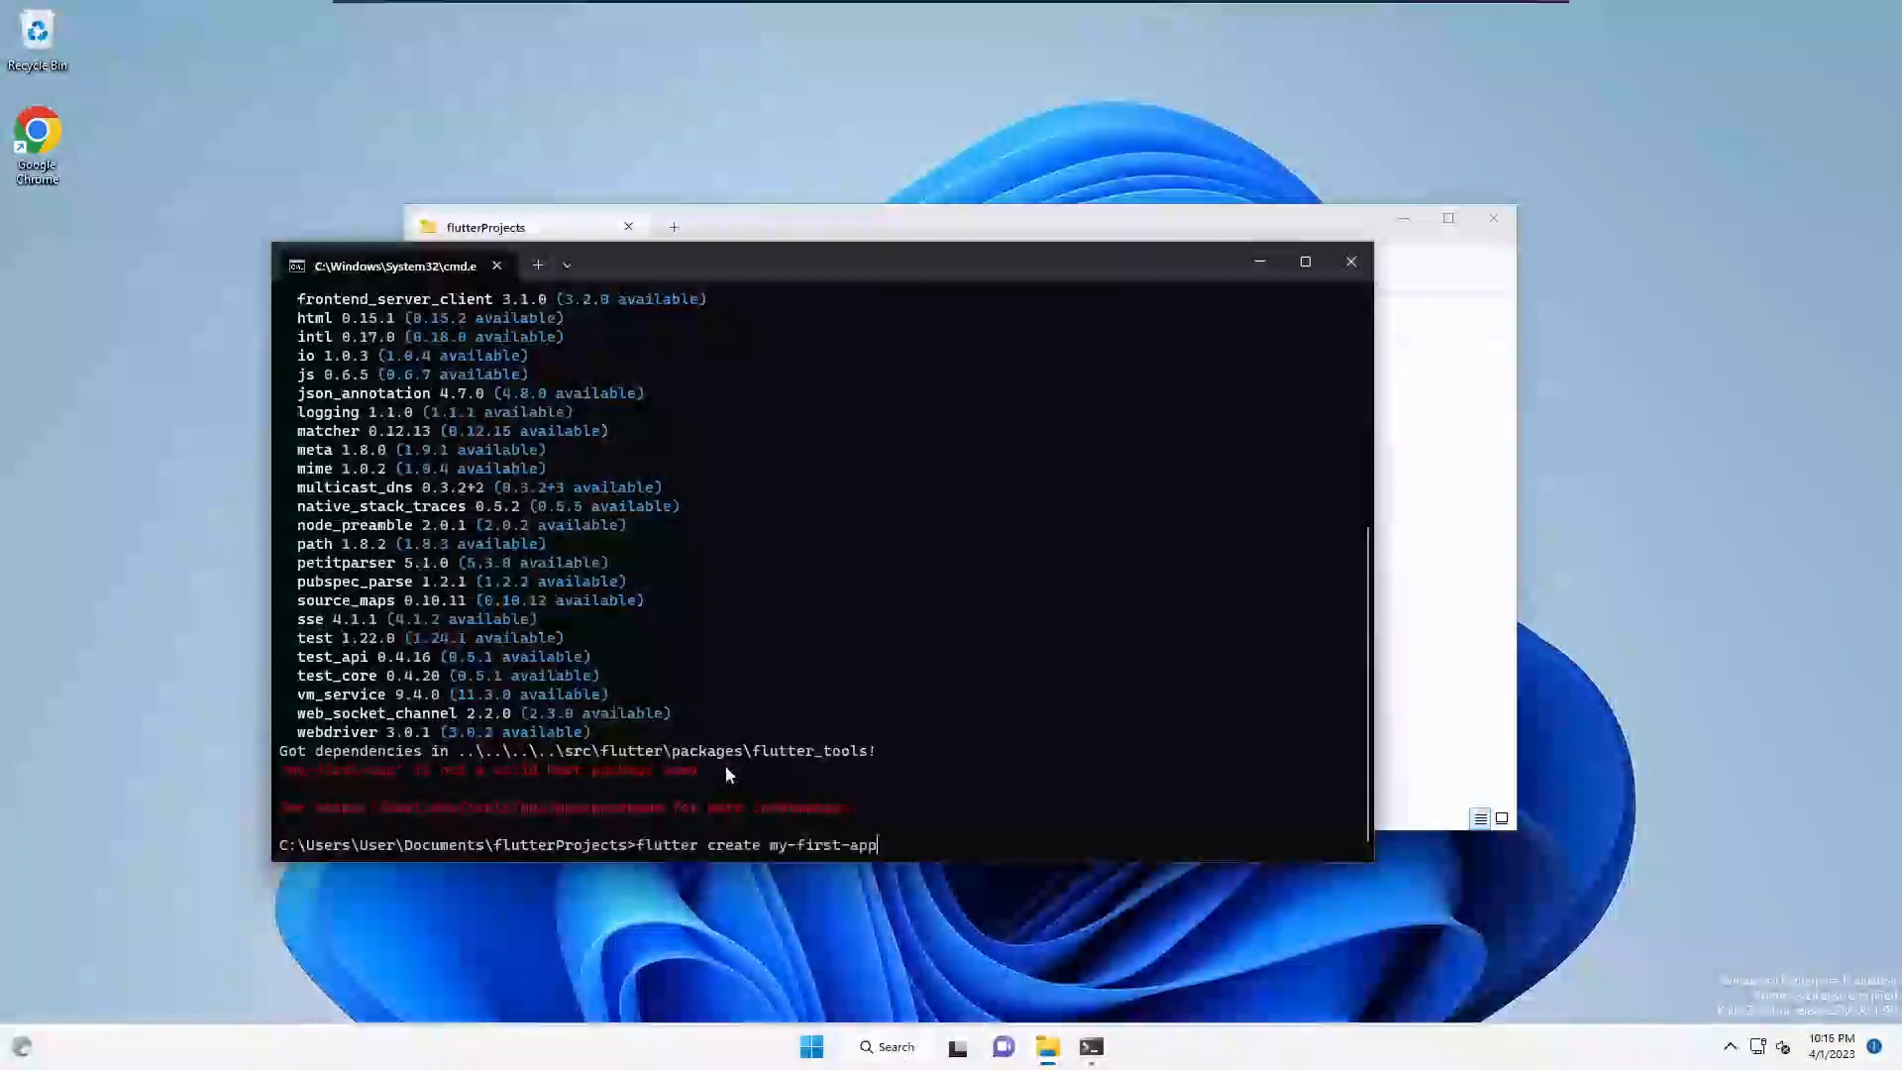
key("Left")
key("Left")
key("Left")
key("Left")
key("Delete")
type("_")
key("Left")
key("Left")
key("Left")
key("Left")
key("Left")
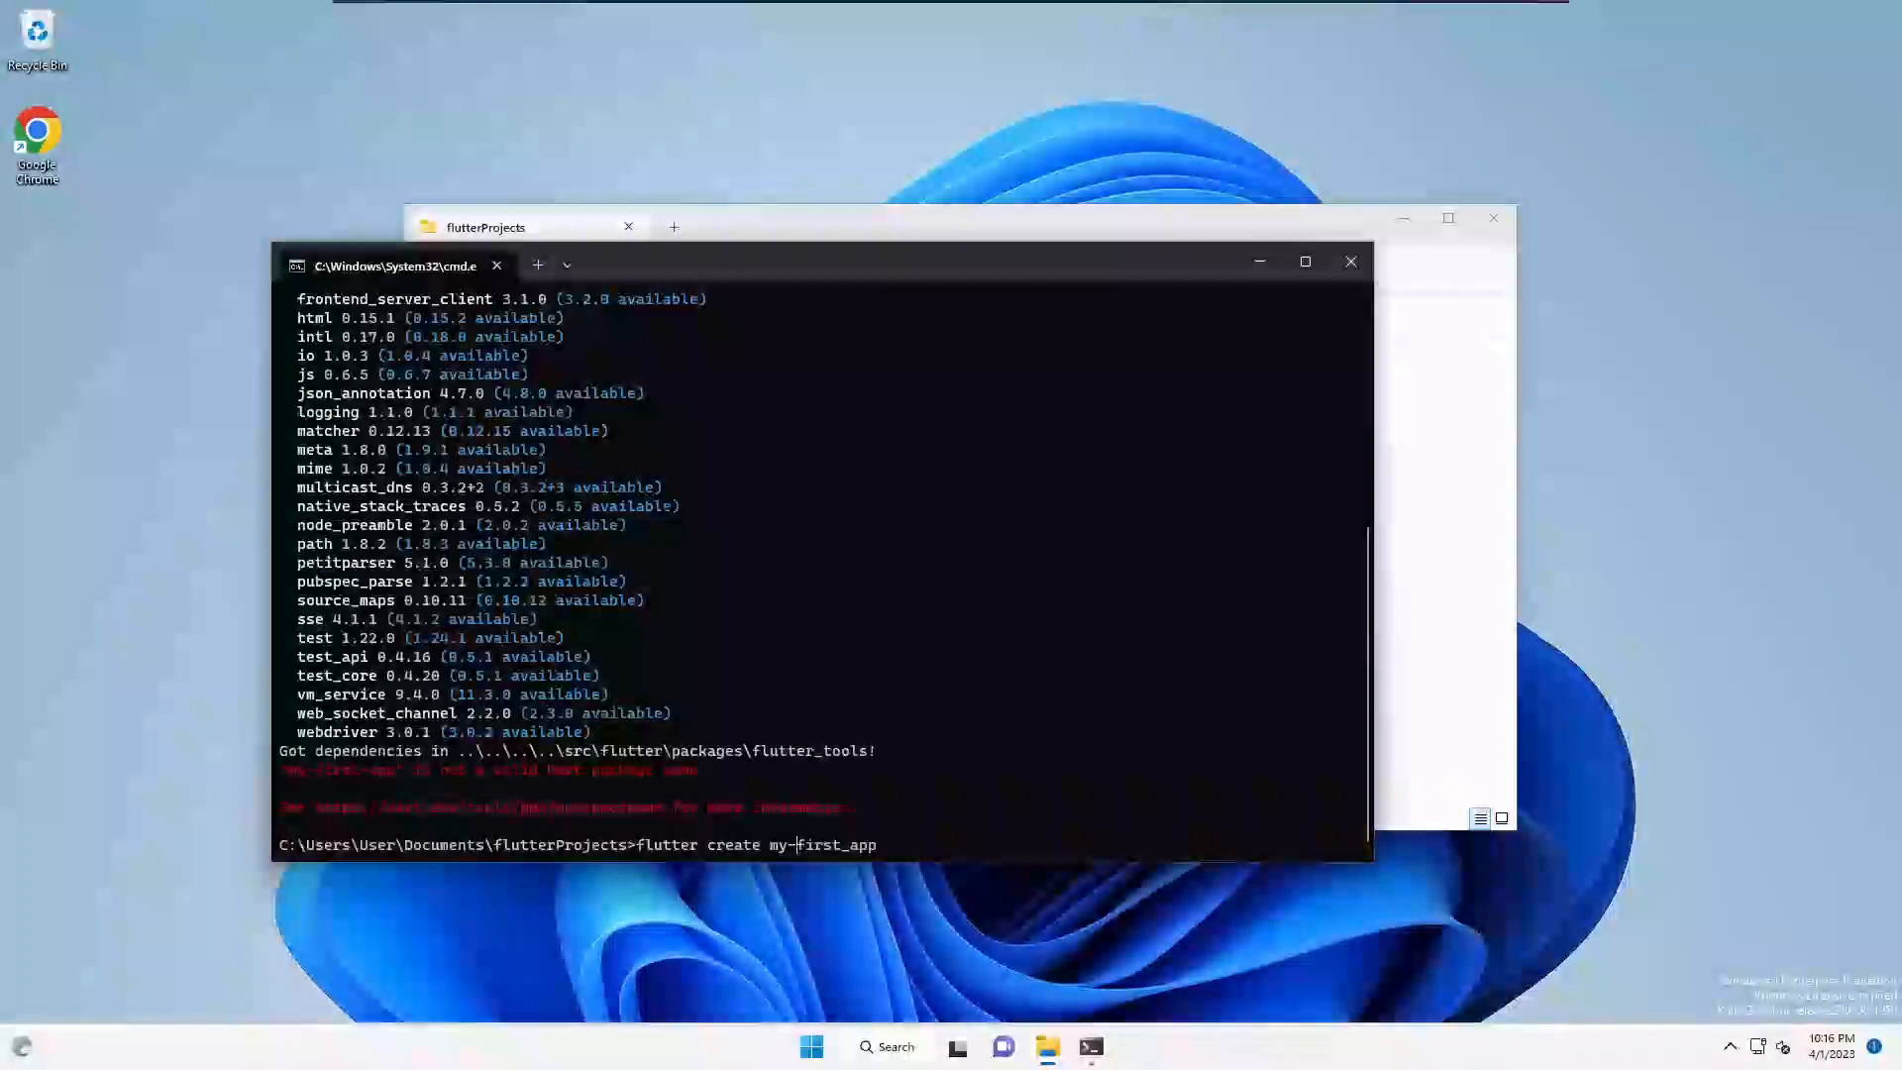
key("Left")
key("BackSpace")
type("_")
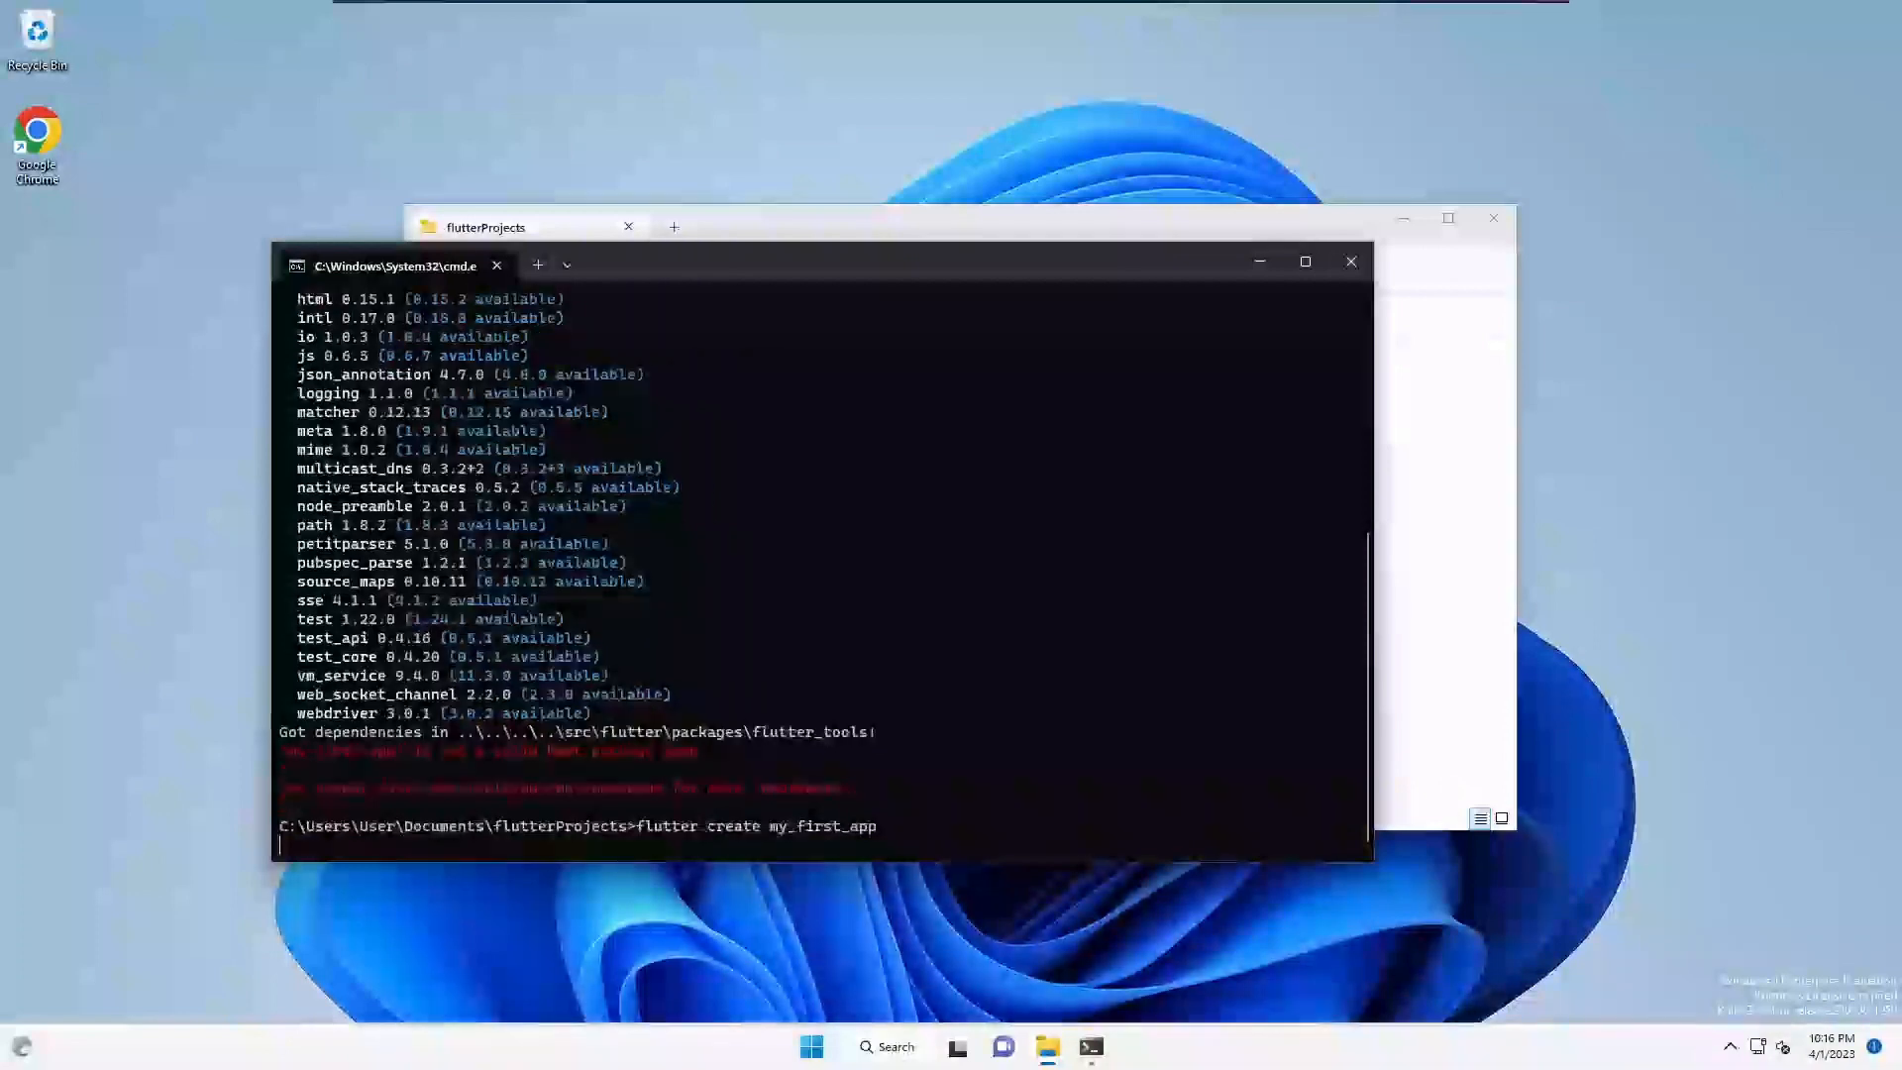
key("Return")
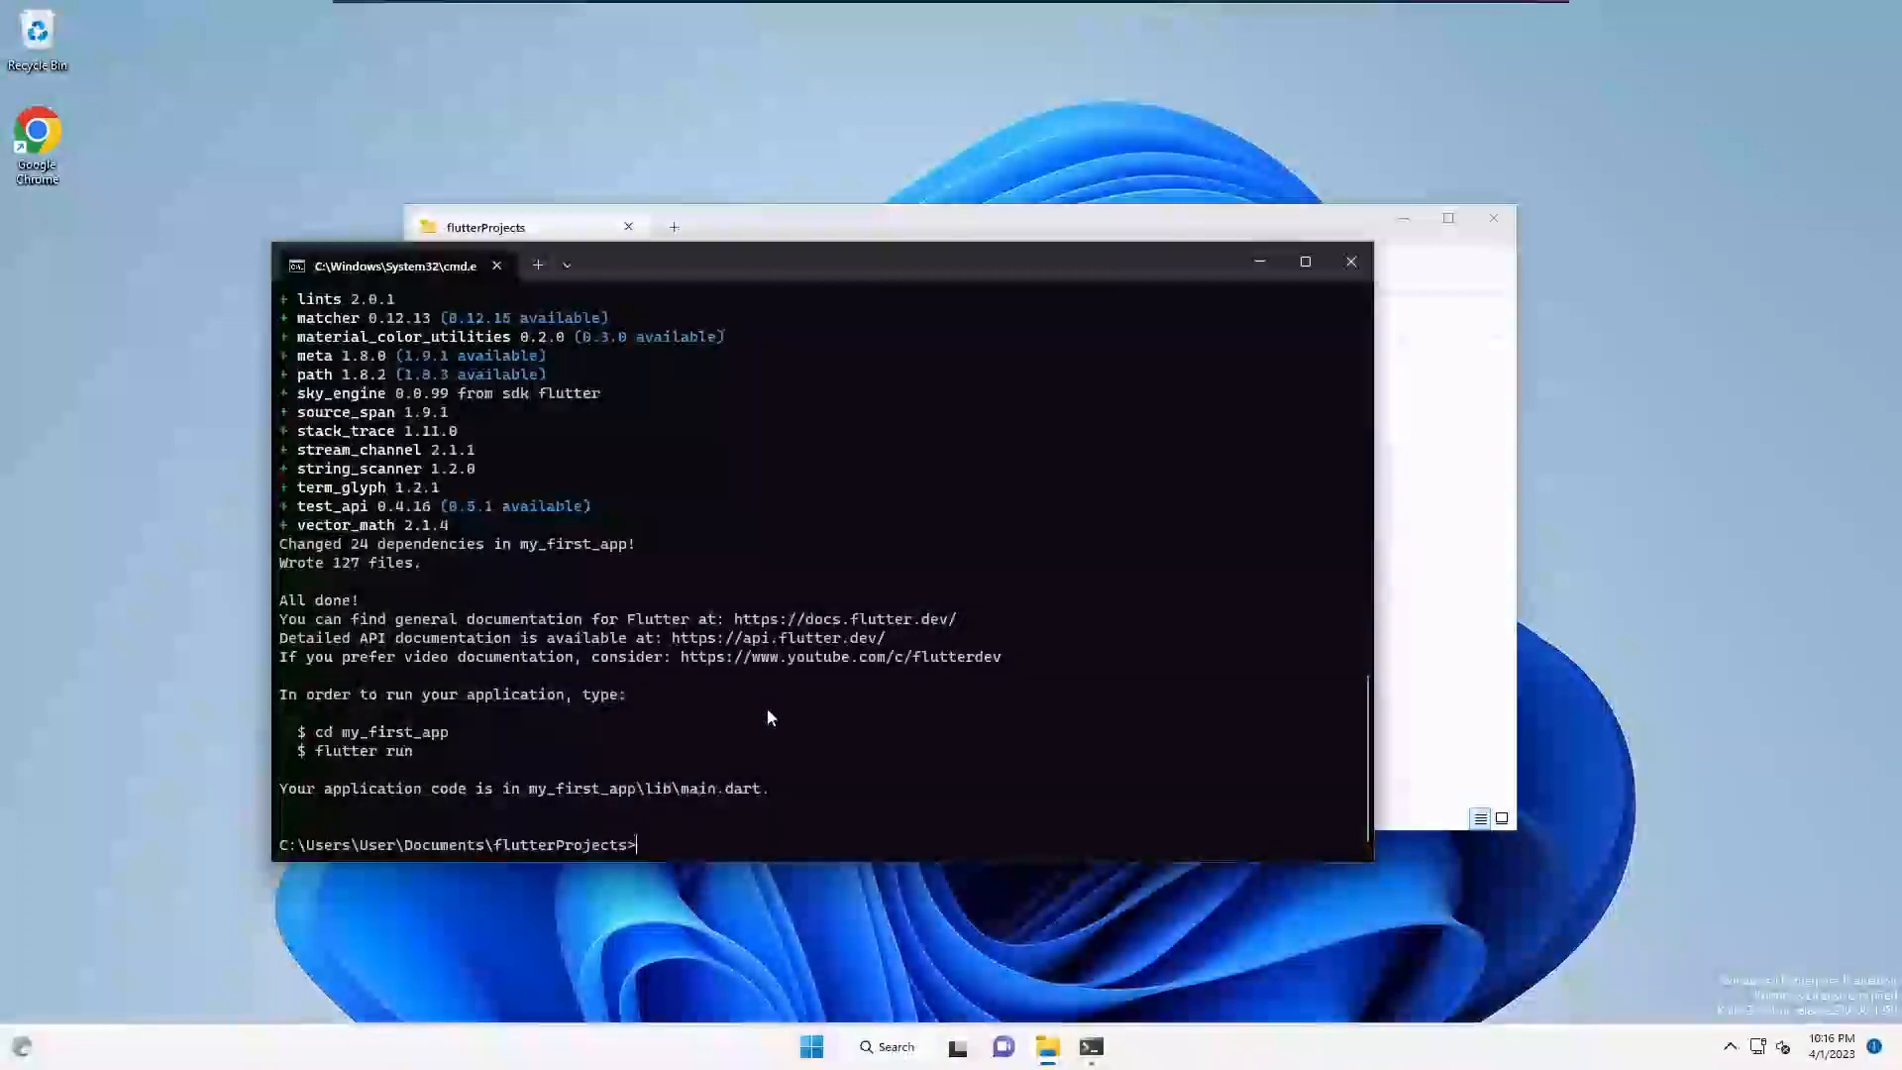
- List flutterProjects with dir, copy the my_first_app folder name, and start typing 'code my_'
type("ls")
key("Return")
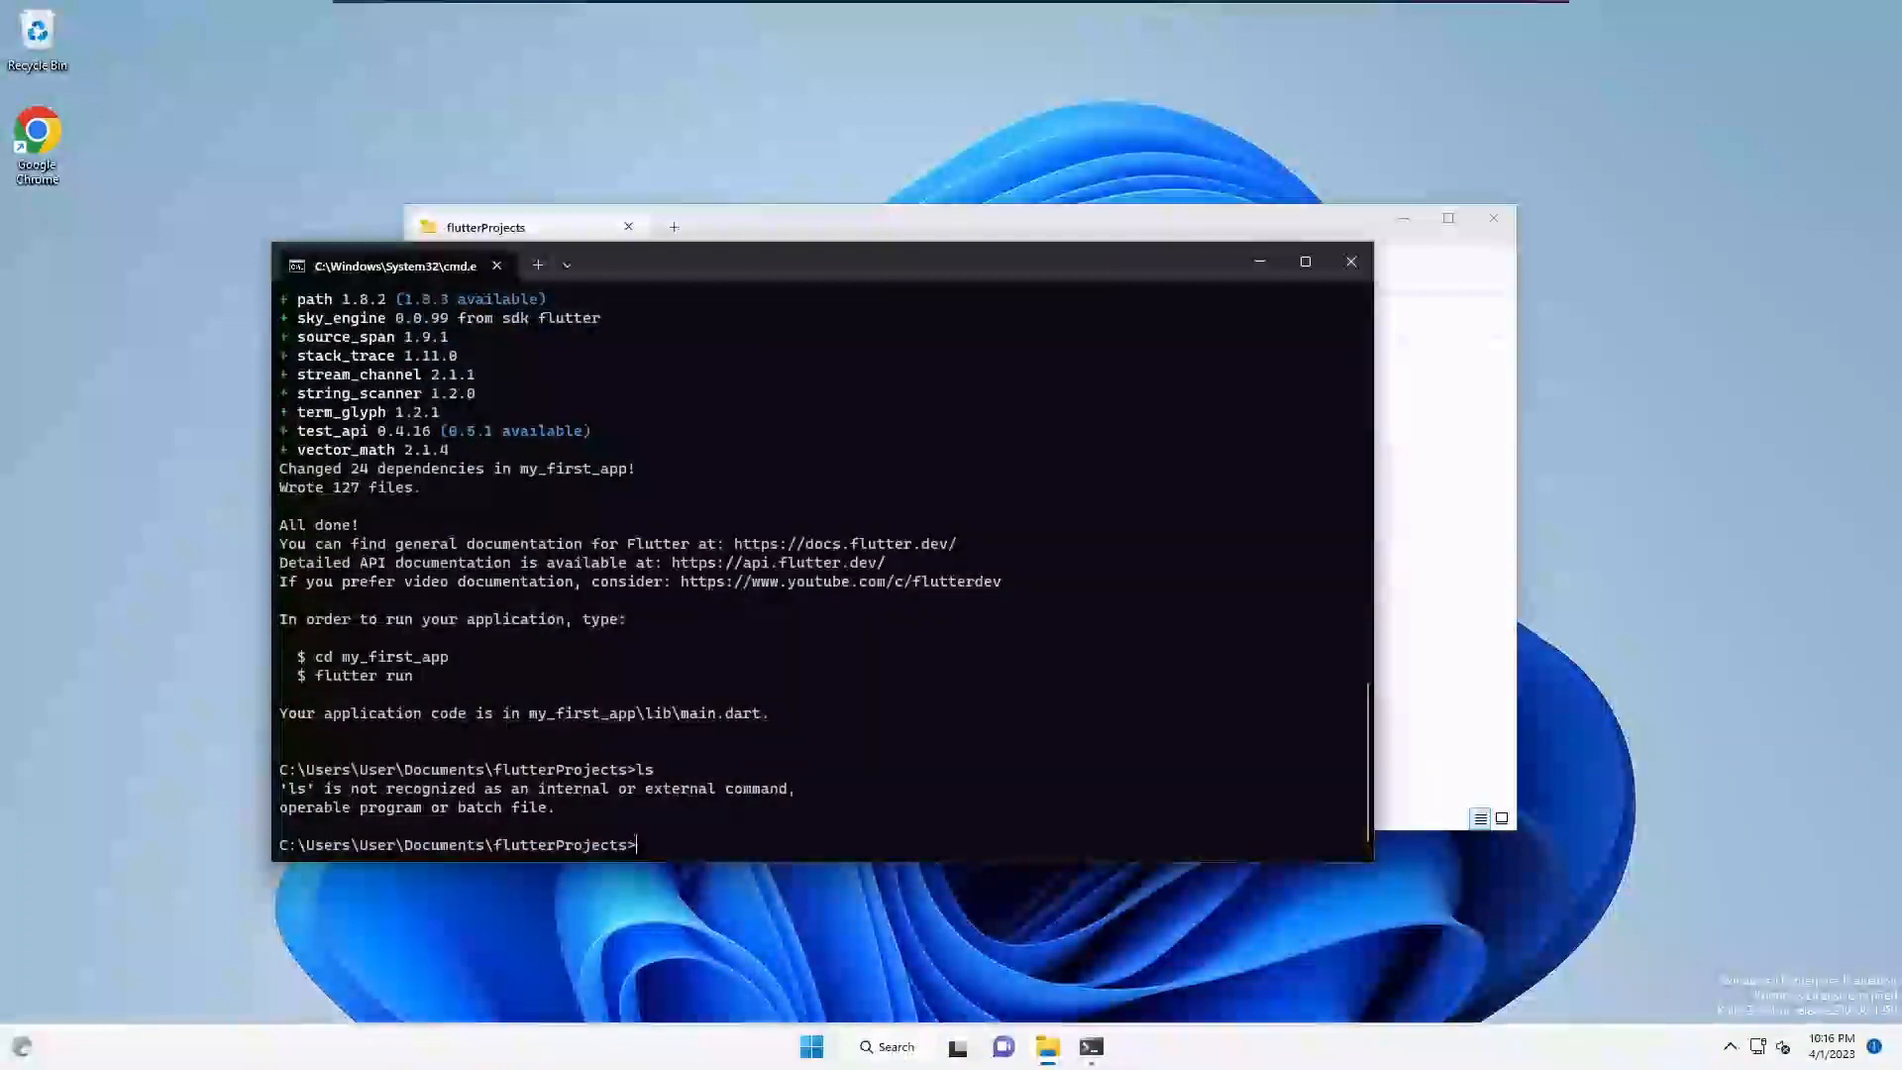
type("dir")
key("Return")
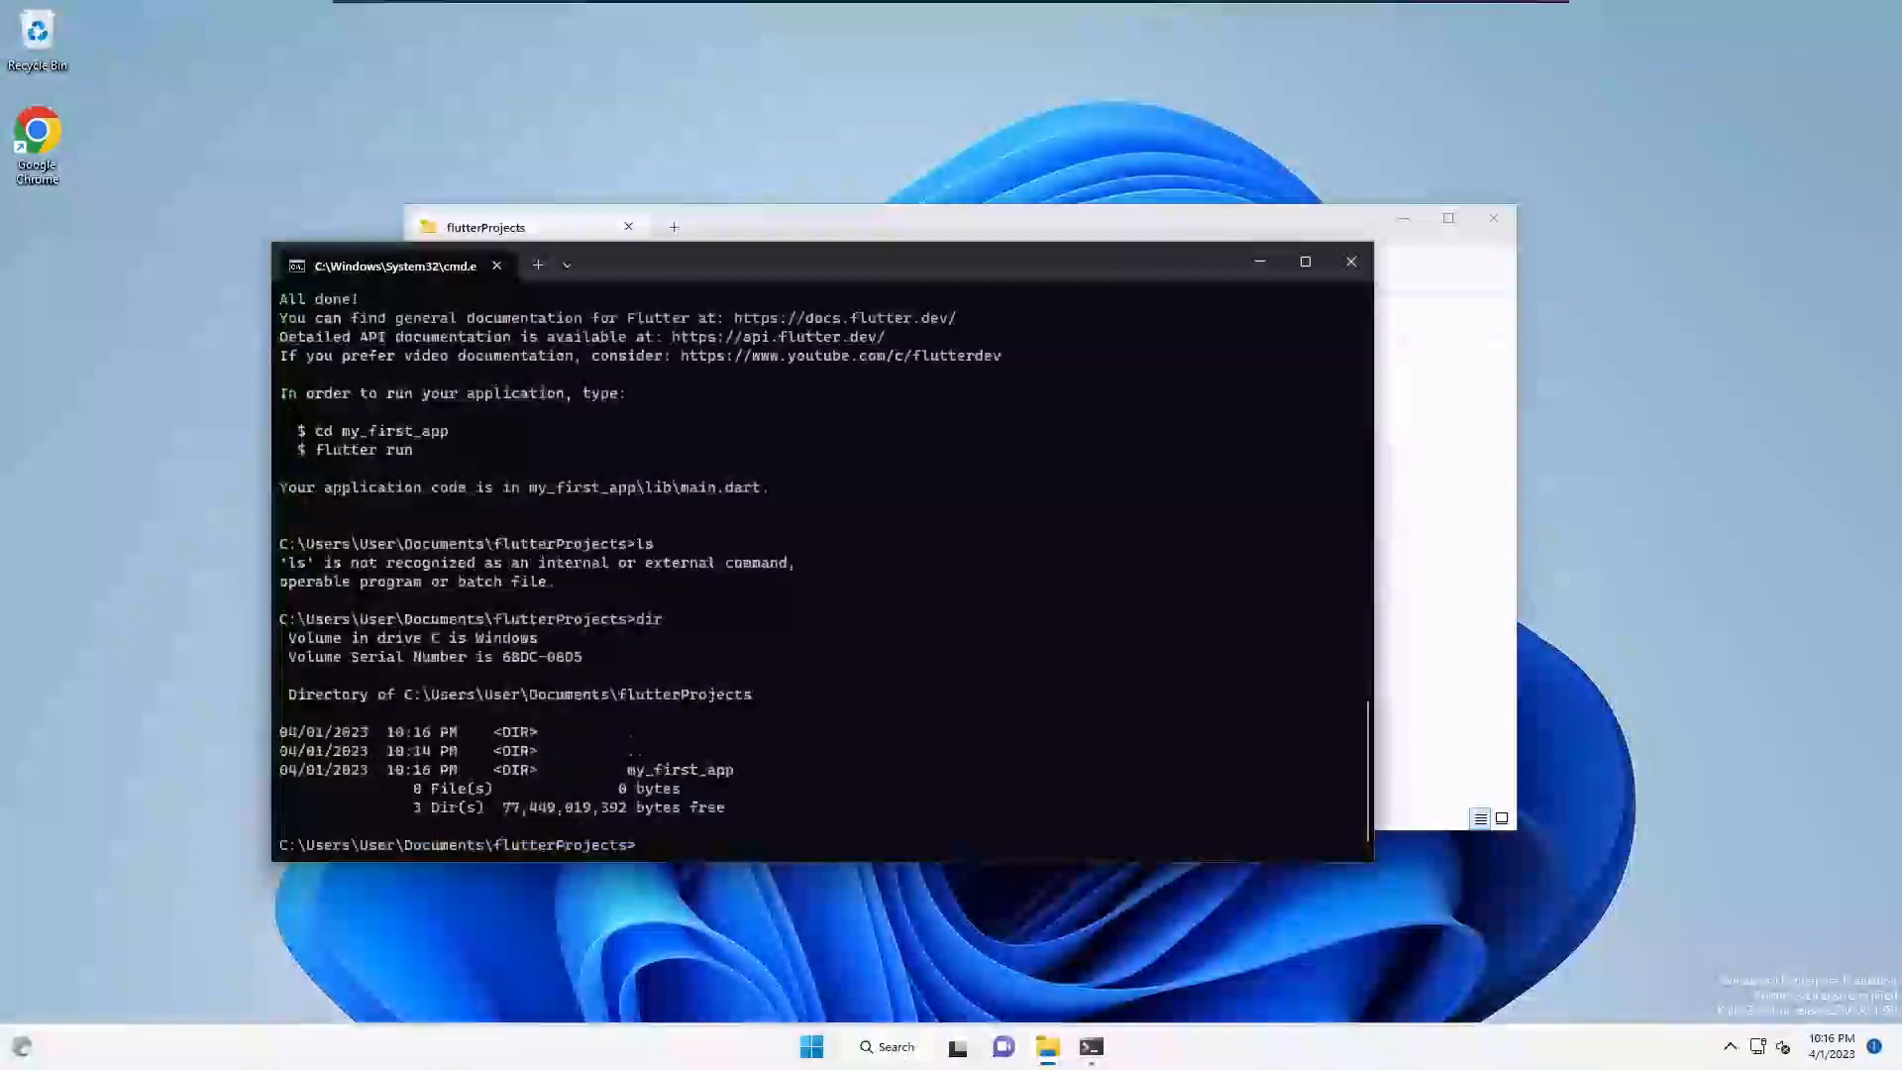
left_click_drag(622, 770, 789, 789)
key("ctrl+c")
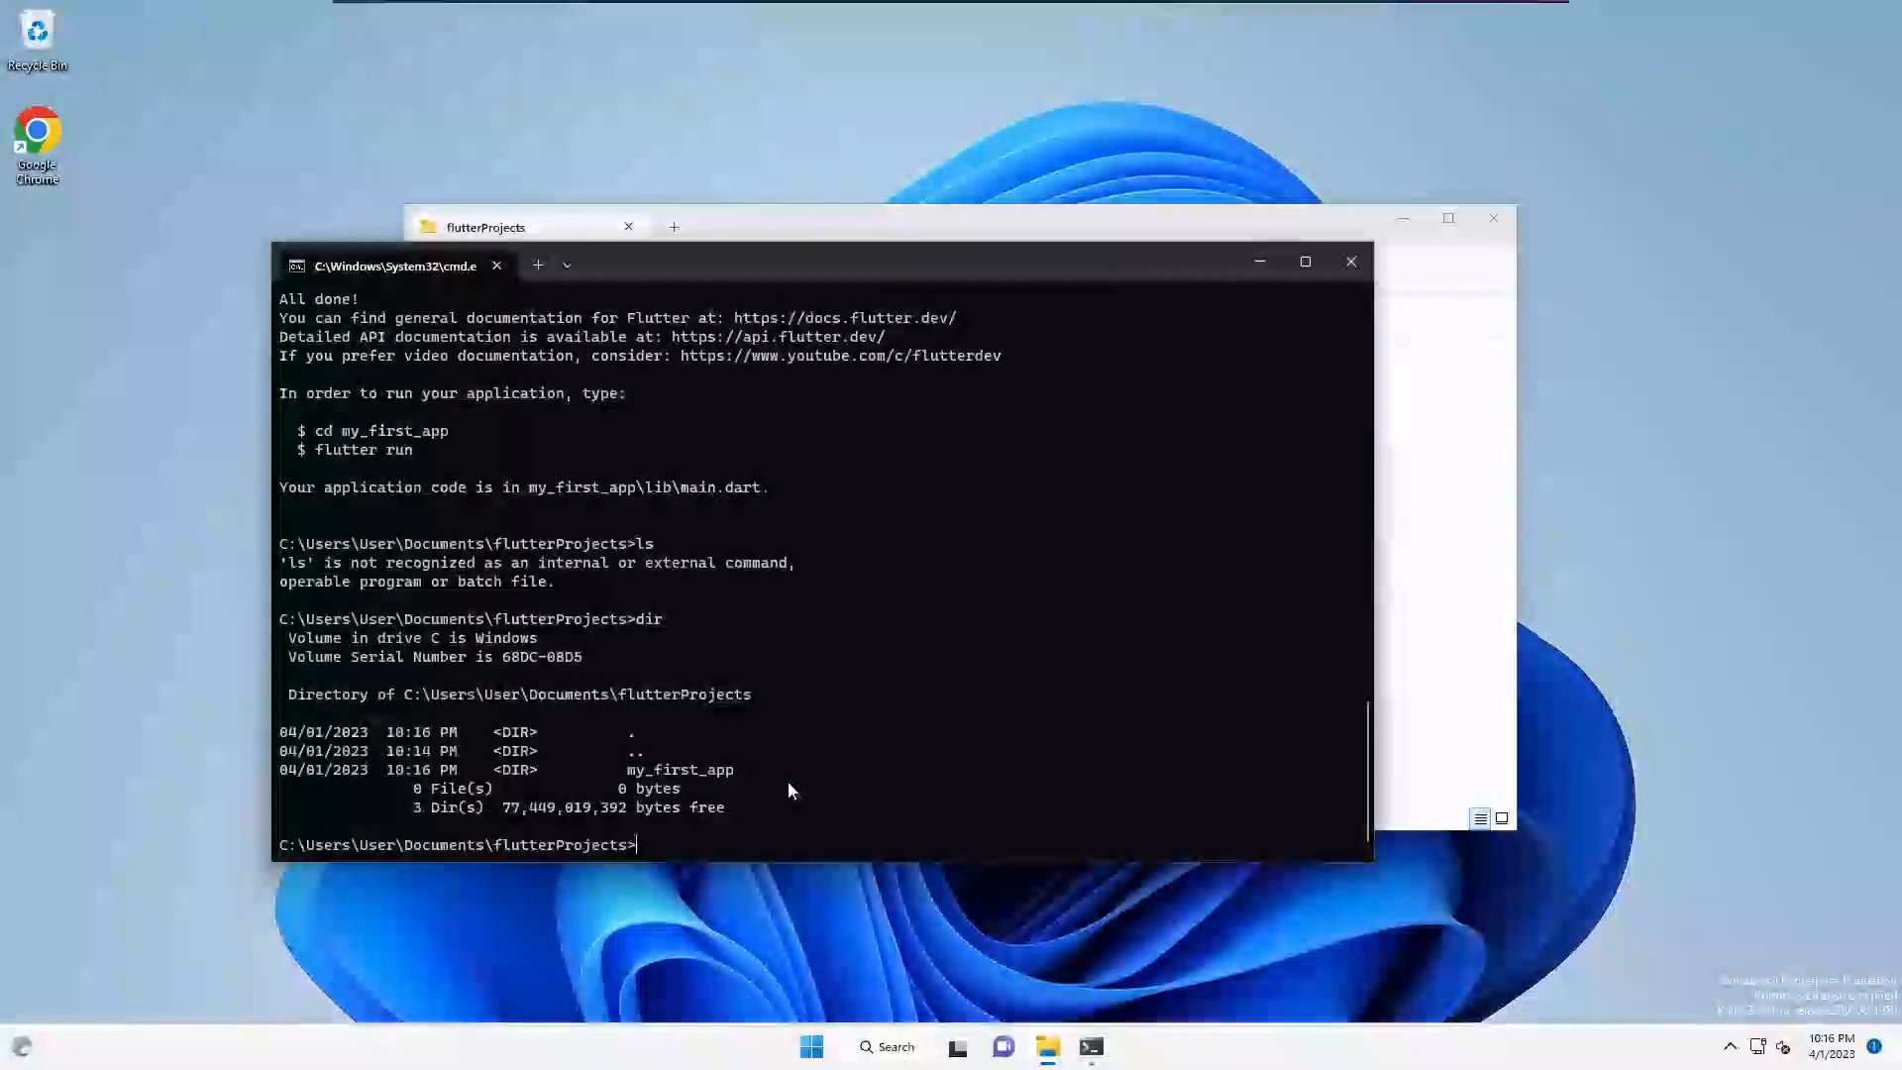
type("code my_")
- Open my_first_app in maximized VS Code, trust its authors, and accept the recommended Dart settings
key("Tab")
key("Return")
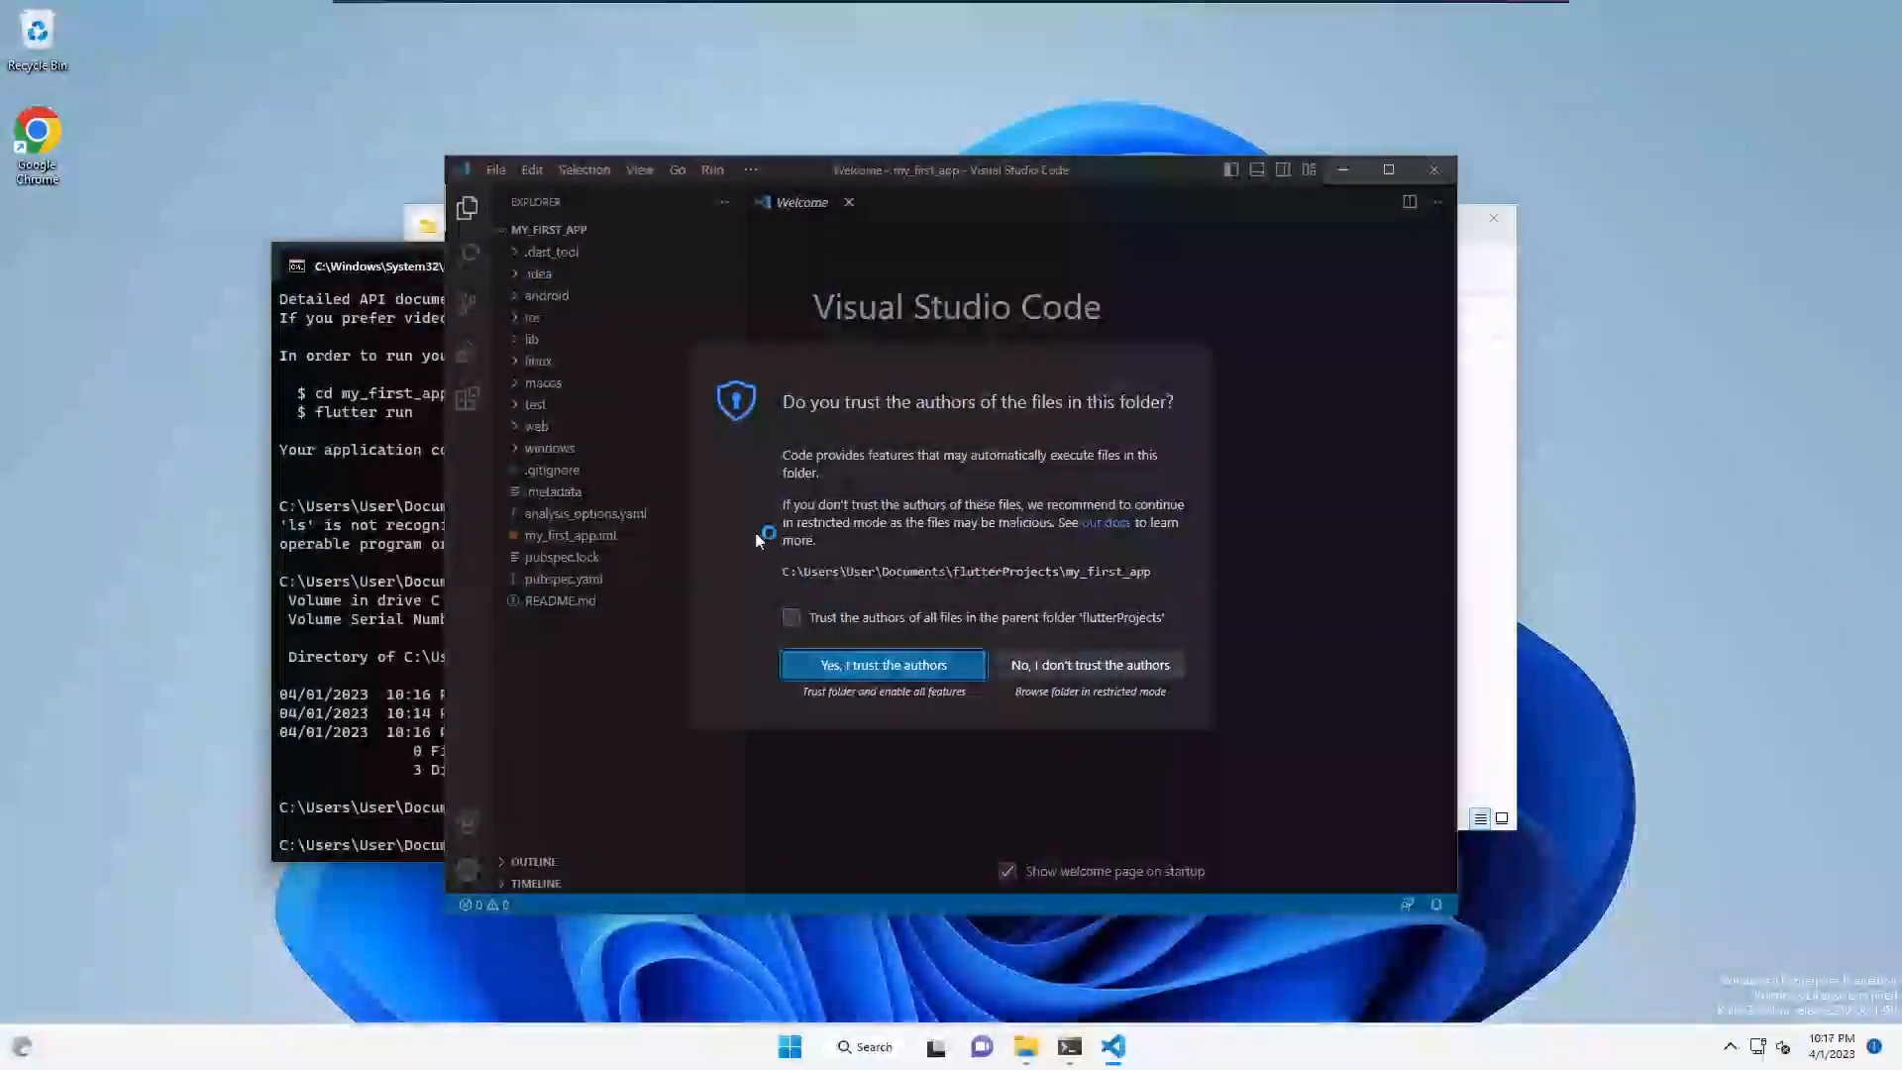
left_click(850, 666)
left_click(1388, 169)
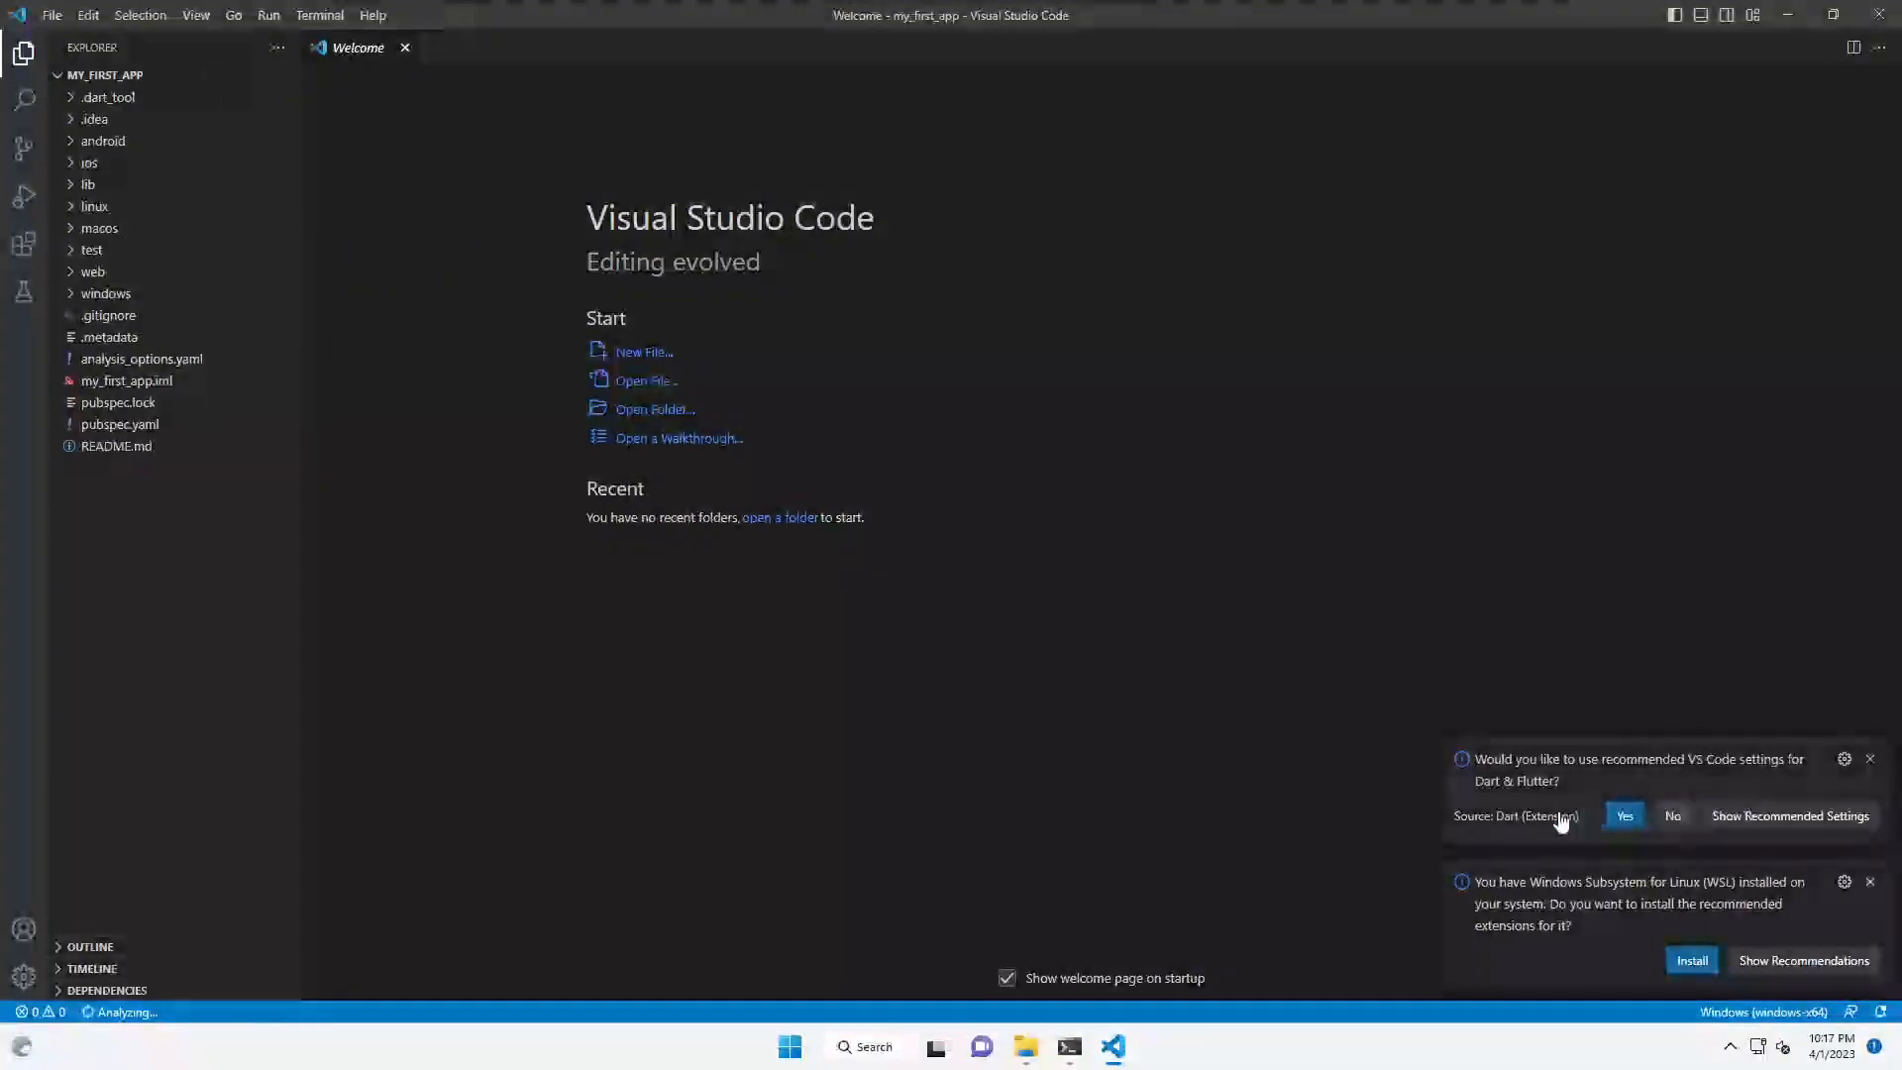
left_click(1622, 816)
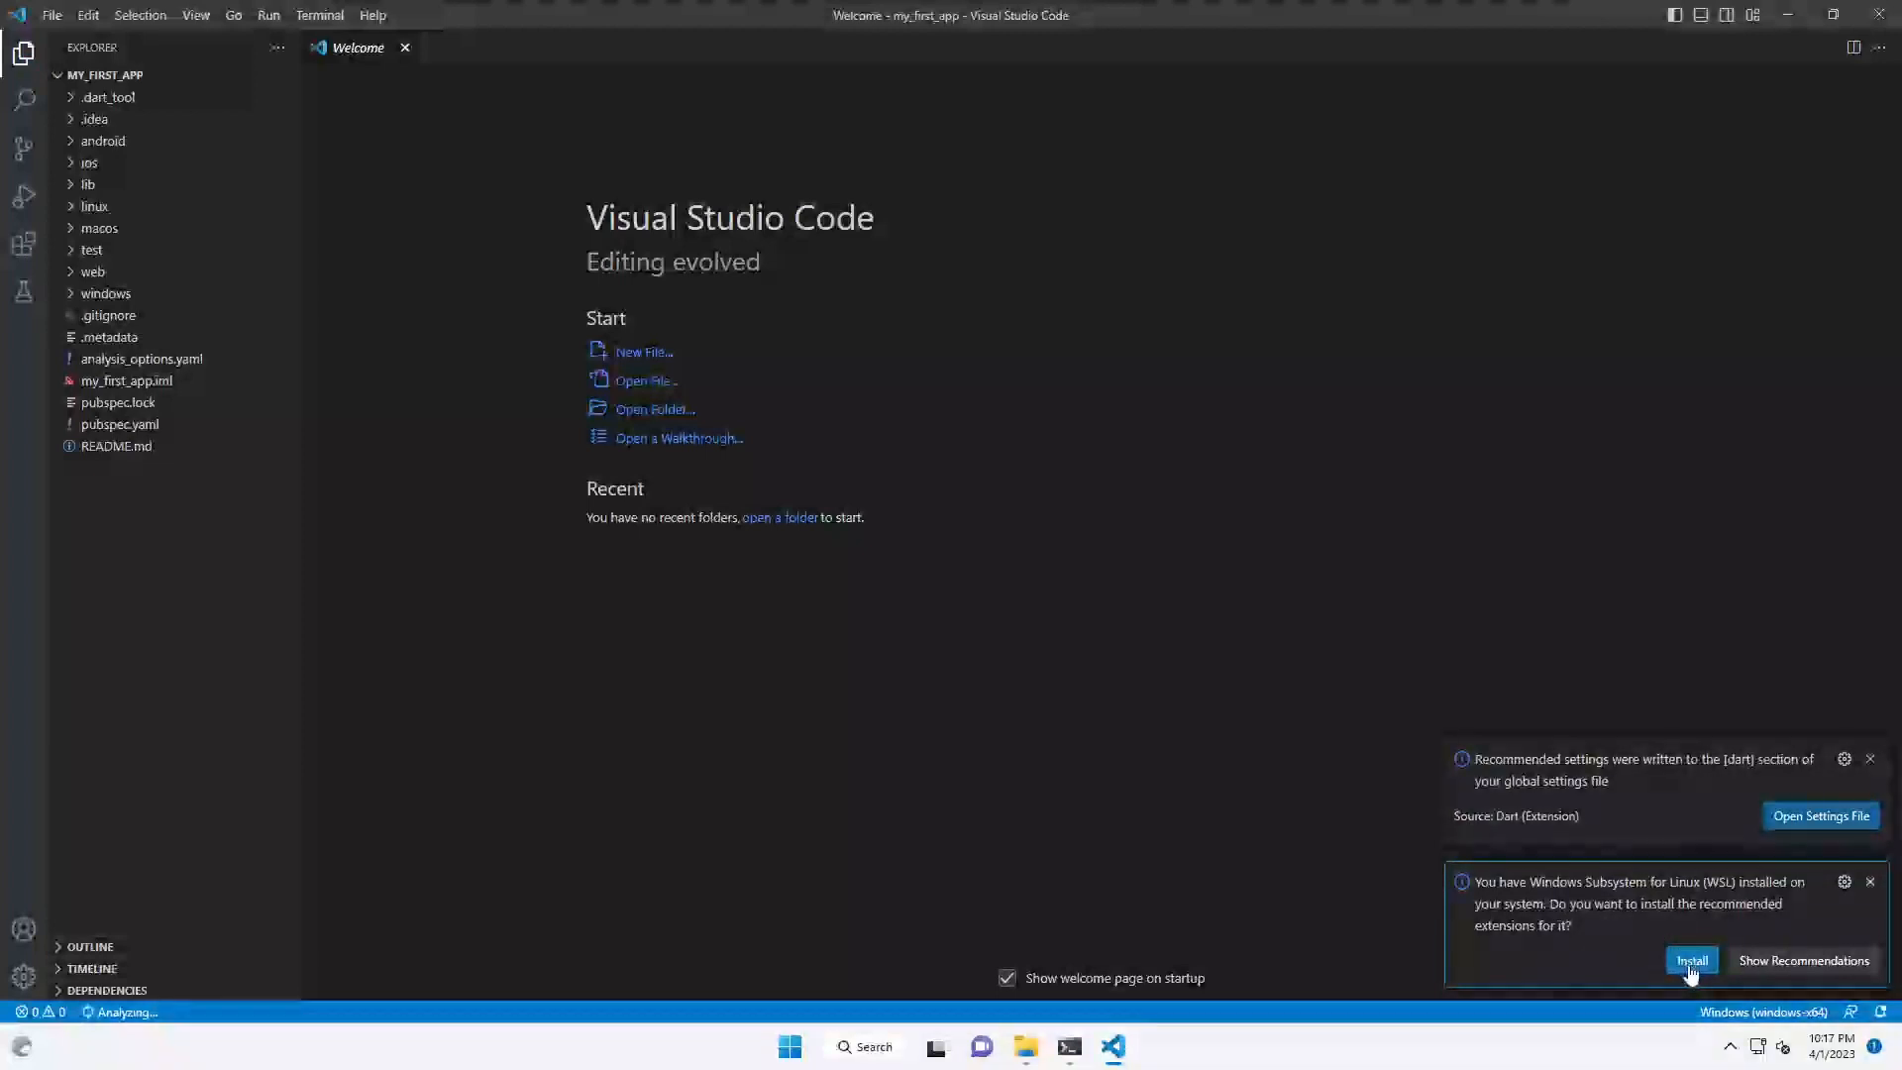
left_click(1870, 882)
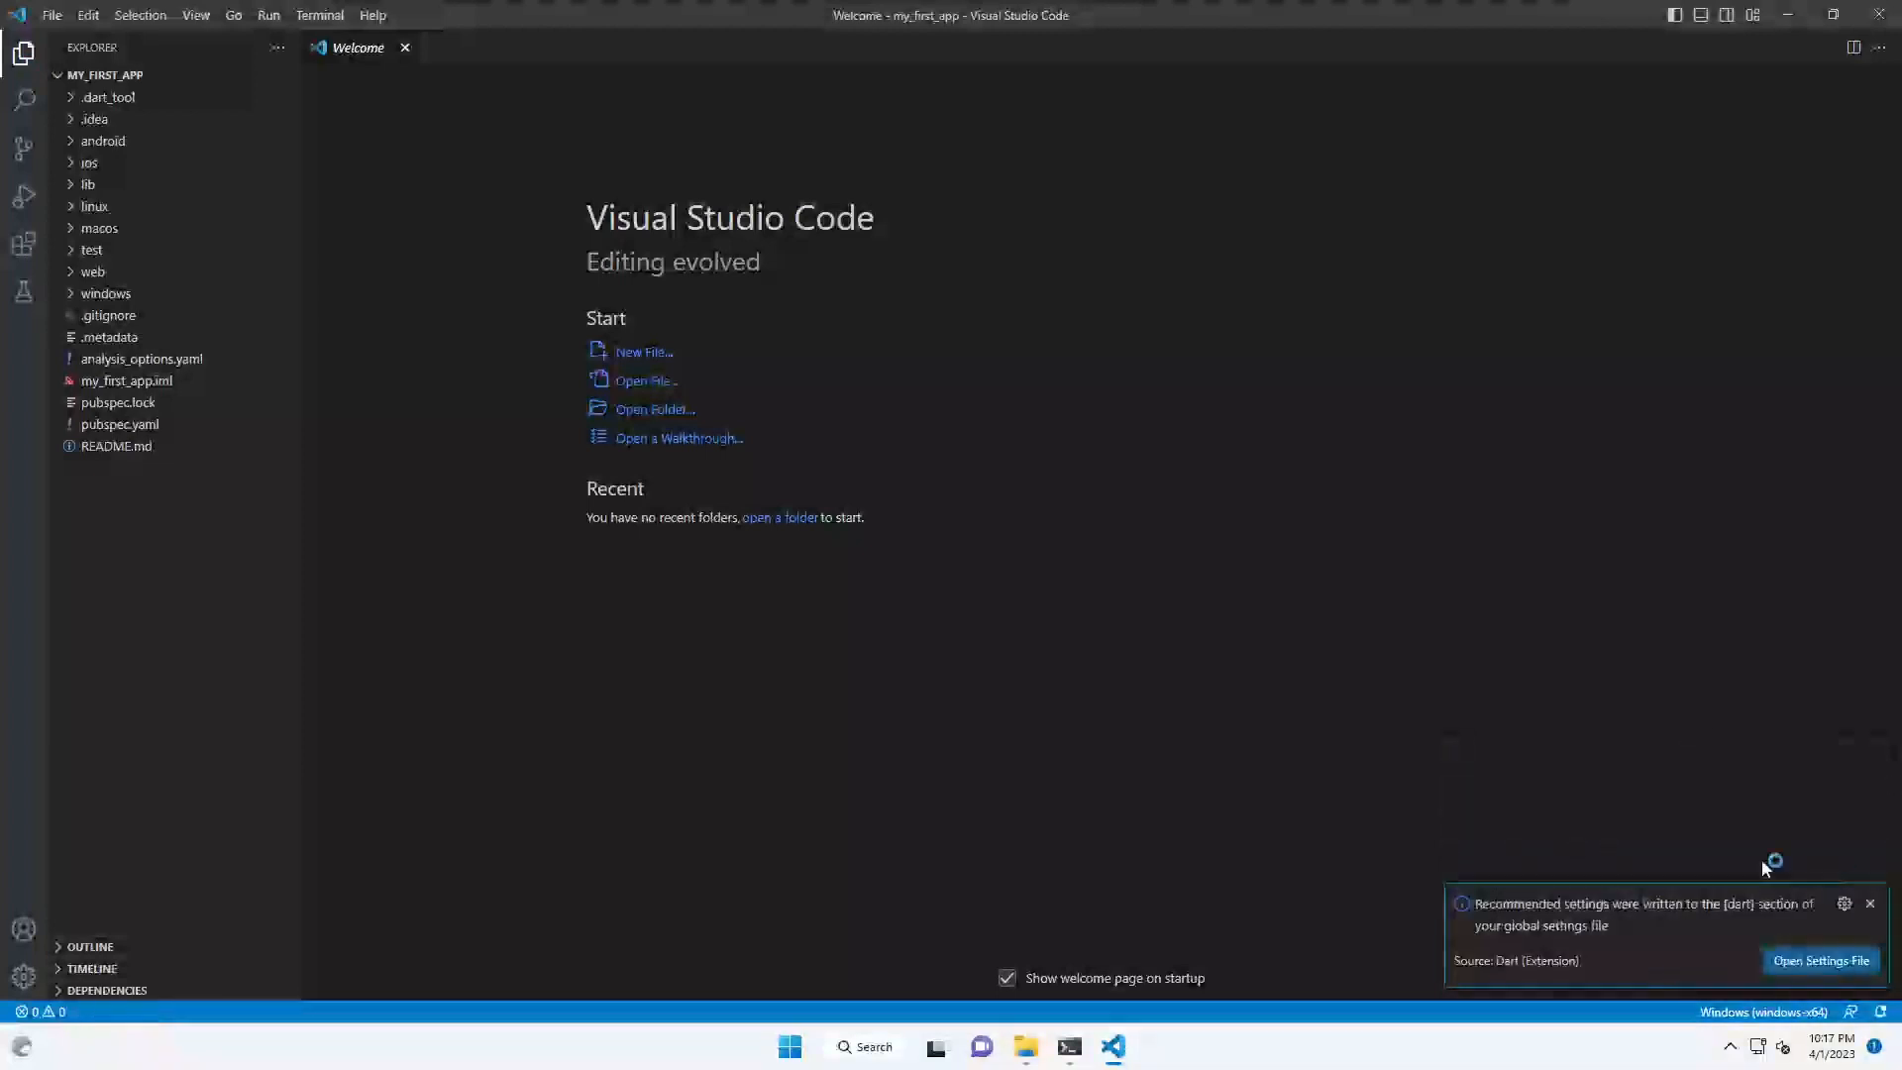
left_click(1870, 904)
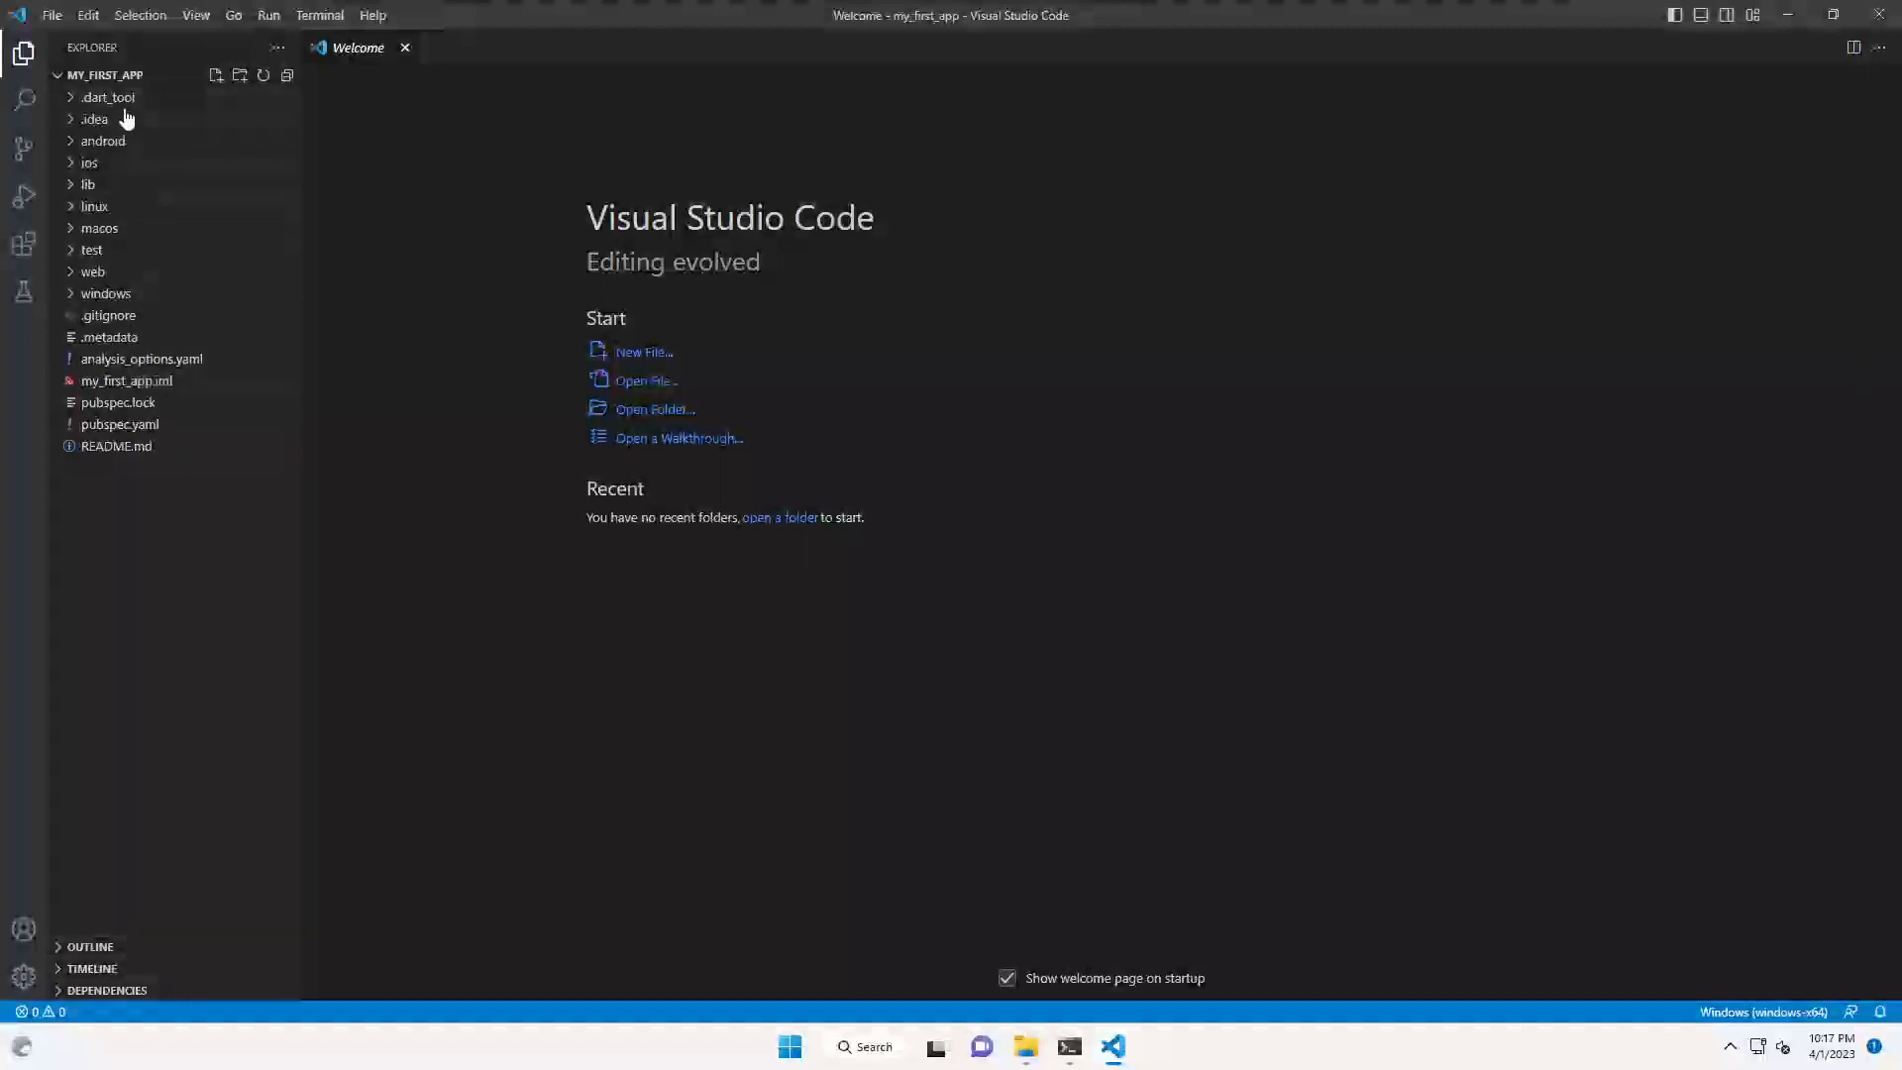
- Open lib/main.dart and start Run and Debug on Windows, which exits with code 1
left_click(75, 188)
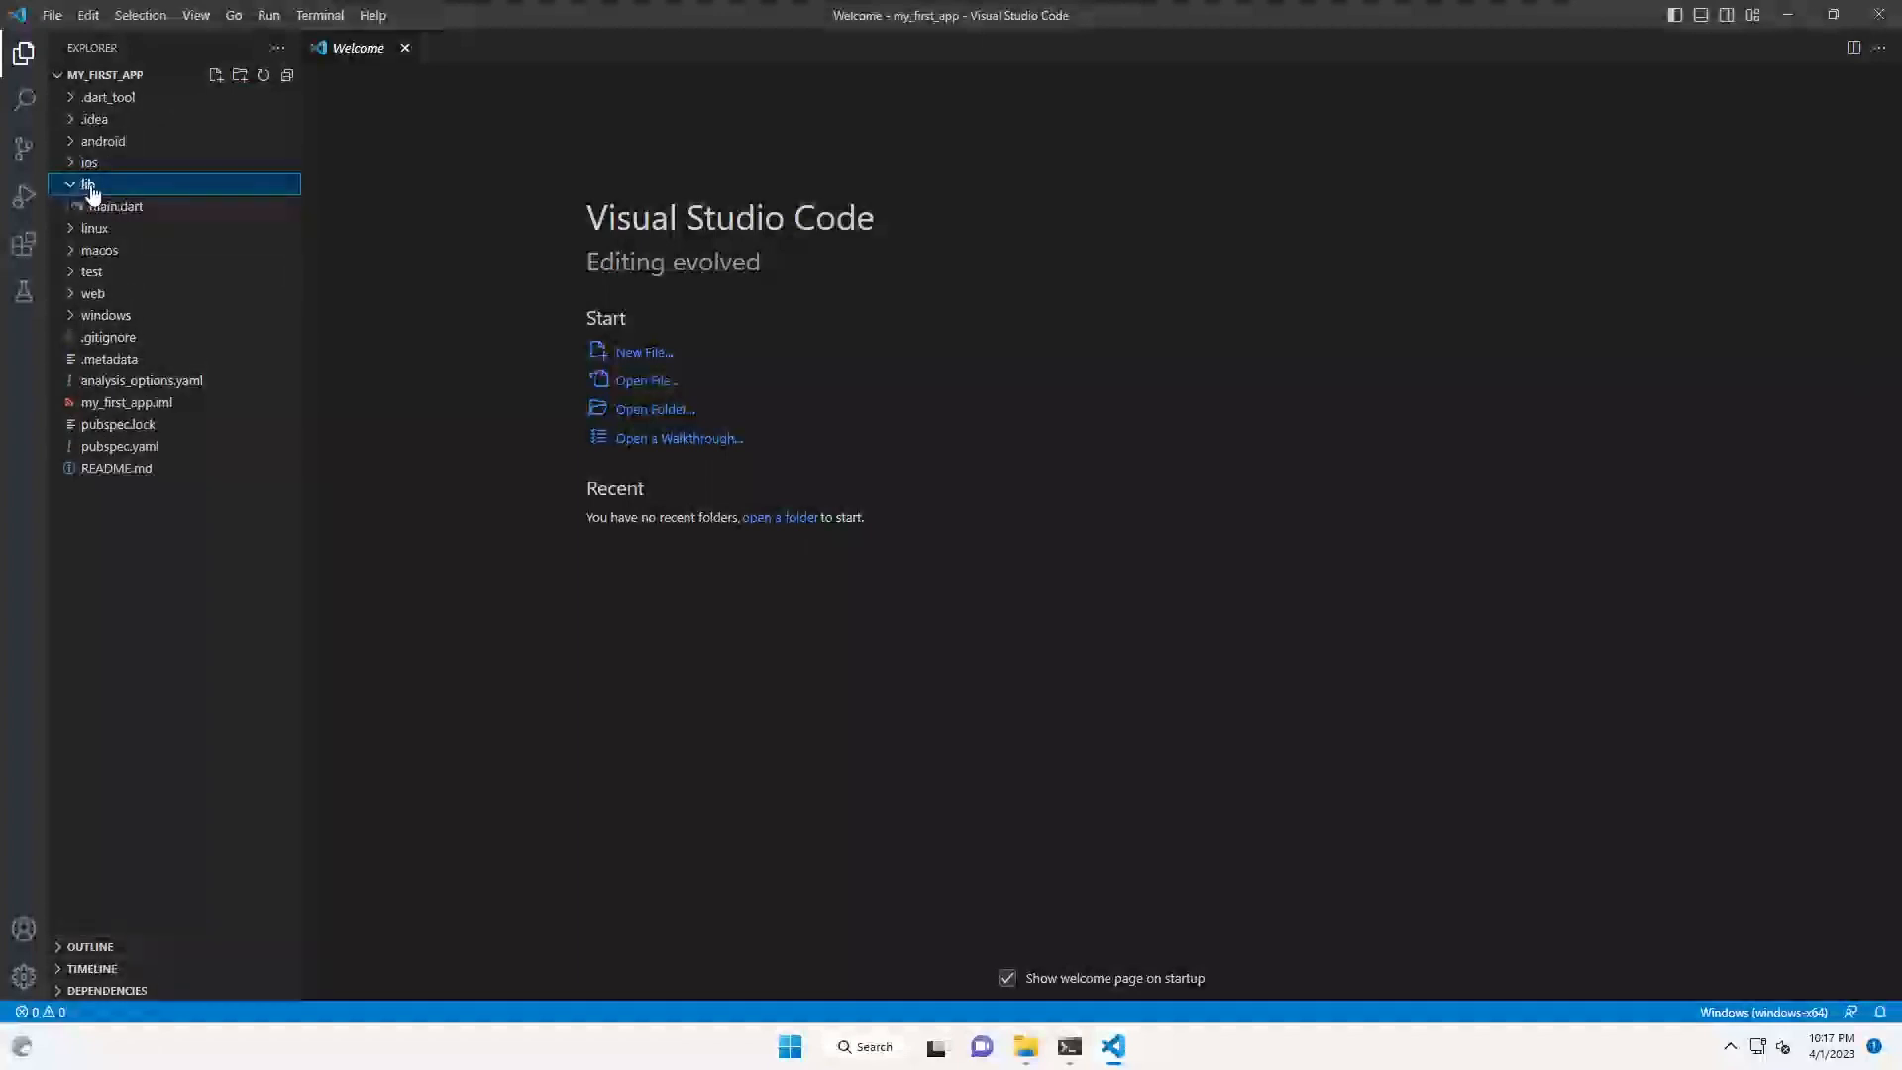
left_click(117, 208)
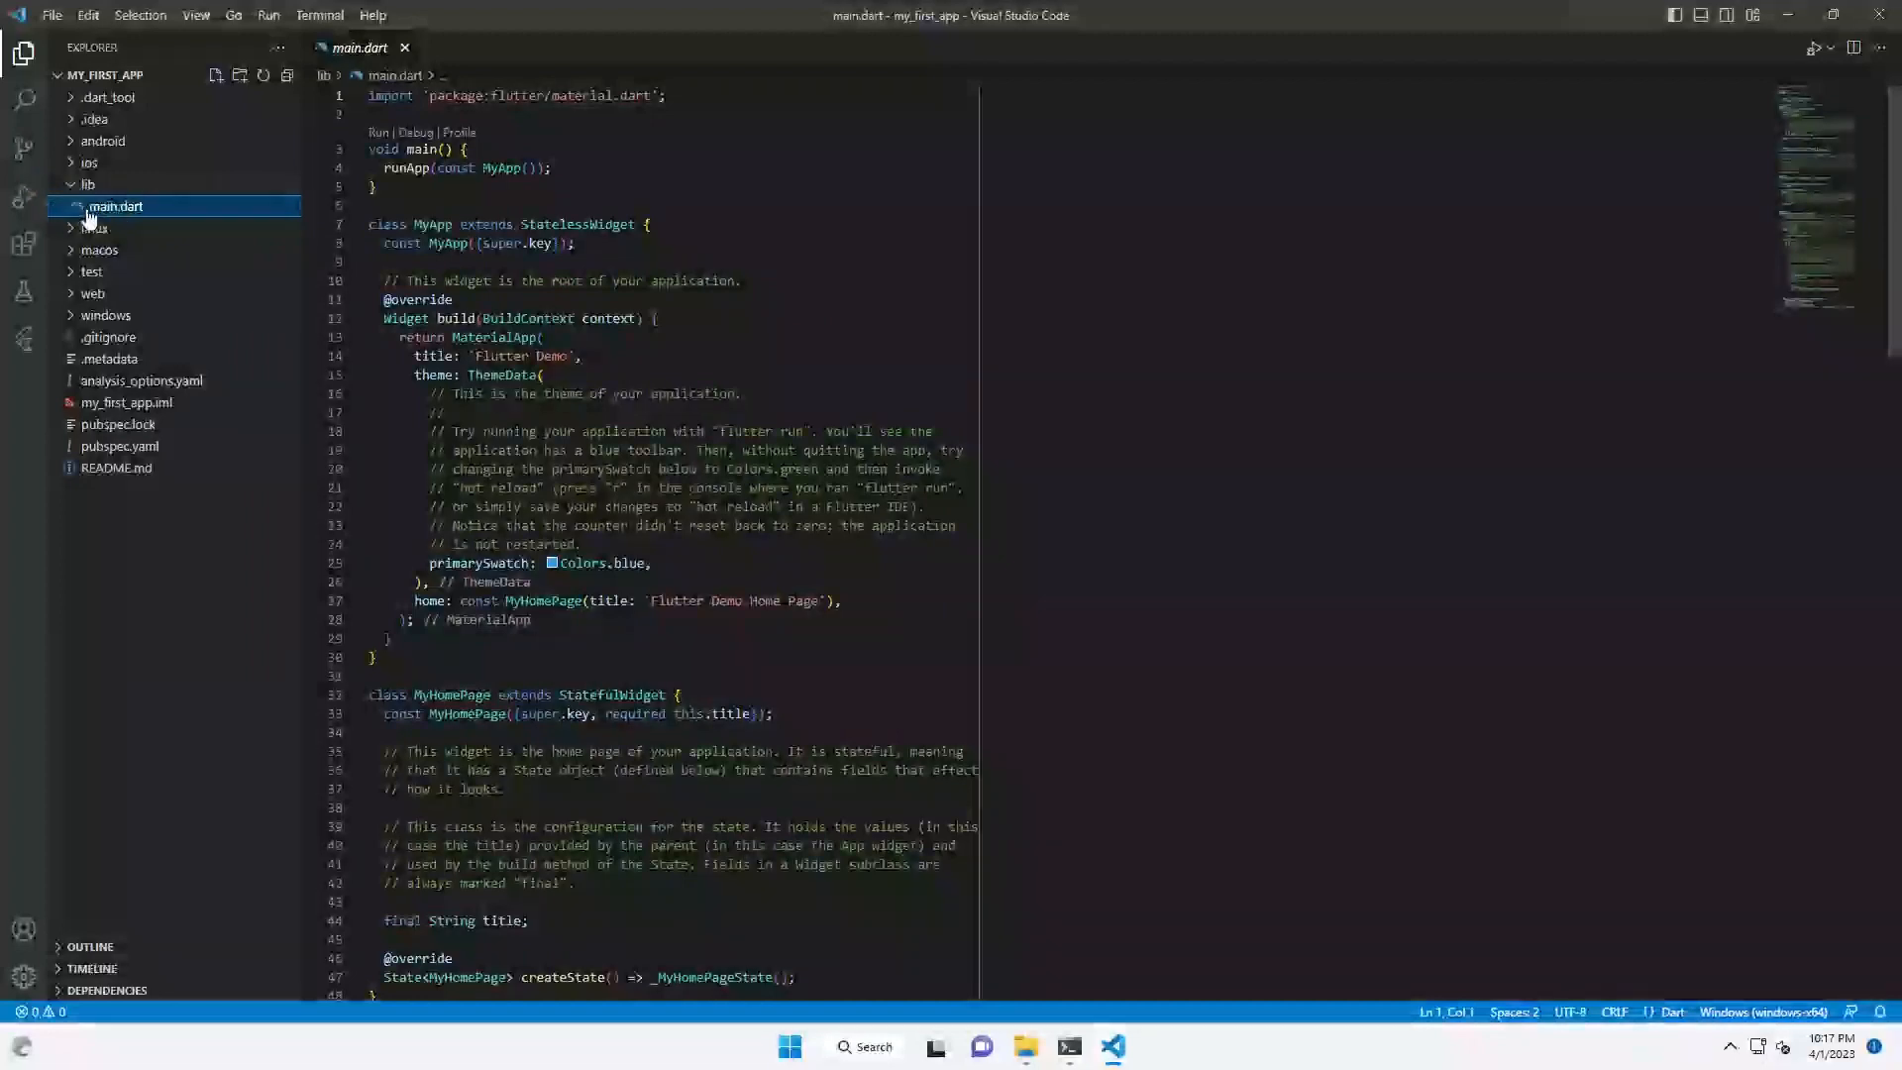
left_click(25, 198)
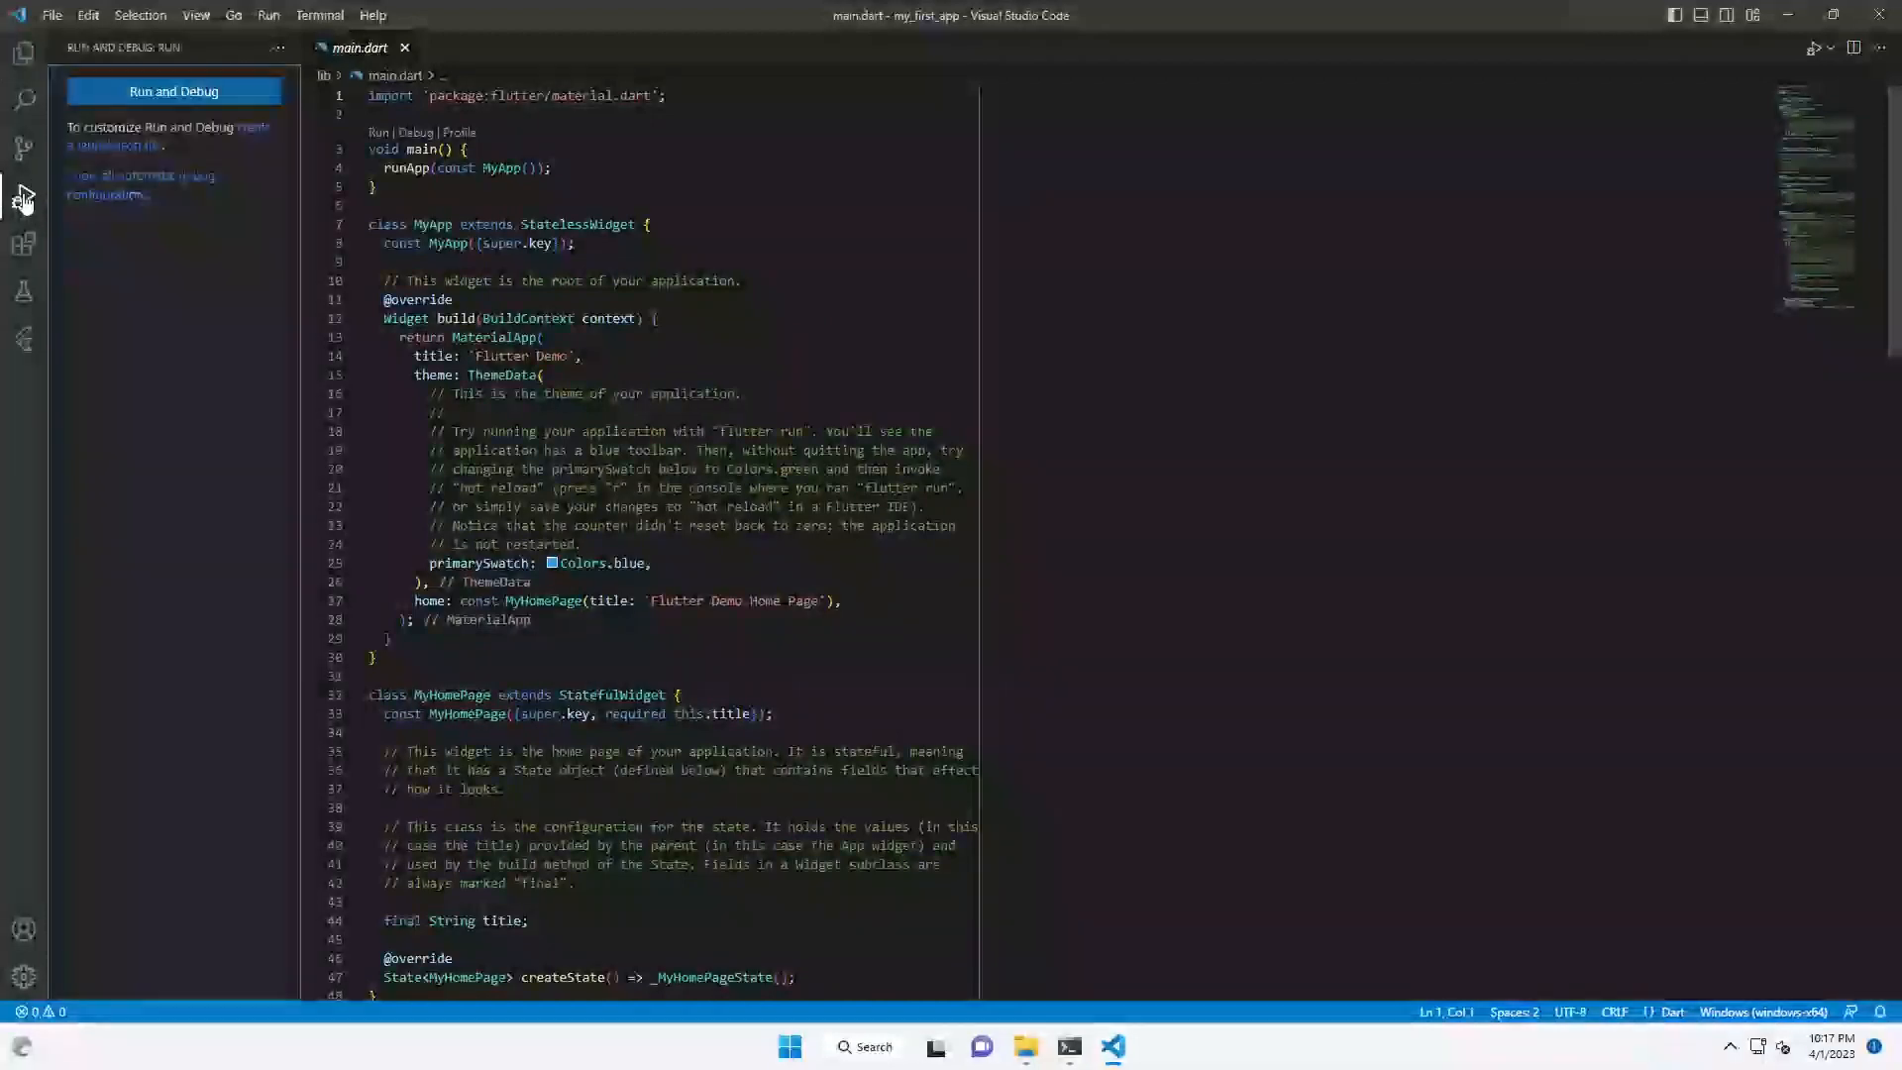
left_click(183, 93)
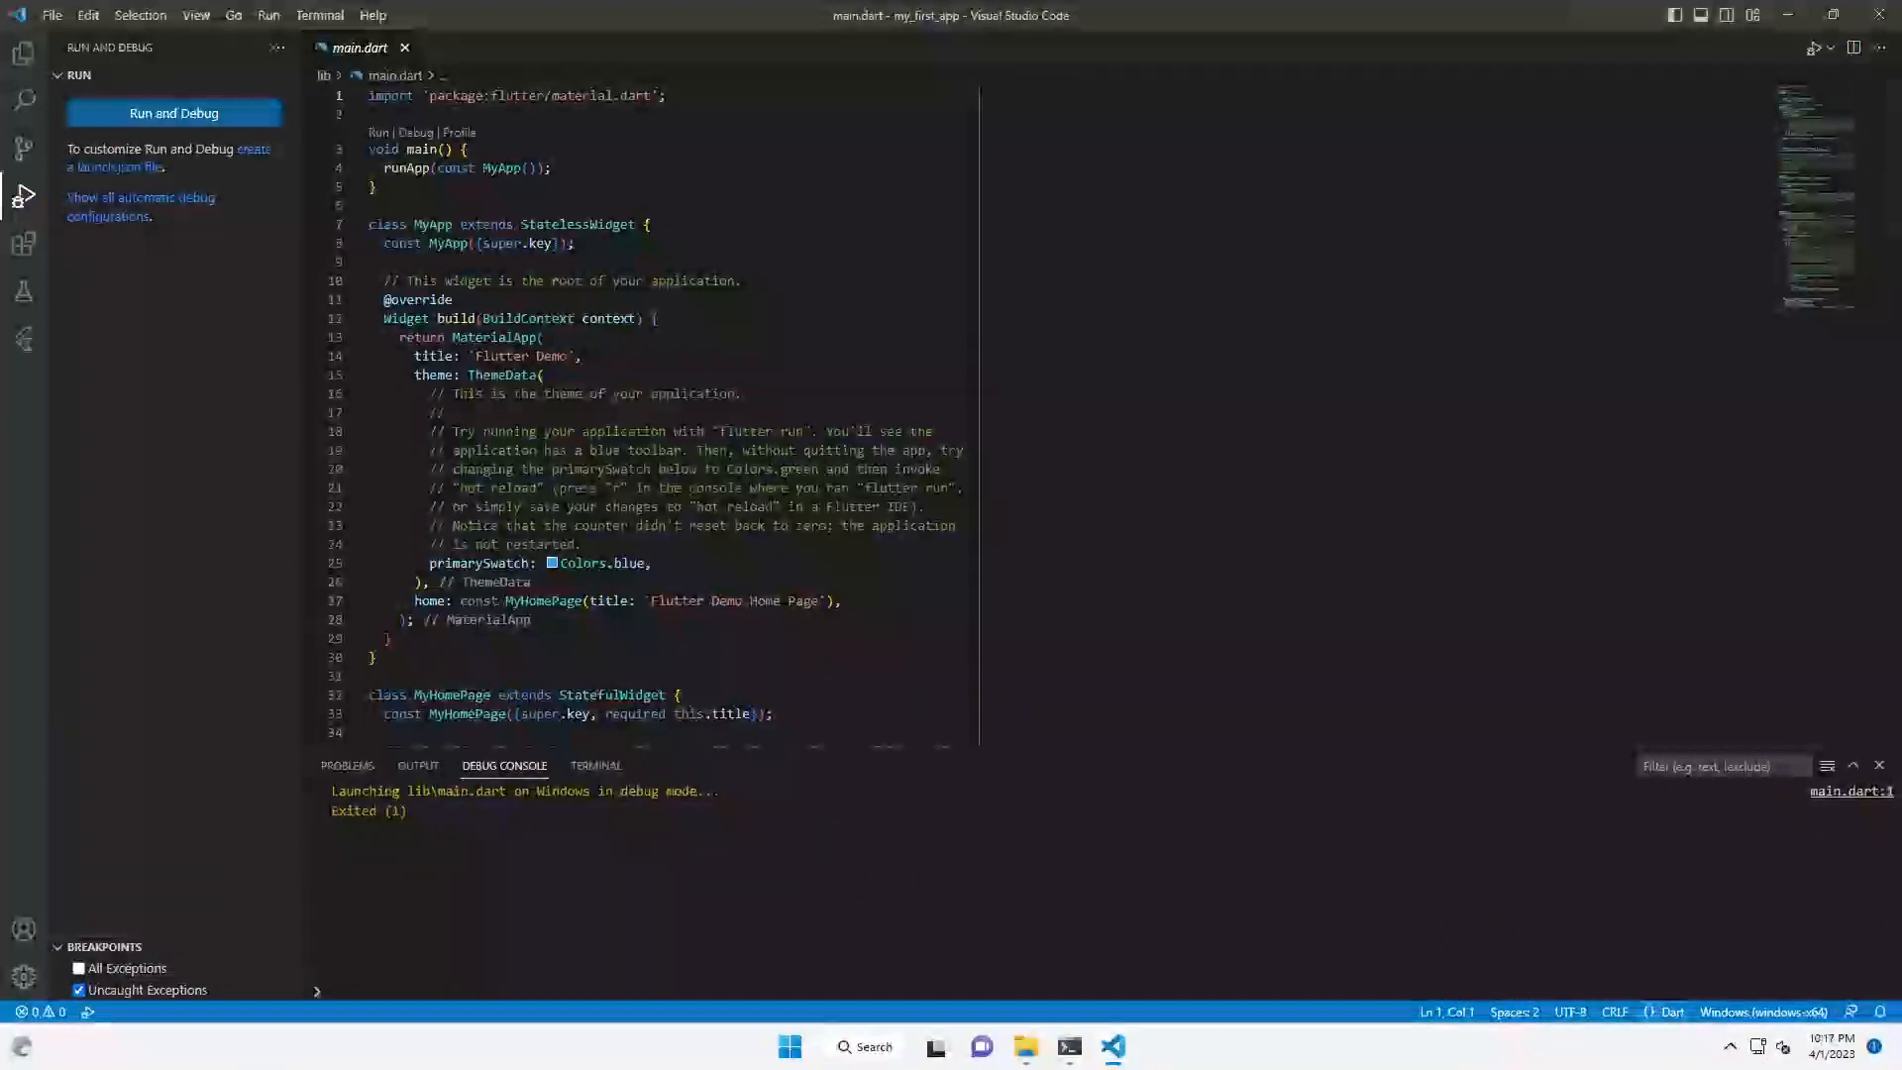
- Switch the target device to Chrome (web) and start debugging my_first_app in Chrome
left_click(1754, 1012)
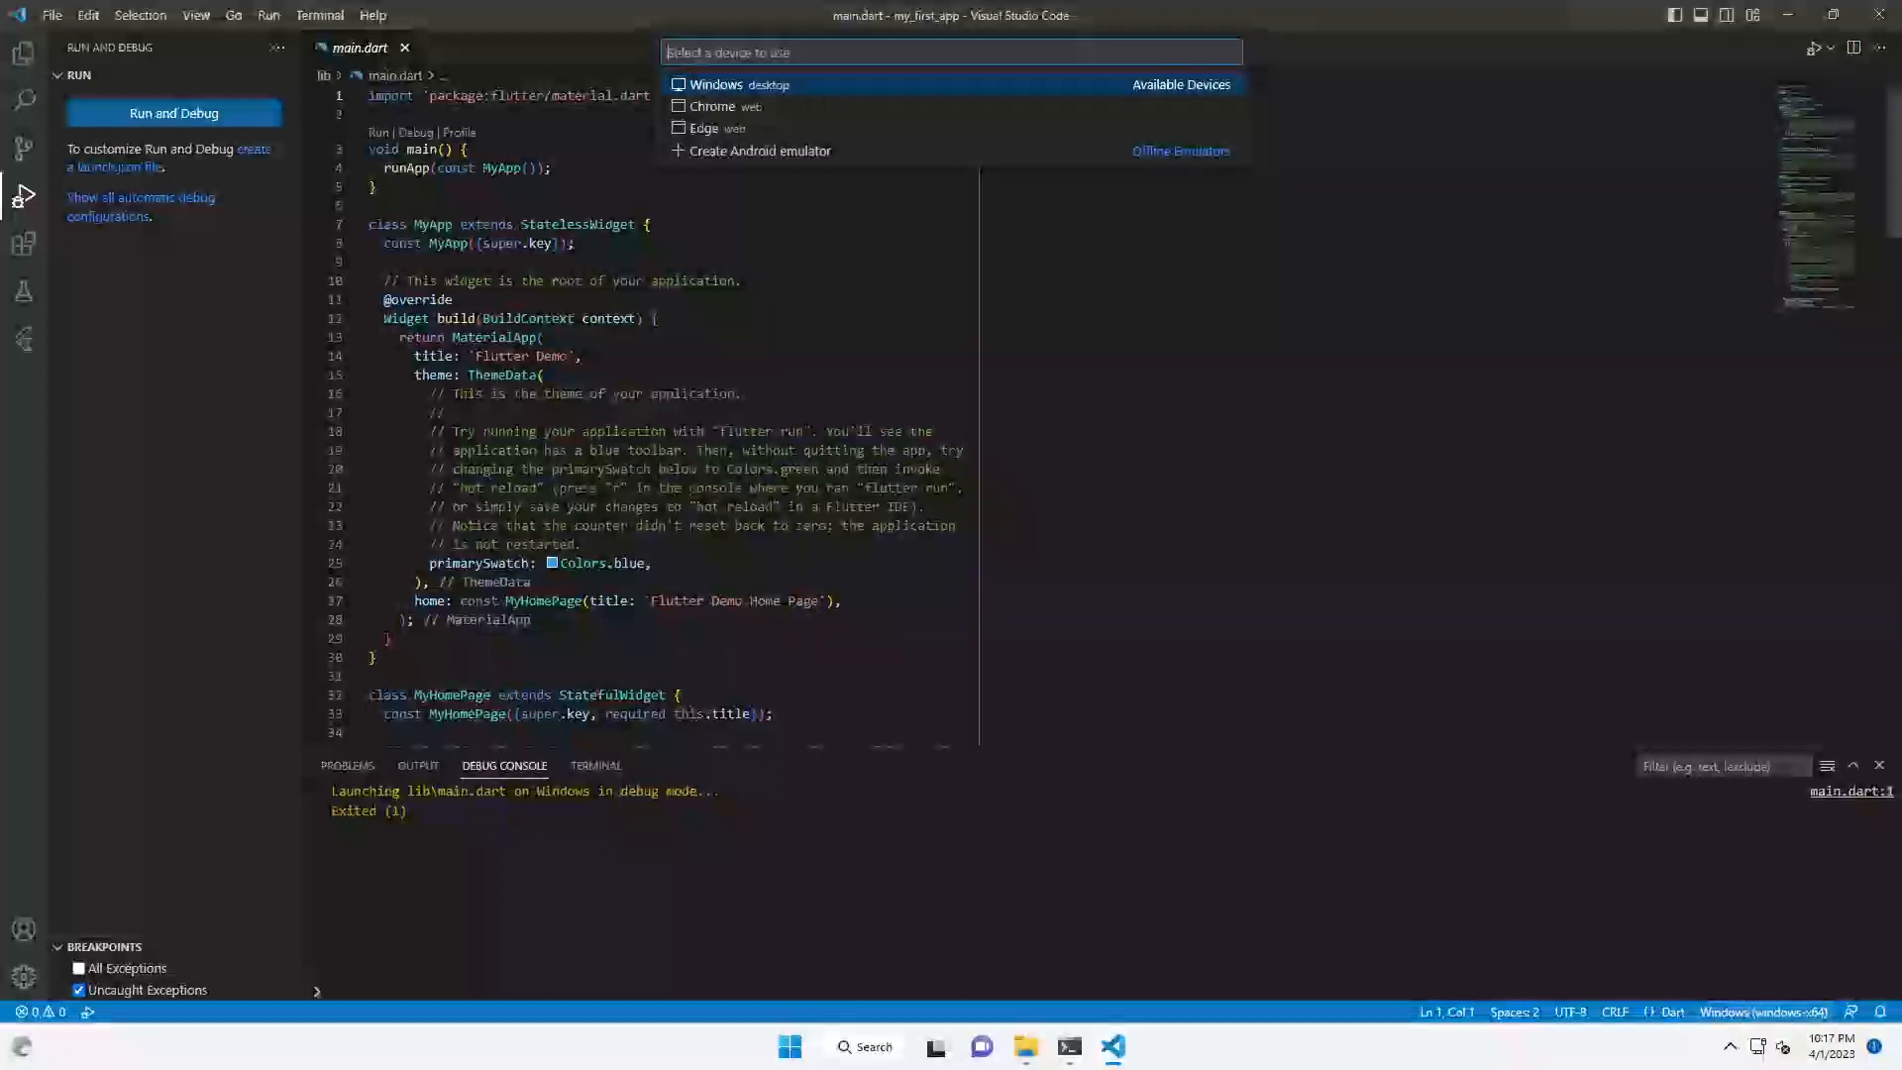
key("Down")
key("Return")
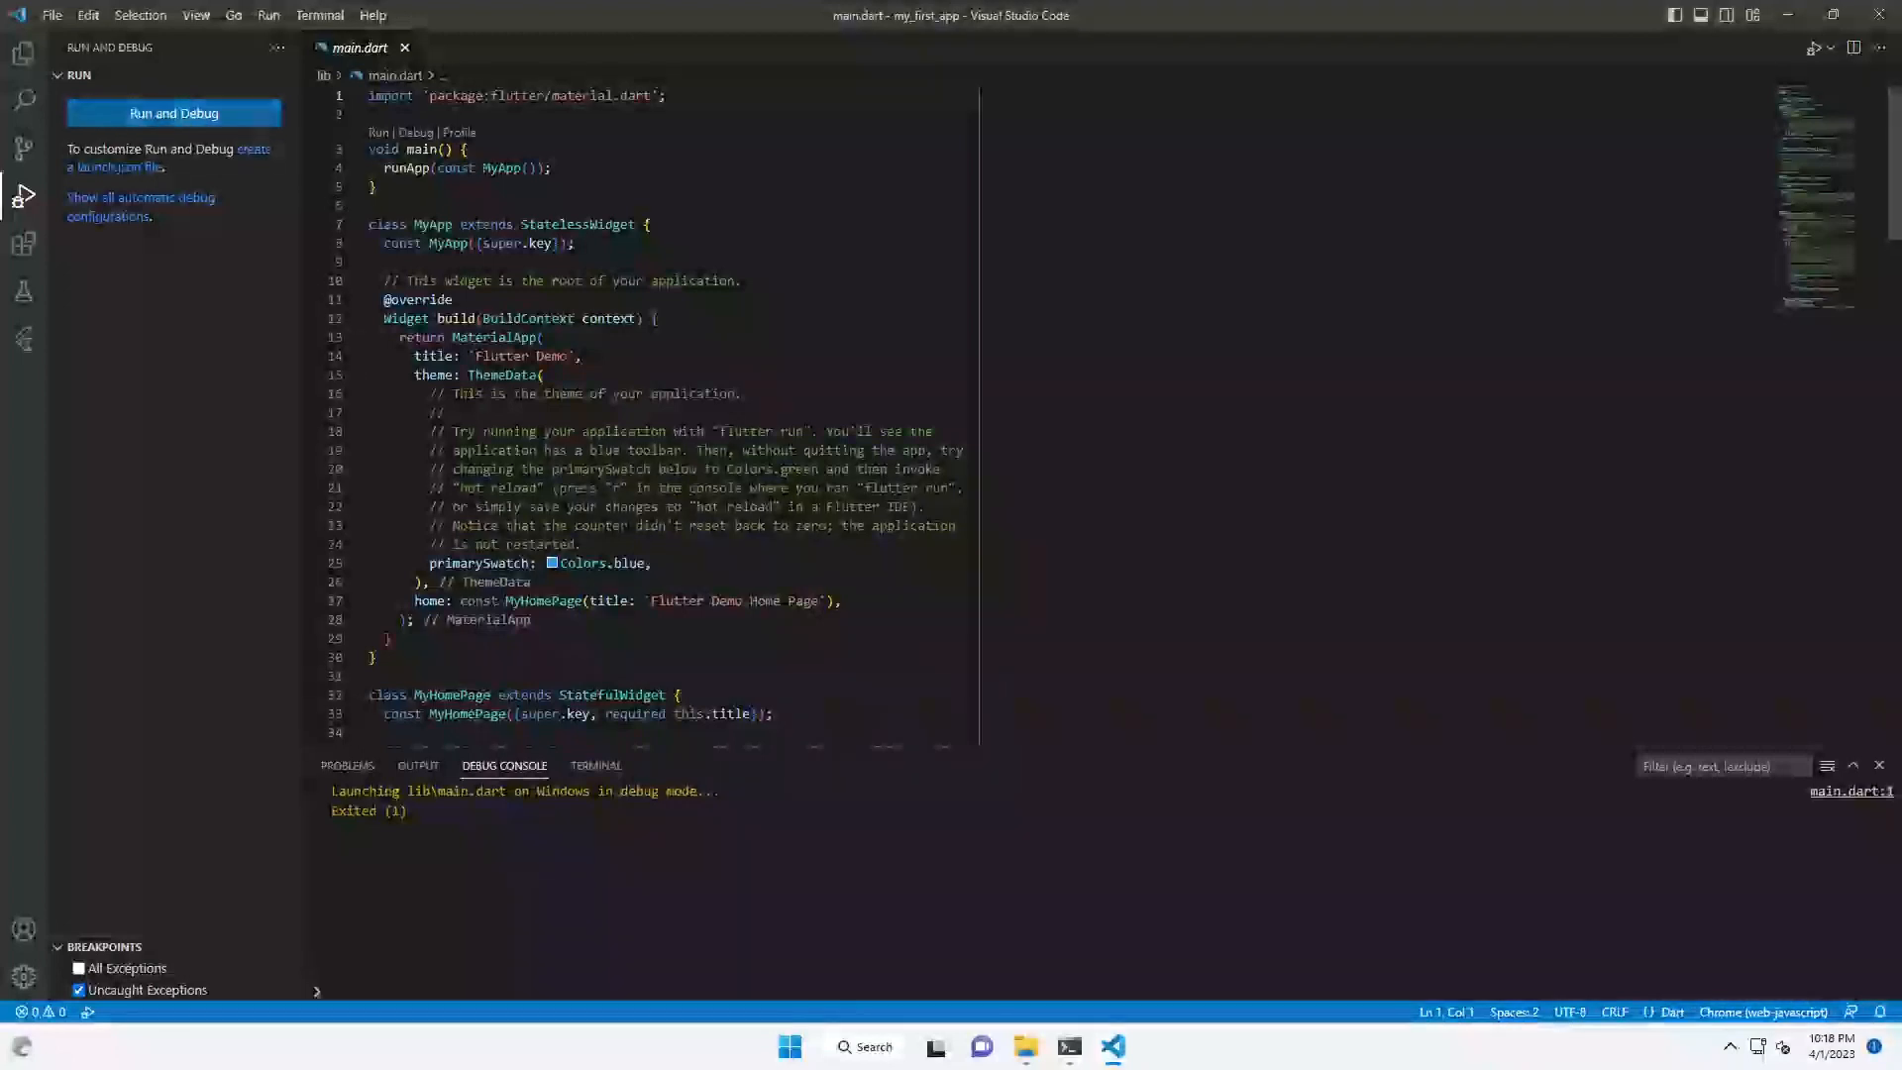
left_click(158, 116)
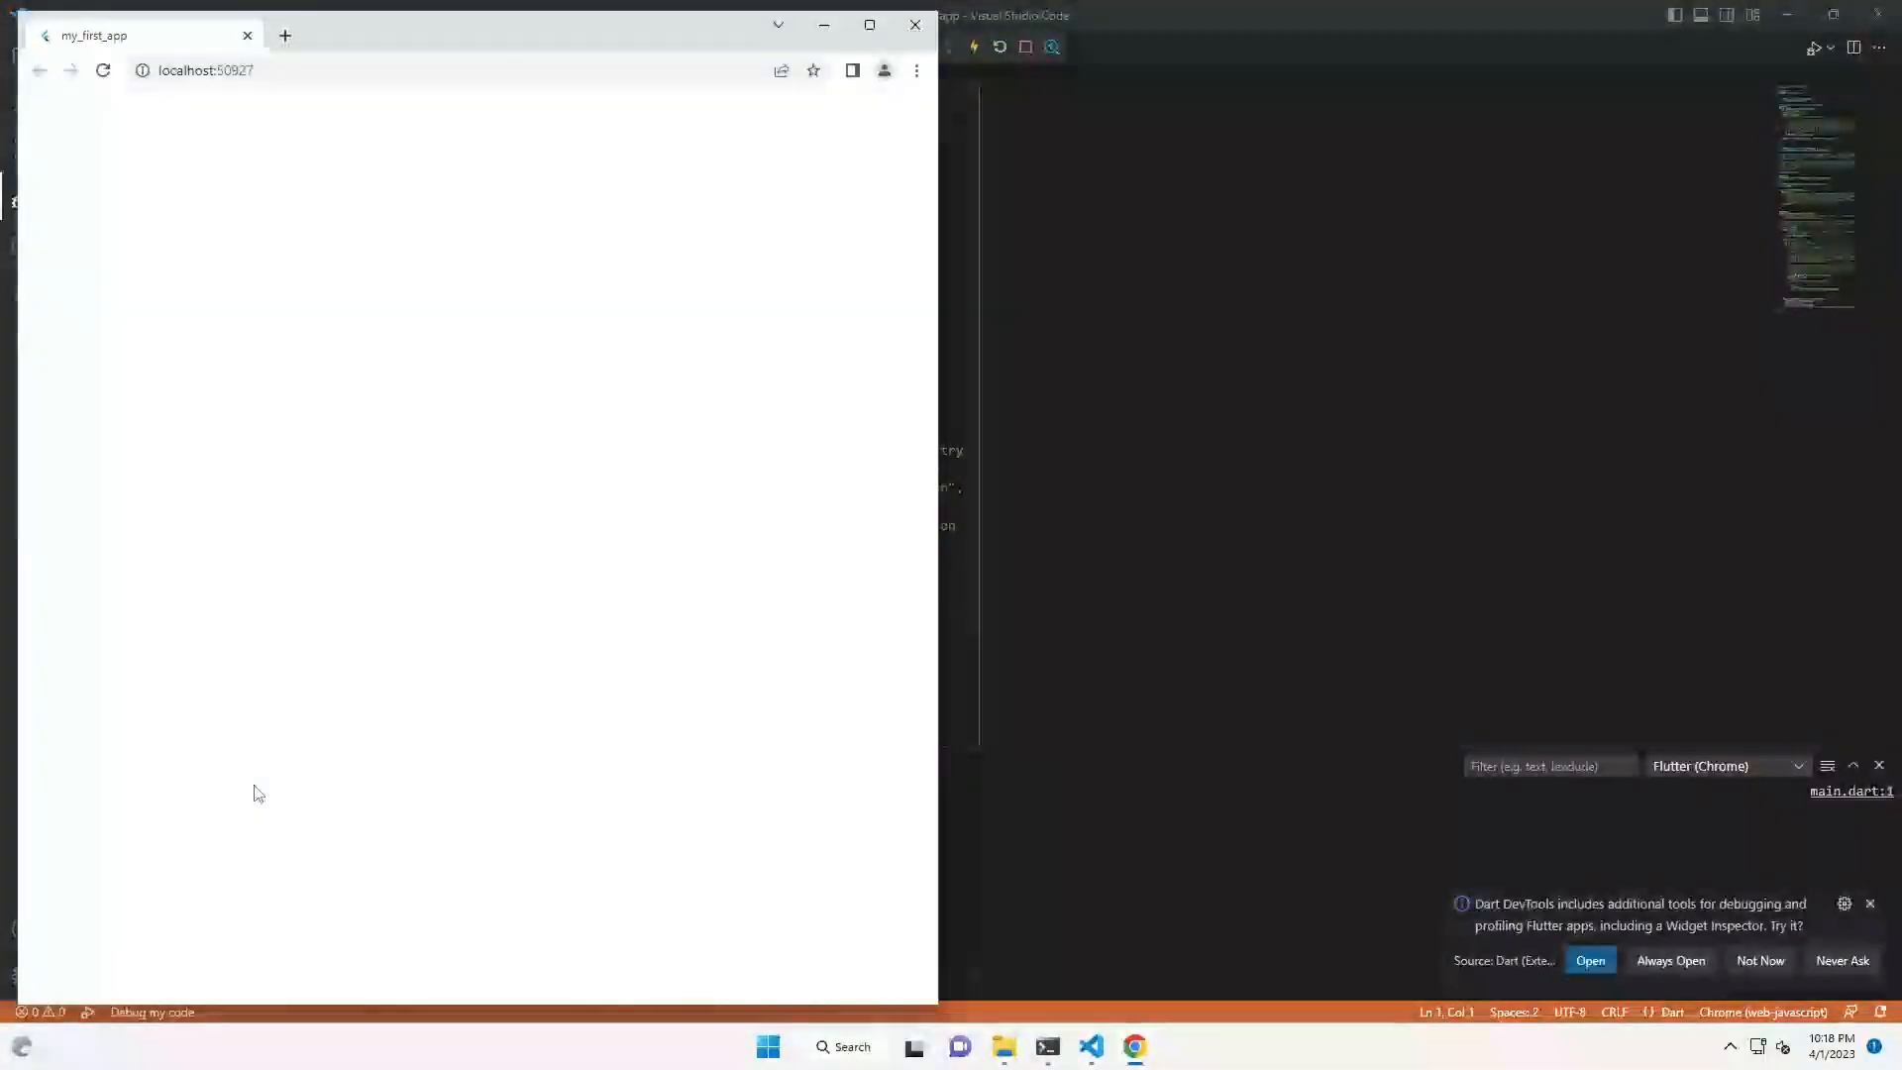
- Move the Chrome window right to reveal the code and increment the demo counter
left_click_drag(379, 32, 1075, 36)
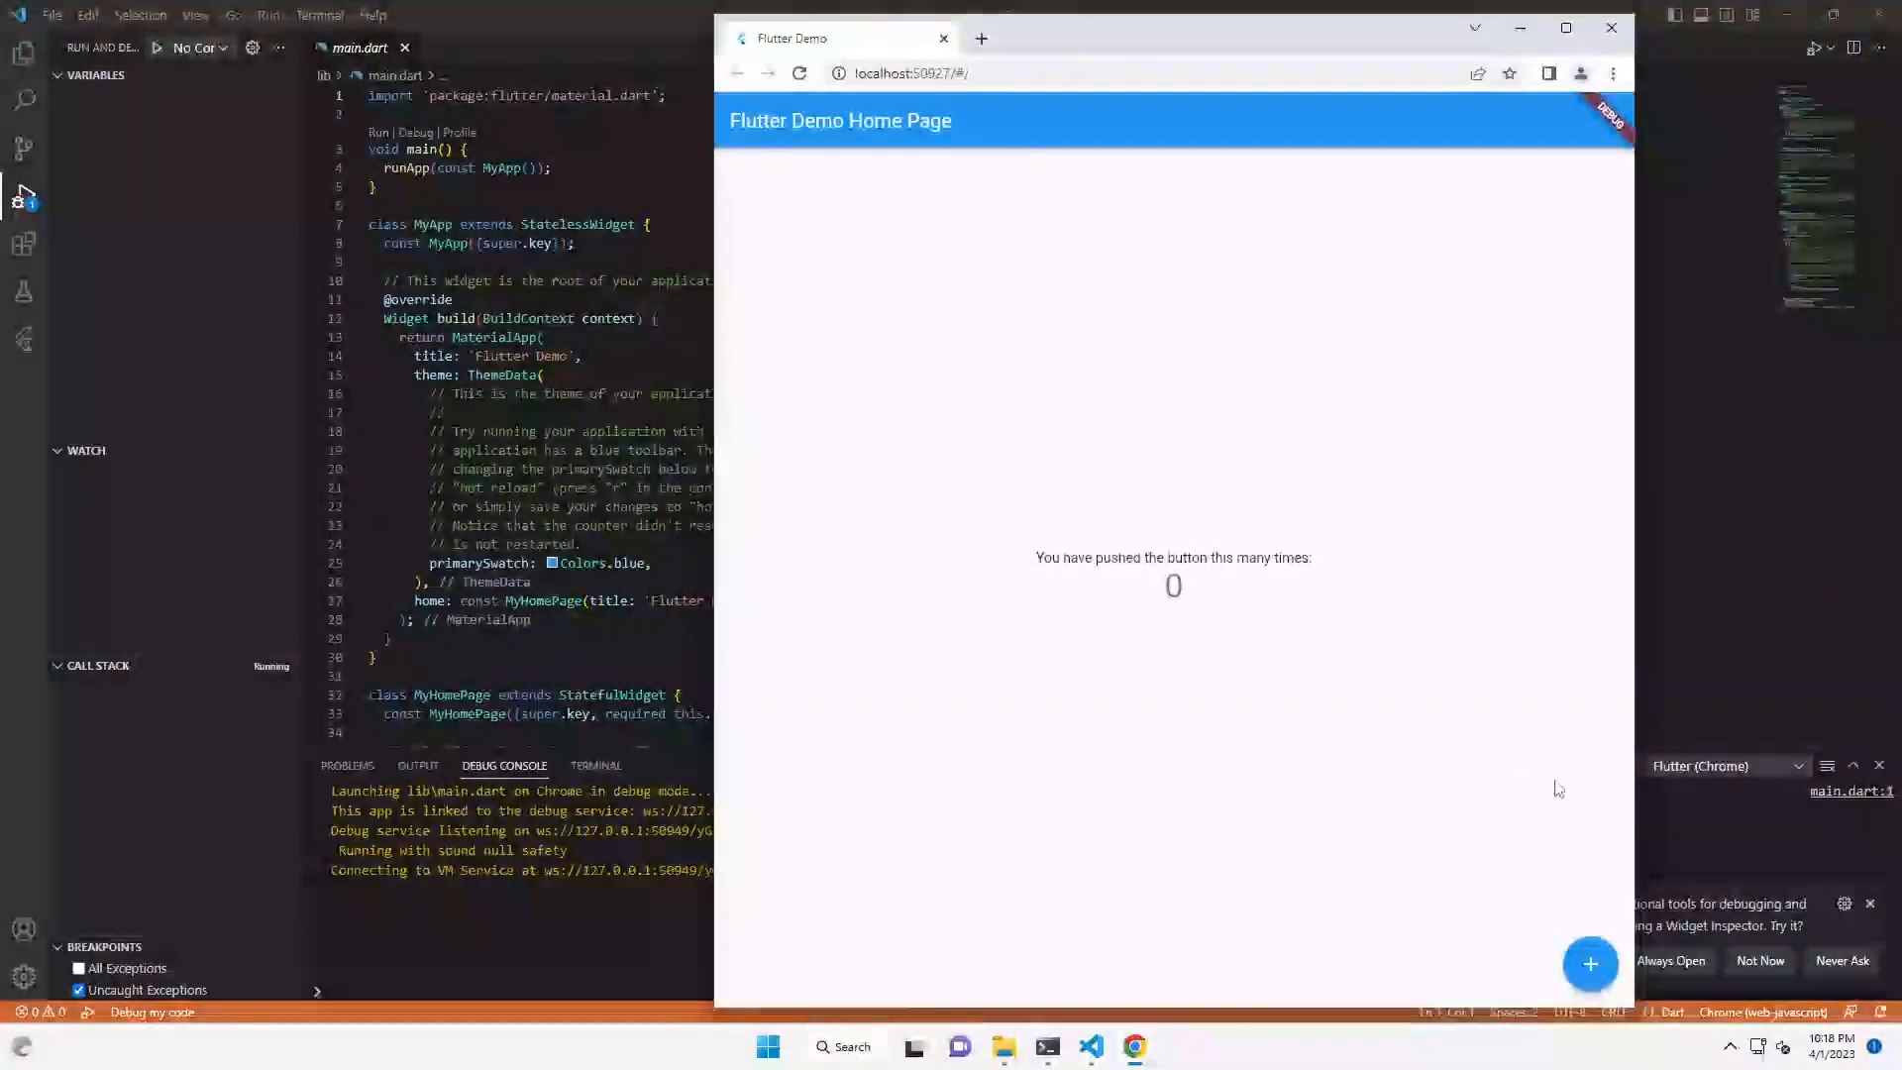
left_click(1590, 964)
left_click(1590, 964)
left_click(1590, 964)
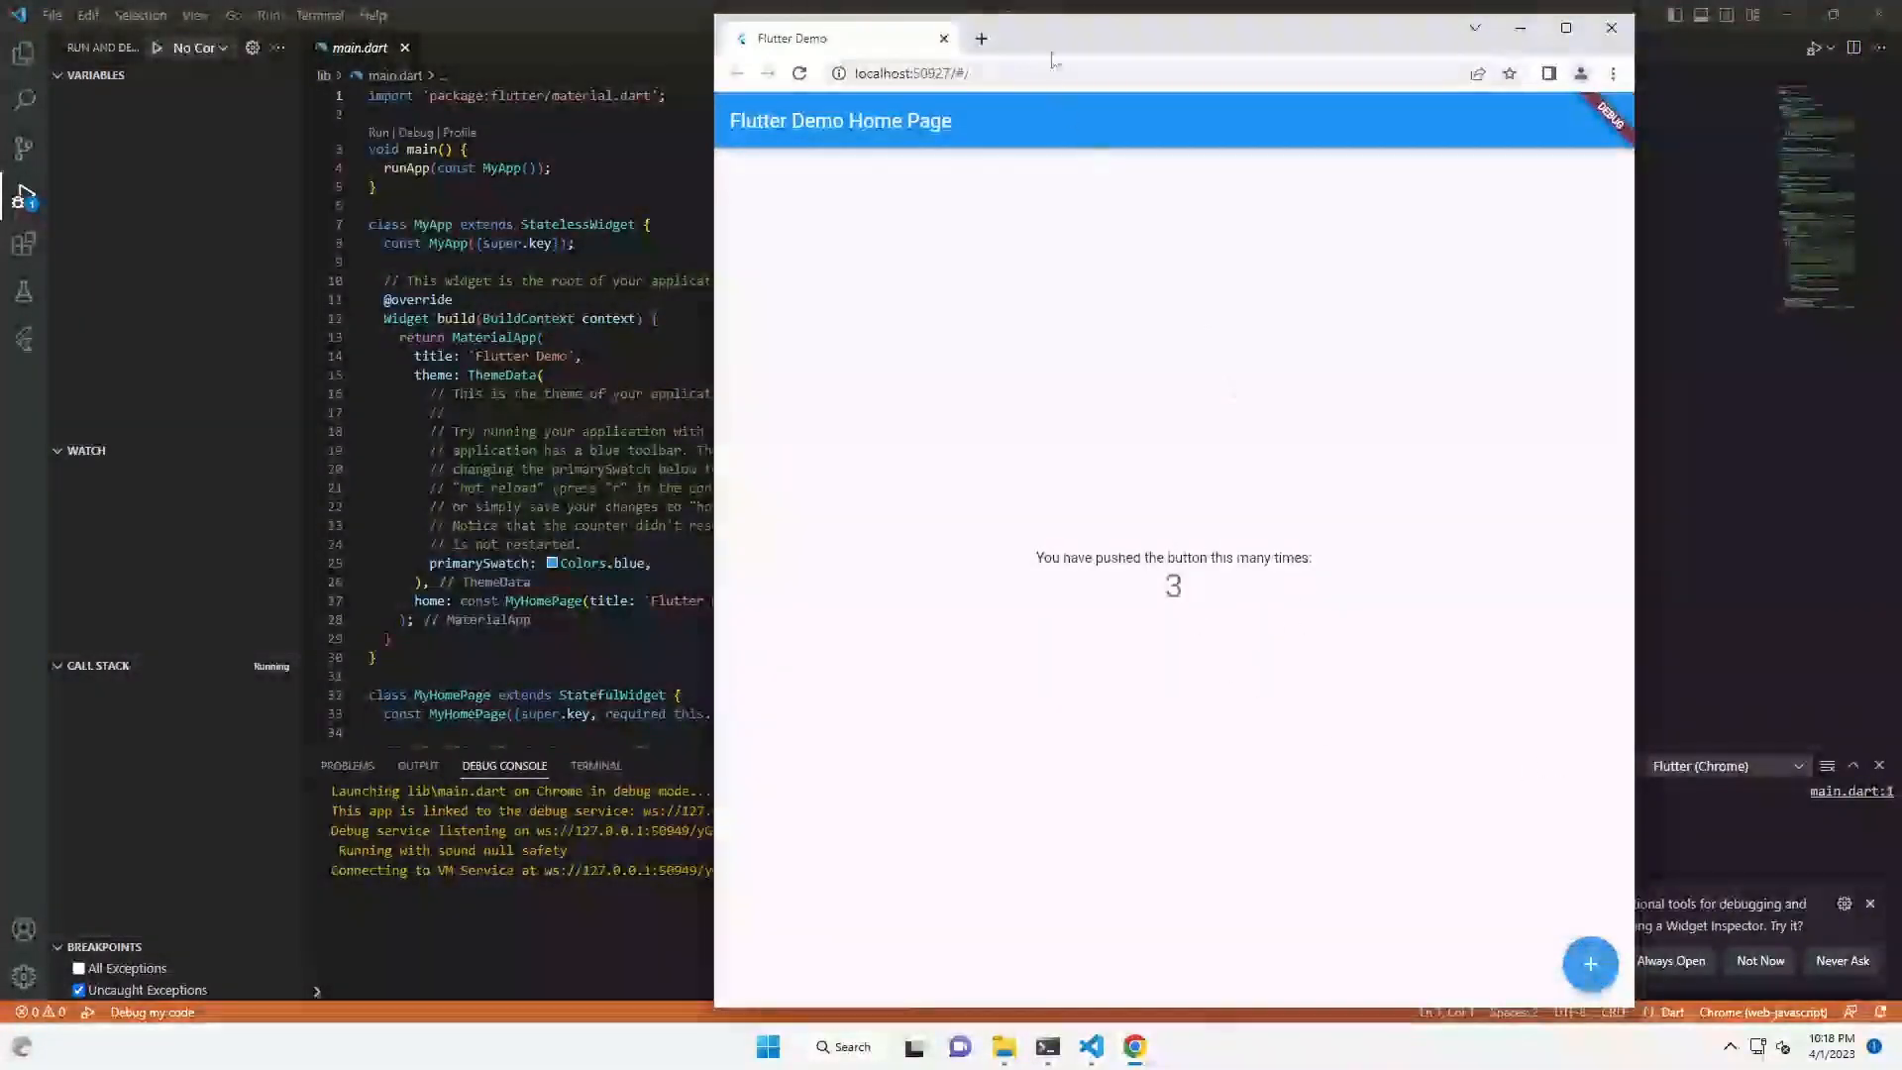
left_click_drag(1052, 47, 1309, 32)
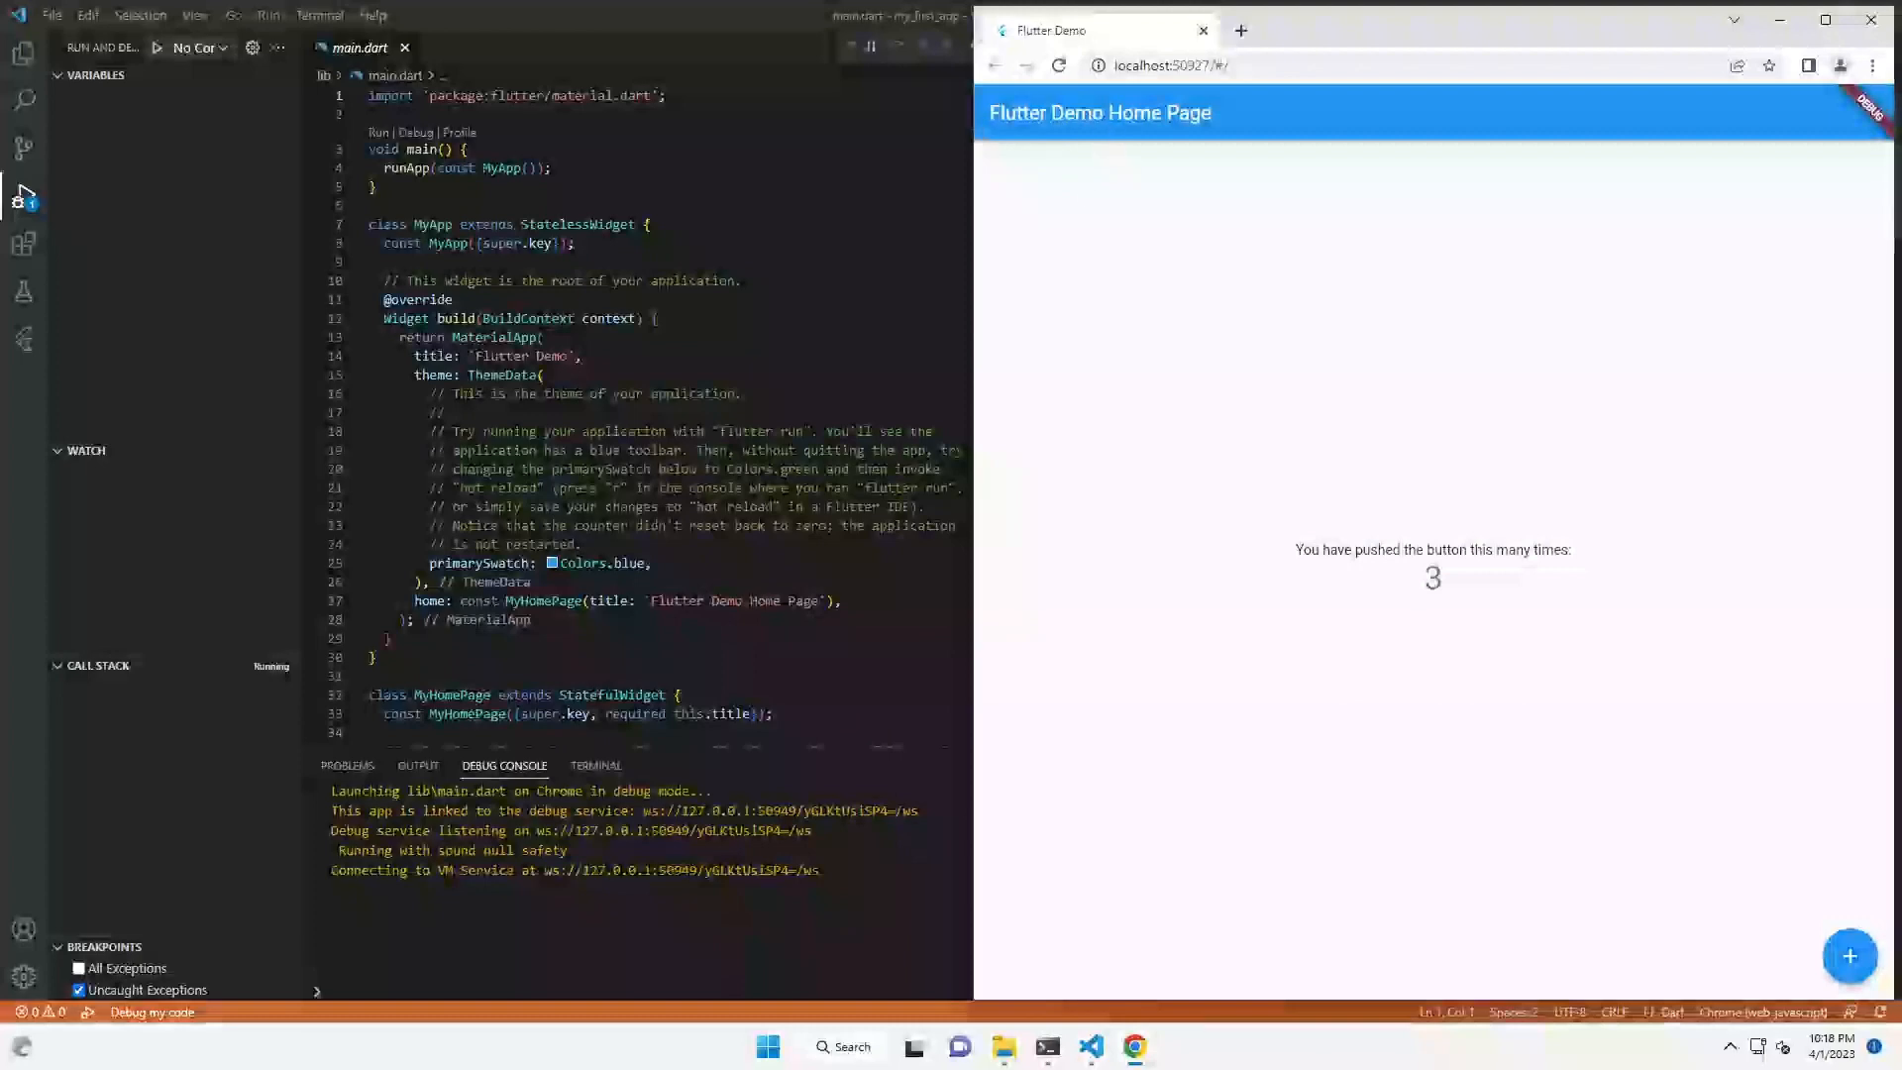
- Tile VS Code on the left half of the screen and Chrome on the right
left_click_drag(475, 355, 571, 356)
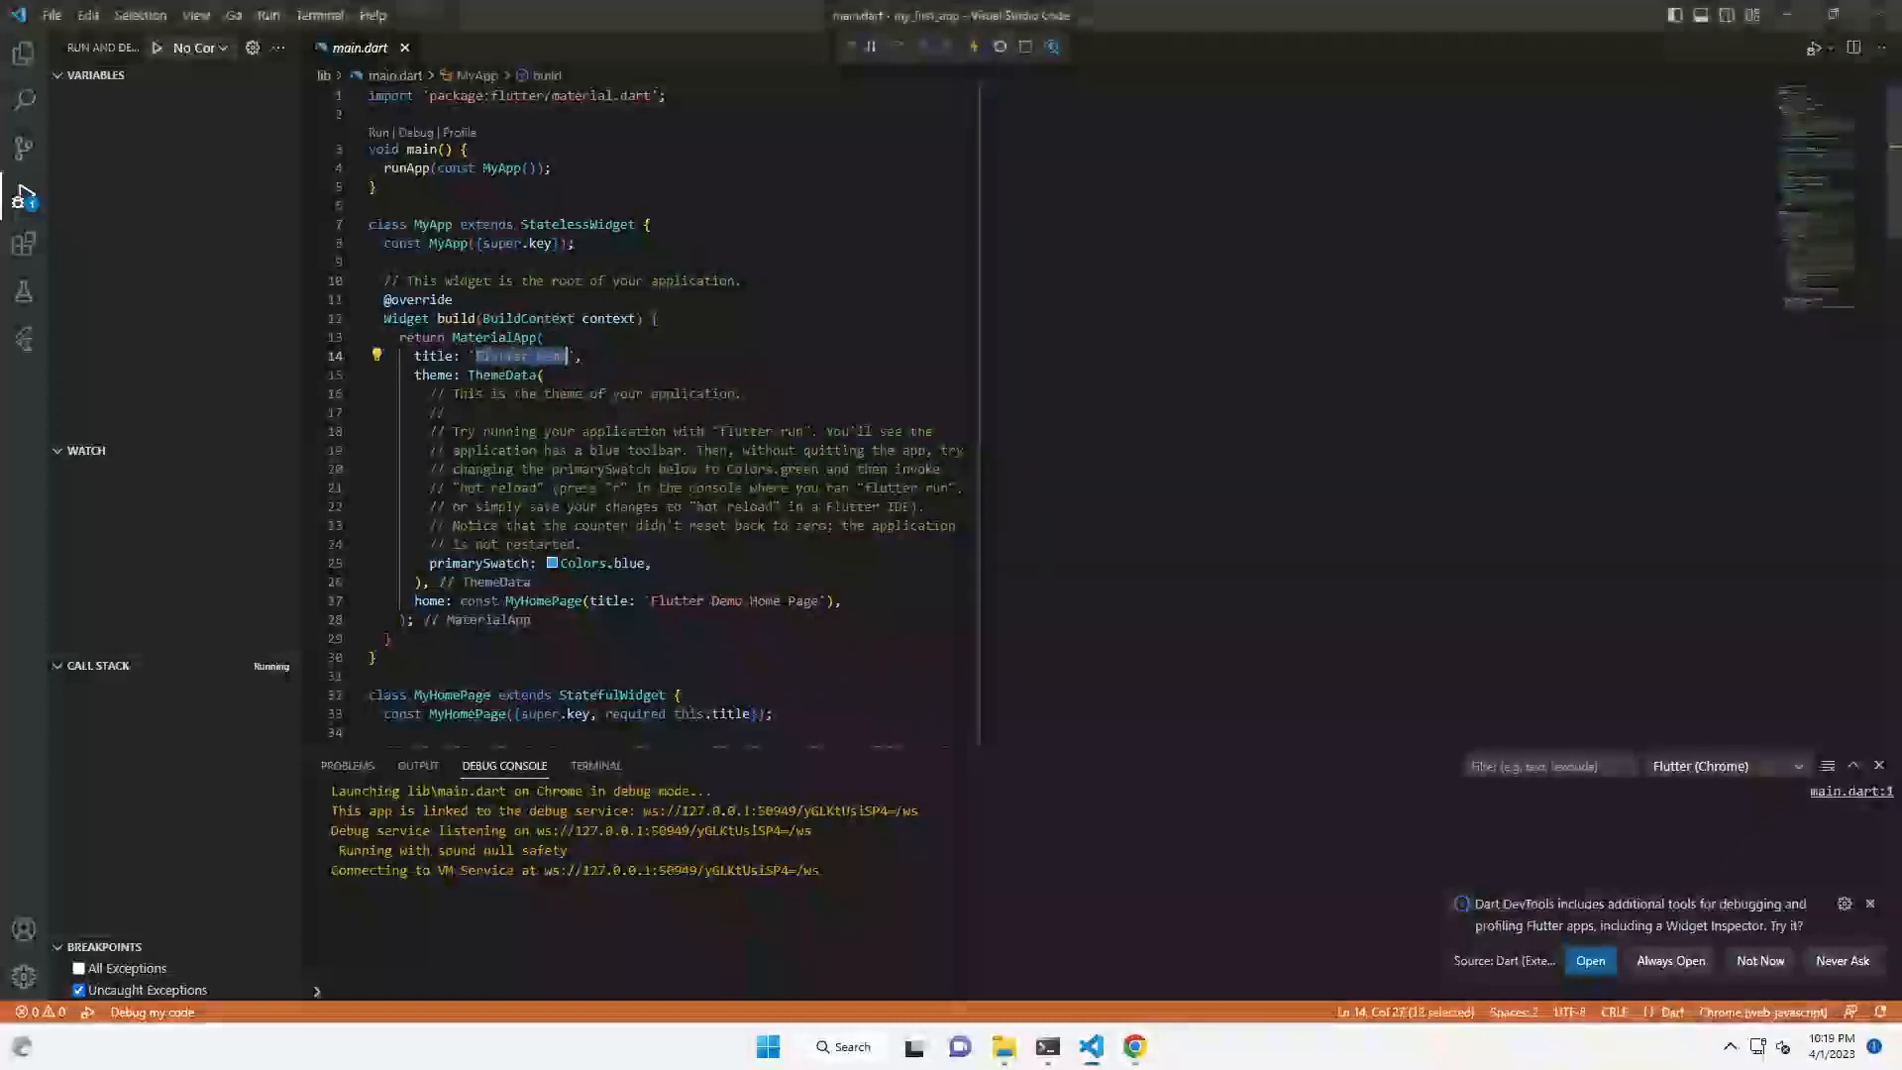
left_click(1828, 15)
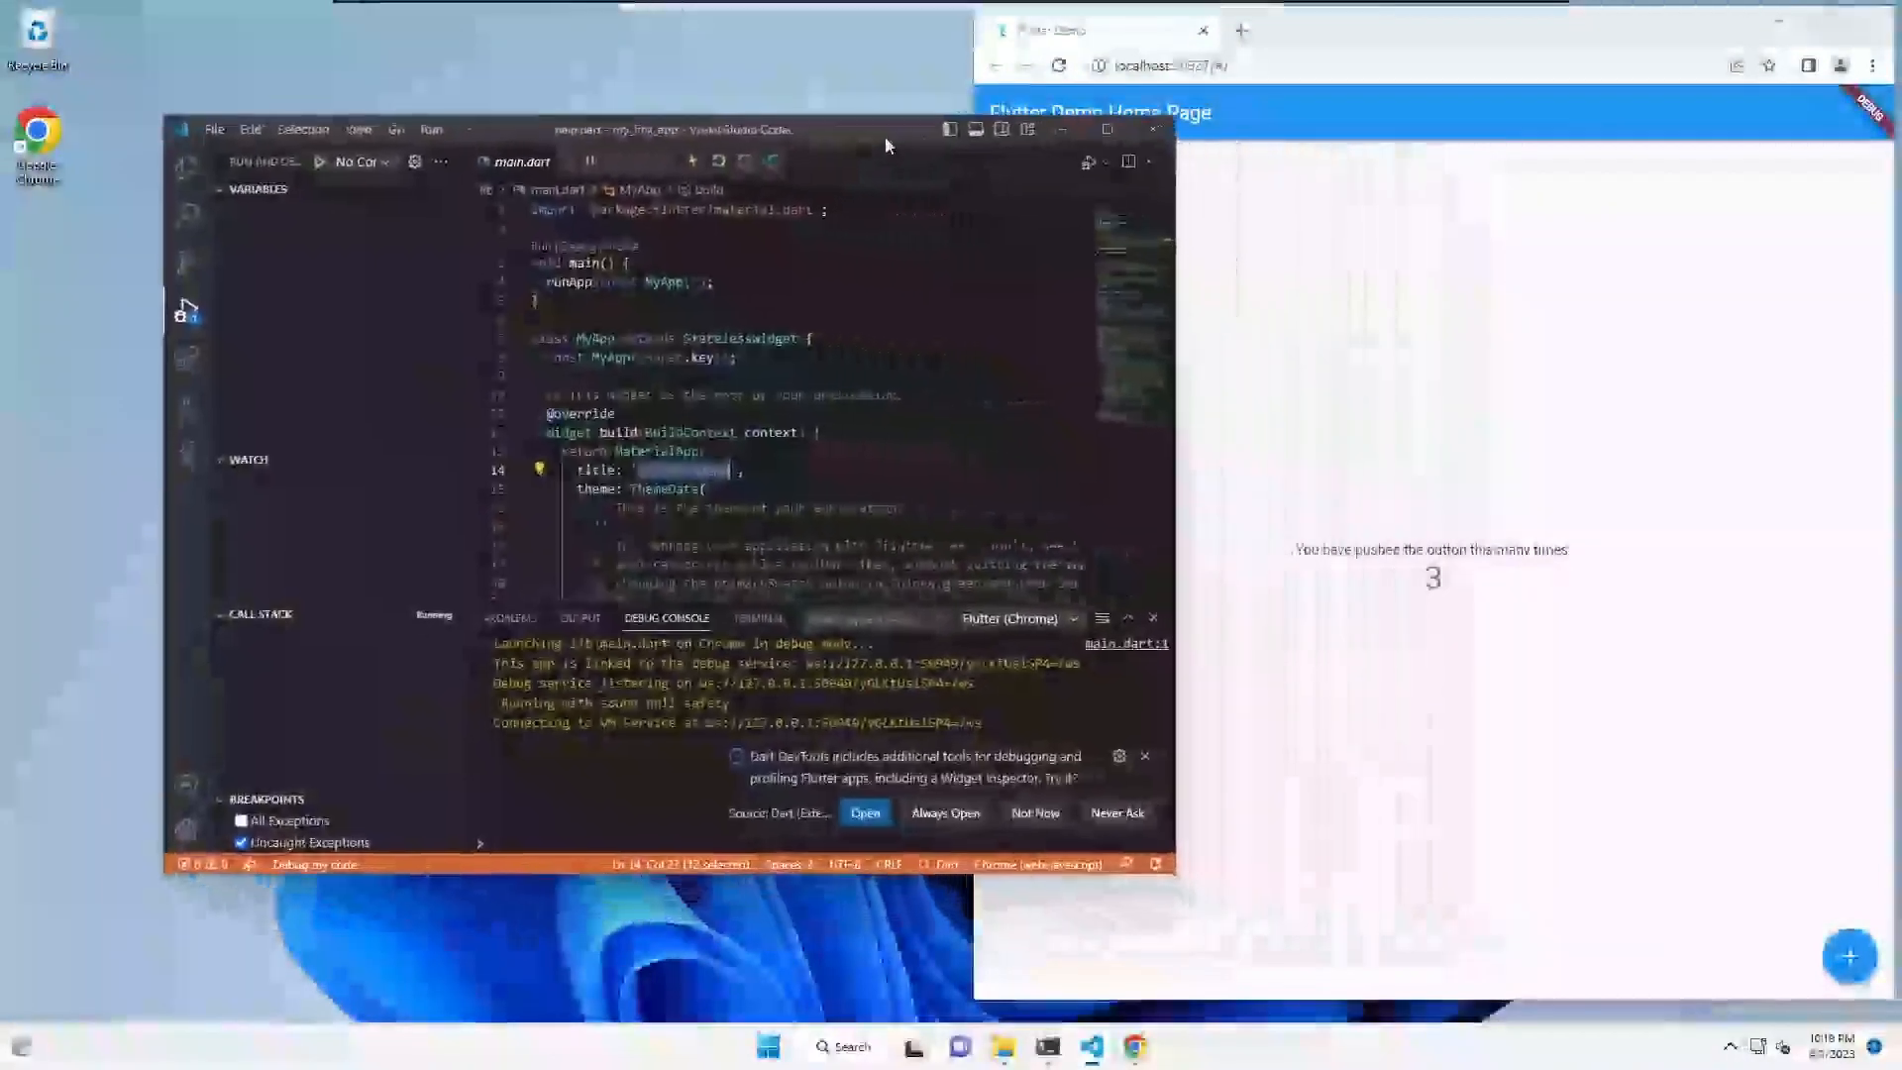
left_click_drag(887, 146, 657, 76)
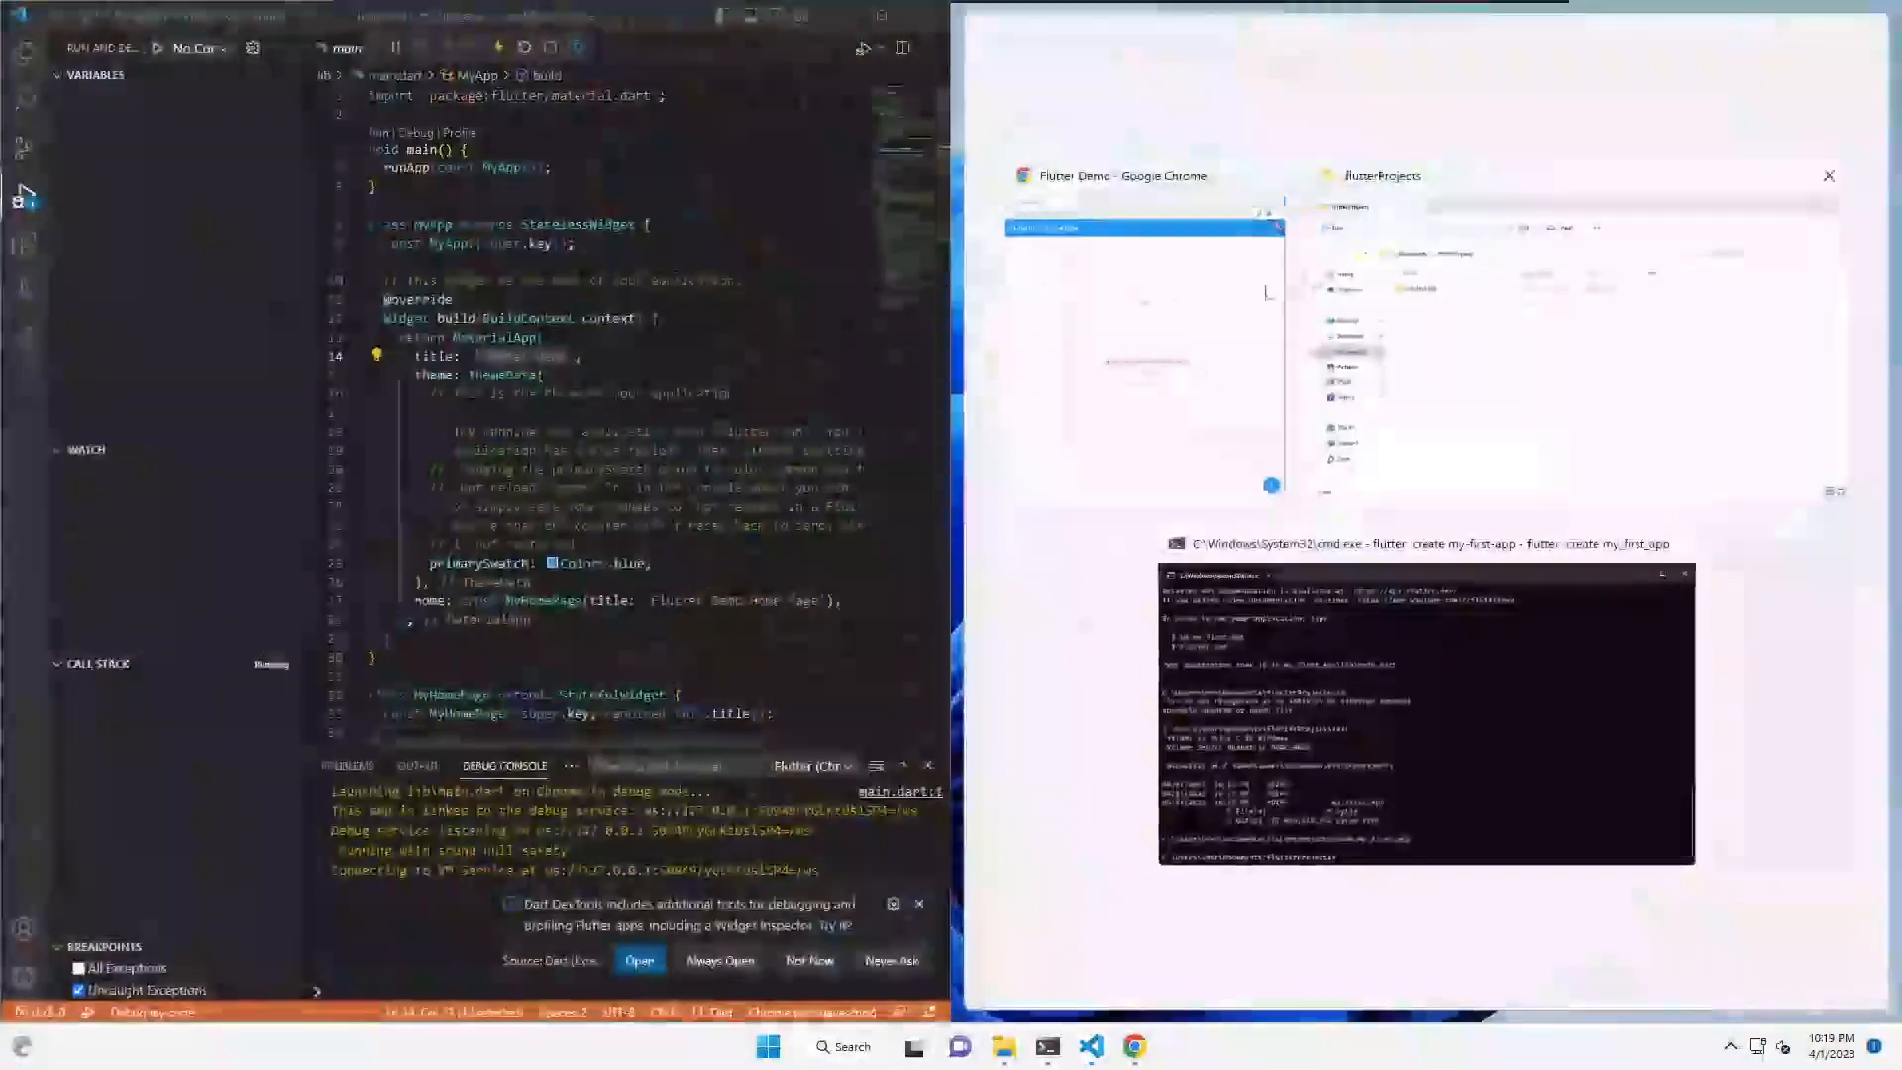
left_click(1150, 299)
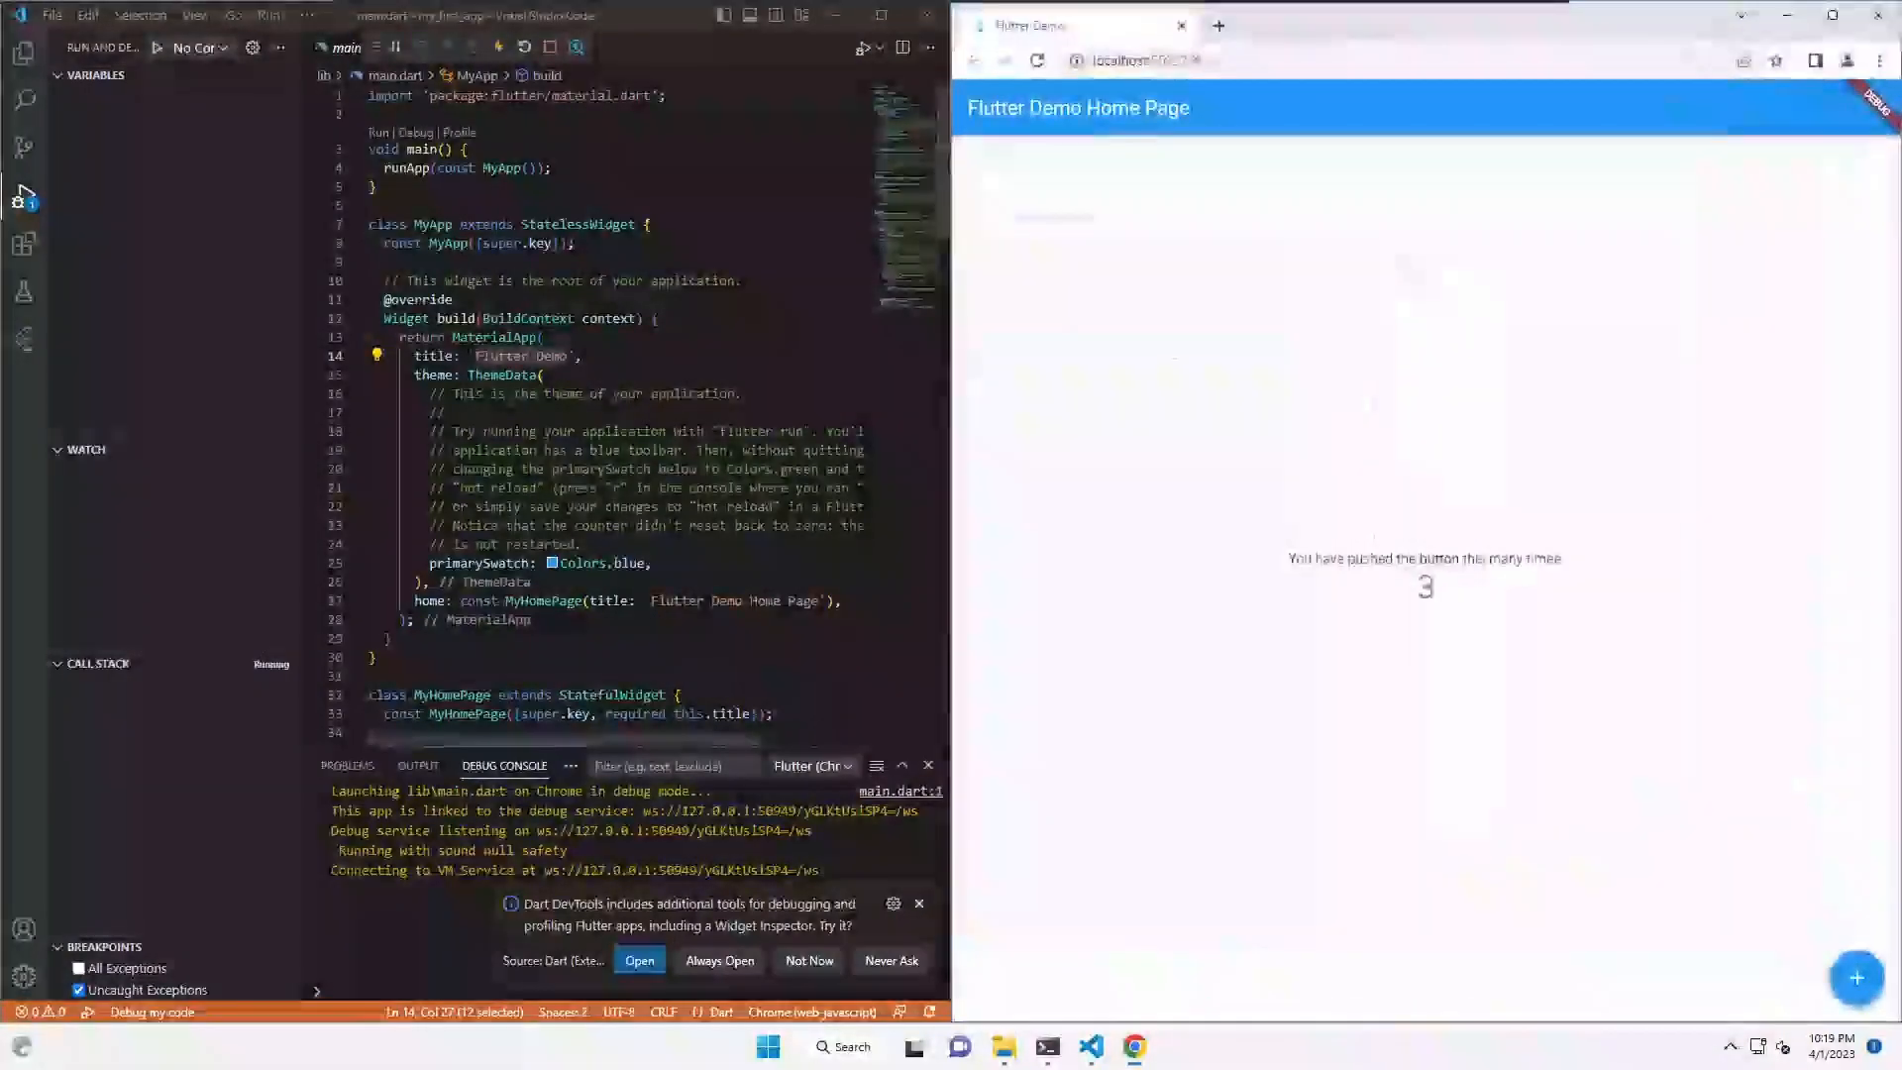
- Replace 'Flutter Demo' on line 14 with 'This is my first app' and save to hot restart
left_click(476, 356)
left_click_drag(477, 355, 568, 355)
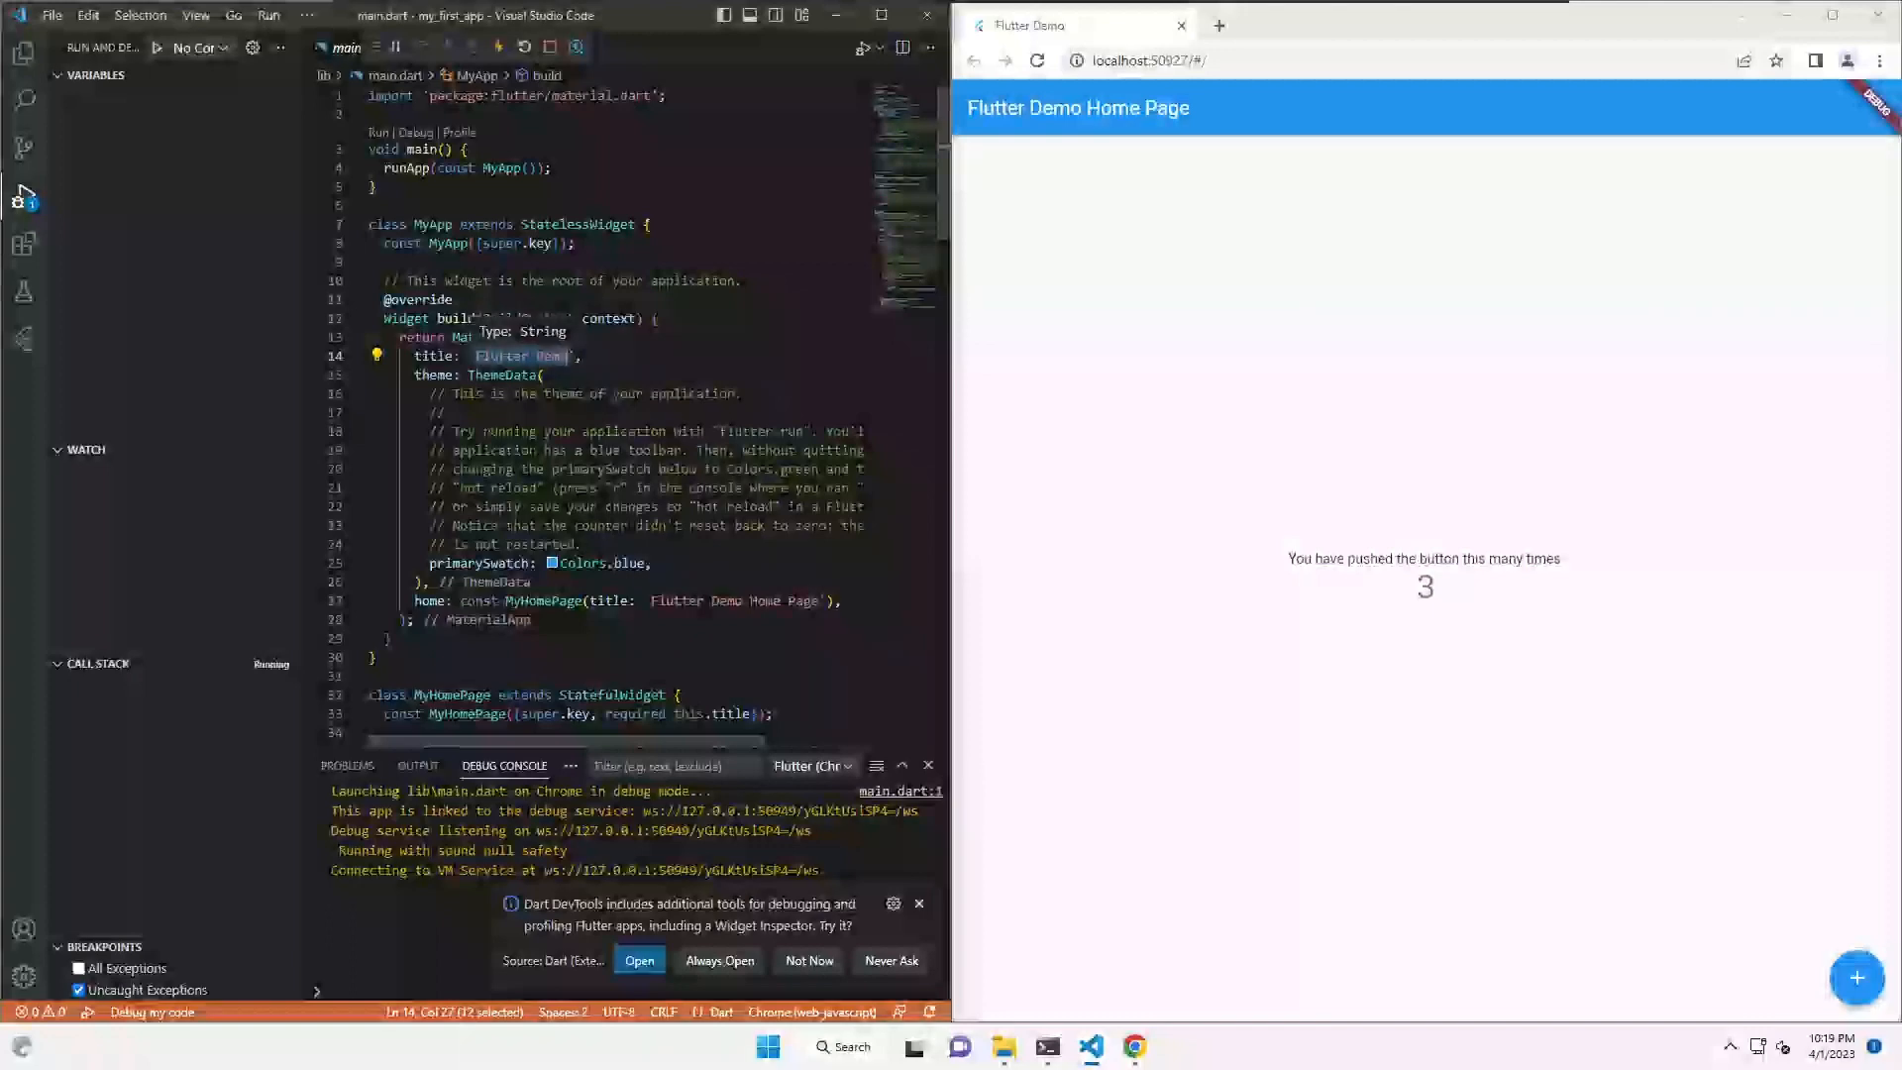
type("This is a")
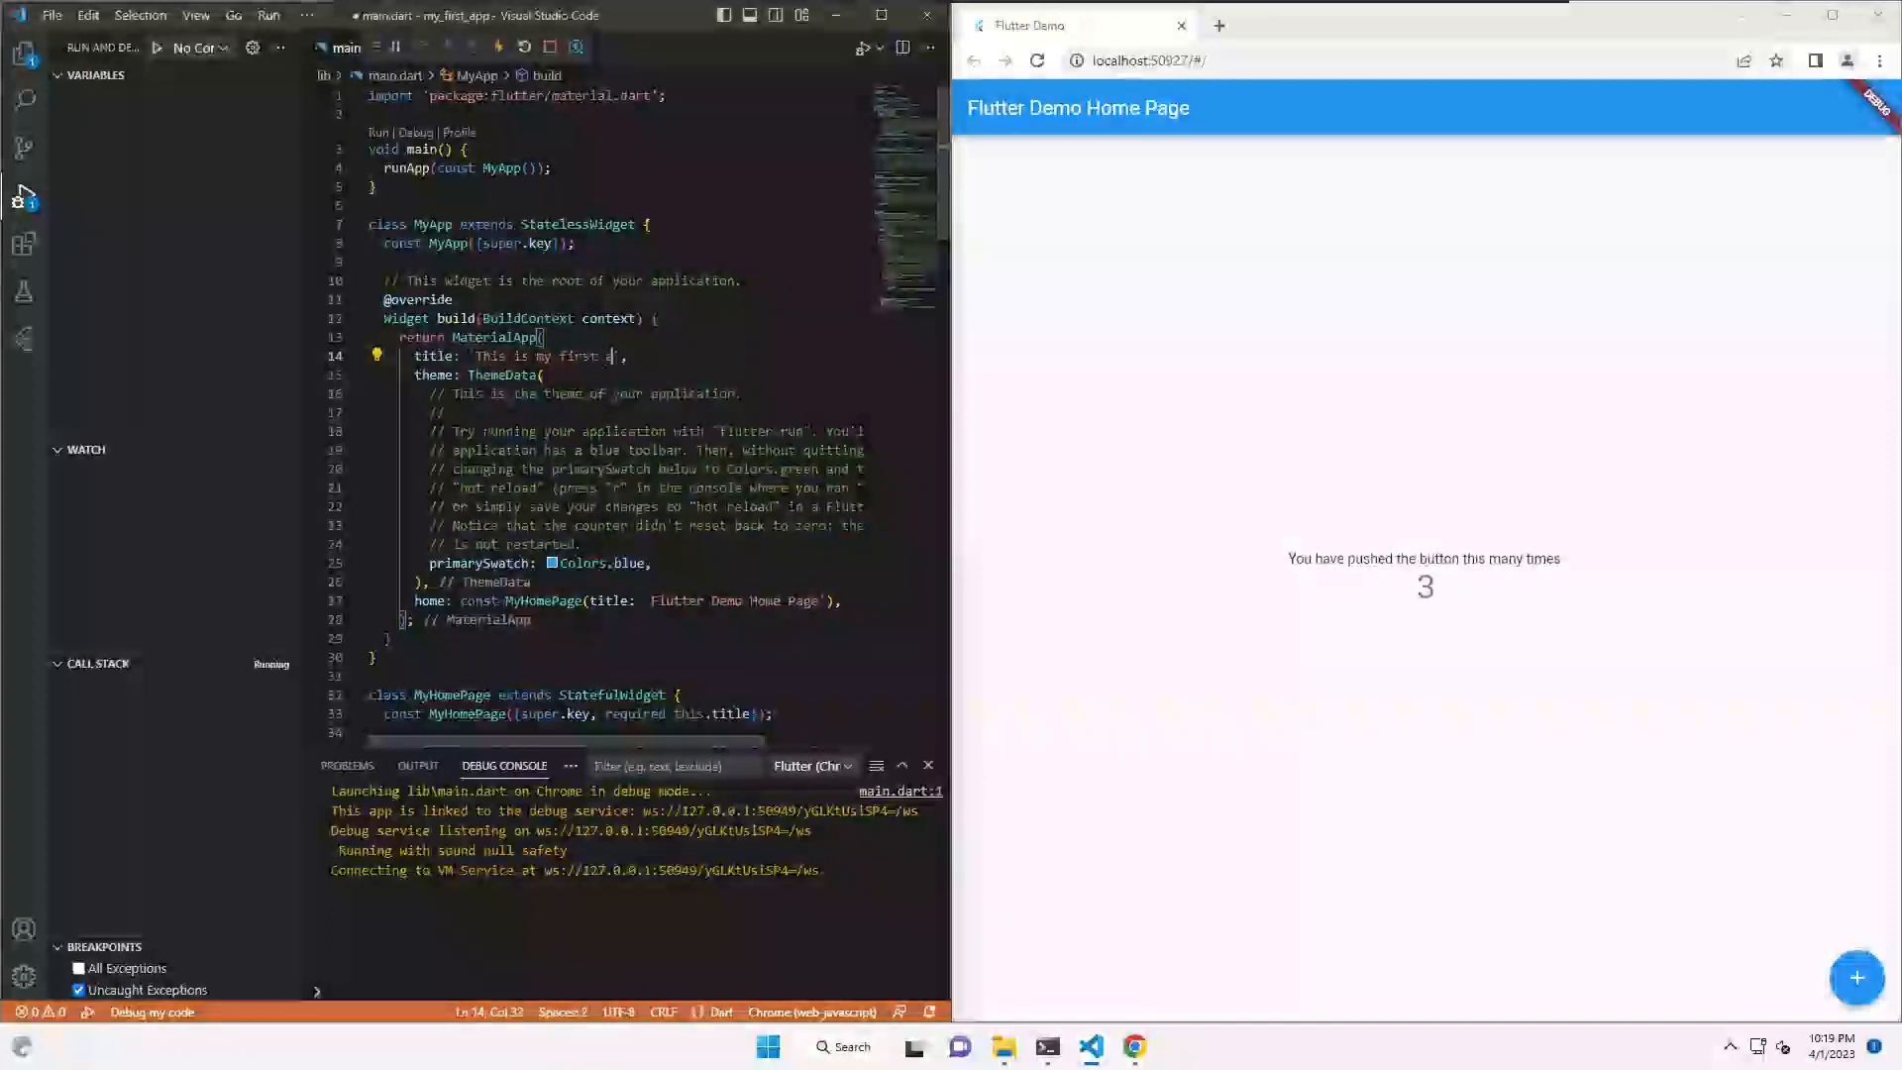
key("ctrl+s")
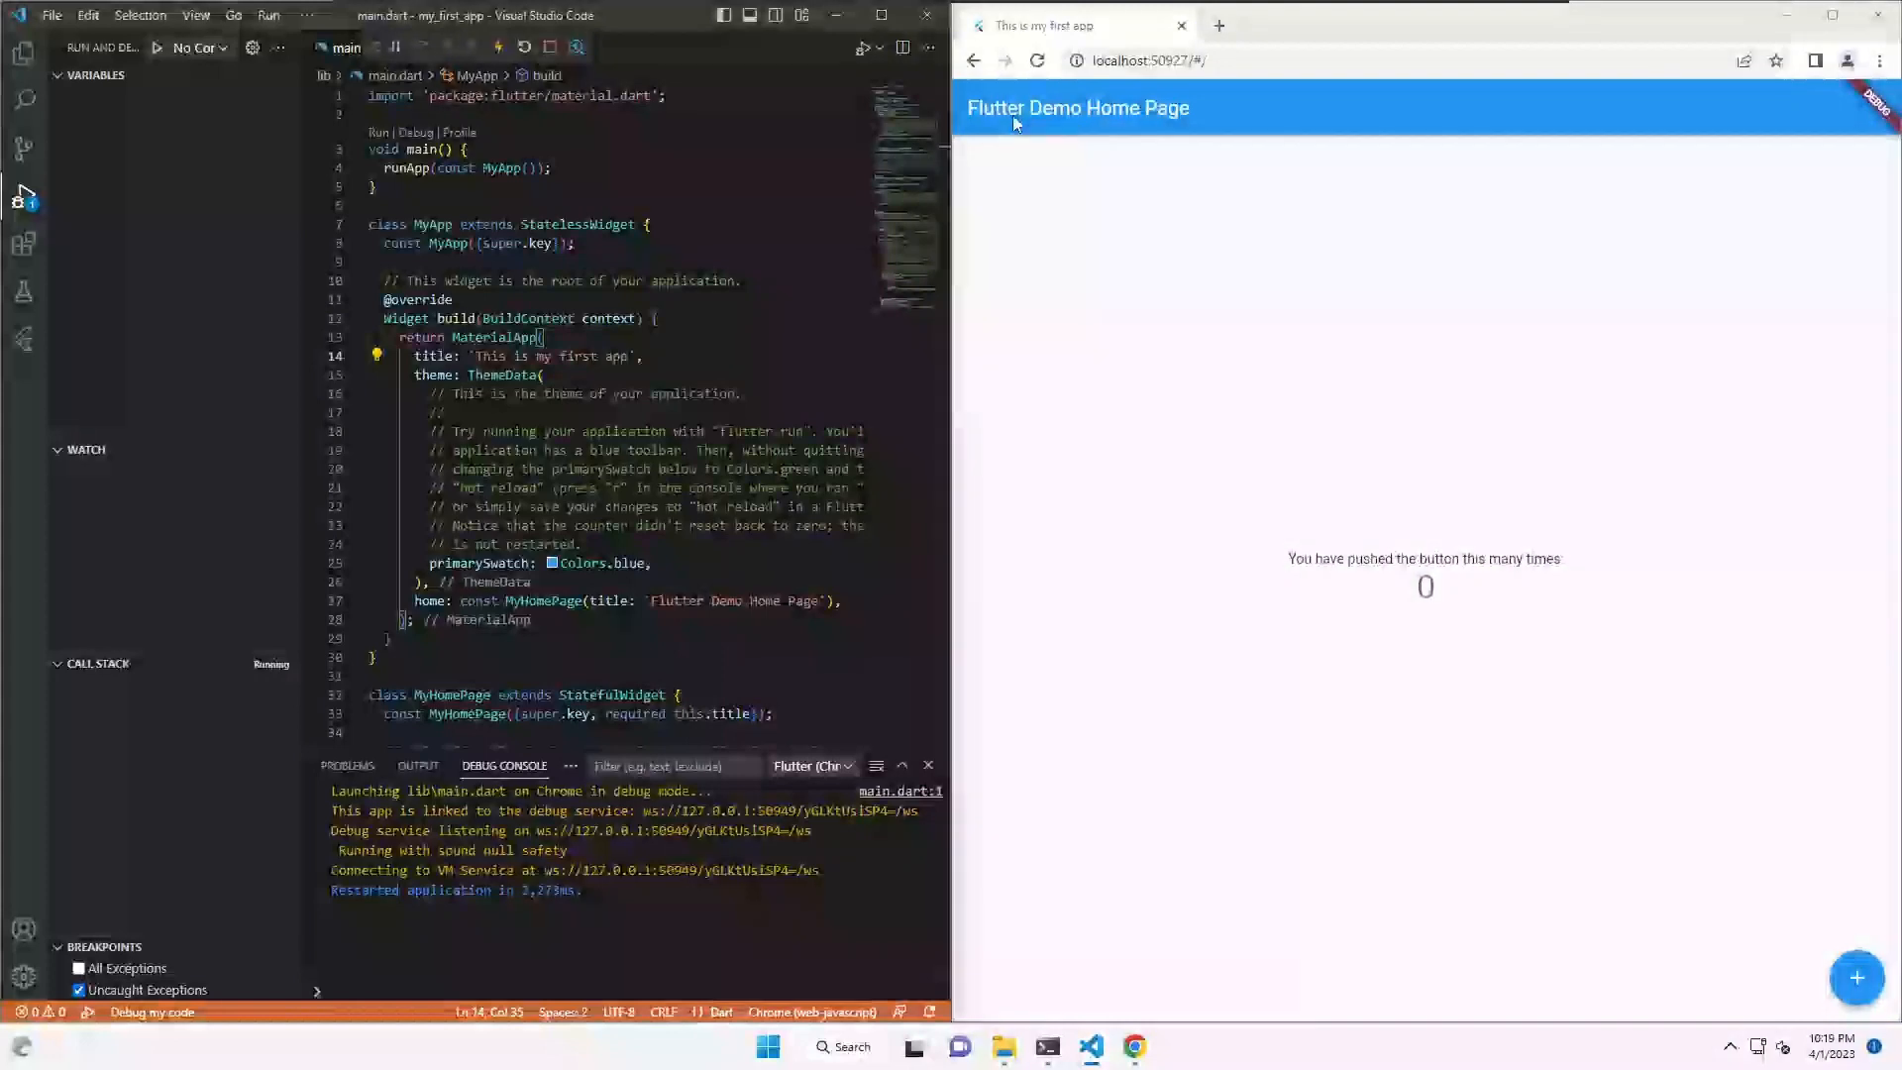
- Select and delete the line 14 app title, then undo to restore it
scroll(614, 417, "down", 7)
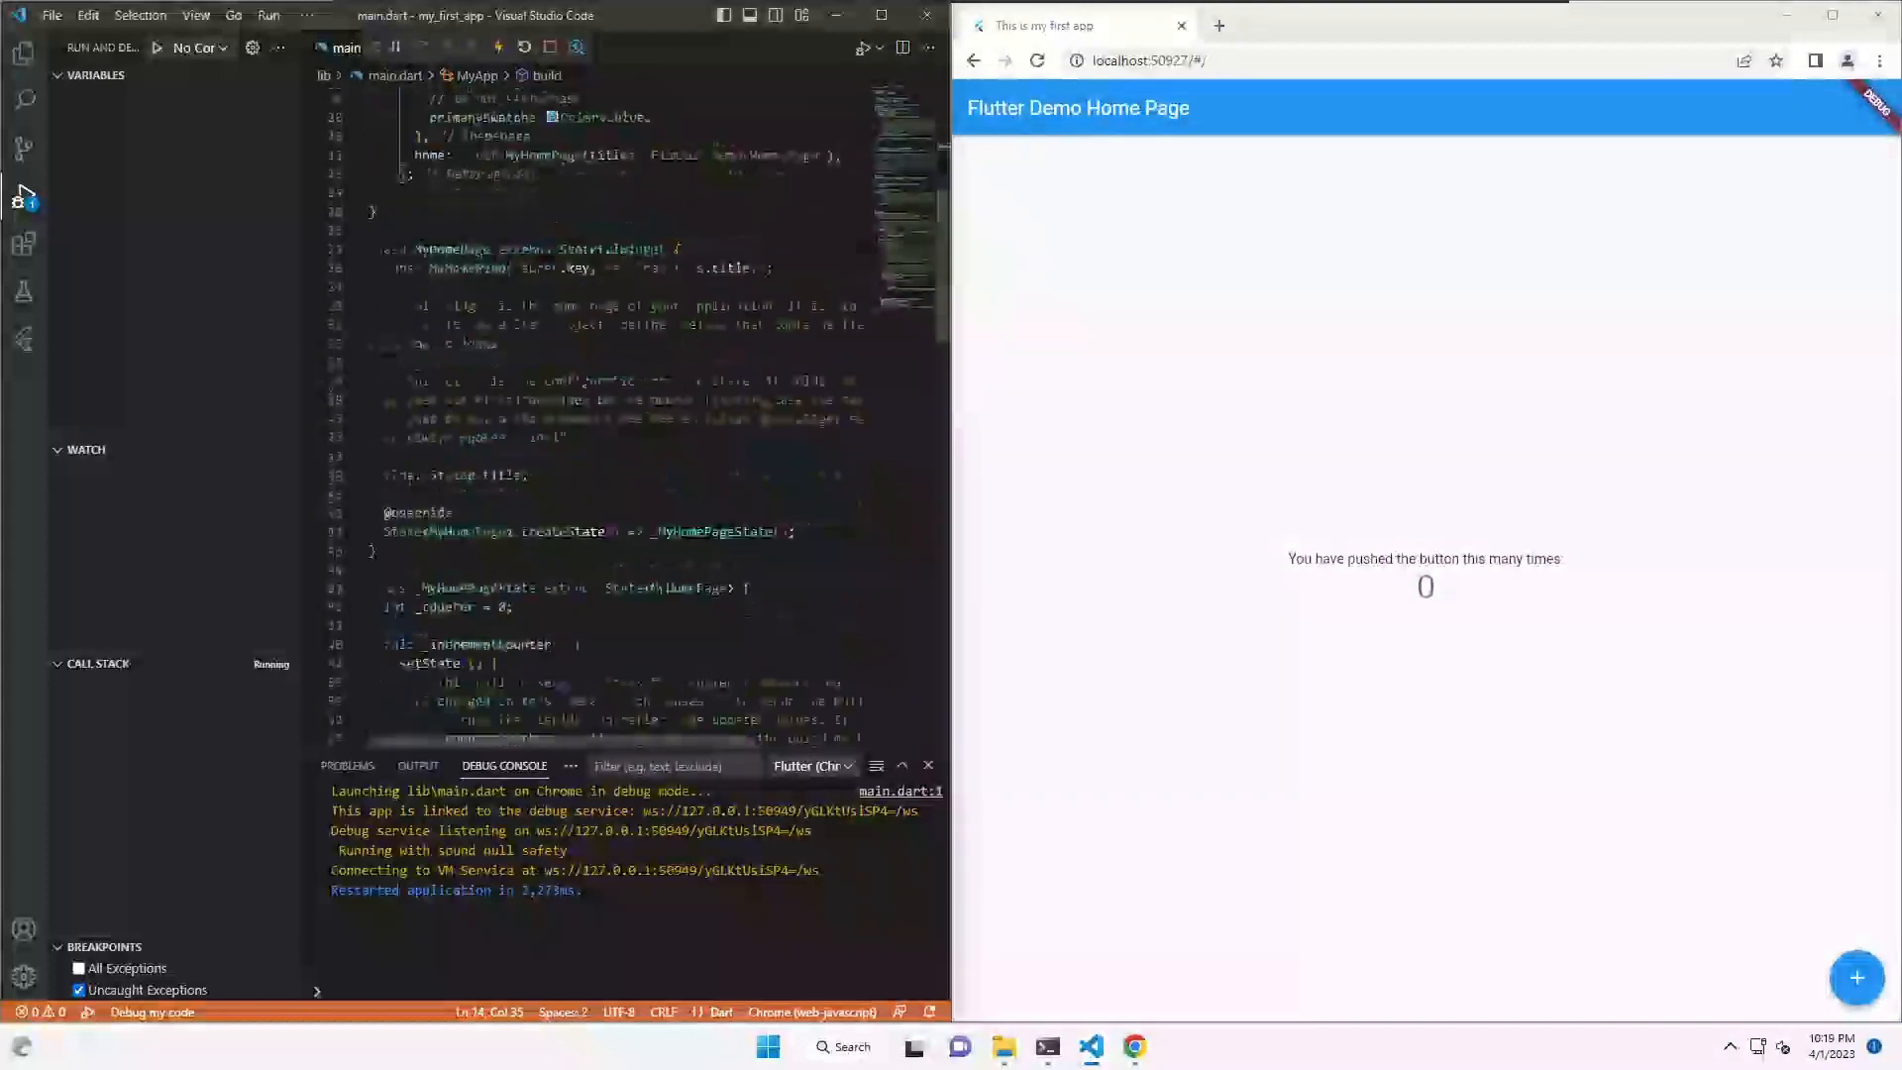
left_click_drag(651, 205, 819, 205)
key("ctrl+c")
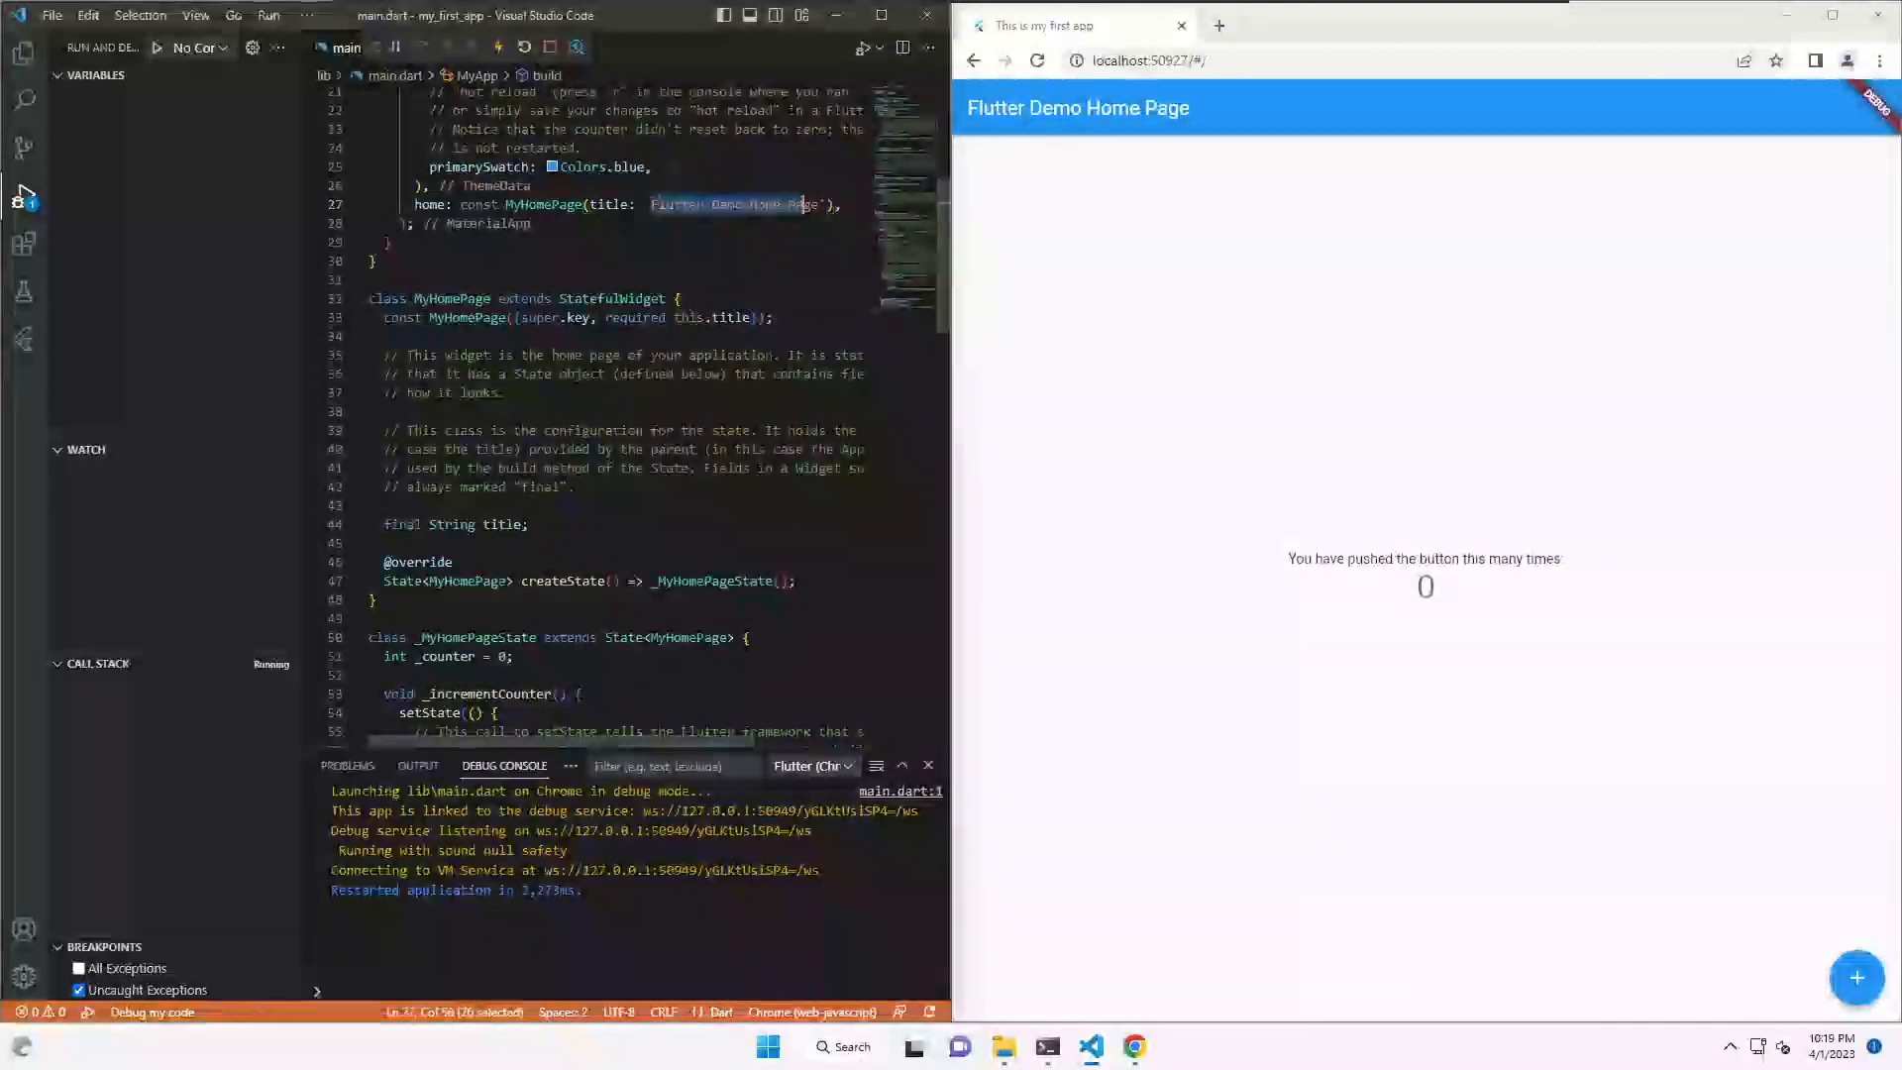
scroll(814, 208, "up", 5)
left_click(506, 208)
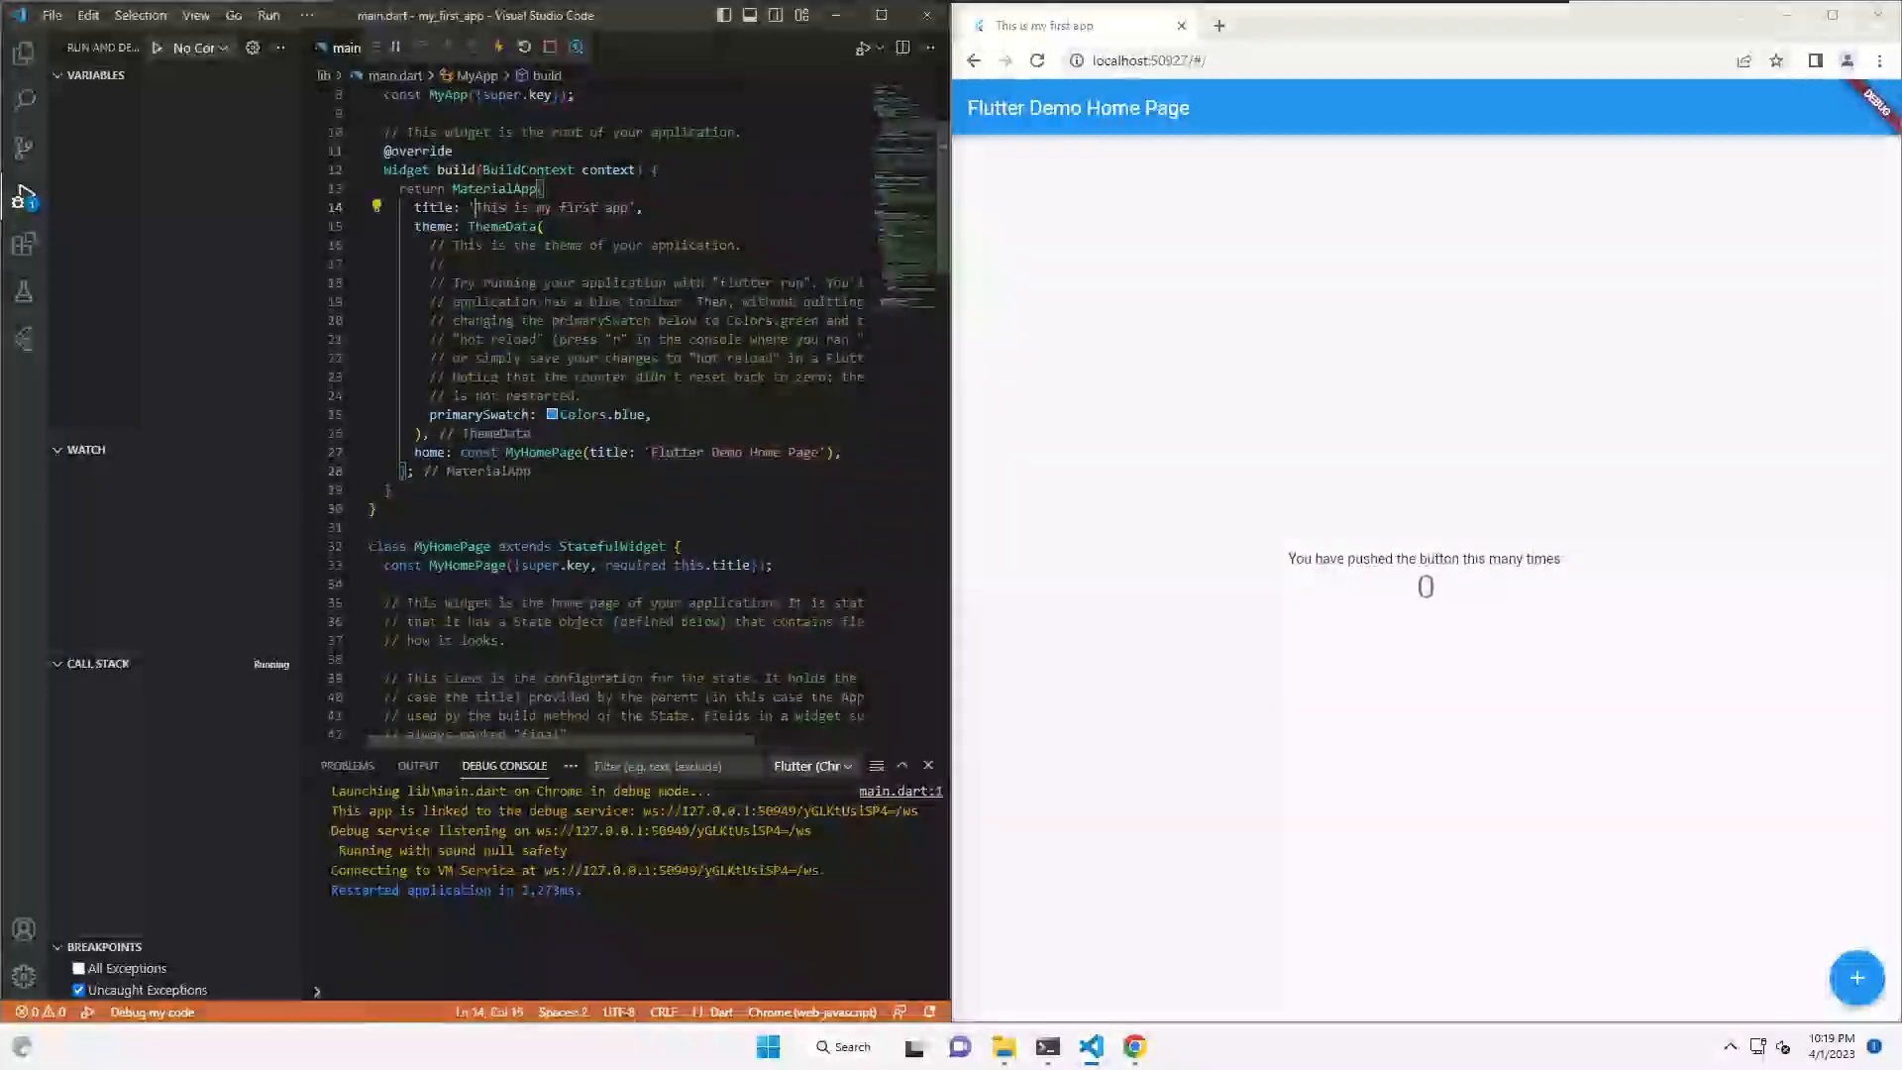
left_click_drag(474, 208, 630, 208)
key("BackSpace")
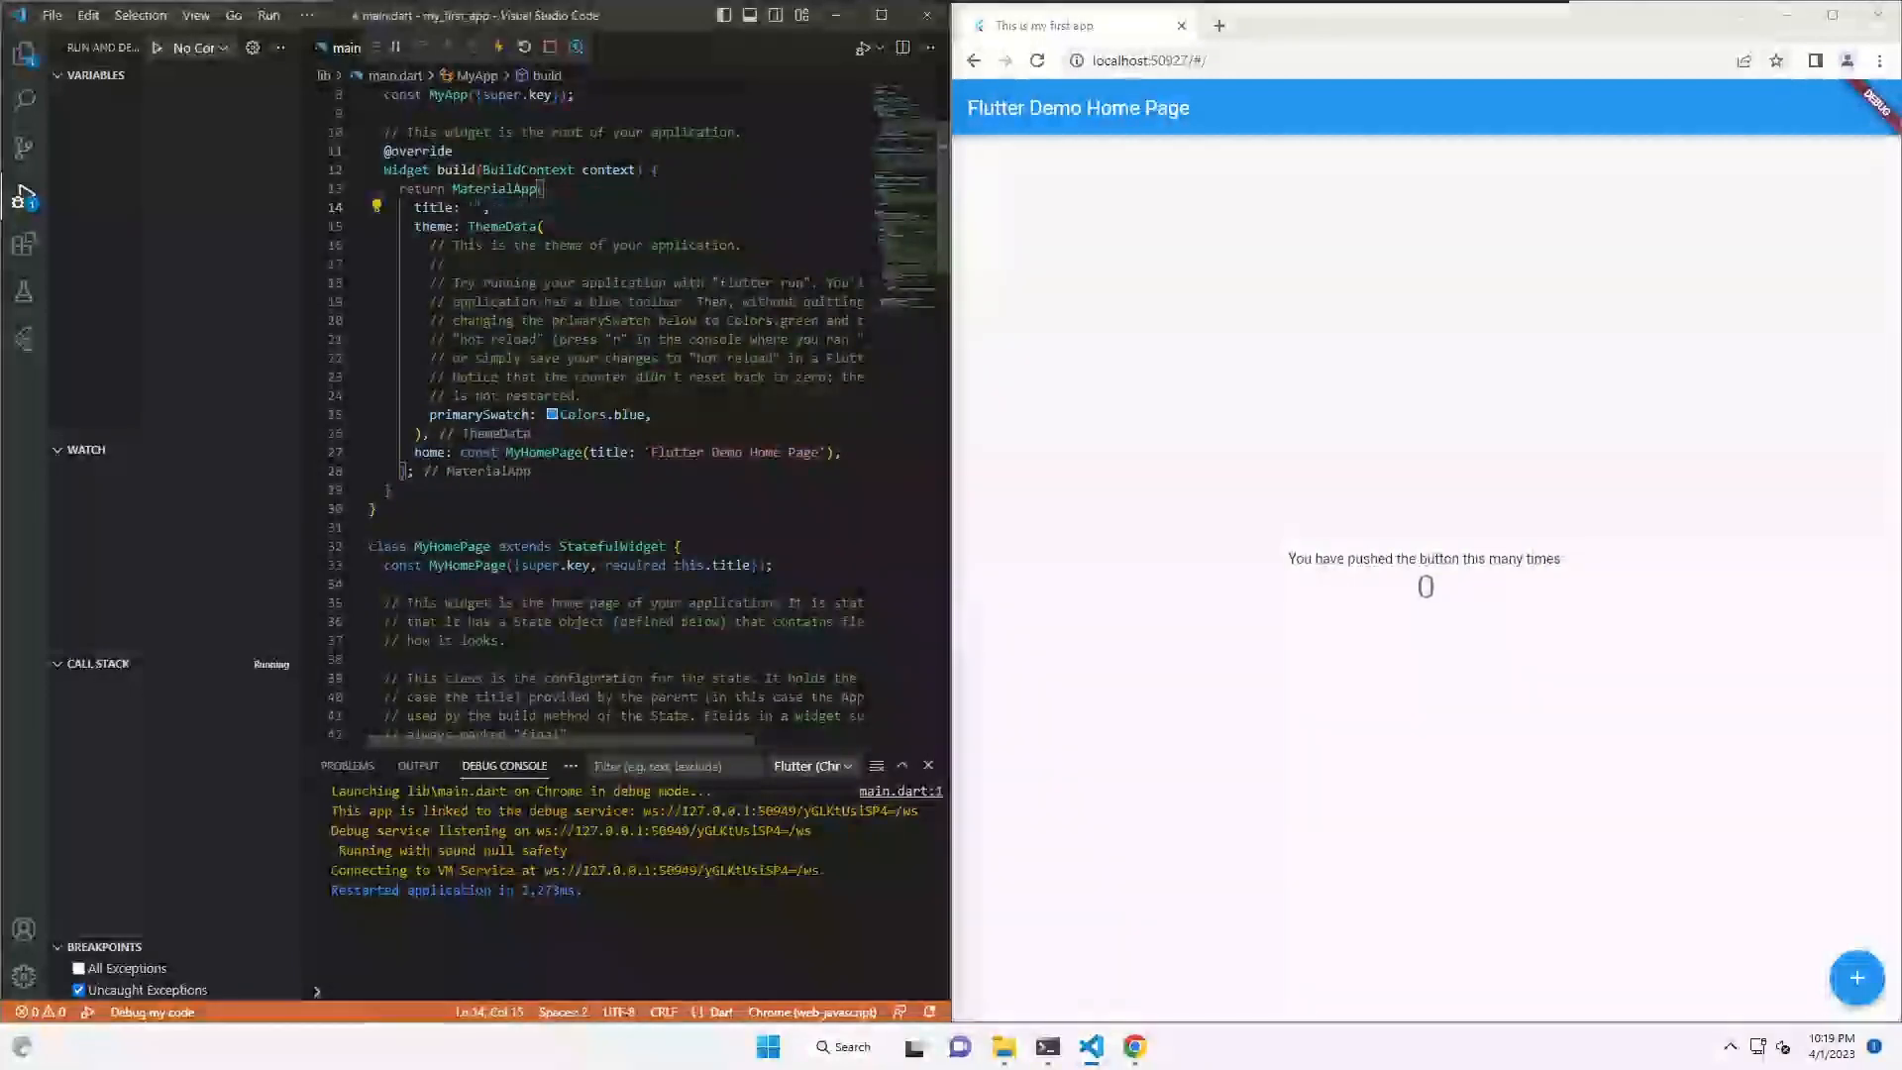
key("ctrl+z")
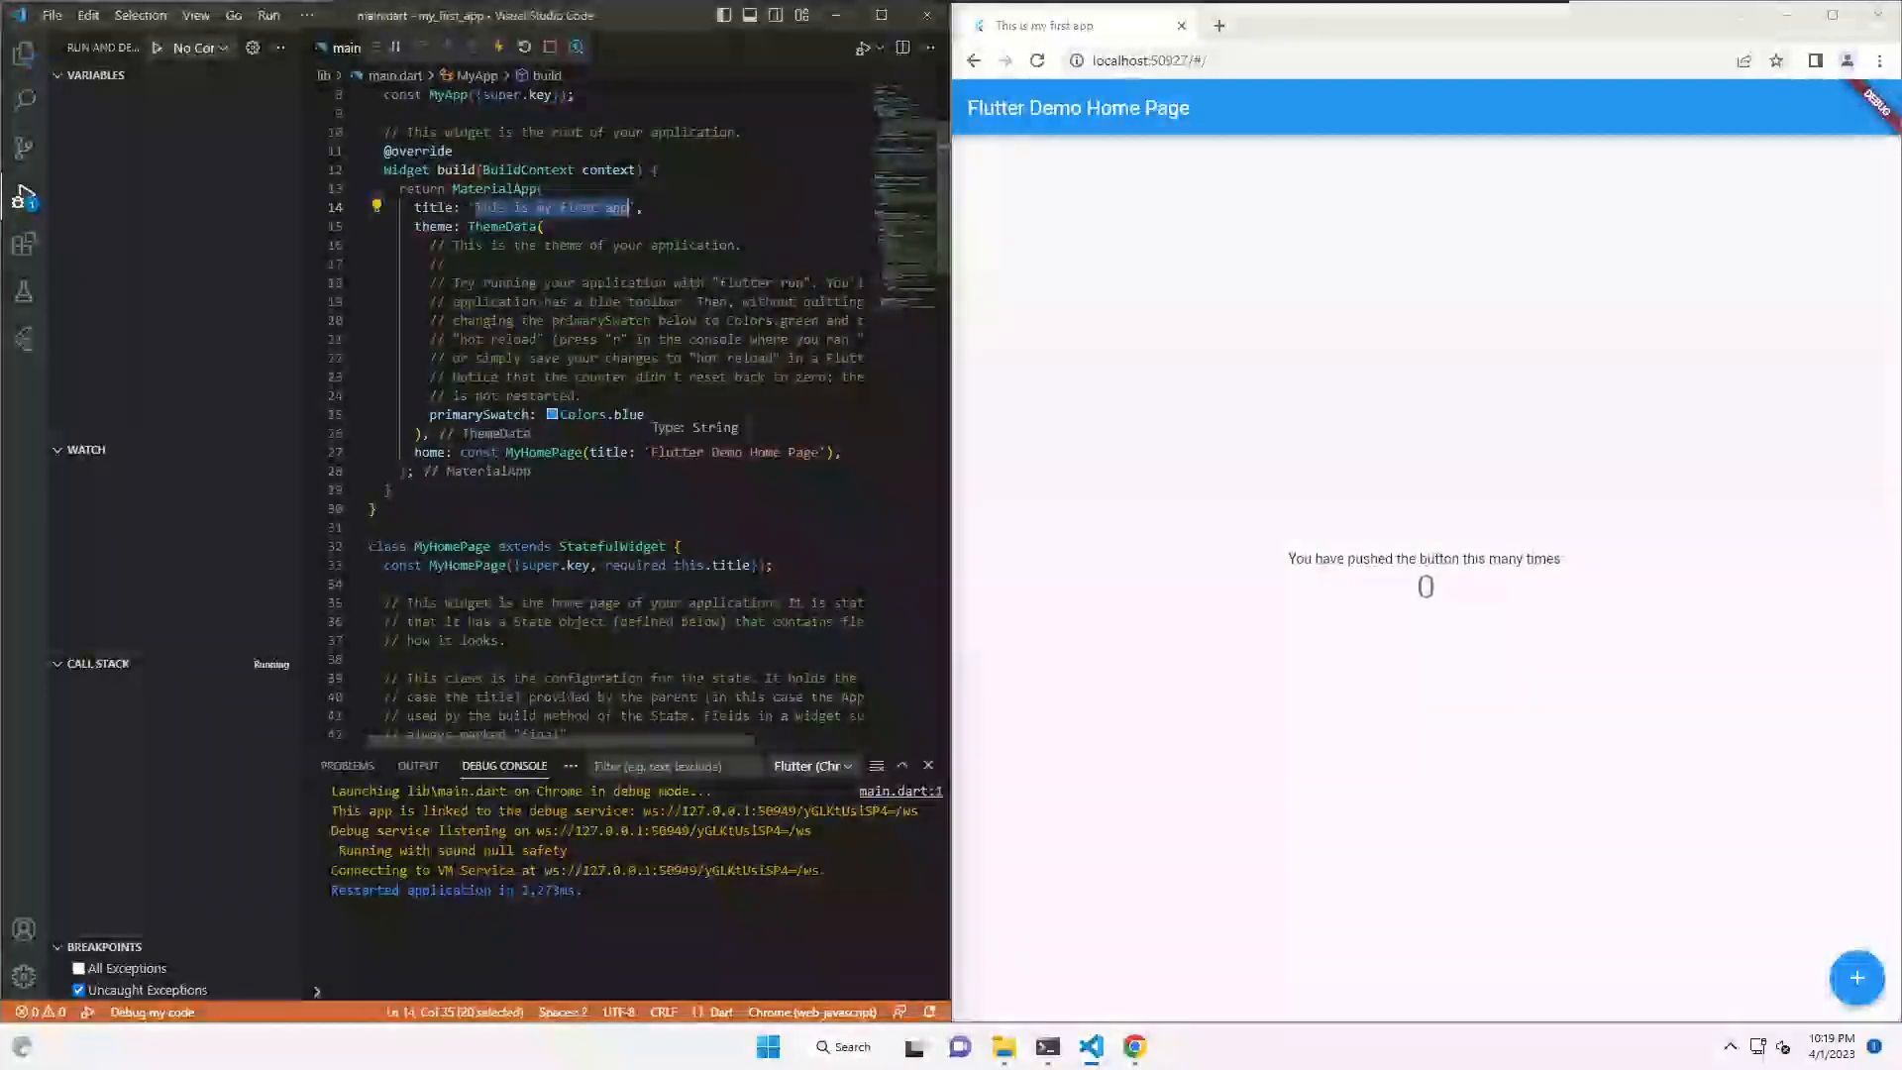
- Replace line 27's 'Flutter Demo Home Page' title with a person's name and save to hot restart
left_click_drag(651, 452, 820, 451)
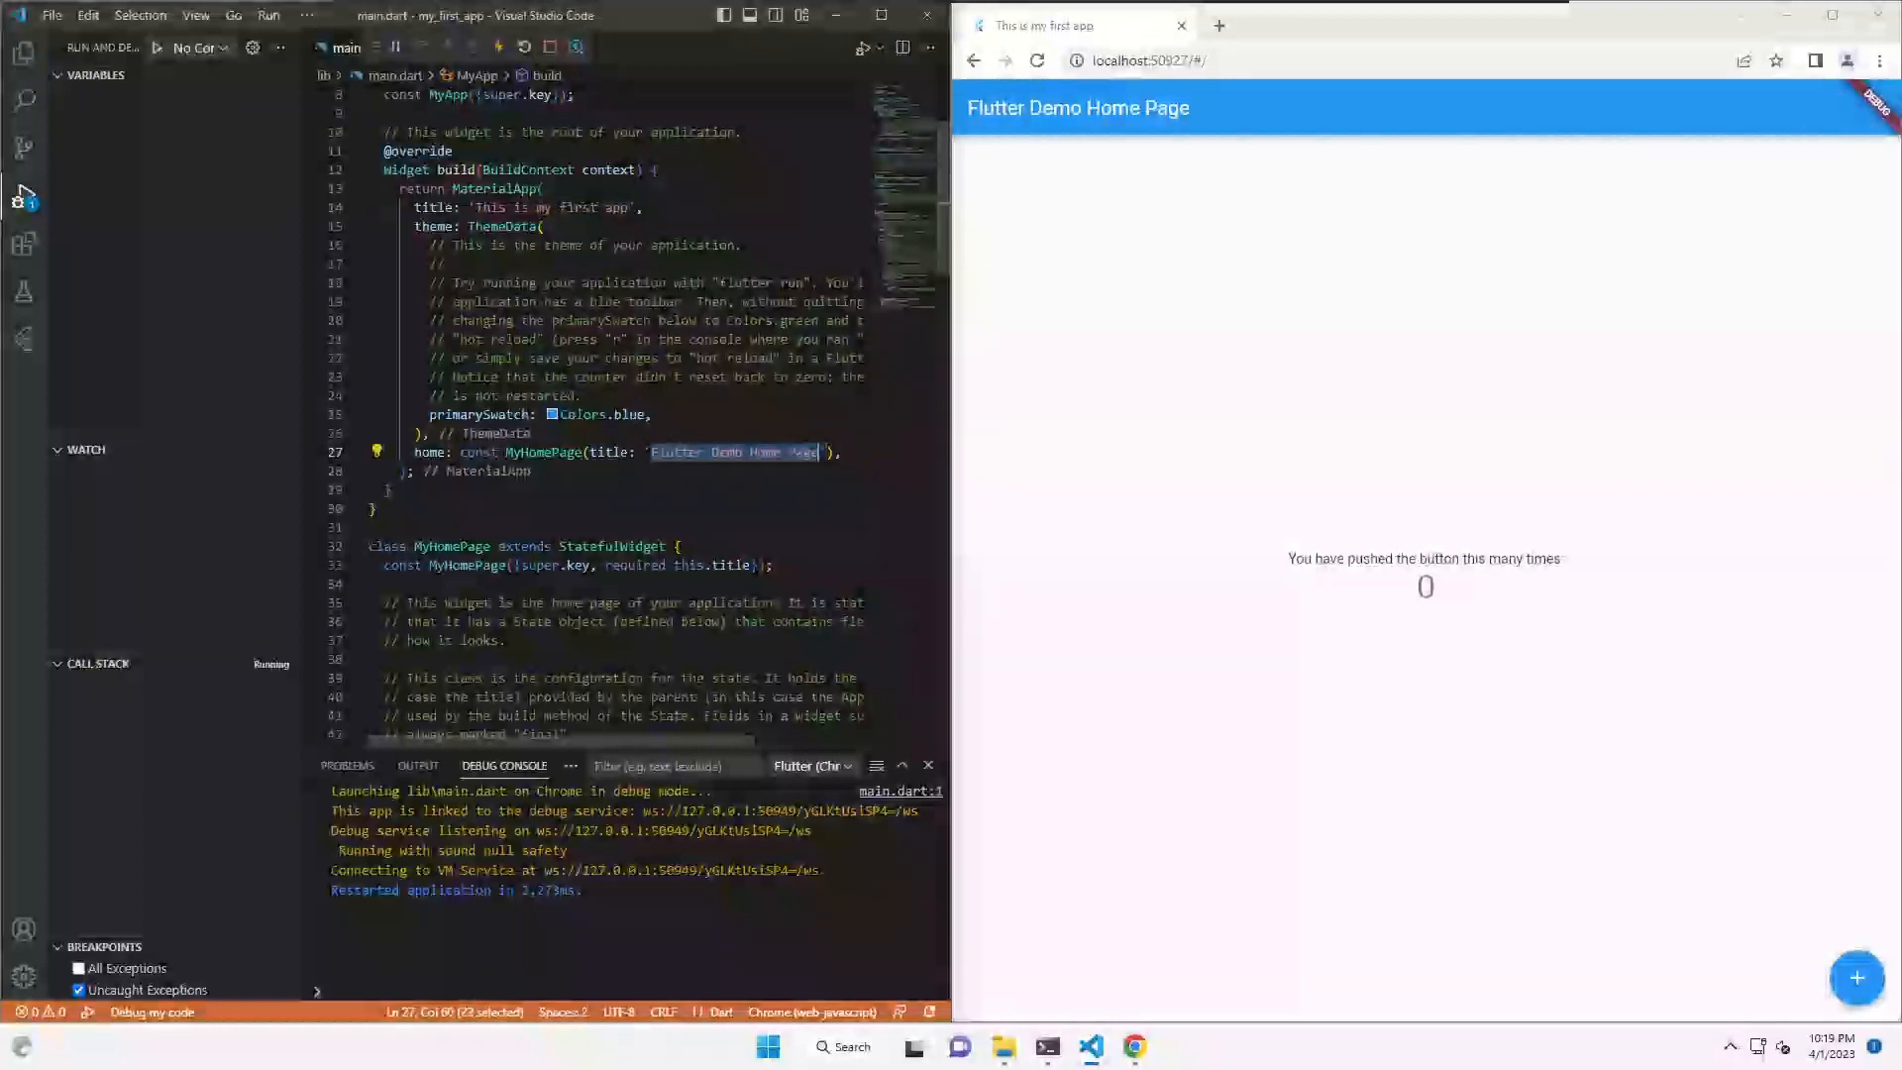
key("ctrl+v")
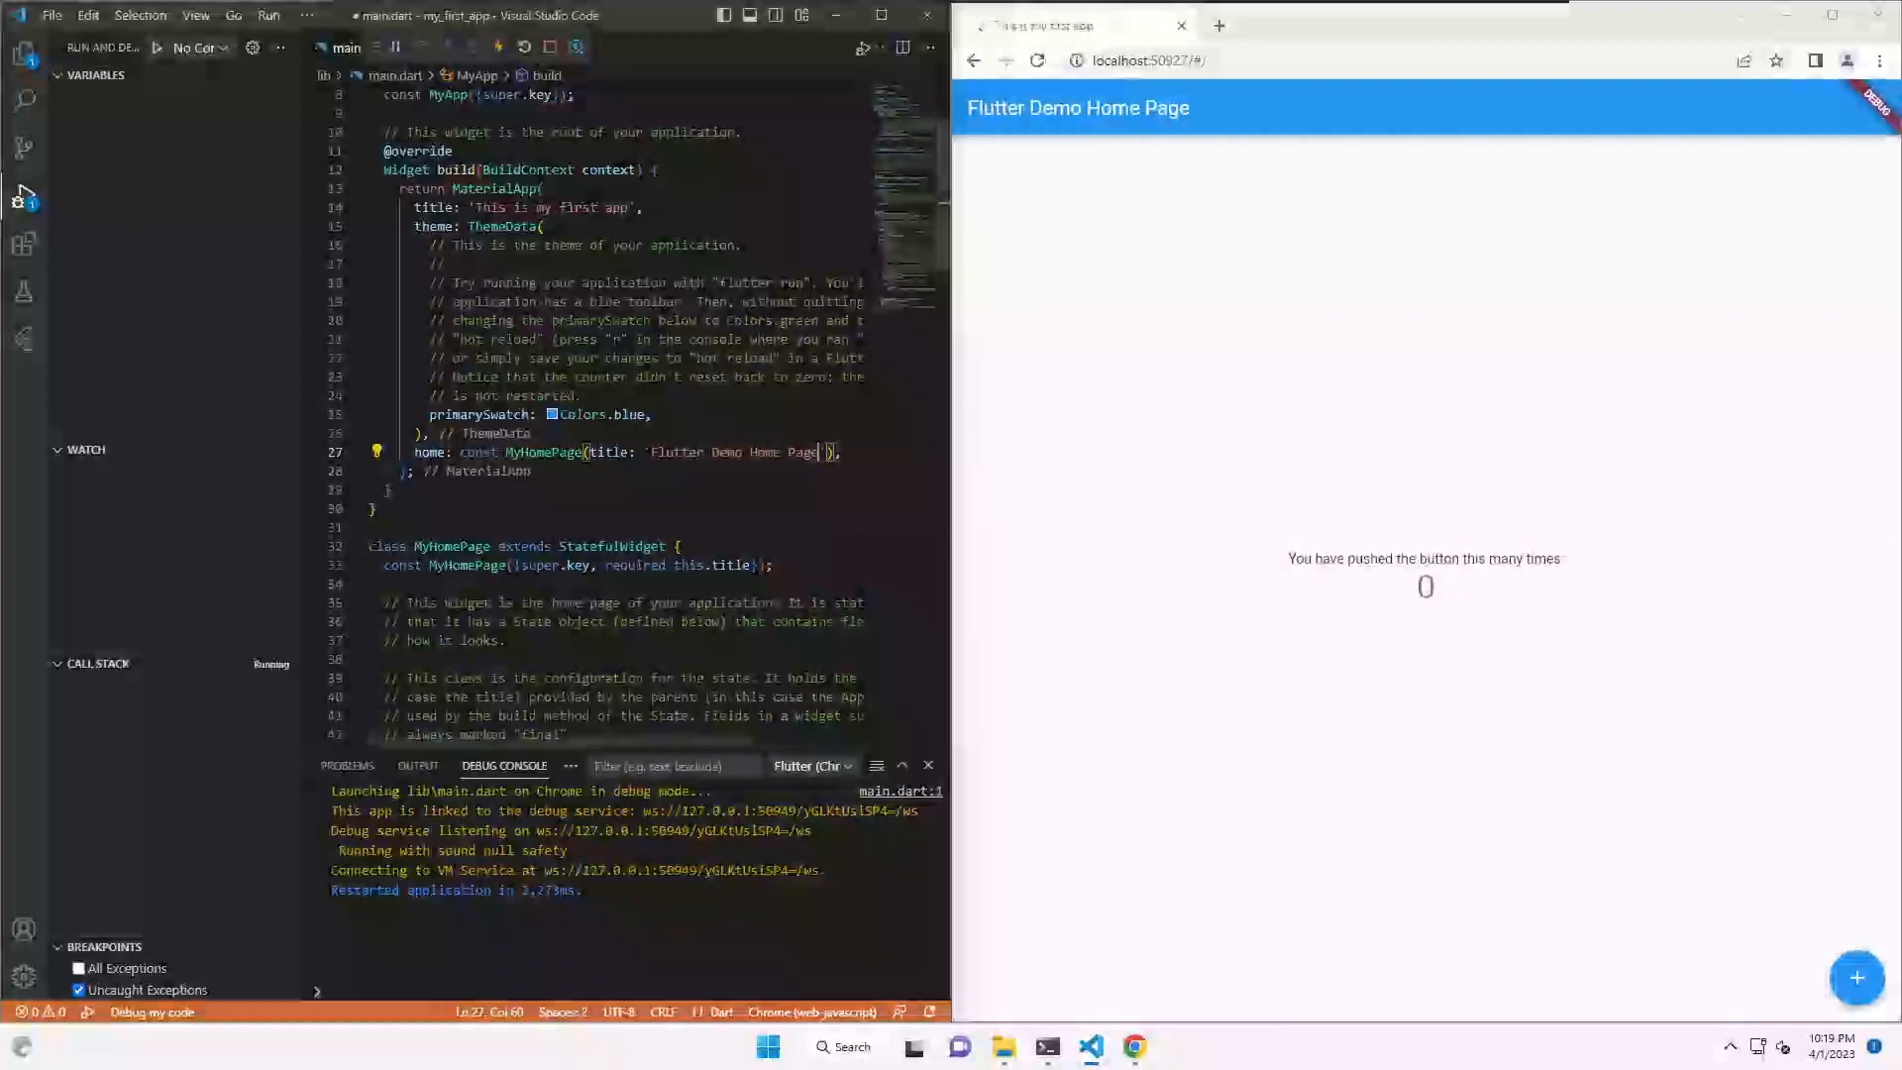
left_click_drag(650, 452, 814, 451)
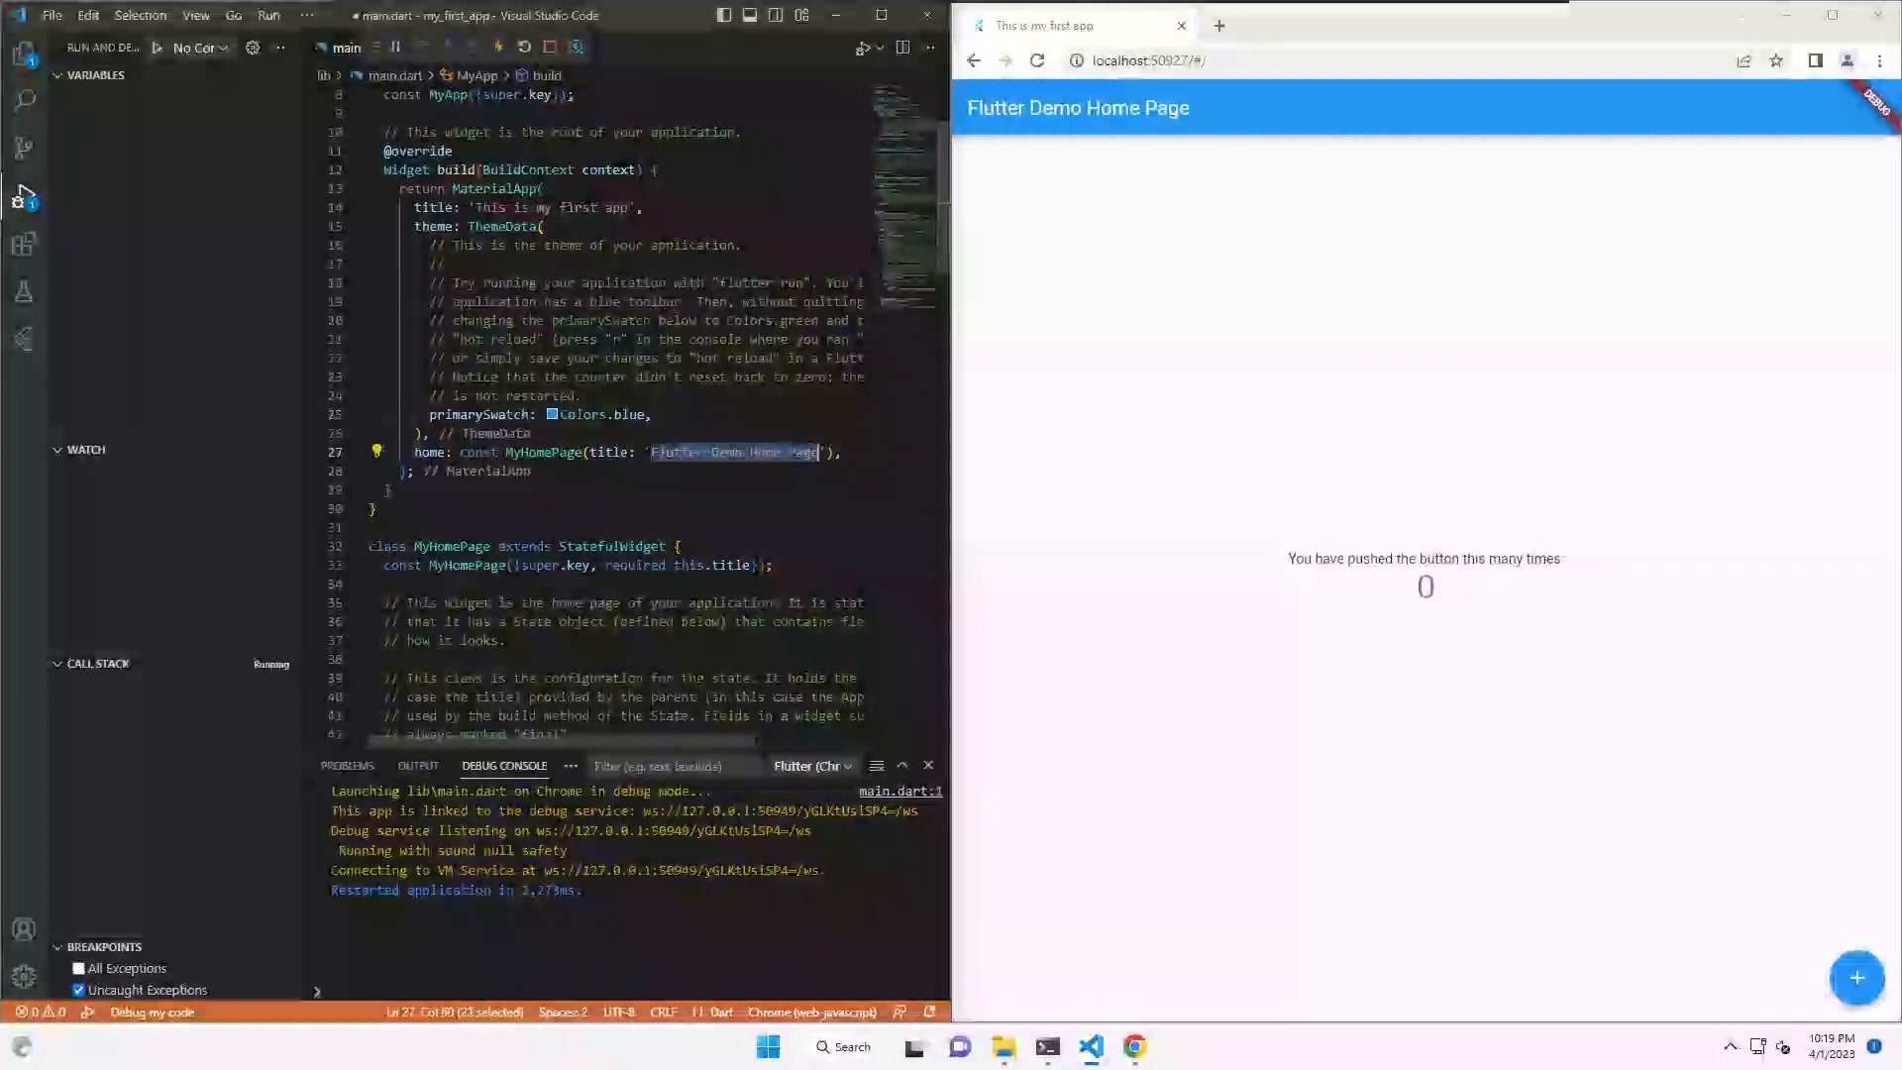
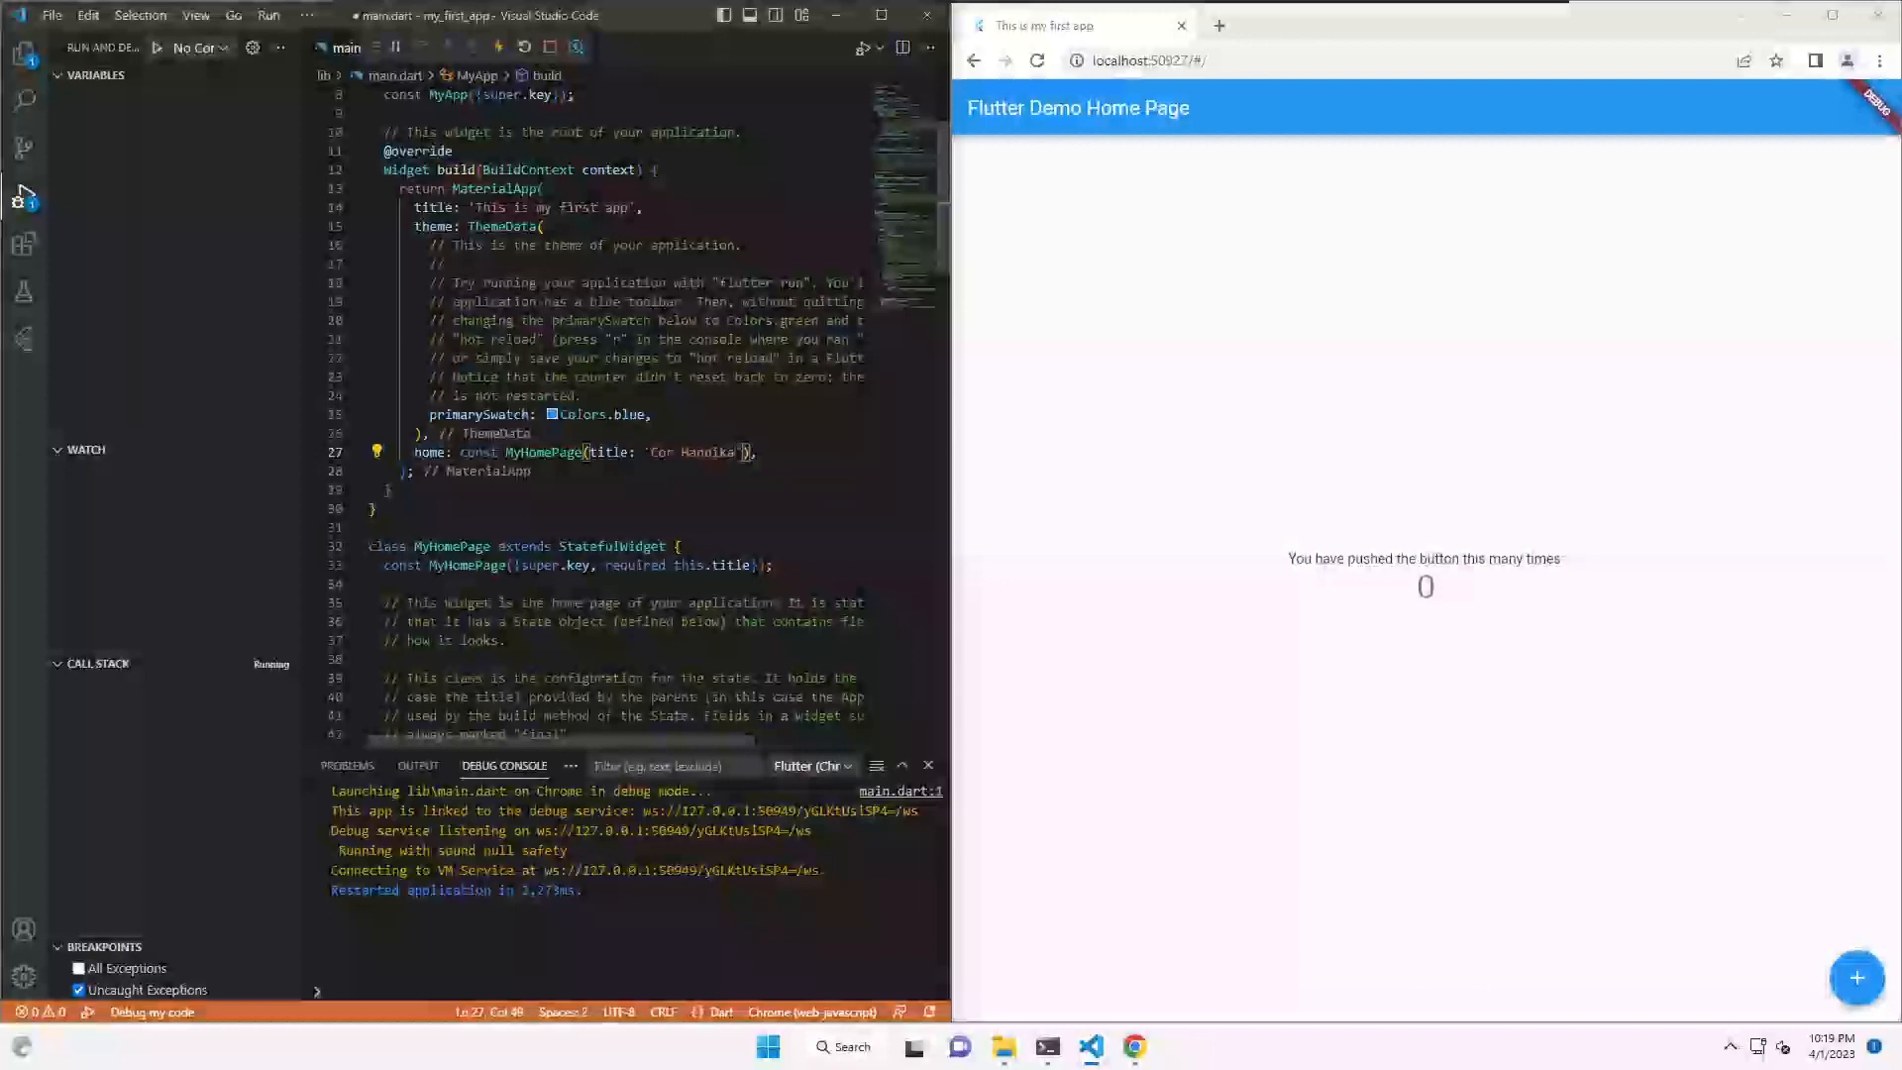
key("ctrl+s")
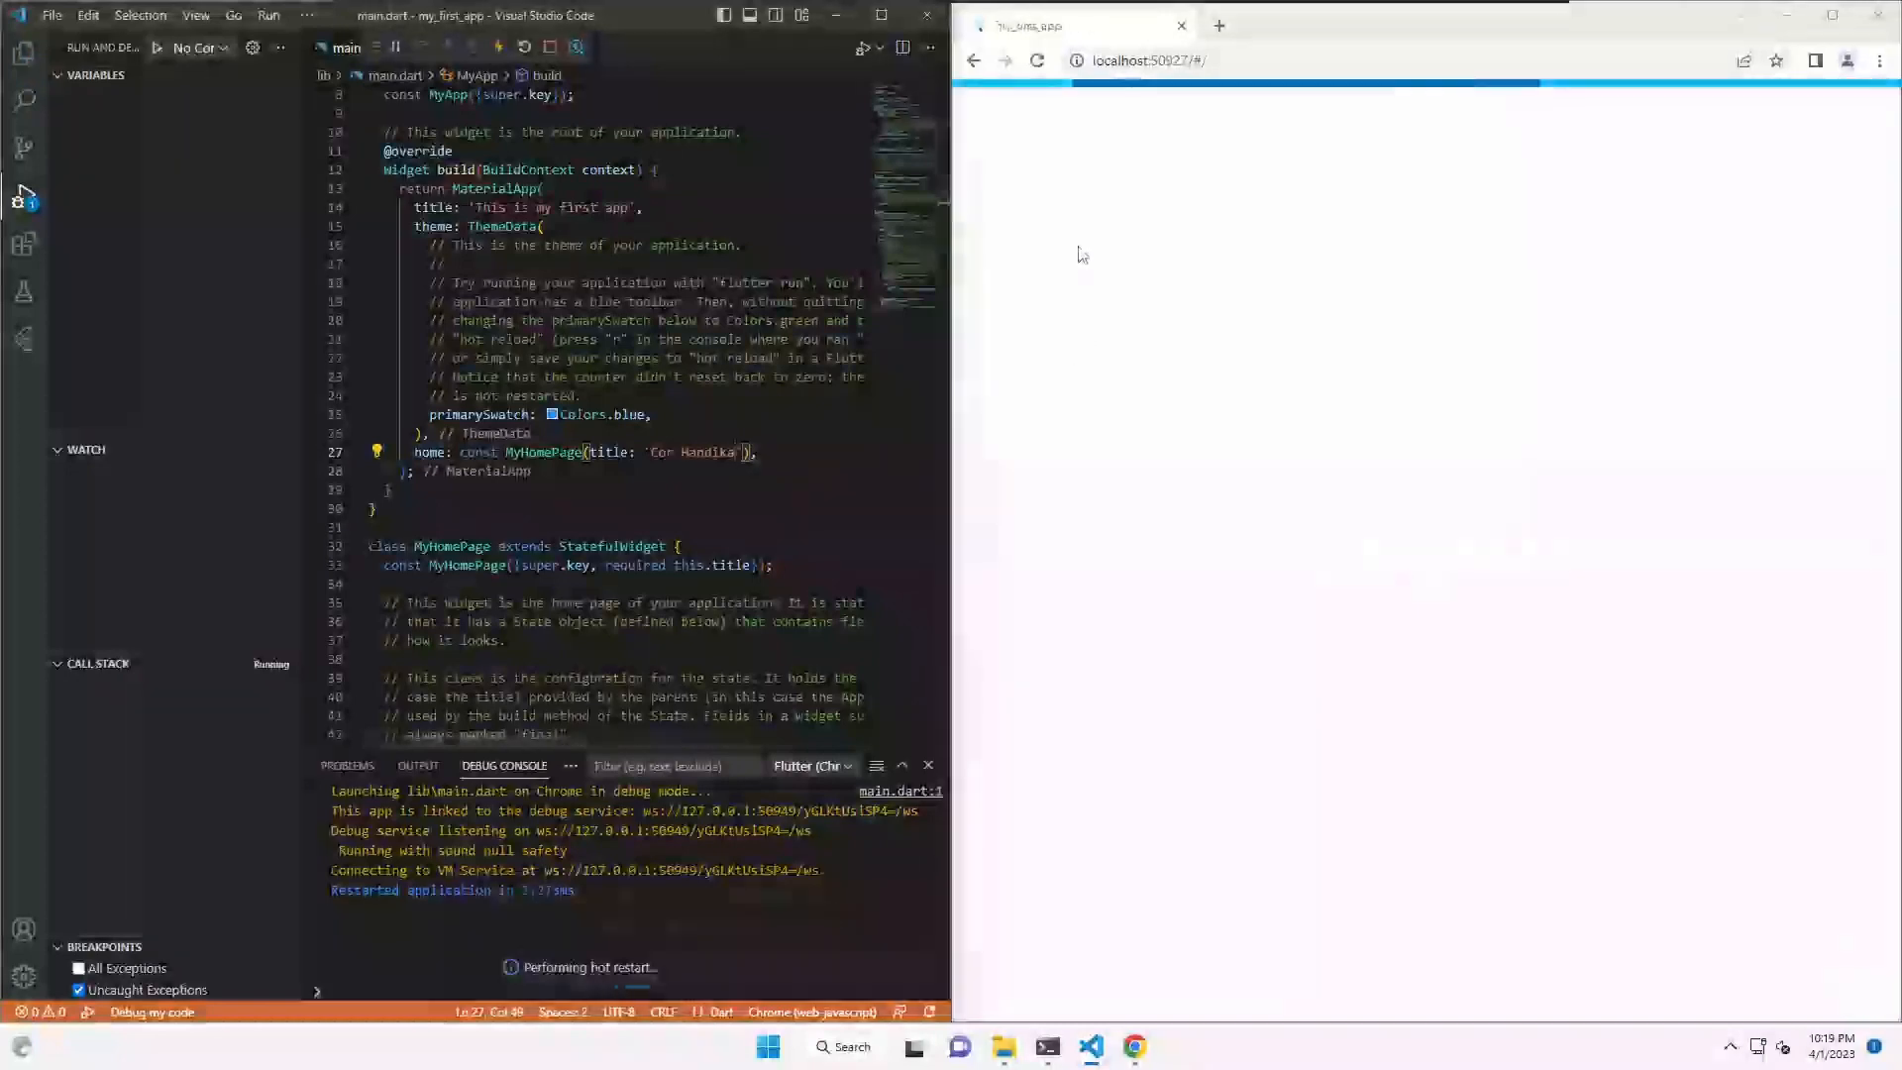